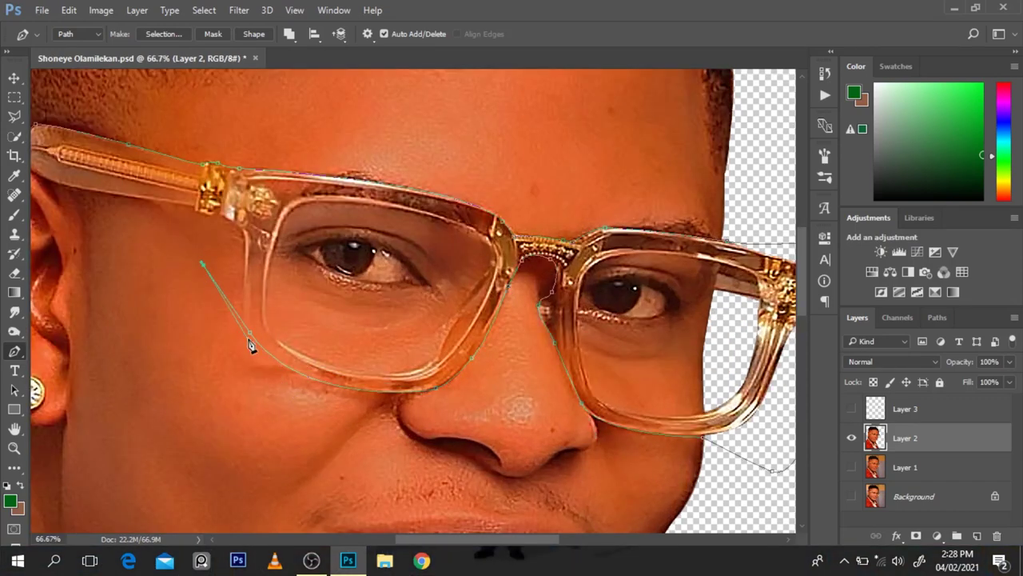
- Rename the cut-out portrait layer as "fore layer"
scroll(244, 256, "left", 3)
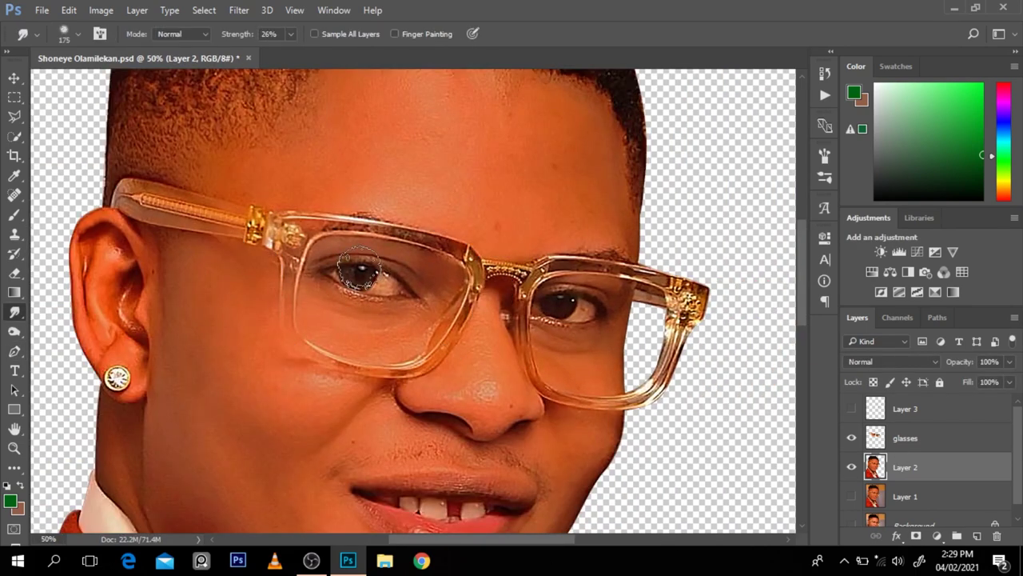
double_click(905, 467)
type("fore layer")
key("Return")
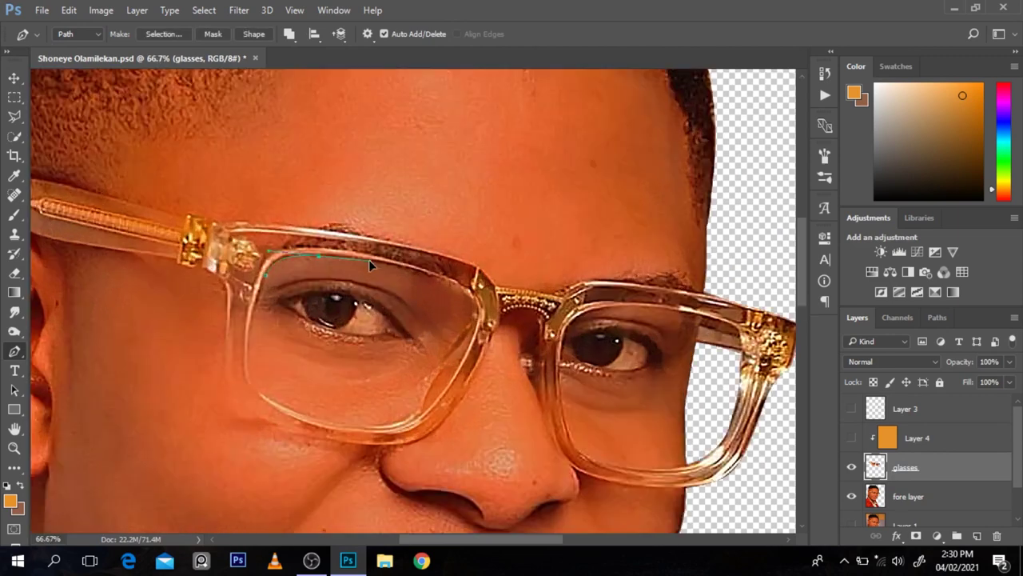
- Trace the left lens with the Pen tool and copy it from the glasses layer to a new layer
left_click(473, 313)
left_click(420, 402)
left_click(358, 427)
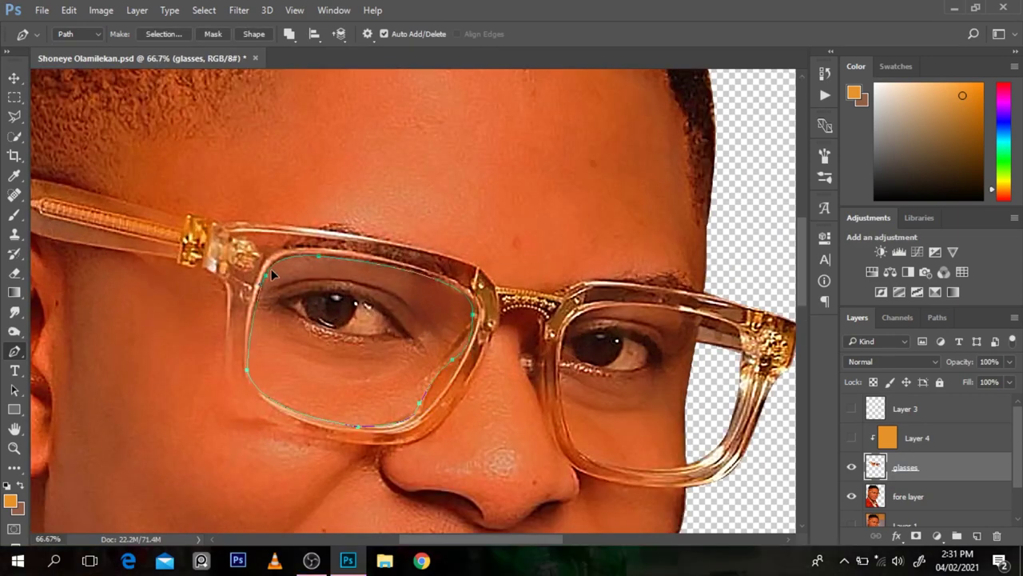
key("ctrl+j")
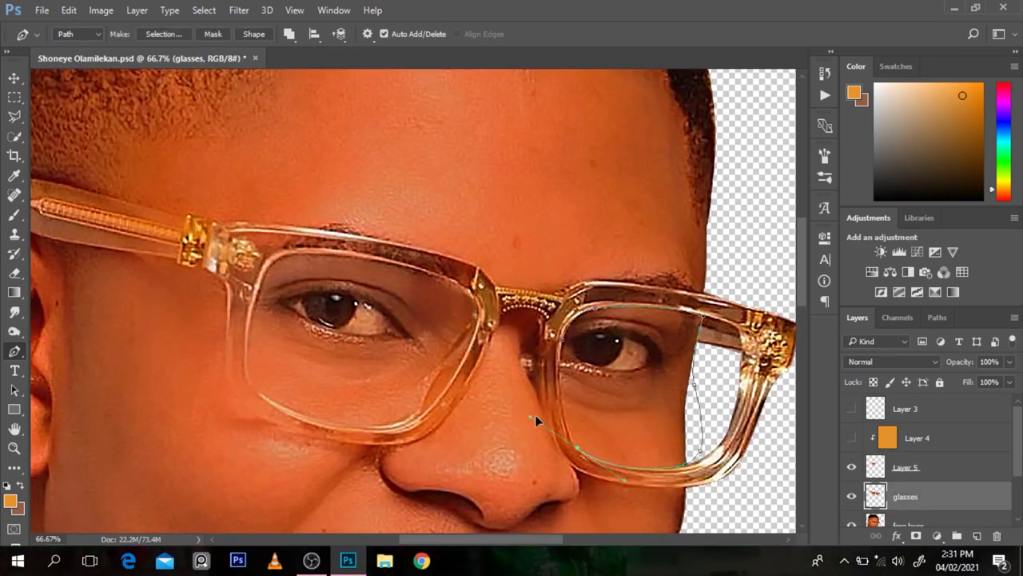
- Trace the right lens with the Pen tool and fill its shape with gray on a new layer
left_click(777, 320)
left_click(723, 462)
left_click(570, 447)
left_click(557, 382)
left_click(977, 535)
left_click(876, 131)
key("alt+BackSpace")
- Hide the fore layer and the gray lens fill on Layer 6, and select Layer 5
scroll(927, 463, "down", 1)
left_click(851, 526)
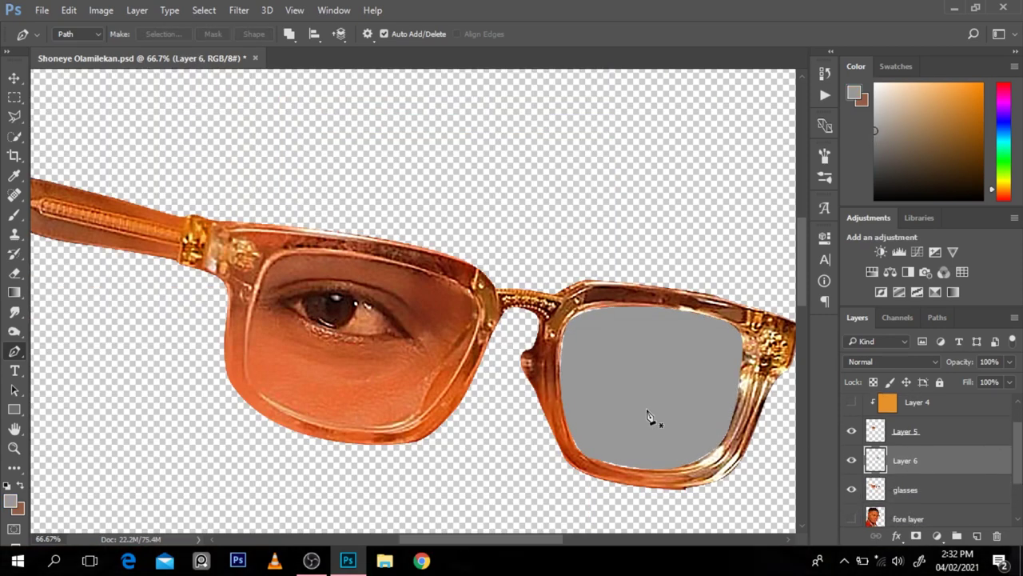
left_click(906, 438)
key("ctrl+minus")
scroll(906, 438, "up", 1)
left_click(852, 438)
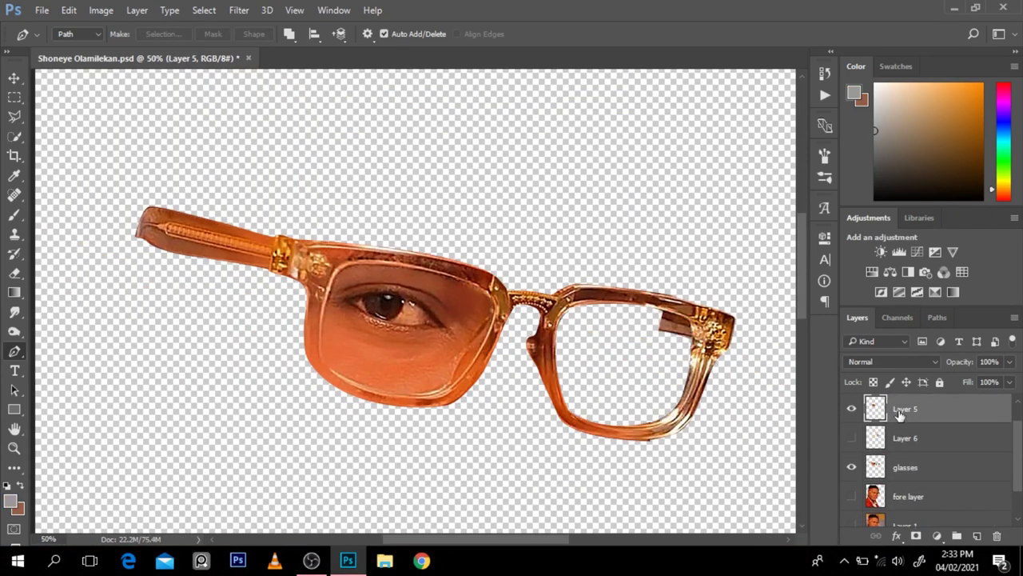
- Toggle the visibility of the fore layer and Layer 6 to inspect the cut-out glasses
left_click(851, 497)
left_click(851, 438)
left_click(852, 438)
left_click(852, 497)
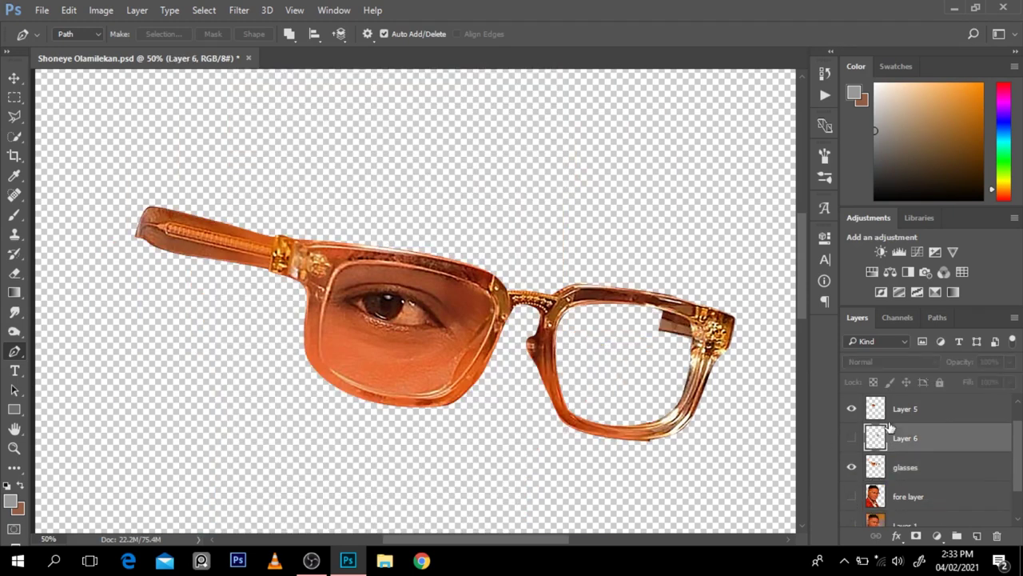
left_click(914, 409)
left_click(852, 438)
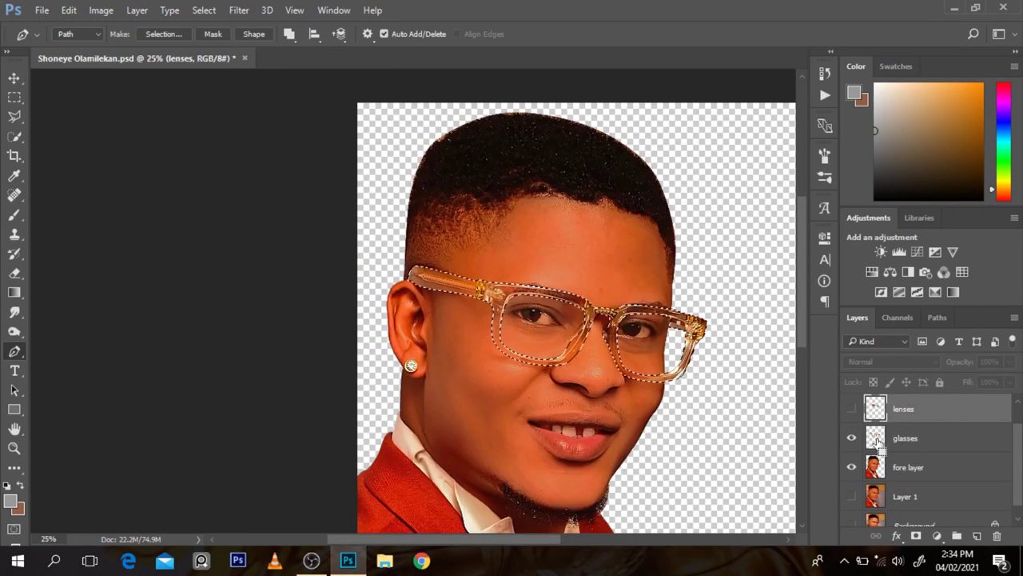
- Brush light gray at 20% opacity over both lenses on Layer 4, within the lenses selection, and deselect
key("b")
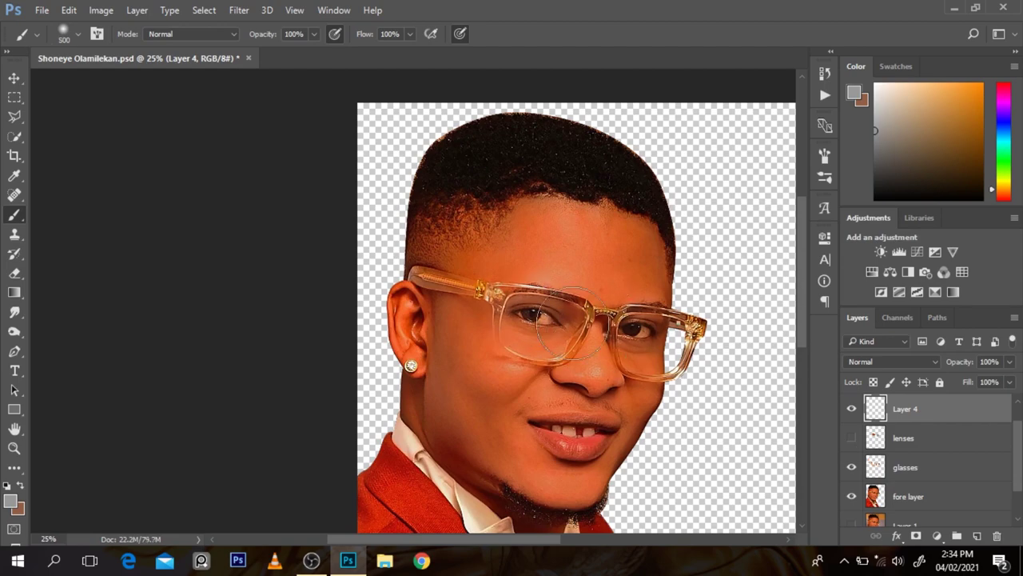
left_click(876, 438, "ctrl")
key("2")
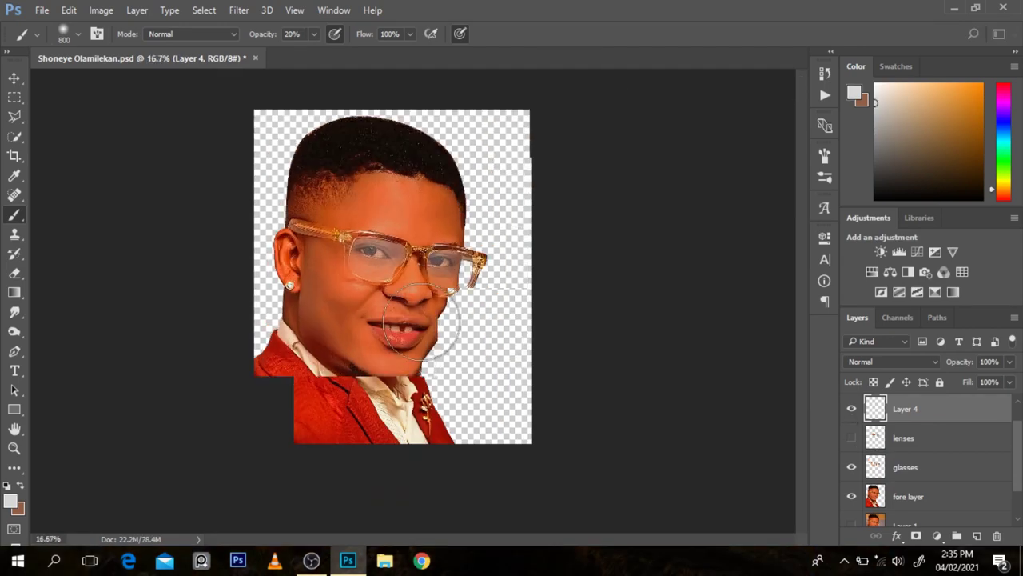
key("ctrl+plus")
key("ctrl+plus")
key("ctrl+d")
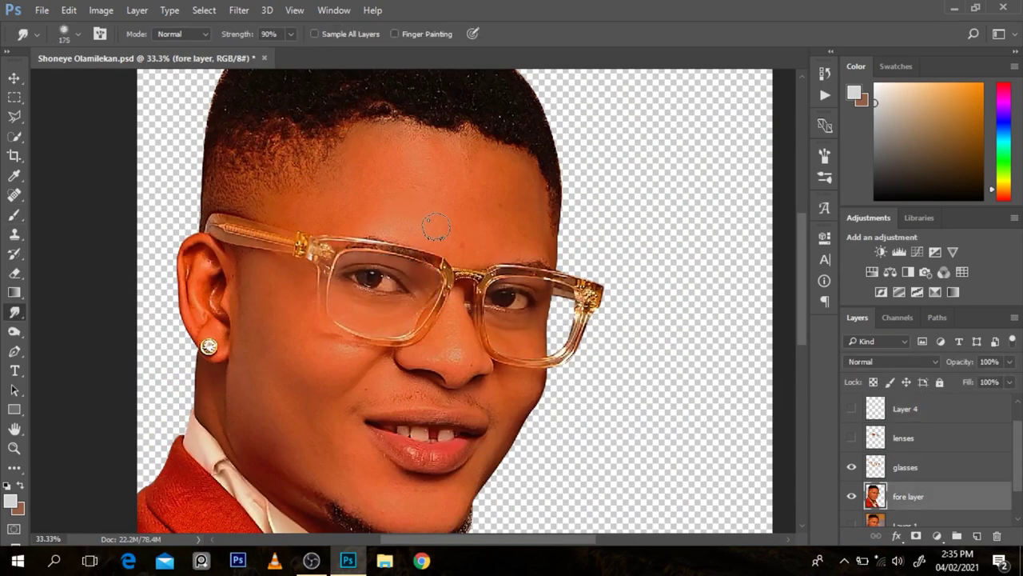
- Paint black on the glasses colour layer's mask around the frame with a size 90 brush at 50% opacity
scroll(982, 484, "down", 1)
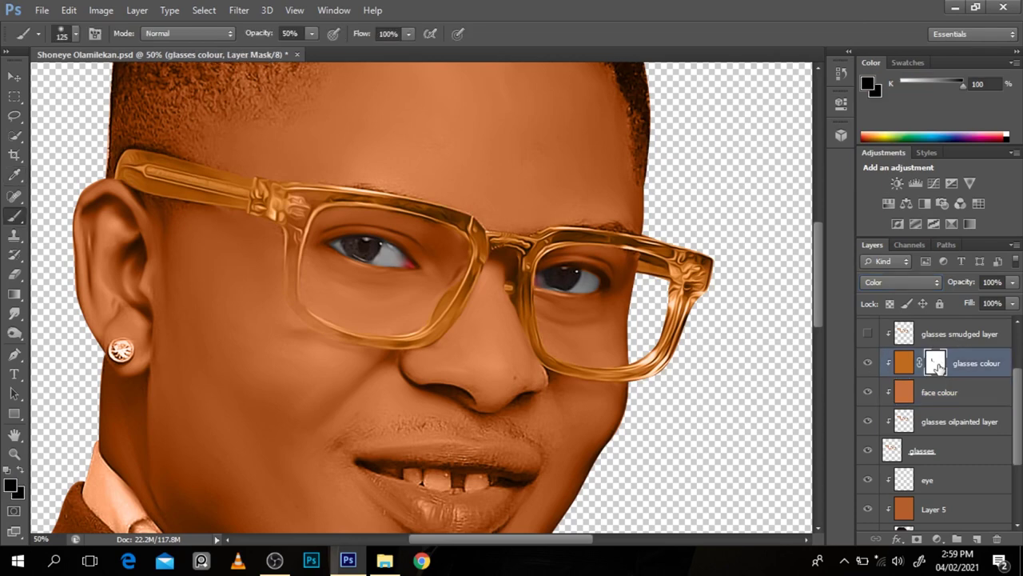
key("bracketleft")
key("bracketleft")
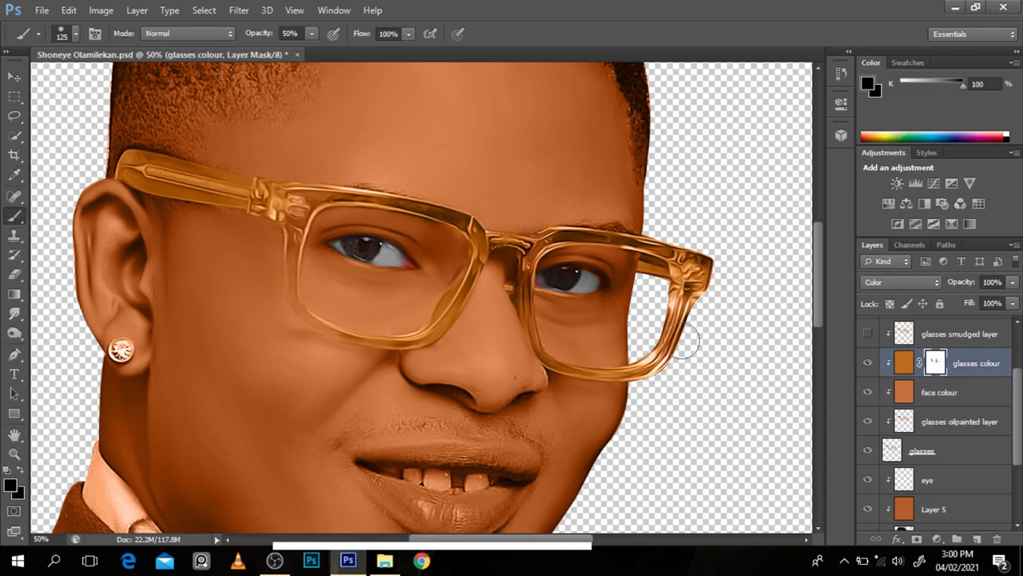
left_click(868, 391)
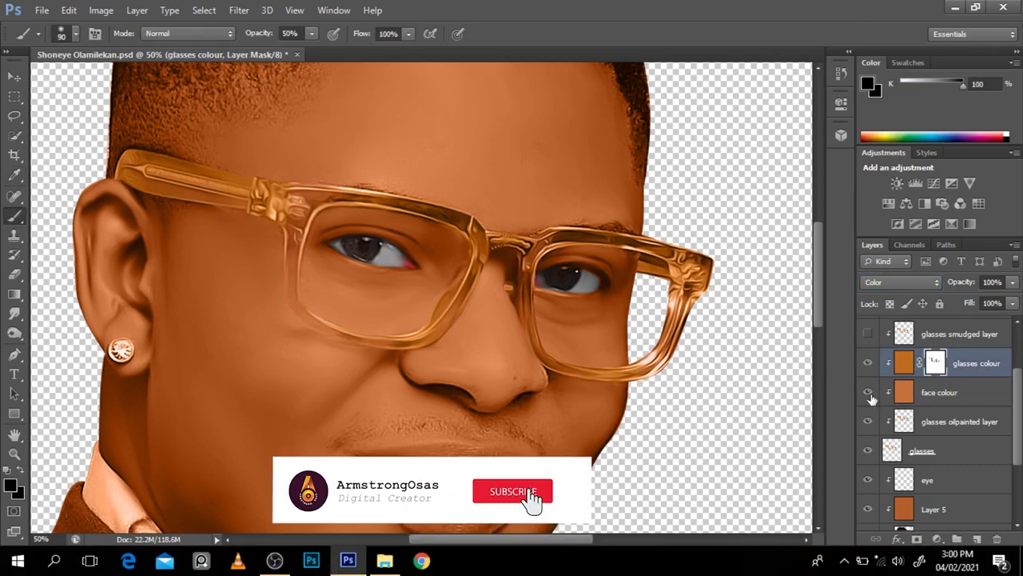
scroll(514, 264, "up", 3)
left_click(868, 391)
- Restore the glasses colour near the nose bridge by painting white on its layer mask
key("x")
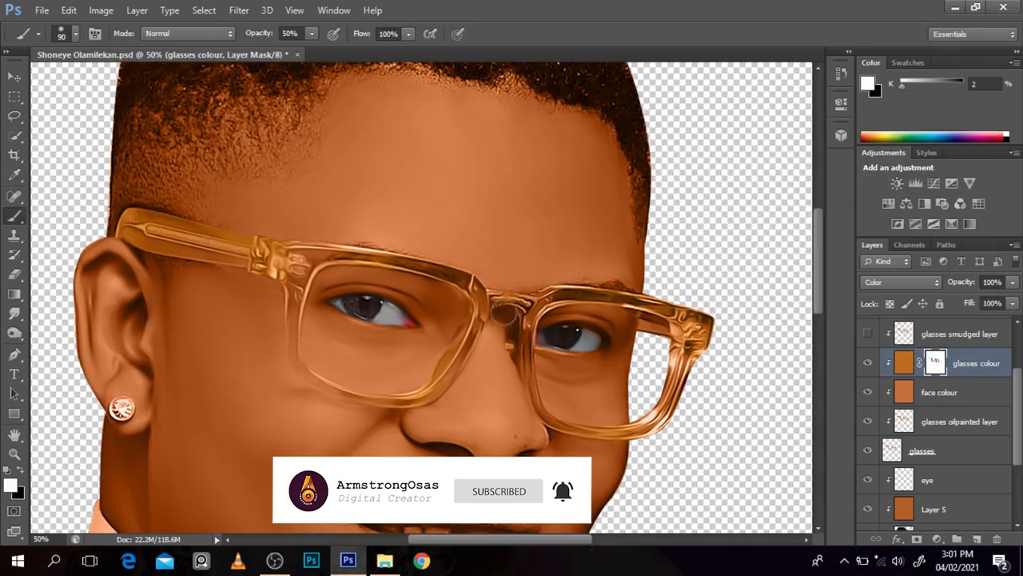
key("ctrl+plus")
key("ctrl+minus")
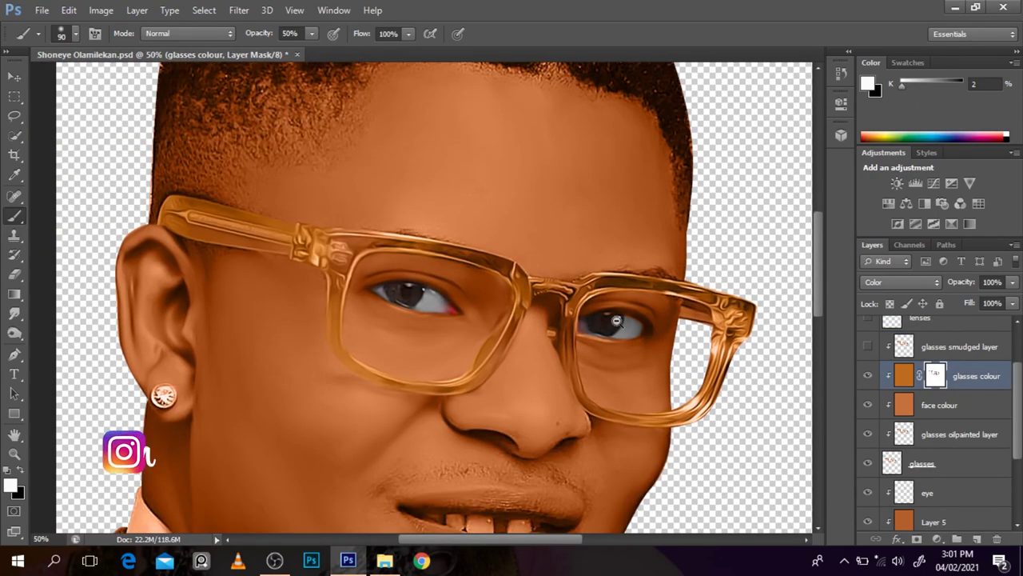
- Load the lenses layer as a selection, create a new layer and set the foreground to light gray, RGB 214, 214, 214
key("ctrl+minus")
left_click(891, 320, "ctrl")
key("ctrl+shift+n")
left_click(867, 83)
left_click(916, 130)
- Brush a translucent light gray over both lenses with a size 600 brush at 20% opacity, and deselect
key("bracketright")
key("bracketright")
key("bracketright")
key("bracketright")
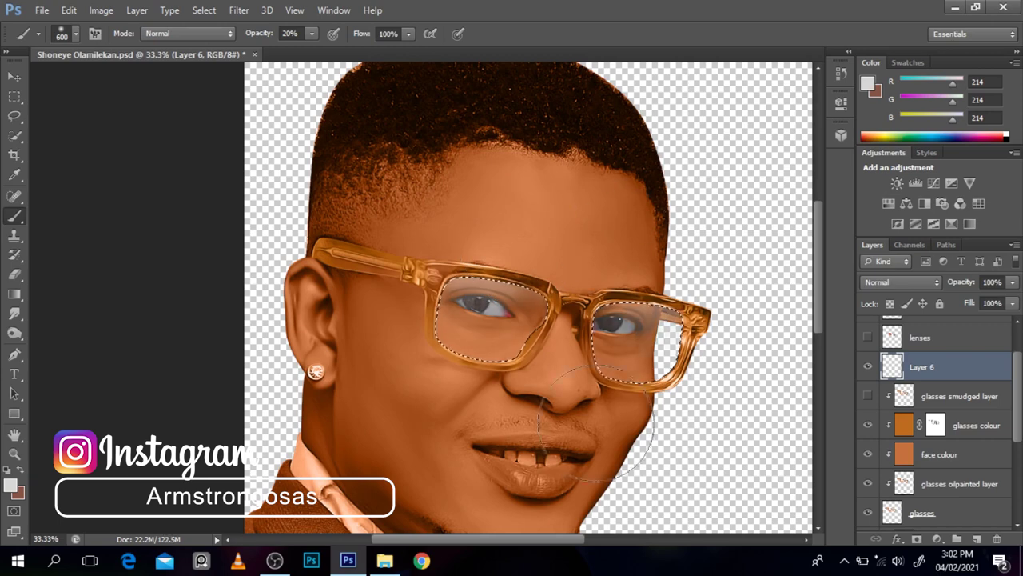
key("ctrl+minus")
key("ctrl+plus")
key("ctrl+plus")
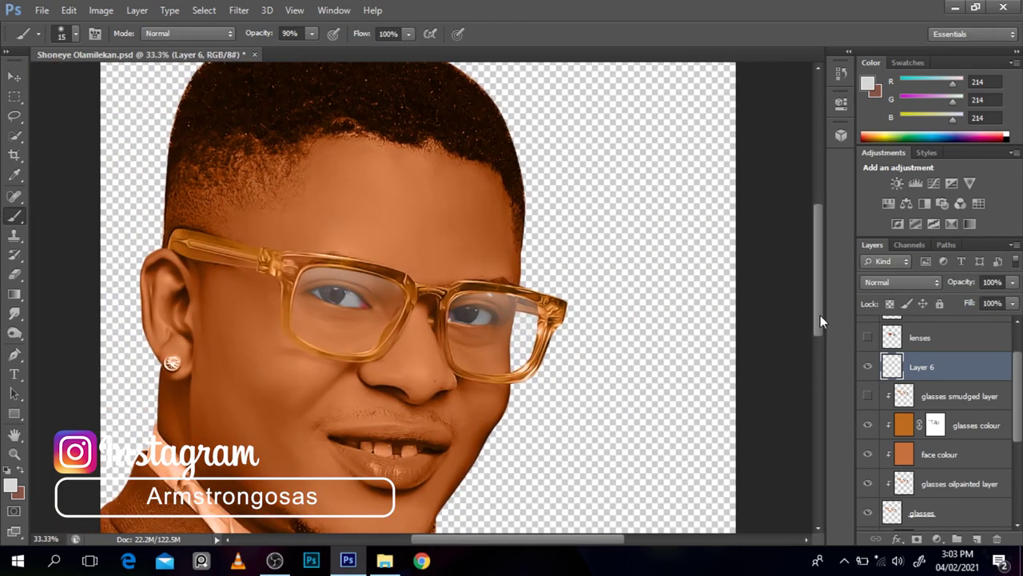
key("ctrl+d")
- Select a layer further down the stack and activate the dodge/burn toning tool
scroll(924, 435, "down", 5)
left_click(945, 460)
key("o")
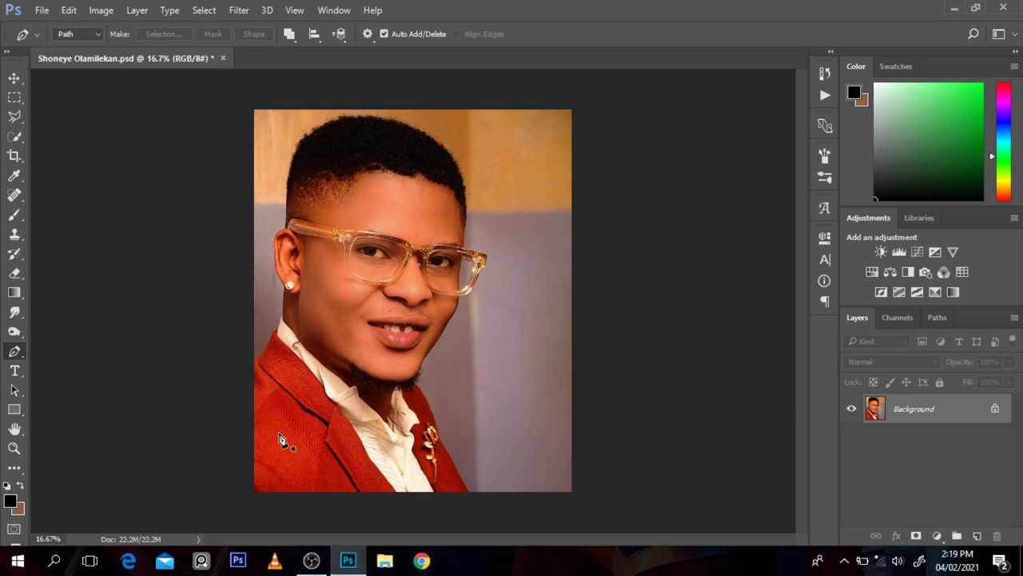
- Review the portrait's pixel dimensions and resolution in Image Size, leaving the settings as they are
left_click(290, 304, "ctrl")
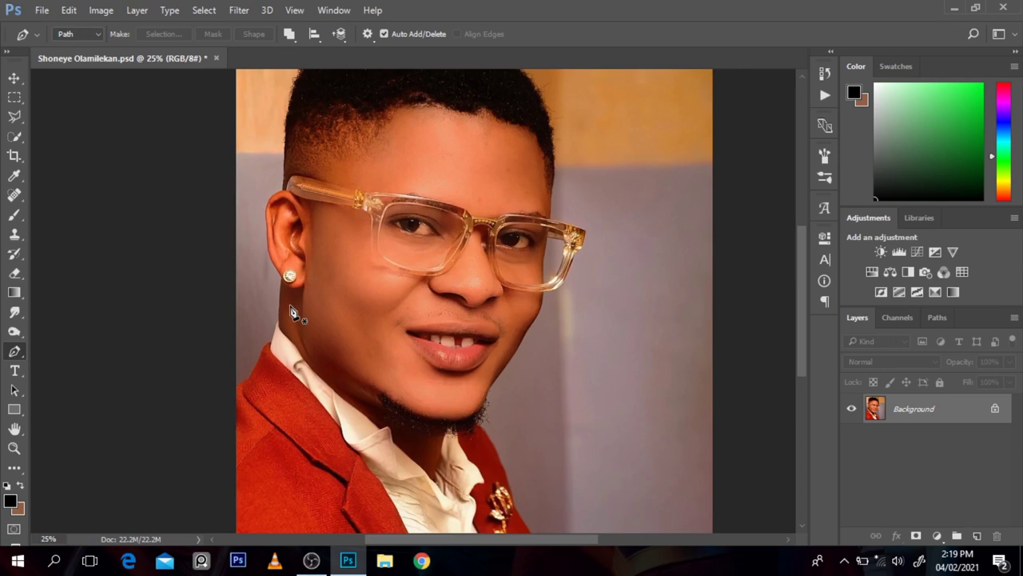
left_click(468, 144, "ctrl")
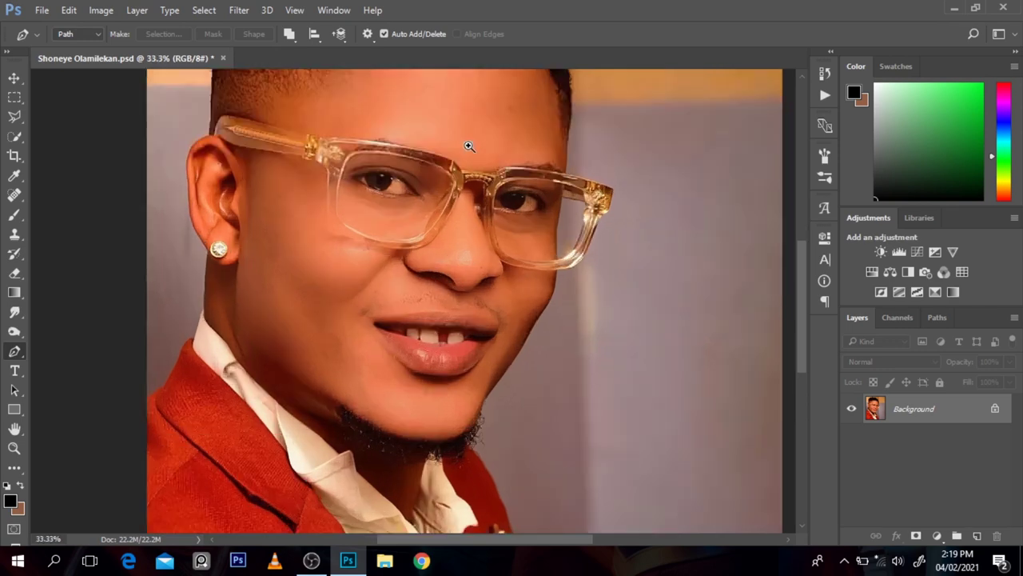
left_click(469, 145, "ctrl")
left_click_drag(798, 319, 799, 267)
left_click(102, 10)
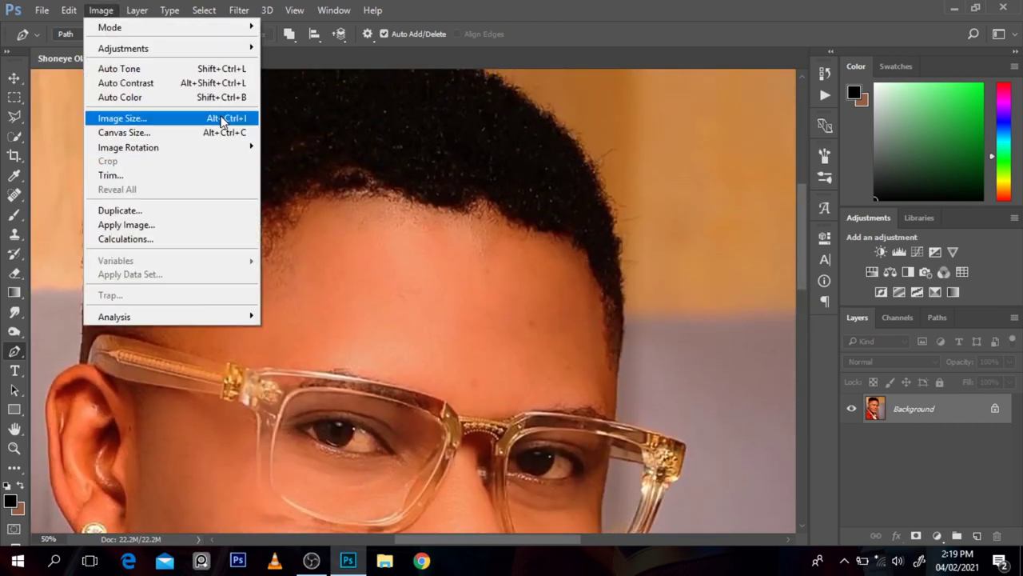
left_click(222, 117)
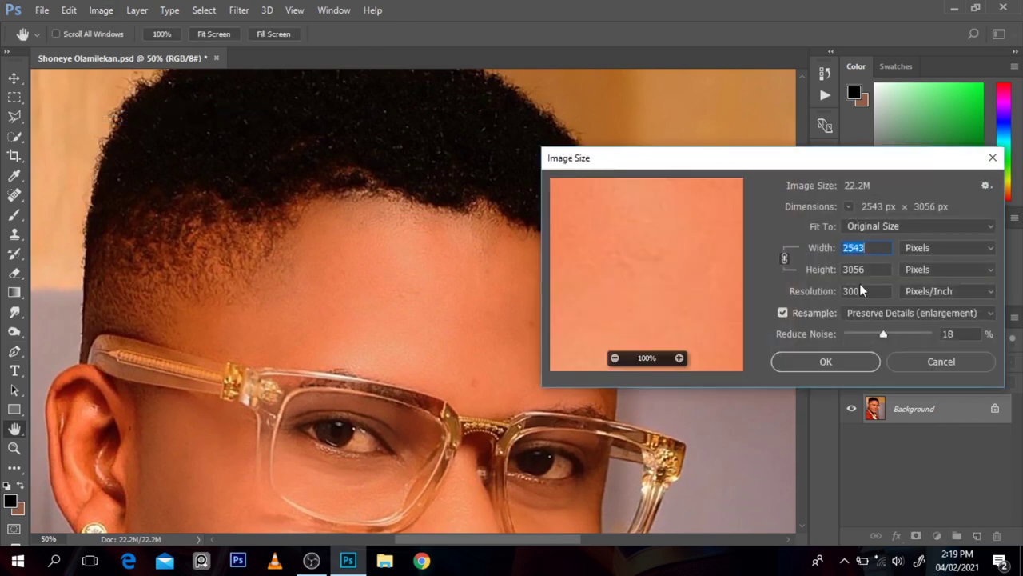
left_click(914, 365)
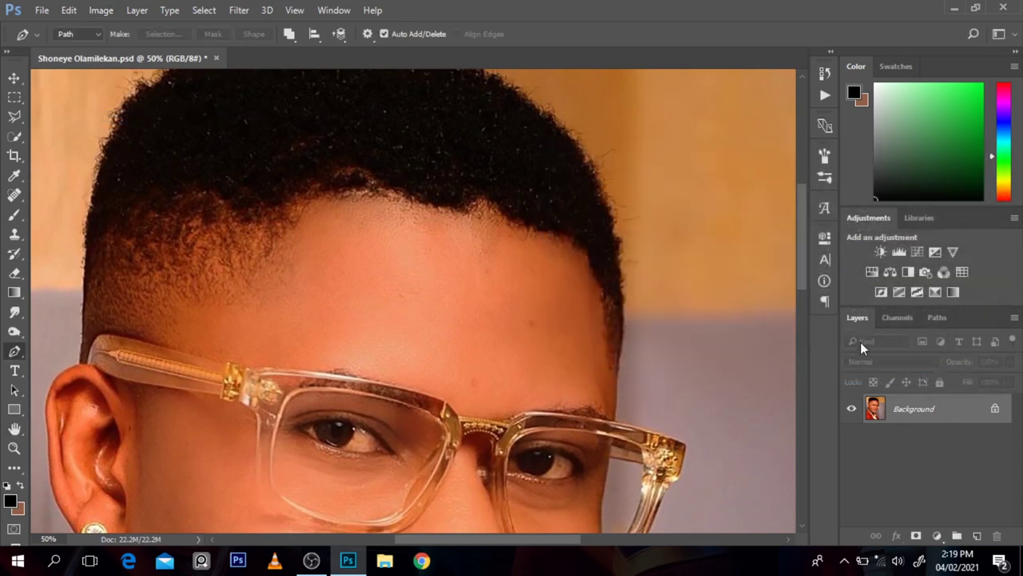
- Examine the whole portrait and the details of the face, glasses and collar at different magnifications
left_click(592, 238, "ctrl+alt")
left_click(592, 238, "ctrl+alt")
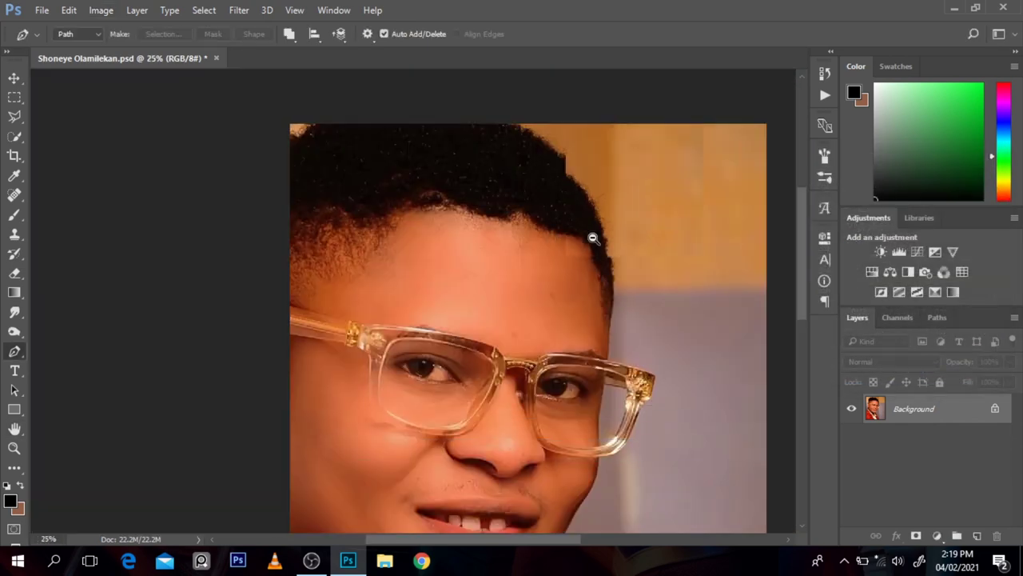
left_click(593, 238, "ctrl+alt")
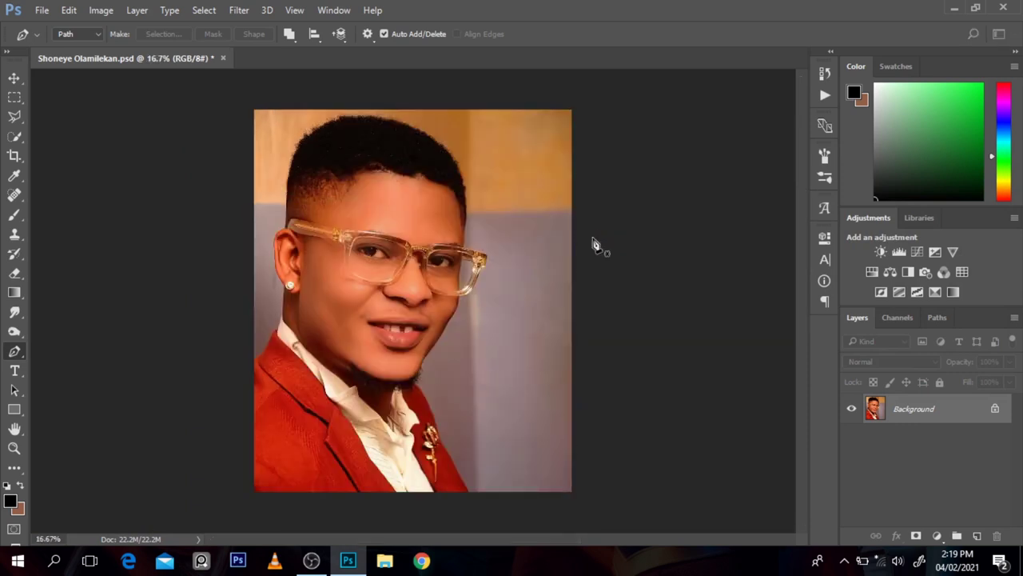
left_click(310, 206, "ctrl")
left_click(392, 312, "ctrl")
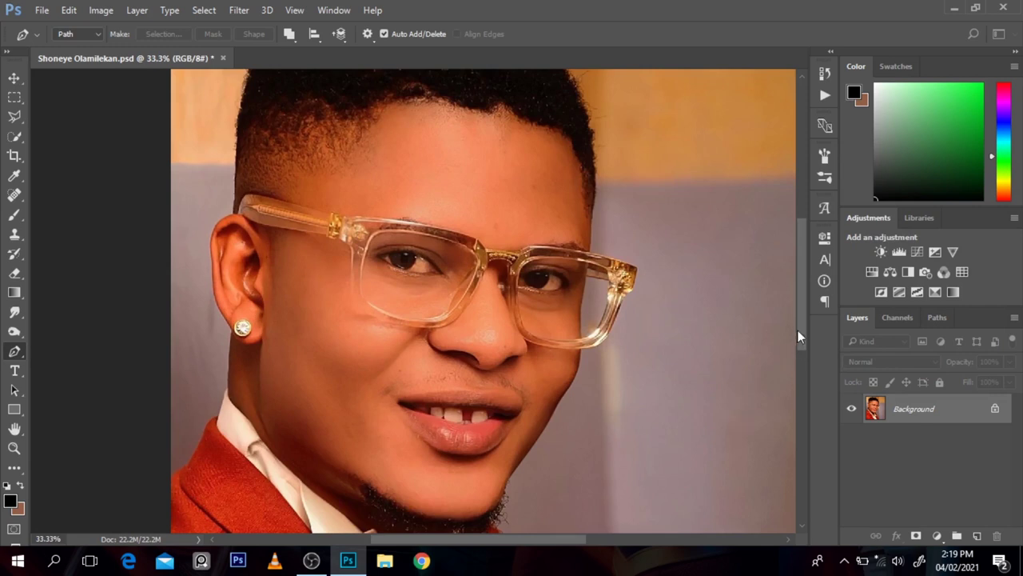
left_click_drag(800, 299, 801, 323)
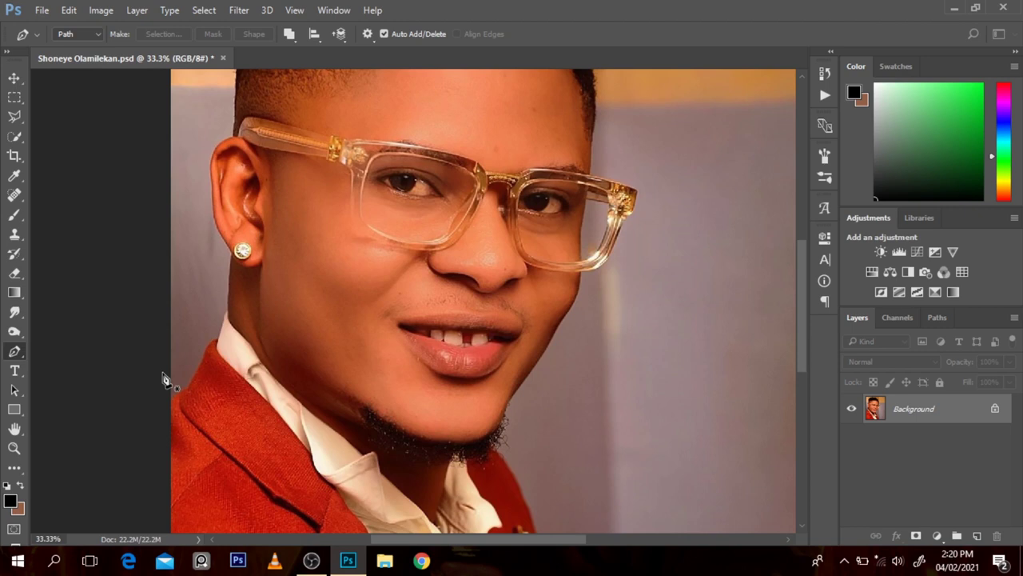
key("ctrl+minus")
key("ctrl+minus")
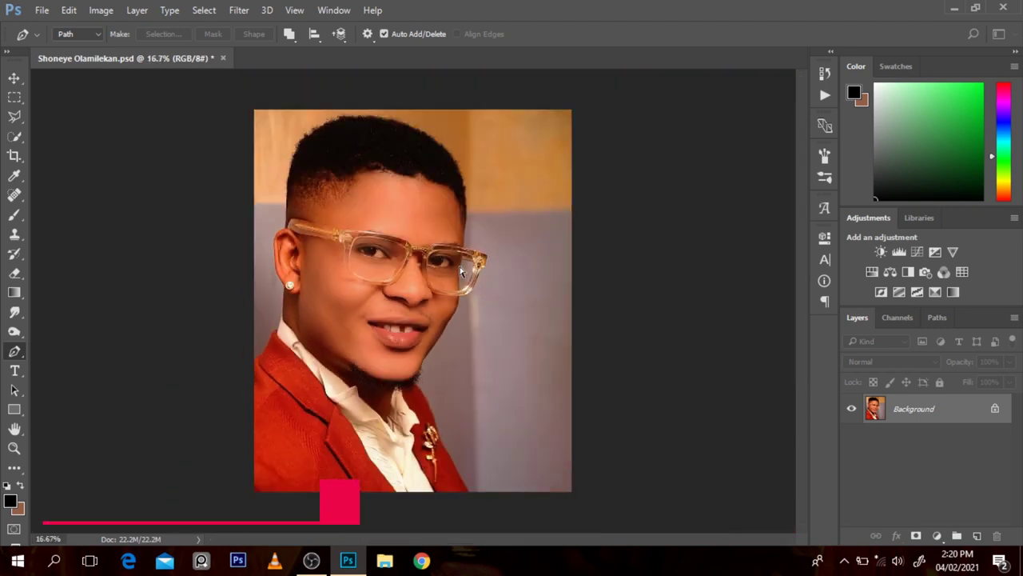
- Duplicate the background layer and set the shadows amount to 10% for the copy with Shadows/Highlights
key("ctrl+j")
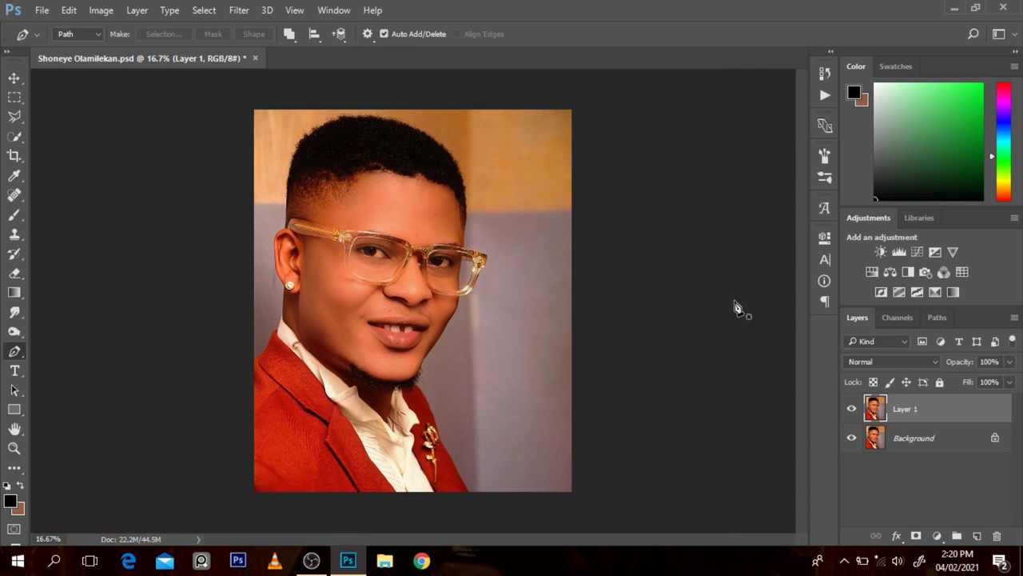
left_click(106, 12)
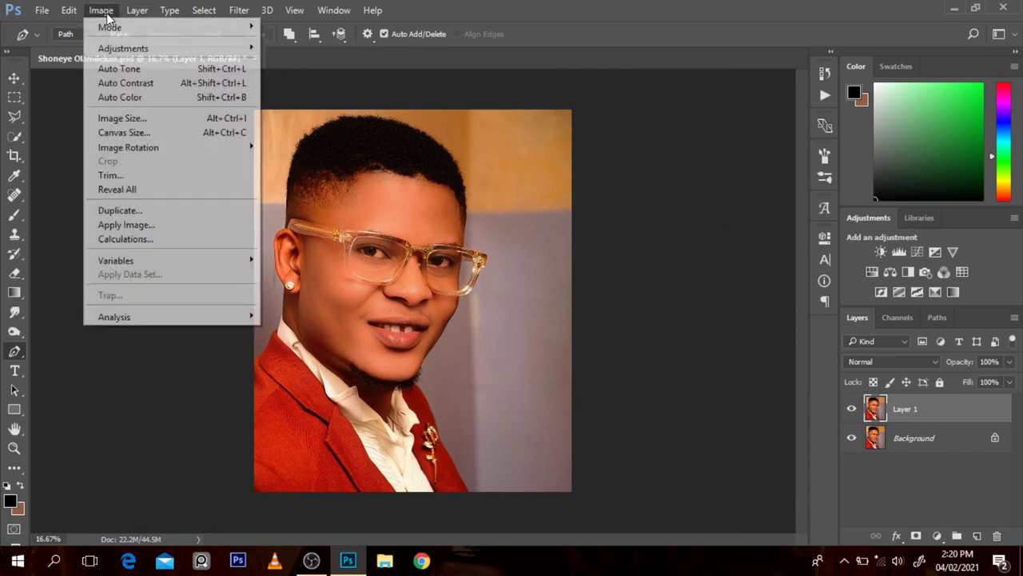
mouse_move(152, 48)
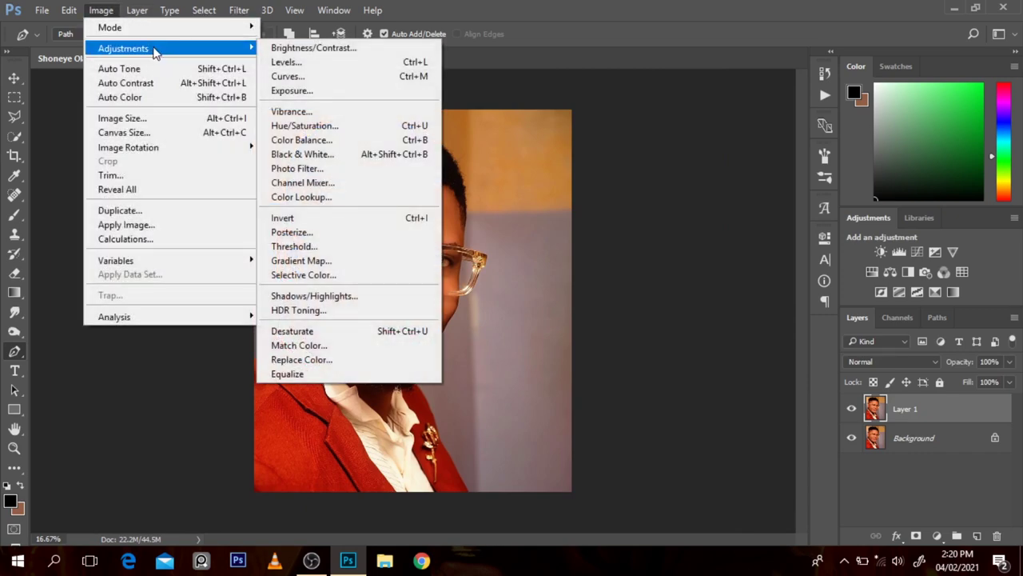
left_click(377, 297)
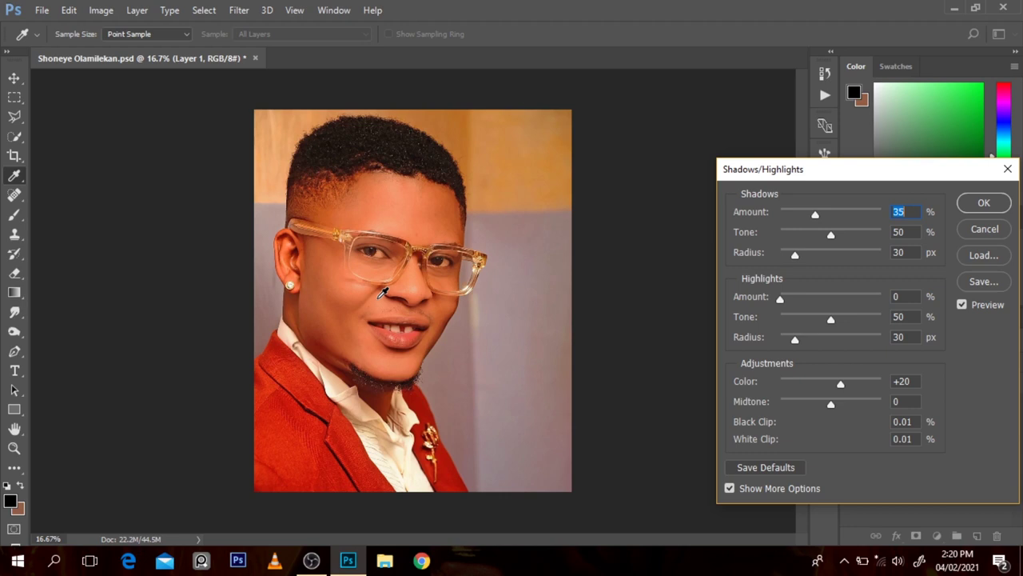
key("ctrl+plus")
key("ctrl+plus")
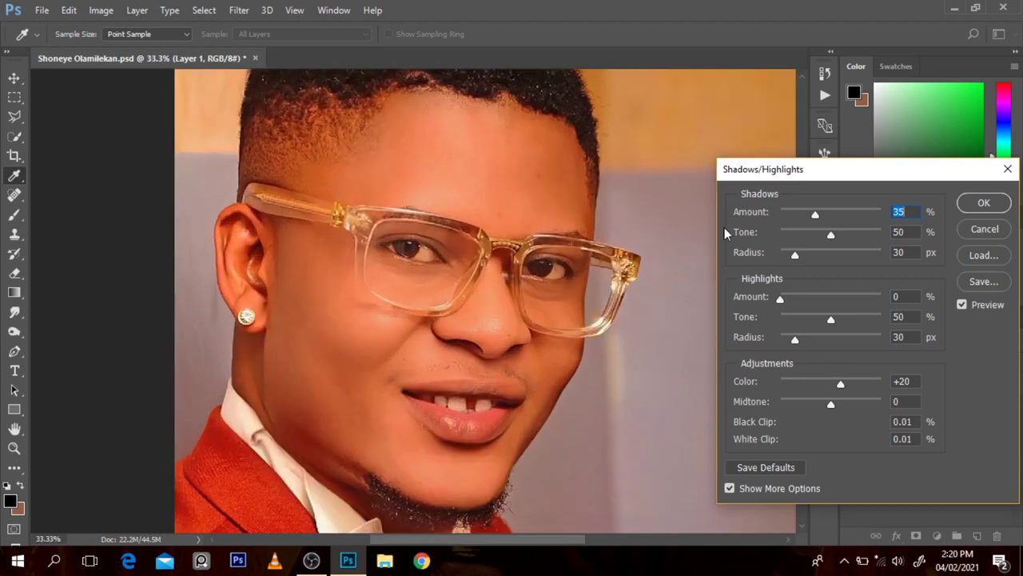
left_click_drag(808, 212, 794, 217)
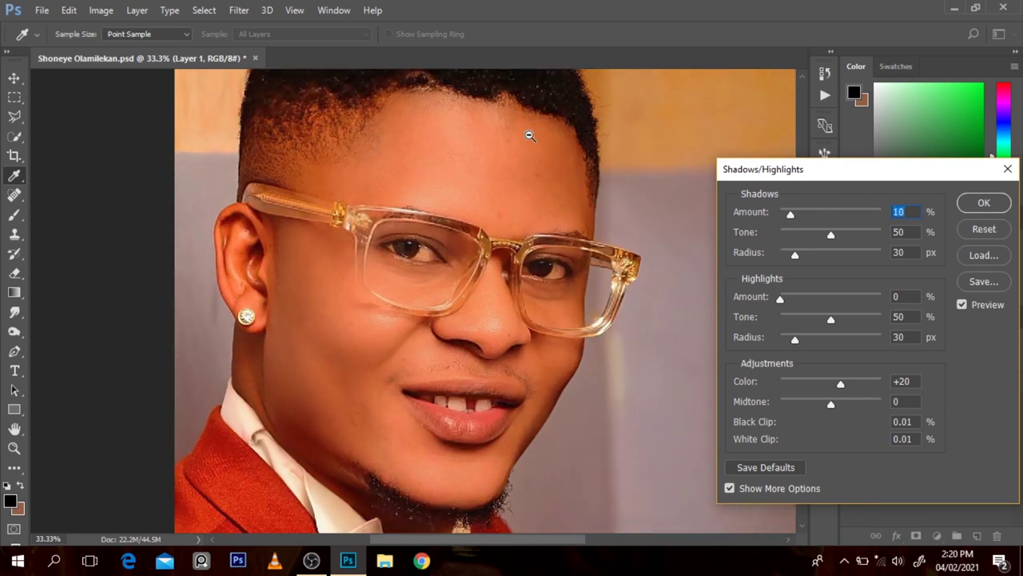
- Set the highlights amount to 14% and apply the Shadows/Highlights adjustment
key("ctrl+minus")
key("ctrl+minus")
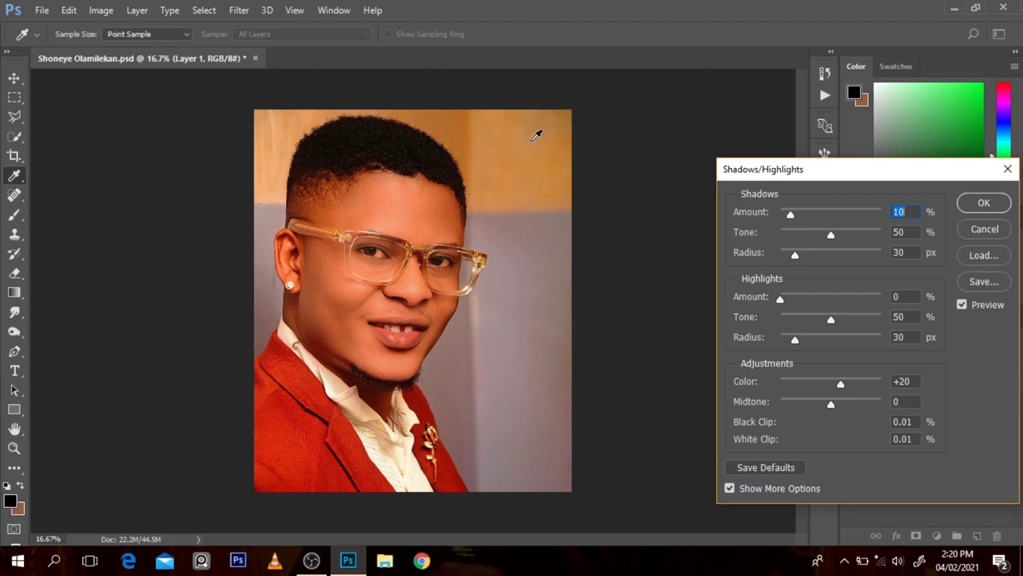
left_click(429, 228, "ctrl")
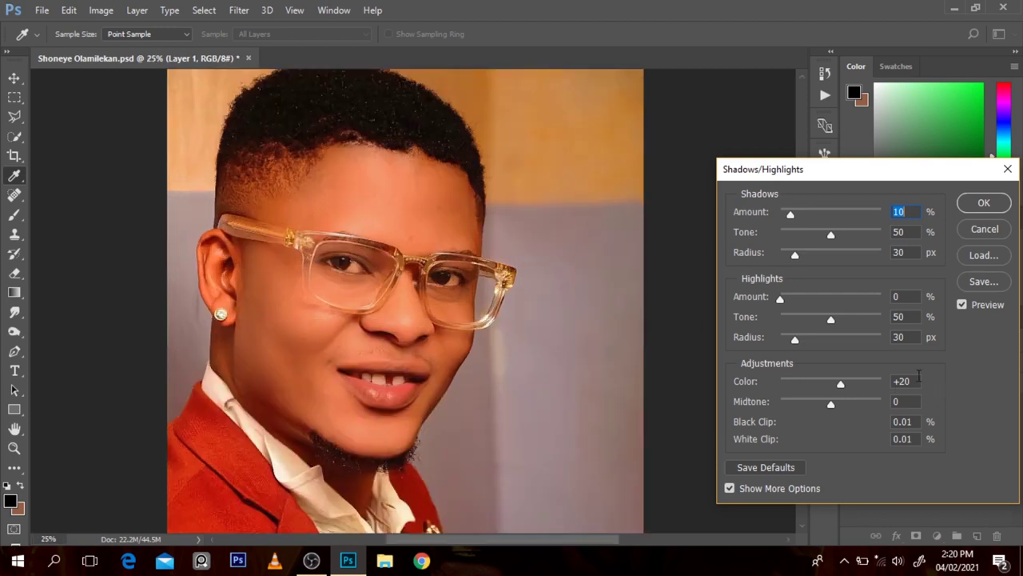
left_click(790, 300)
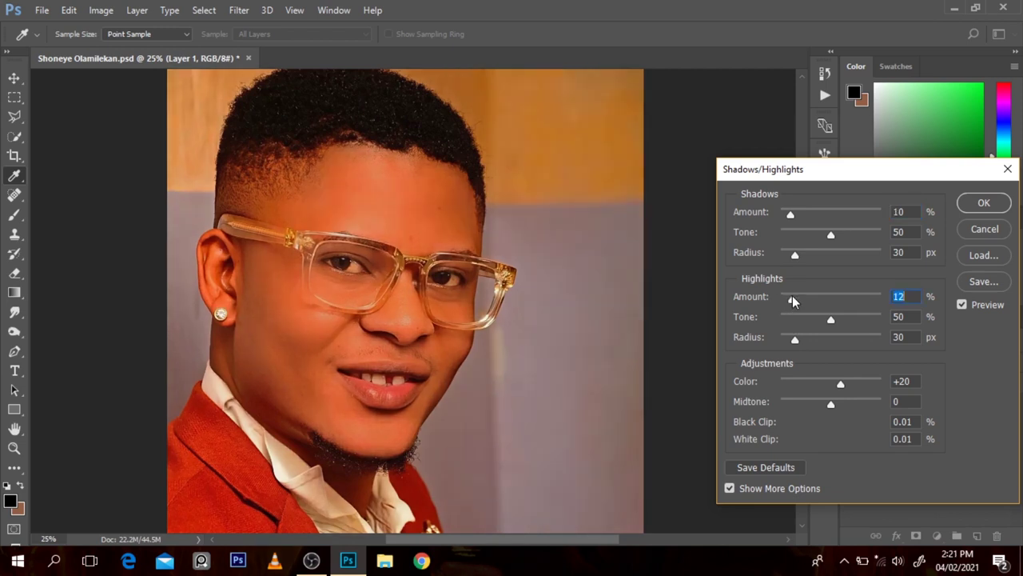
left_click(534, 189, "alt")
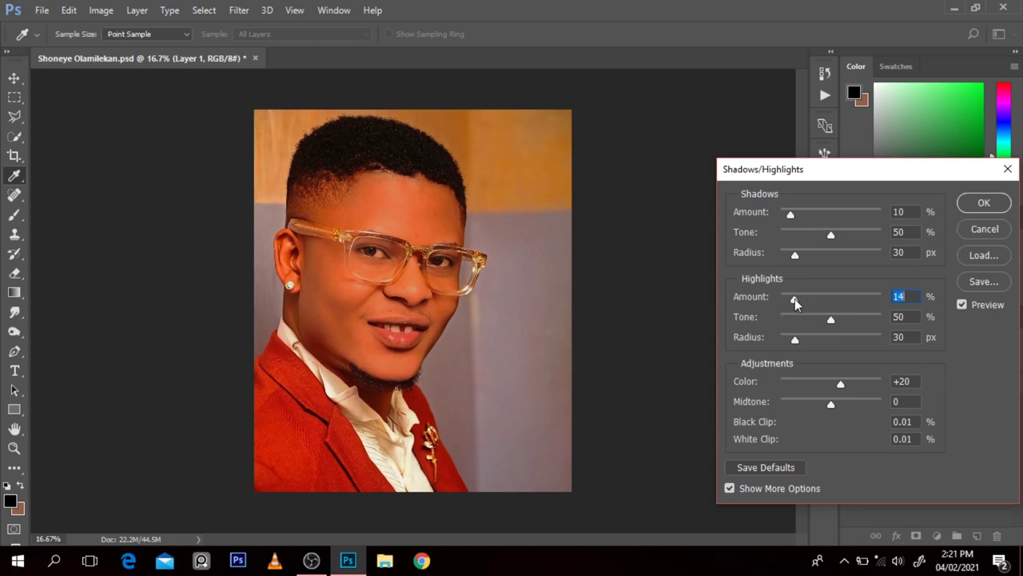
left_click(984, 203)
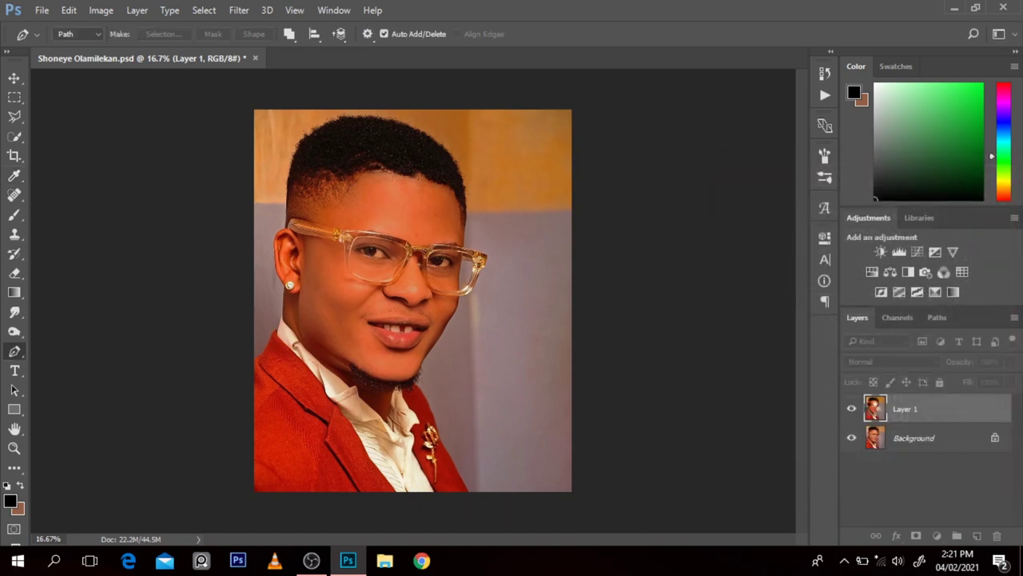
- Compare the portrait before and after the tonal adjustment by toggling the duplicate layer's visibility
left_click(851, 409)
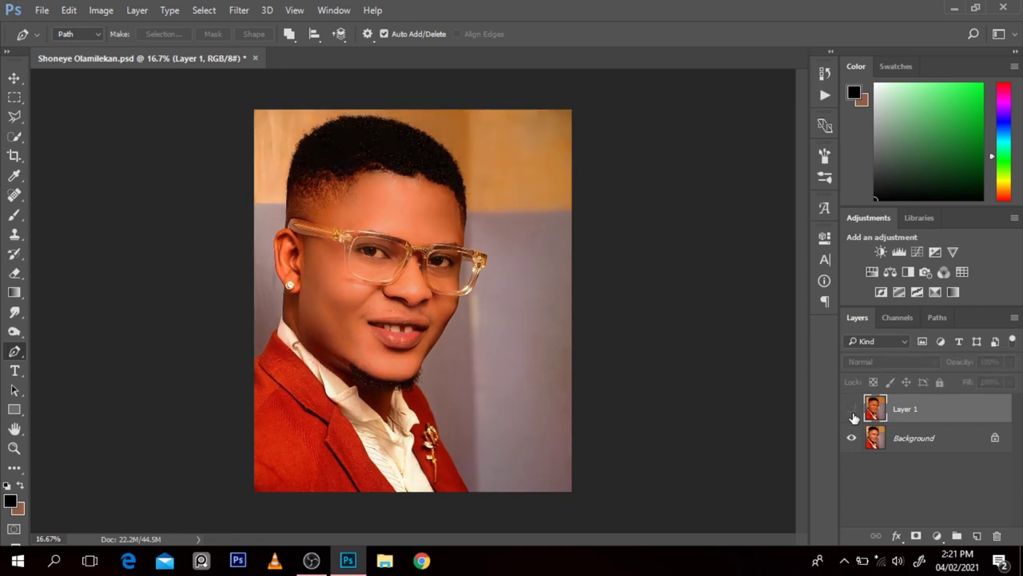
left_click(852, 411)
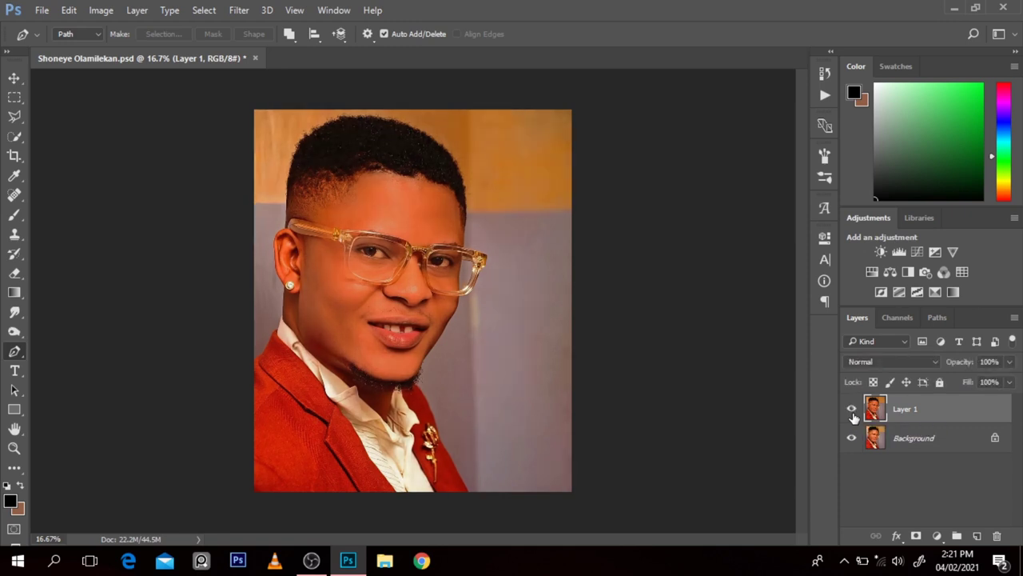
left_click(852, 411)
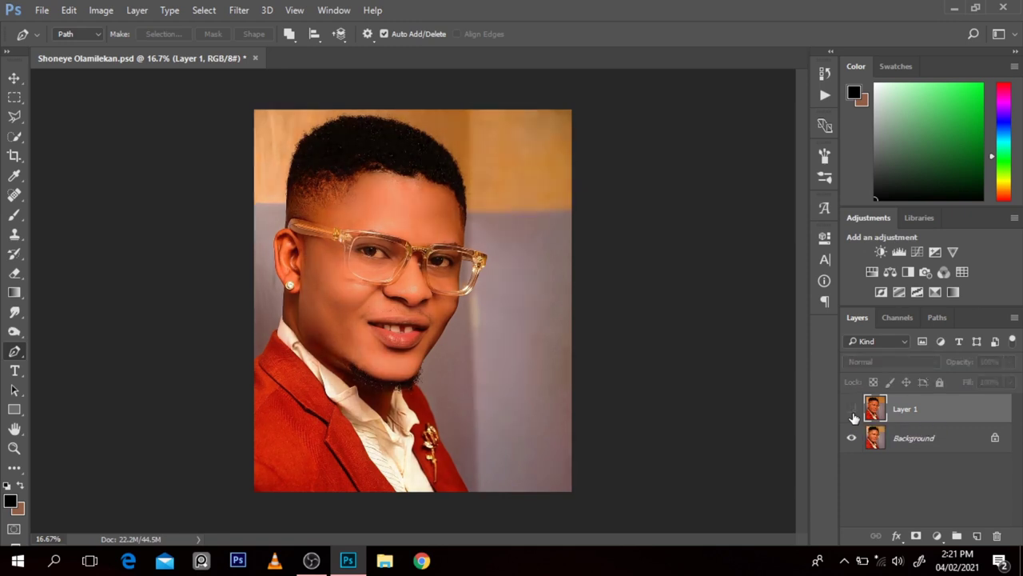
left_click(852, 411)
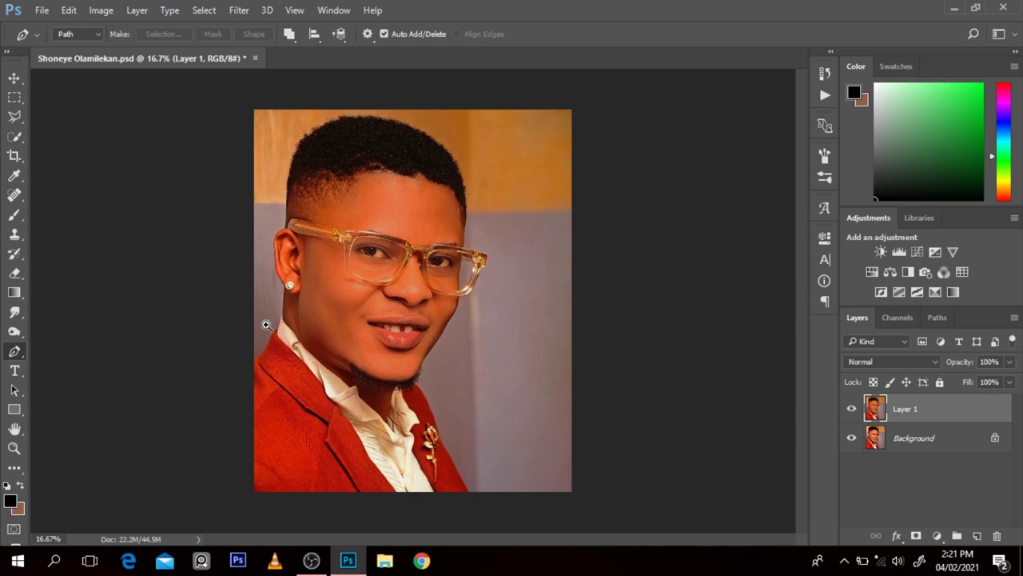
- Start a Pen path just outside the canvas beside the jacket shoulder on the image's left and extend it onto the shoulder edge
scroll(266, 324, "up", 1)
left_click(228, 397)
scroll(252, 369, "up", 1)
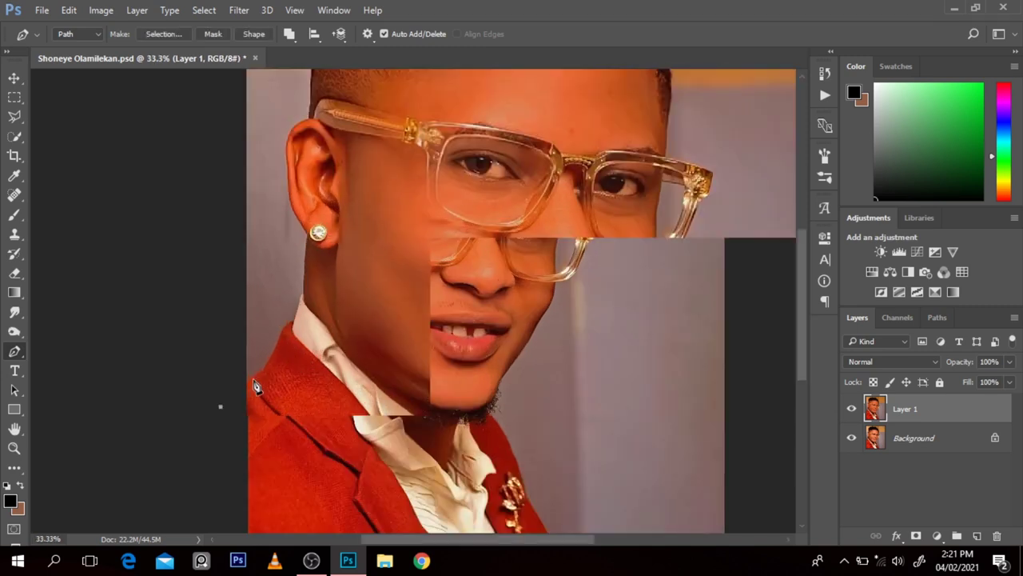
left_click_drag(248, 378, 262, 368)
key("ctrl+z")
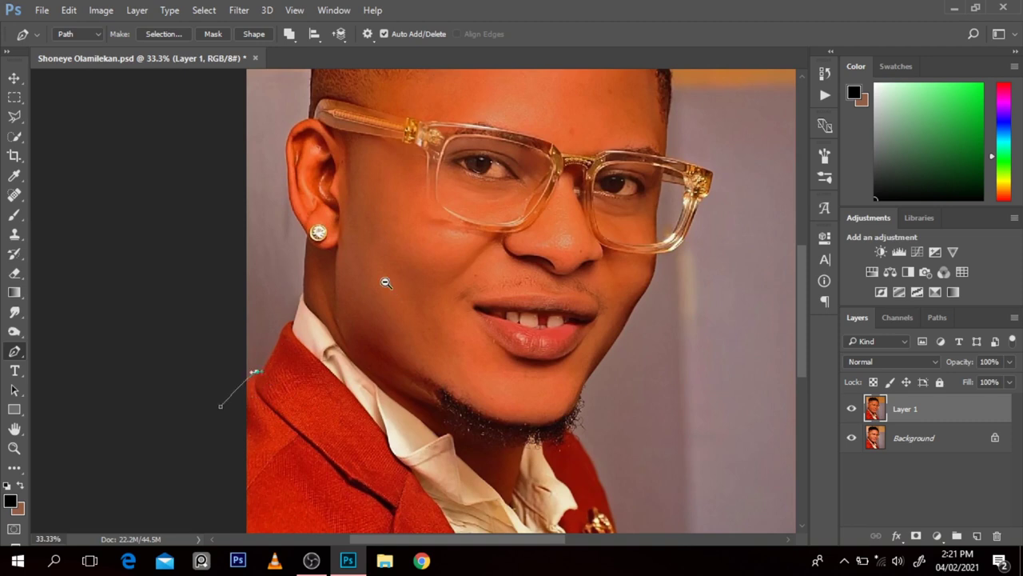
scroll(386, 282, "down", 2)
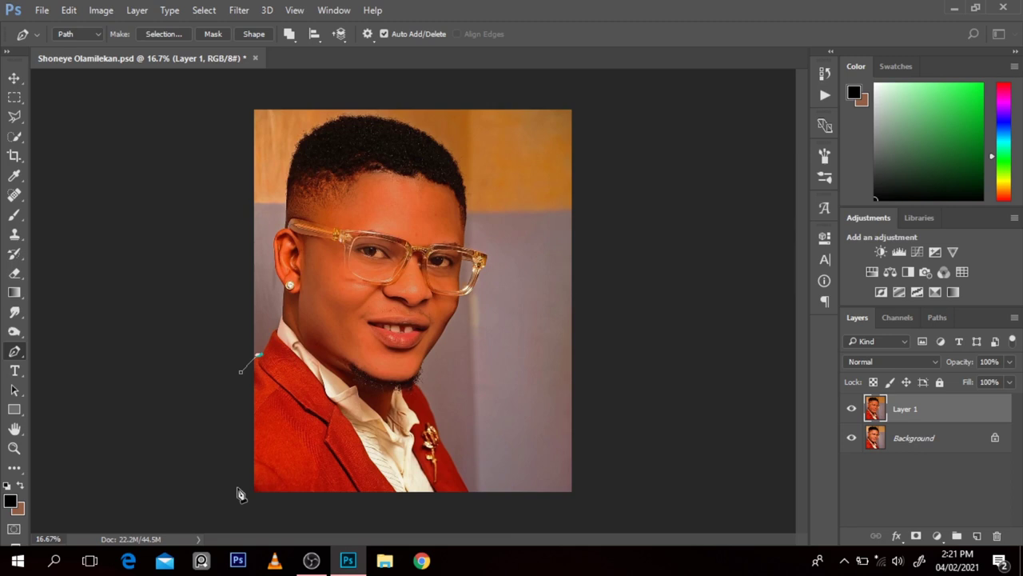
- Continue the path up along the shirt collar, the neck and the outer edge of the ear
scroll(244, 353, "up", 2)
left_click_drag(306, 303, 314, 311)
left_click(322, 277)
left_click(324, 222)
scroll(326, 209, "up", 1)
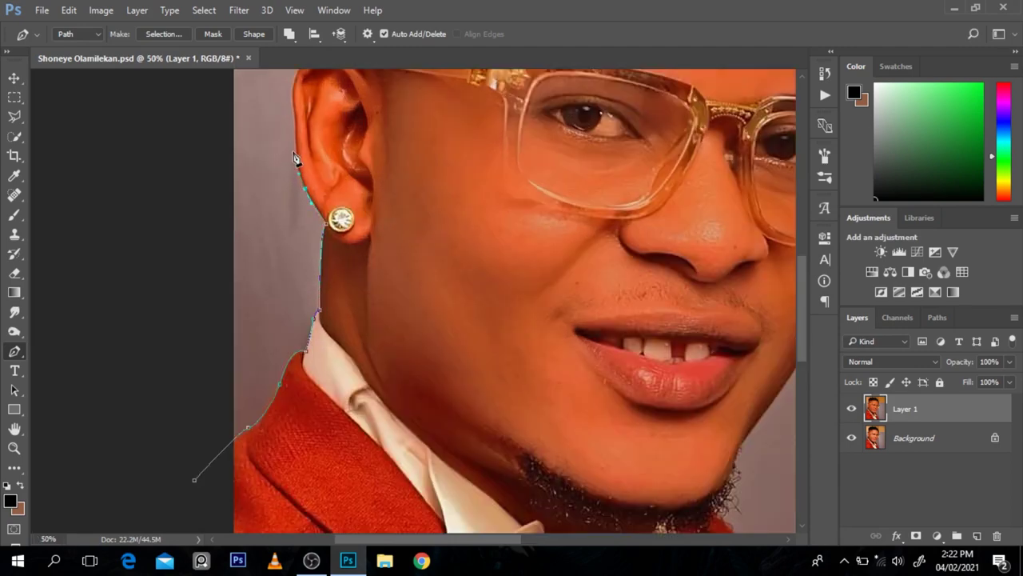
scroll(803, 317, "up", 5)
left_click_drag(322, 237, 332, 230)
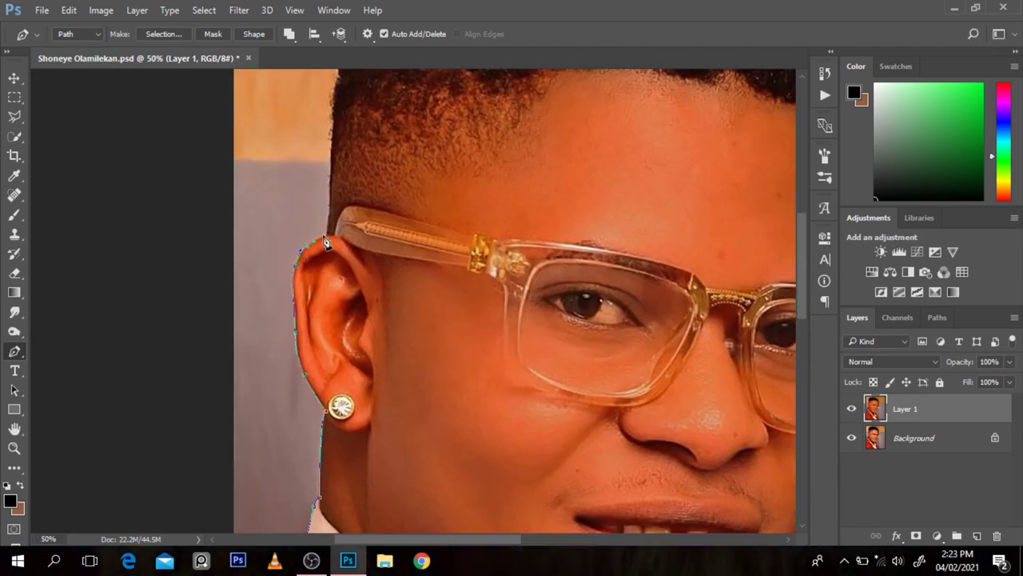
- Trace the path around the hair outline from above the ear over the head and down to the opposite temple
scroll(367, 216, "down", 1)
left_click_drag(394, 146, 410, 142)
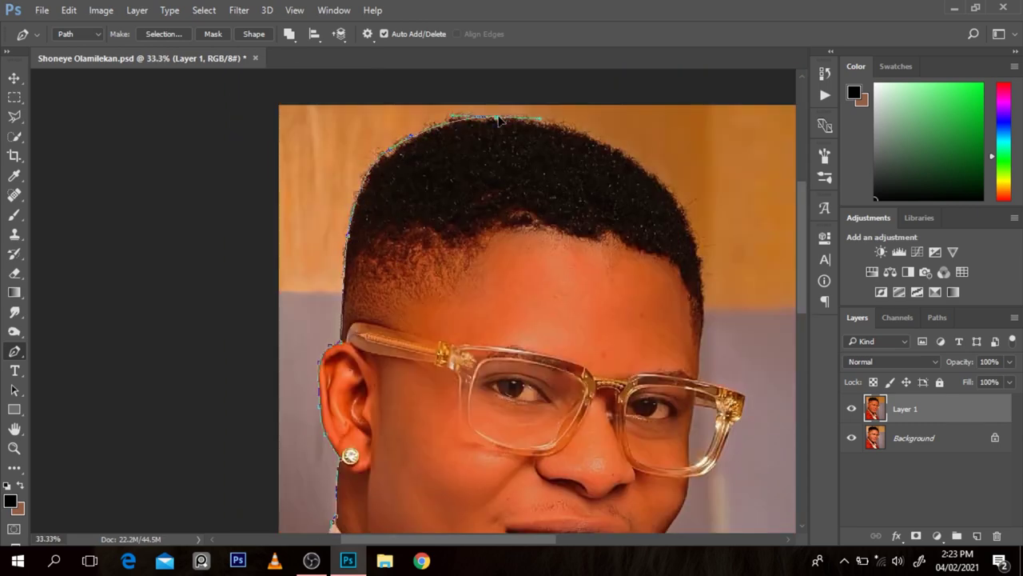
left_click_drag(686, 218, 697, 390)
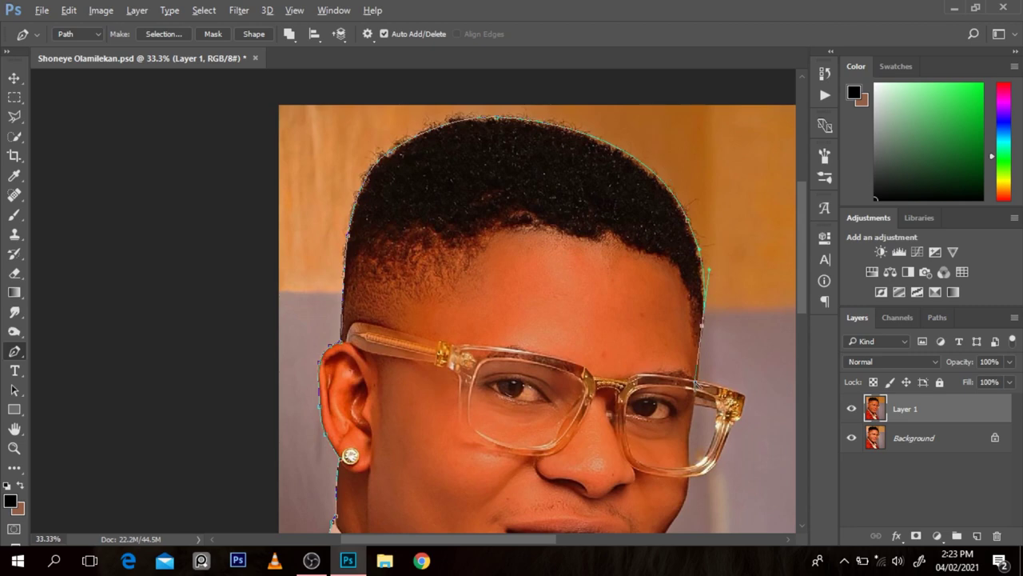
- Carry the path around the outer edge of the glasses frame that extends beyond the face
scroll(703, 352, "up", 1)
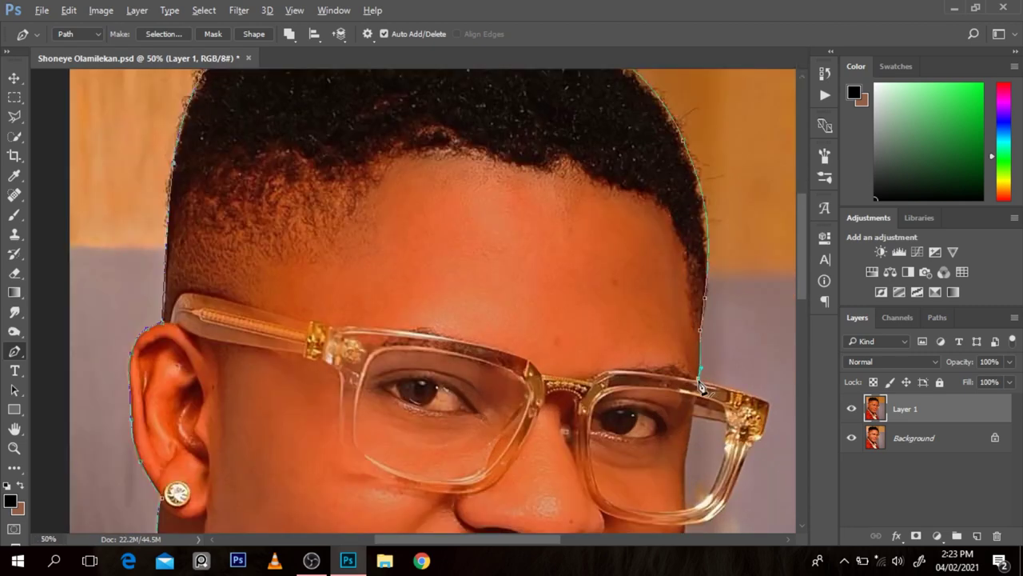
left_click_drag(742, 390, 756, 444)
left_click_drag(705, 523, 685, 529)
scroll(719, 528, "down", 3)
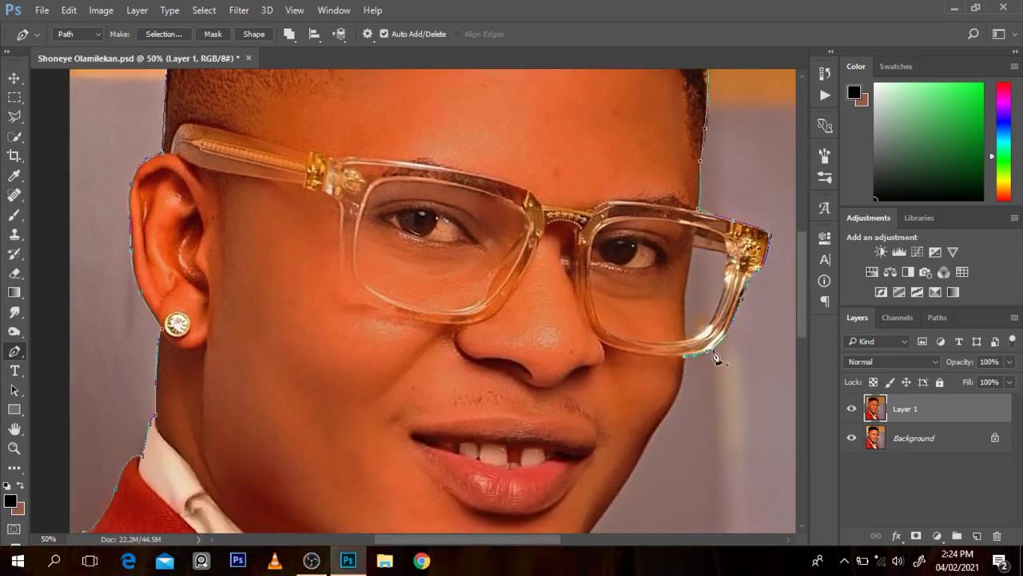
- Check the traced hair outline and continue the path down the cheek and jaw to the beard at the chin
scroll(688, 364, "up", 4)
scroll(402, 141, "up", 1)
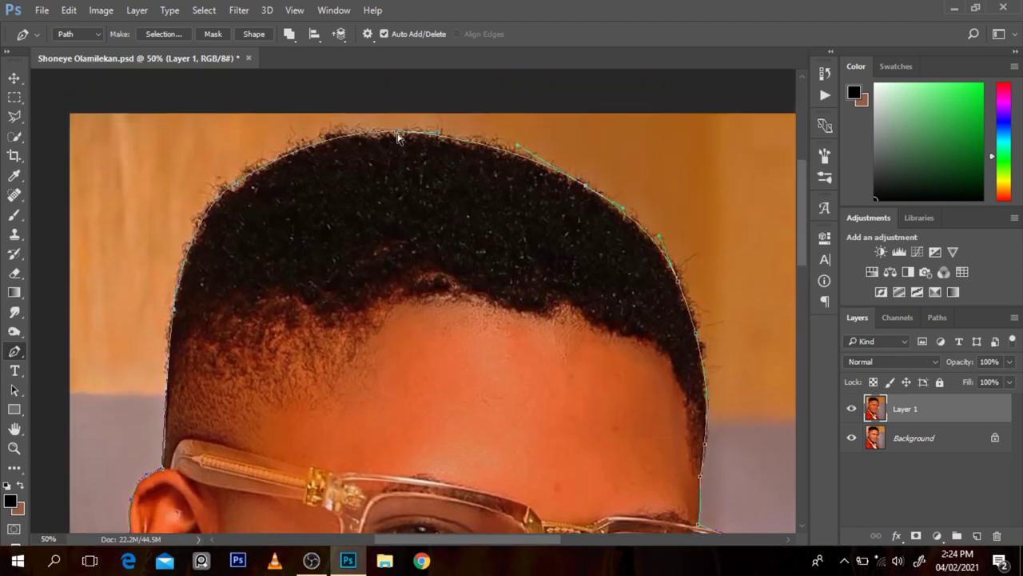
scroll(669, 247, "down", 7)
left_click(602, 338)
left_click(573, 381)
left_click(569, 417)
left_click(558, 446)
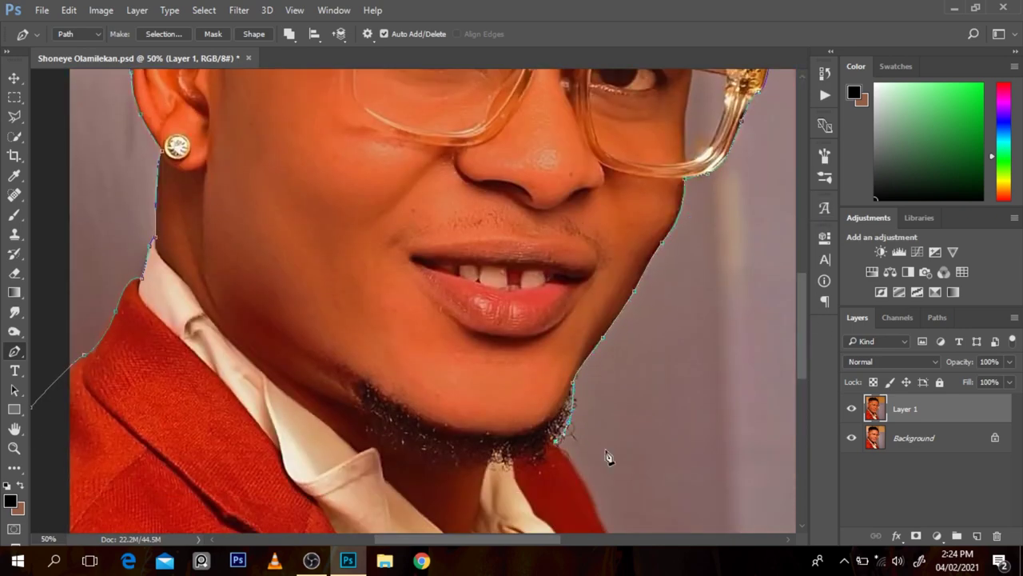
- Trace the path along the jacket edge beside the brooch down past the bottom of the canvas
scroll(559, 446, "down", 5)
left_click(582, 212)
left_click(604, 261)
left_click(622, 322)
left_click(646, 372)
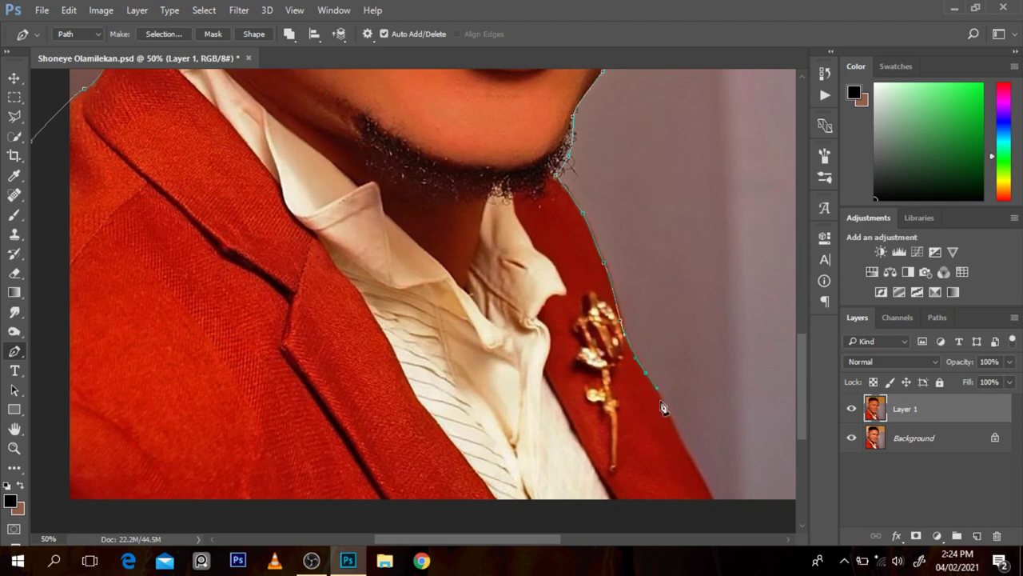
left_click(717, 506)
- Finish the path outside the canvas below and beside the jacket, and convert it into a selection of the subject
key("ctrl+minus")
key("ctrl+minus")
left_click(614, 505)
left_click(345, 504)
left_click(348, 334)
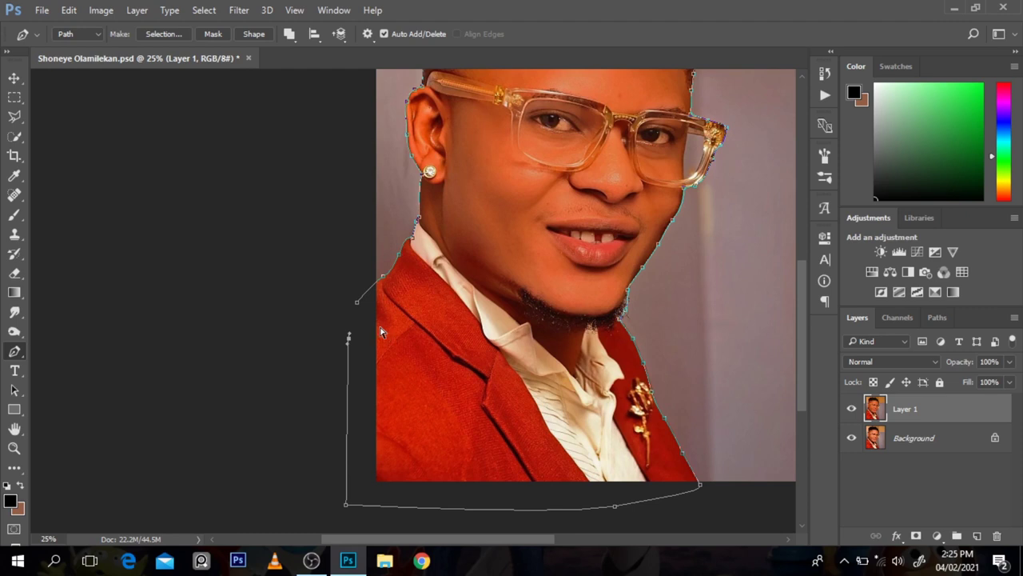
key("ctrl+Return")
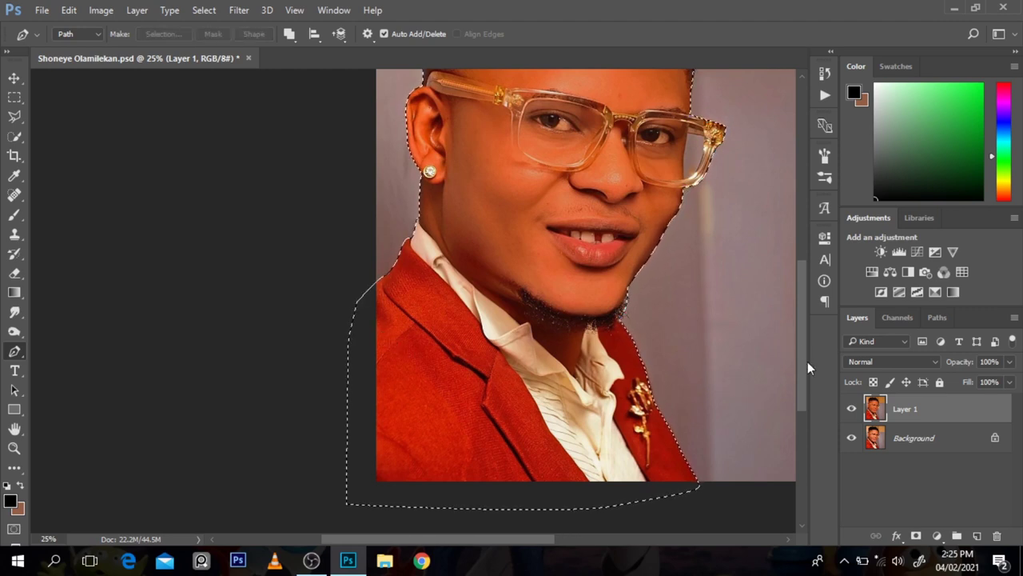
- Copy the selected subject onto its own layer and hide the two layers beneath it
left_click_drag(806, 361, 798, 324)
key("ctrl+shift+alt+n")
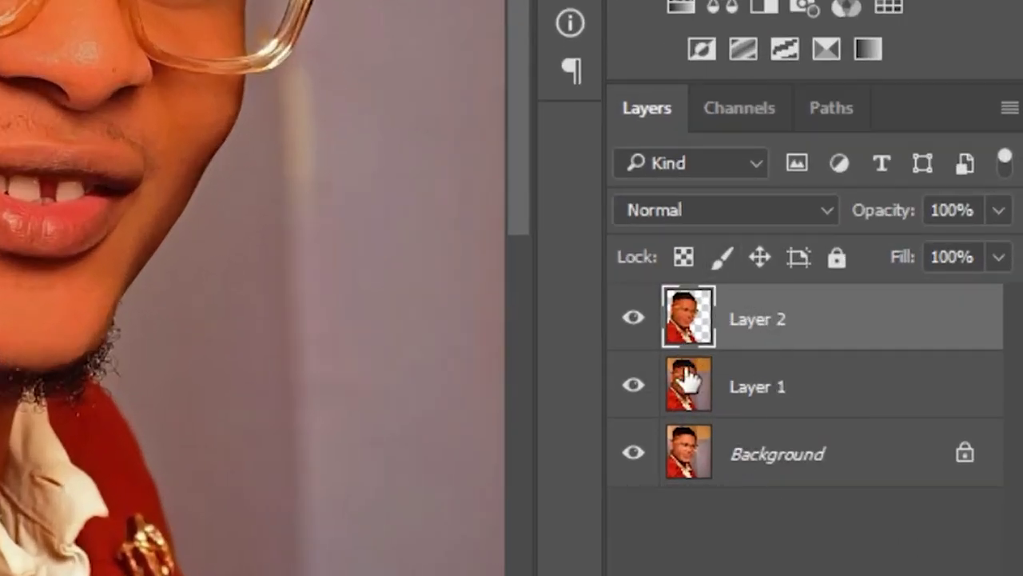
left_click(635, 388)
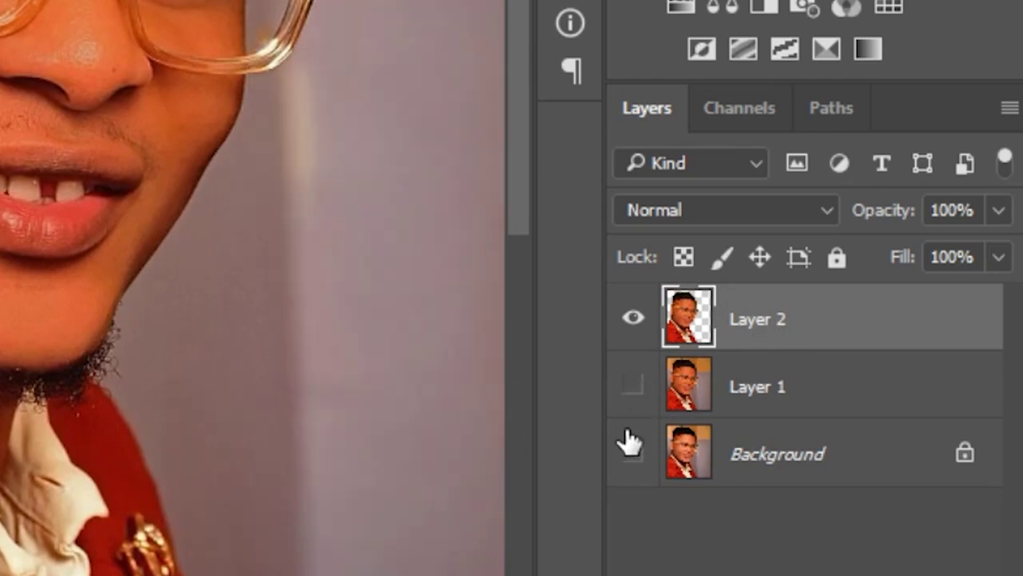
left_click(630, 438)
left_click(706, 332, "alt")
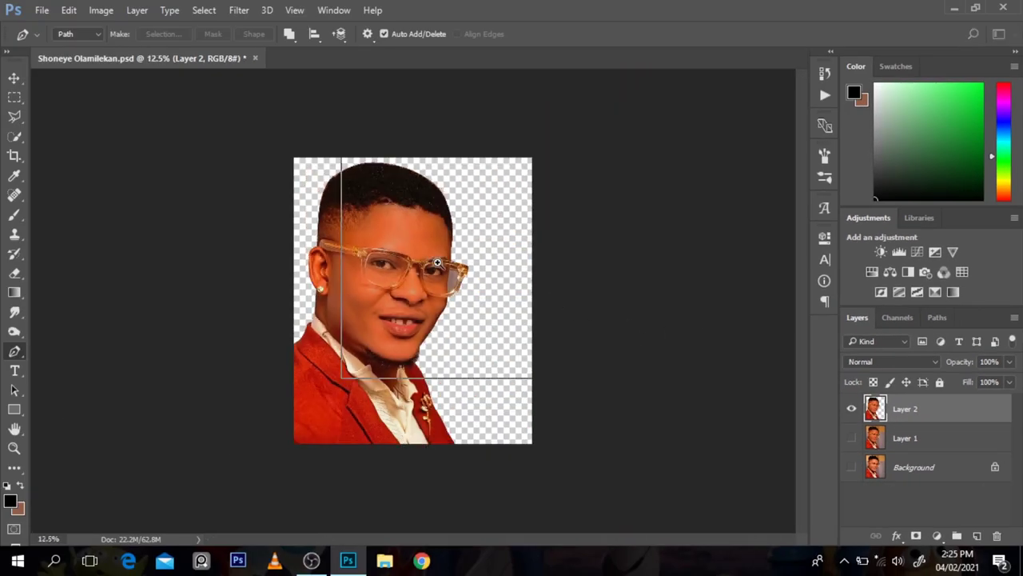
- On a new layer, mark the leftover background inside the lens beyond the cheek with a green size 9 brush at 100% opacity
left_click(442, 262, "ctrl")
left_click(444, 261, "ctrl")
left_click(444, 261, "ctrl")
left_click(548, 267, "ctrl")
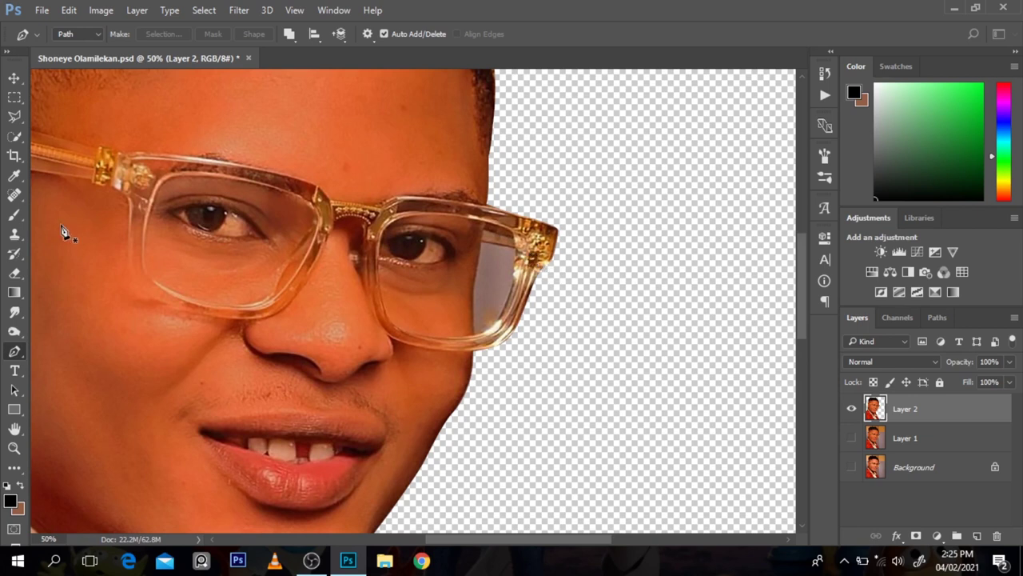
left_click(15, 214)
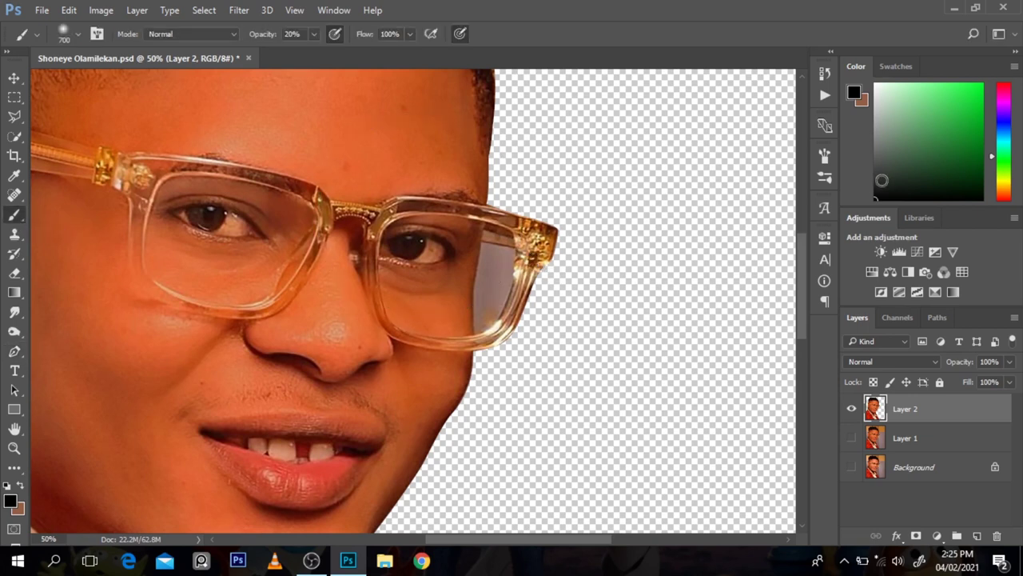
key("ctrl+shift+alt+n")
mouse_move(481, 244)
left_mouse_down()
mouse_move(477, 326)
mouse_move(519, 238)
mouse_move(510, 338)
mouse_move(470, 243)
mouse_move(501, 294)
mouse_move(484, 284)
left_mouse_up()
key("ctrl+z")
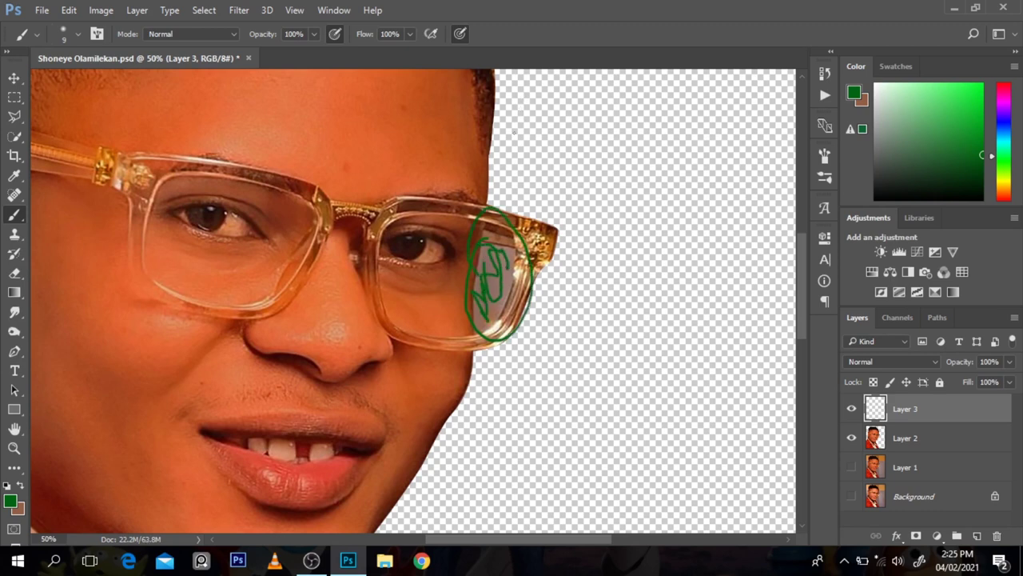
- Circle the area around the outer end of the glasses in green on Layer 3, and hide that layer
mouse_move(499, 123)
left_mouse_down()
mouse_move(463, 194)
mouse_move(445, 329)
mouse_move(490, 432)
mouse_move(644, 341)
mouse_move(575, 128)
mouse_move(490, 170)
left_mouse_up()
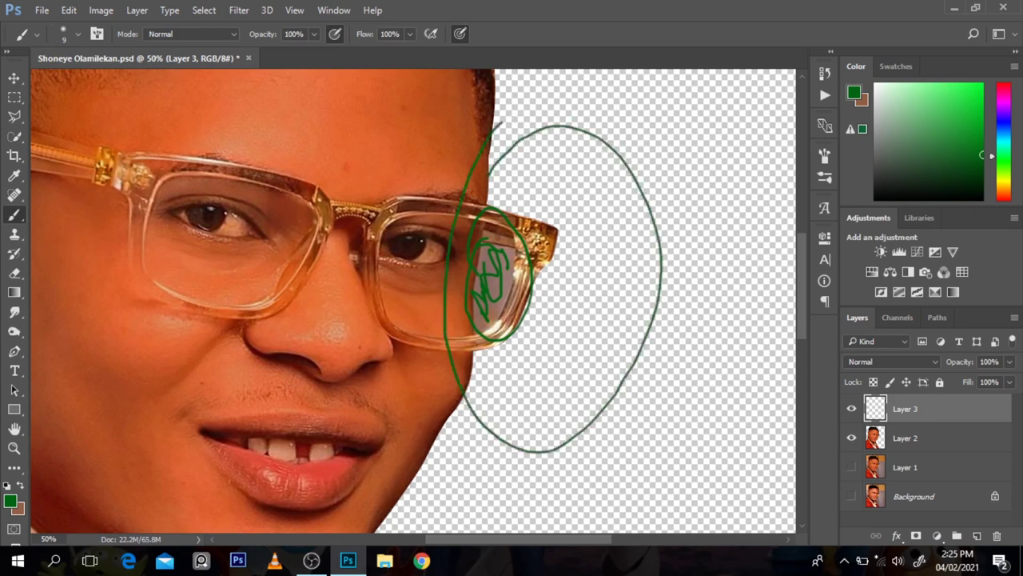
left_click(851, 408)
- Trace a Pen path around the leftover background inside the lens beyond the cheek and convert it into a selection
key("p")
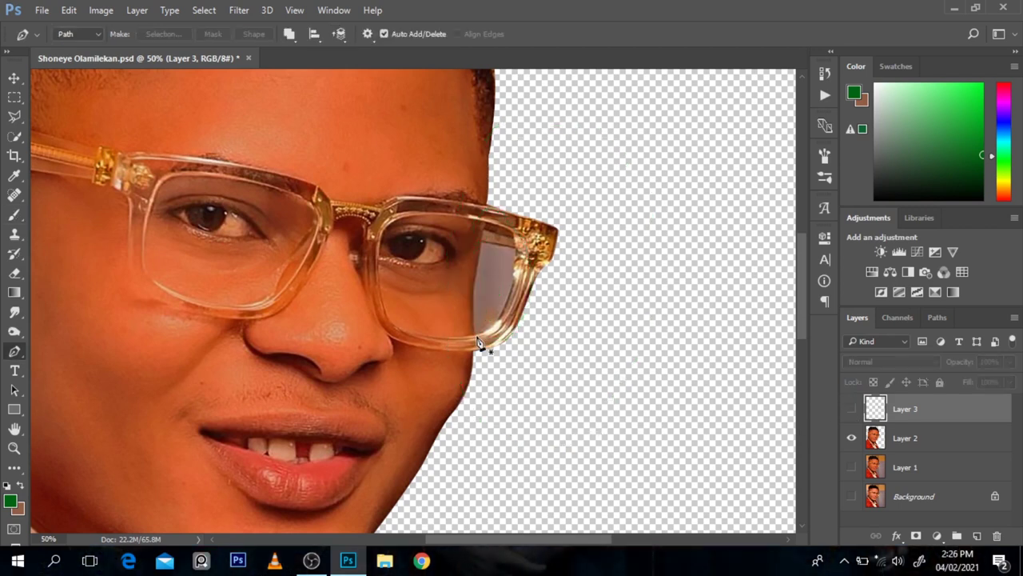
left_click(512, 279)
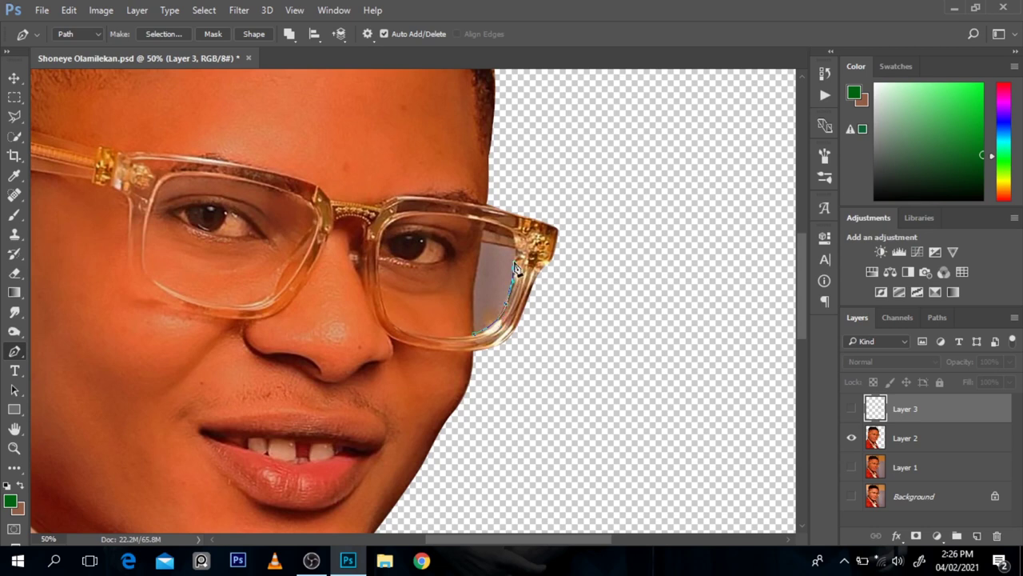
left_click(482, 241)
left_click(474, 334)
key("ctrl+Return")
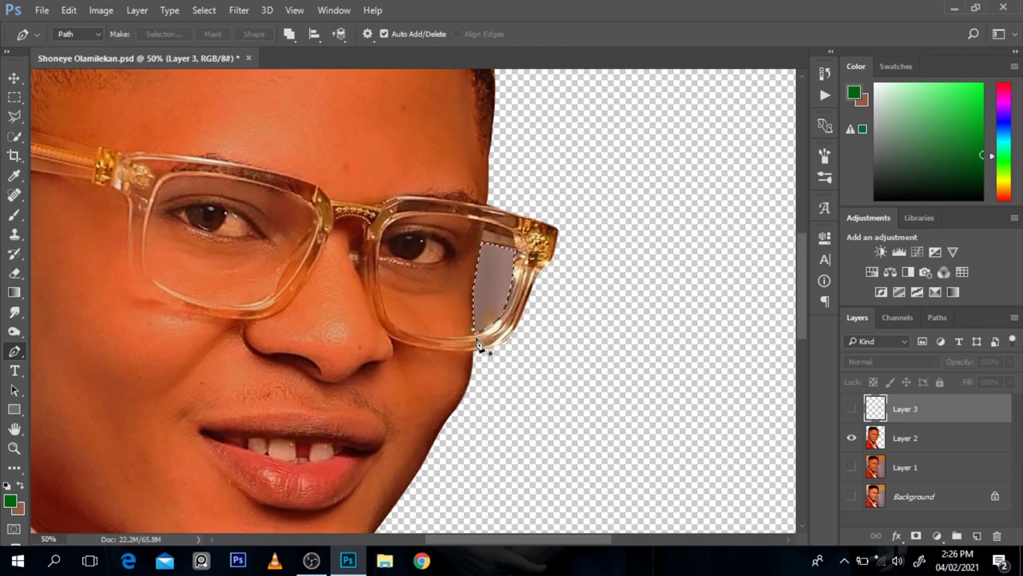
- Delete the selected lens background from Layer 2 and deselect
left_click(884, 438)
key("Delete")
key("ctrl+d")
left_click(511, 185, "alt")
left_click(512, 186, "alt")
left_click(512, 189, "alt")
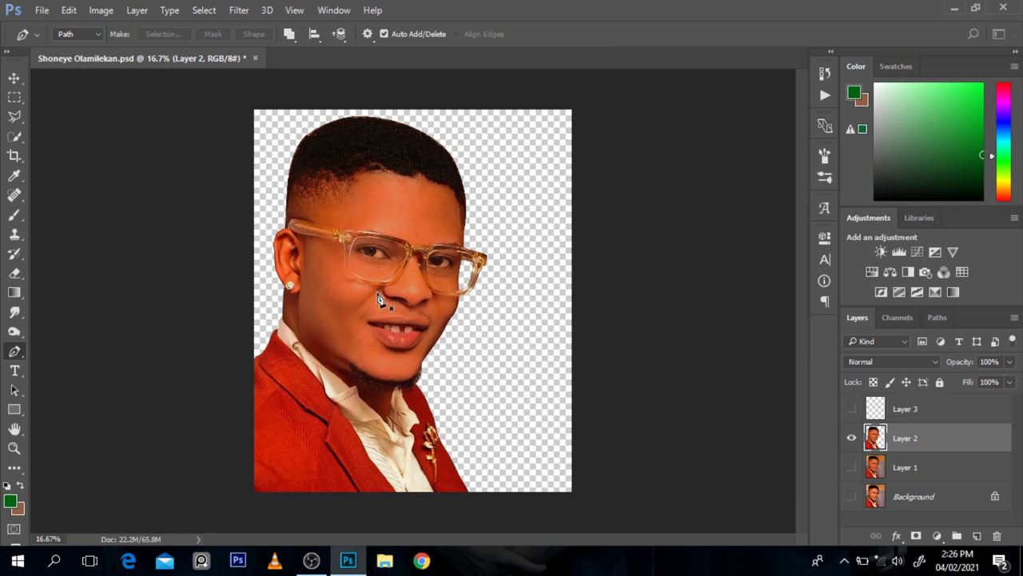
left_click(417, 274)
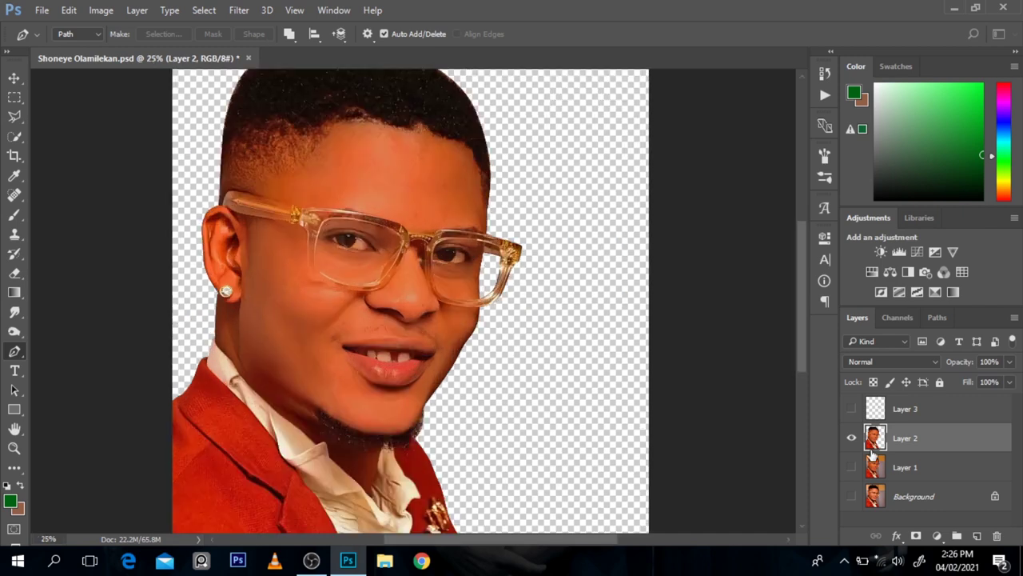
- Duplicate Layer 2 and set the copy's blending mode to Vivid Light
key("ctrl+j")
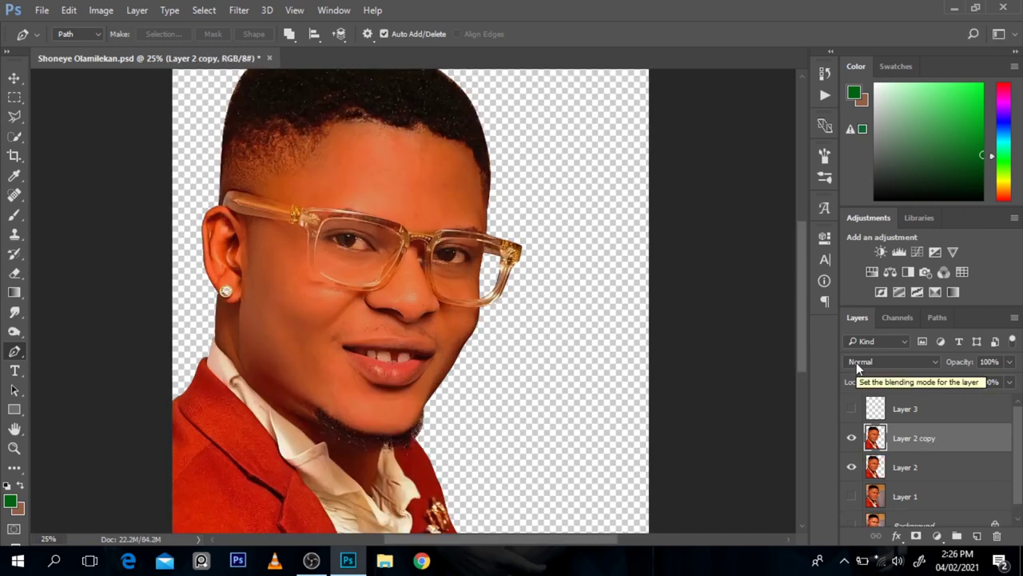
left_click(858, 362)
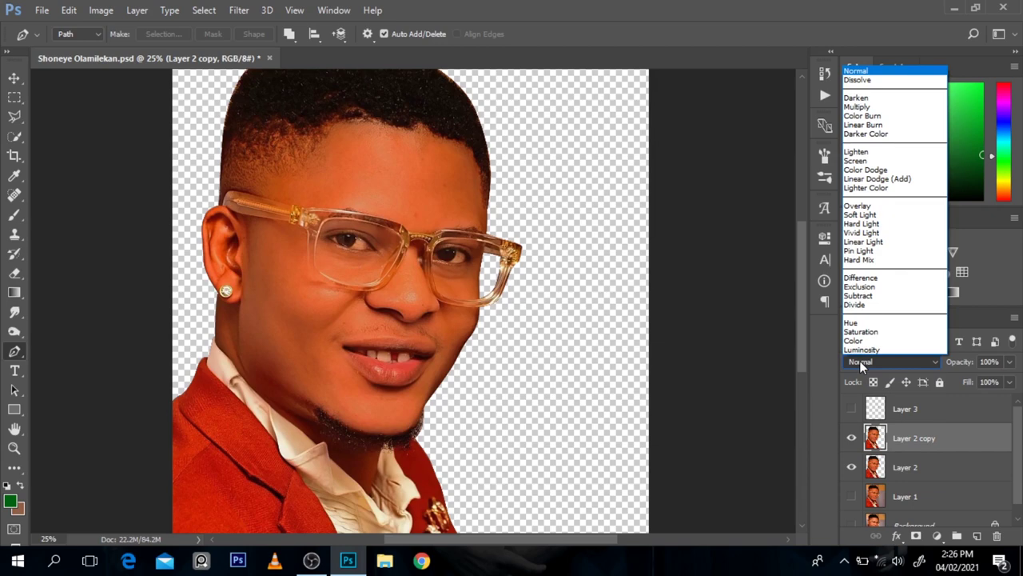
left_click(874, 237)
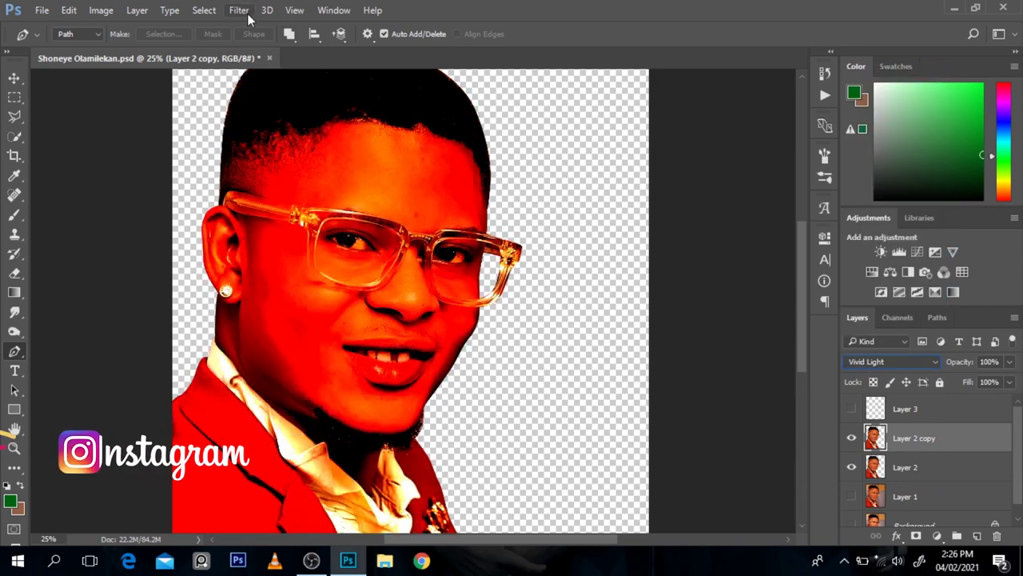
- Apply a High Pass filter with a 2.5 pixel radius to the Vivid Light copy and merge it down into Layer 2
left_click(243, 11)
mouse_move(269, 308)
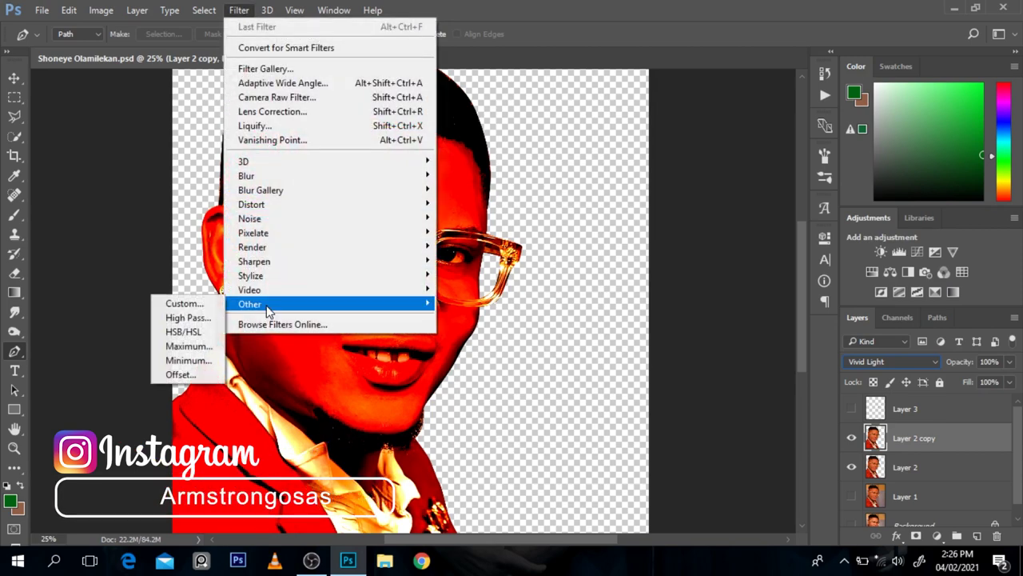
left_click(188, 318)
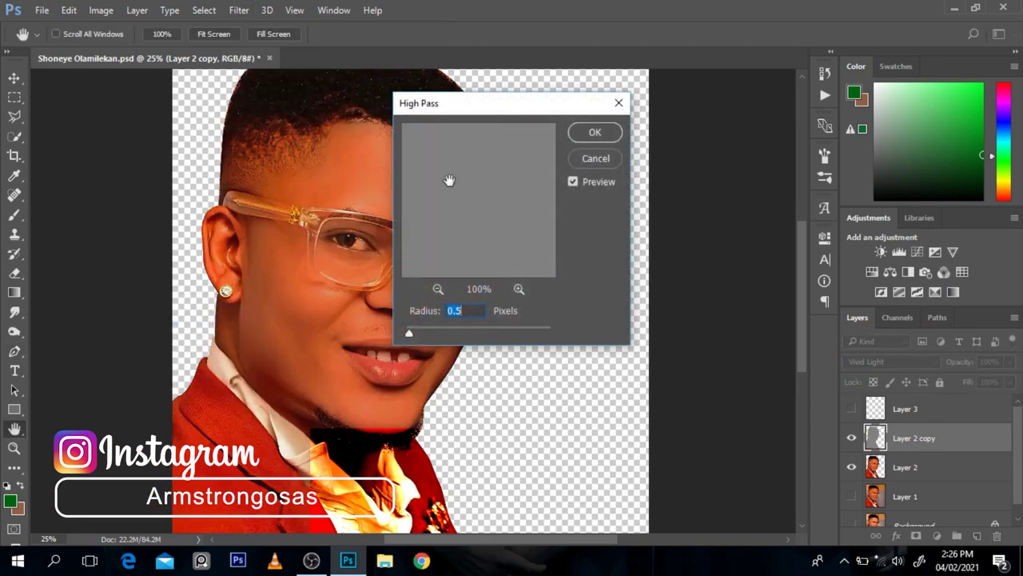
left_click_drag(452, 107, 626, 132)
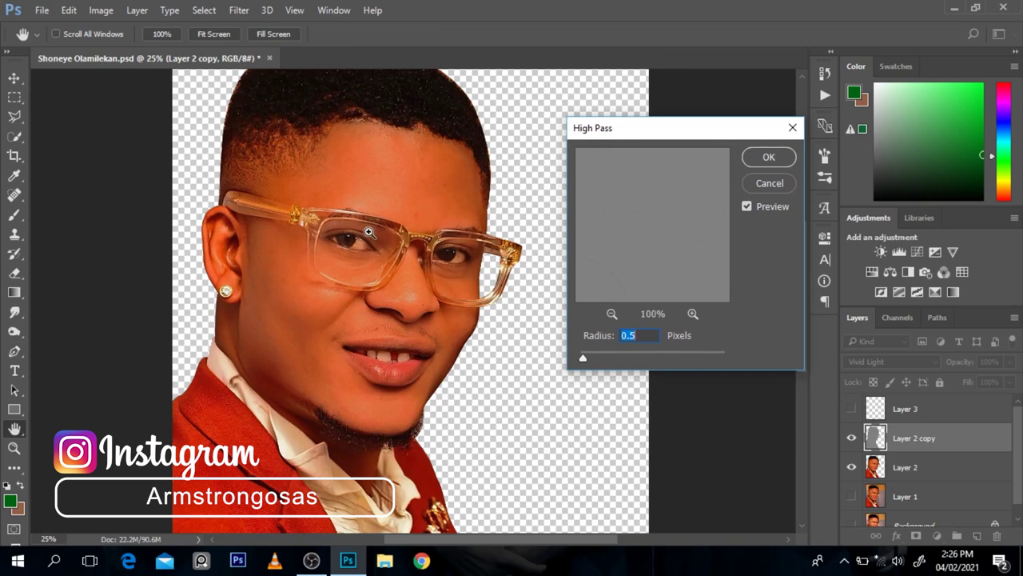
left_click(368, 231, "ctrl")
left_click(591, 358)
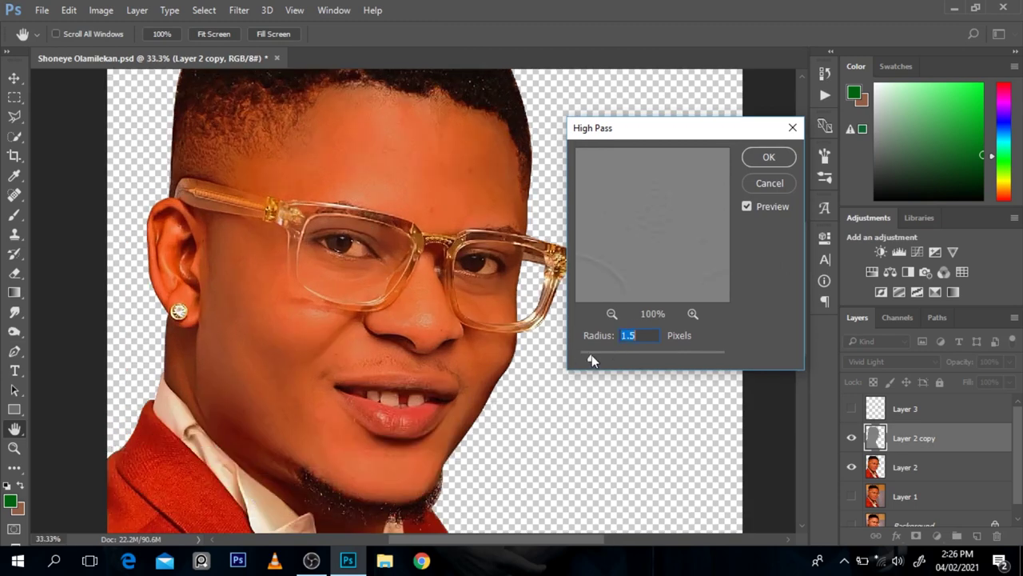
left_click(477, 298, "ctrl")
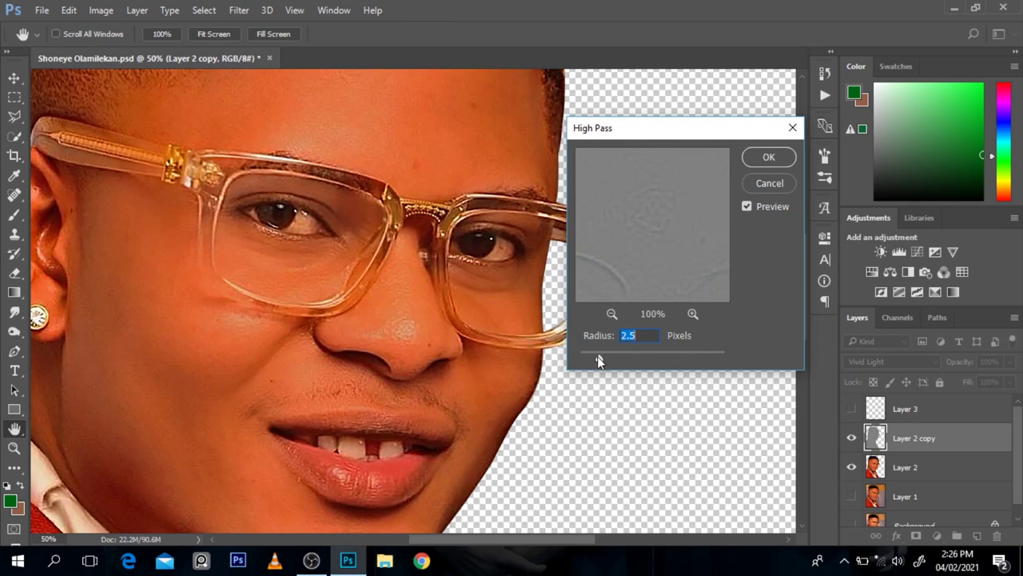
left_click(772, 159)
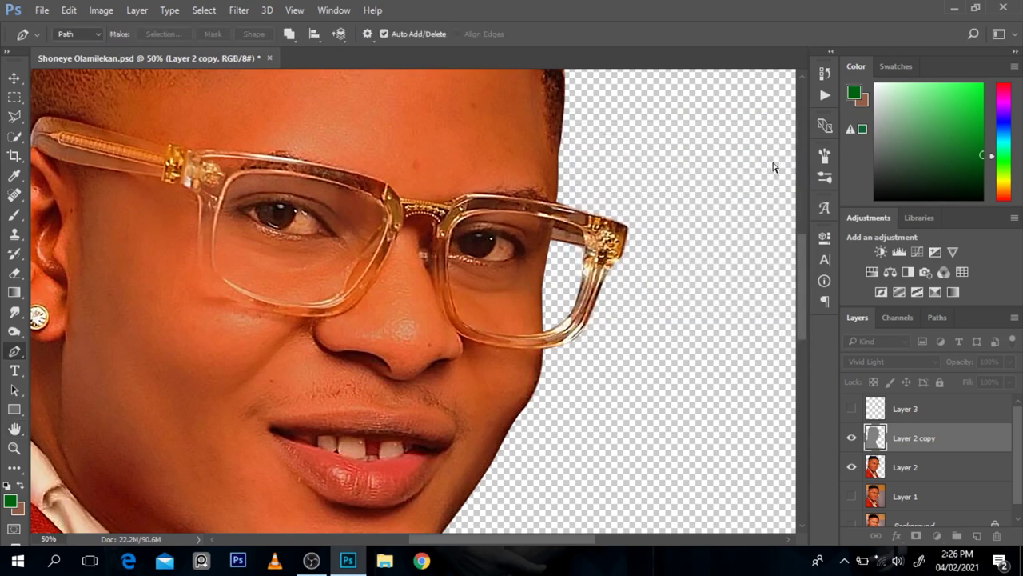
key("ctrl+e")
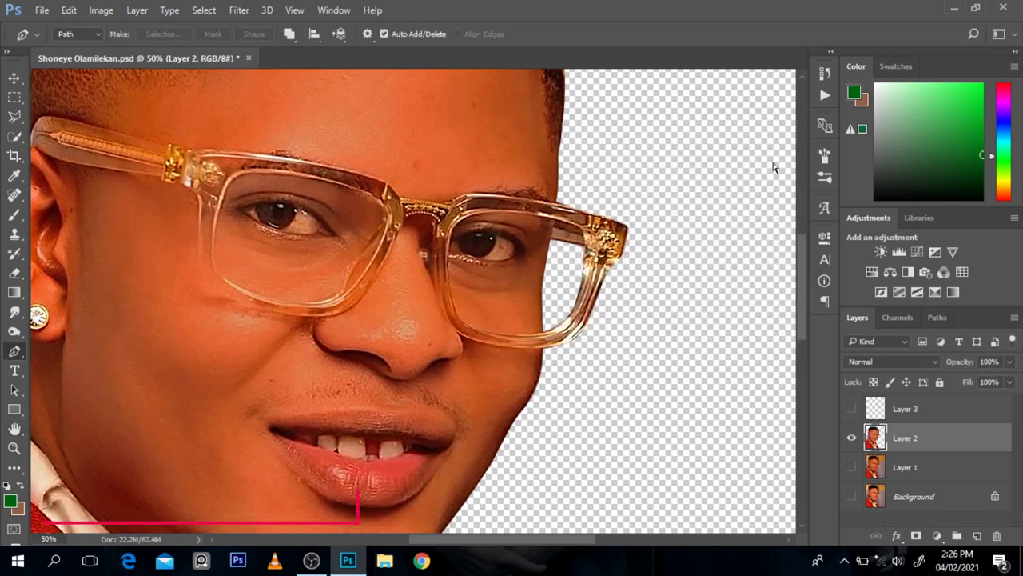
- Compare the sharpened cutout on Layer 2 with Layer 1 by toggling their visibility, leaving only Layer 2 shown
left_click(543, 147, "alt")
left_click(543, 147, "alt")
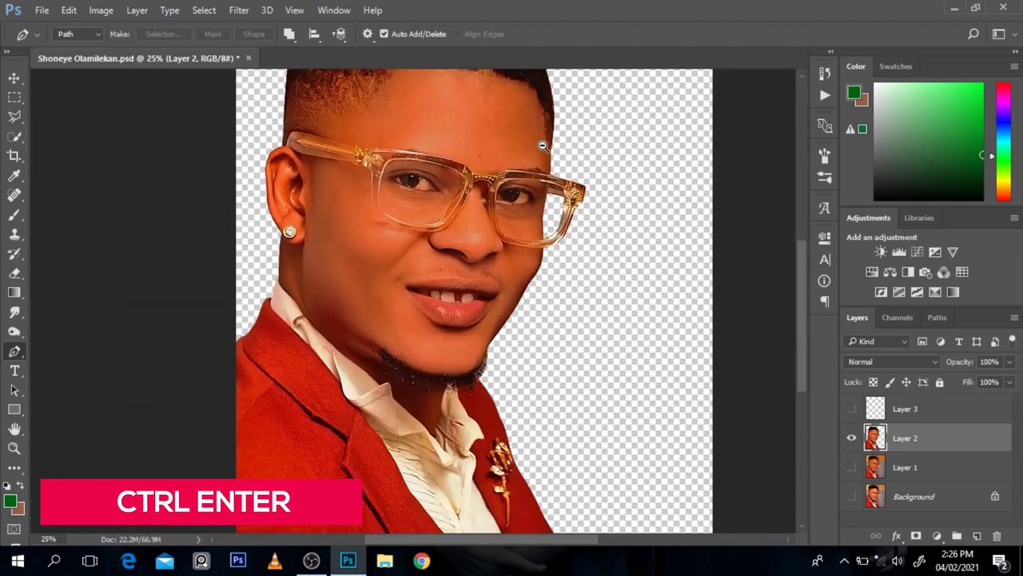
left_click(707, 240, "alt")
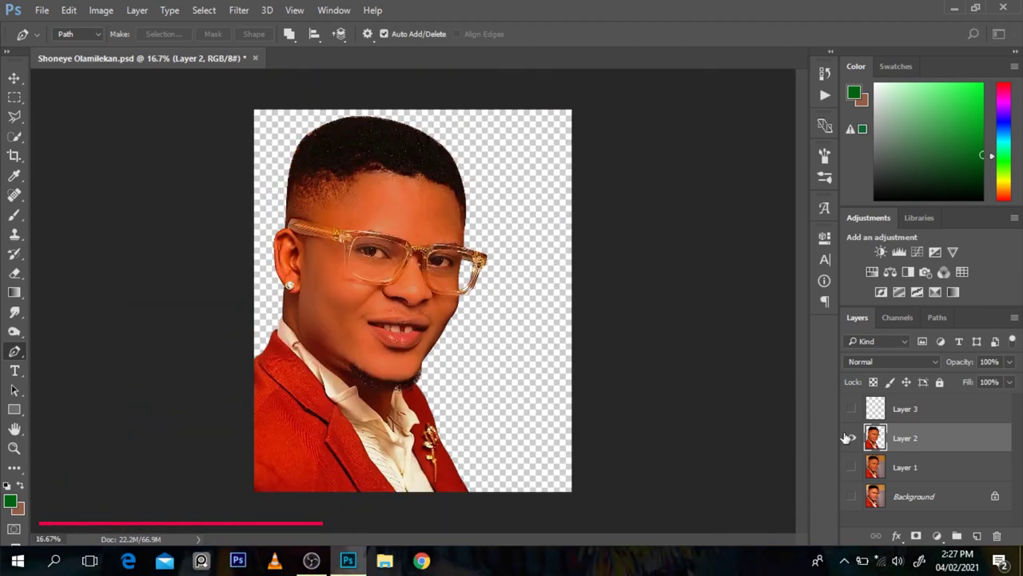
left_click(852, 468)
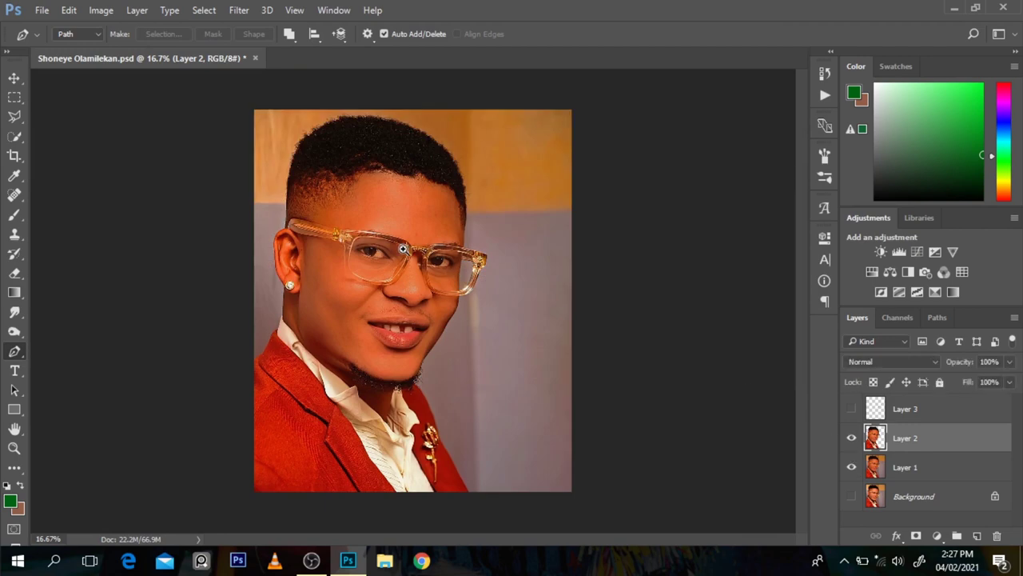
key("ctrl+plus")
key("ctrl+plus")
left_click(852, 438)
left_click(852, 438)
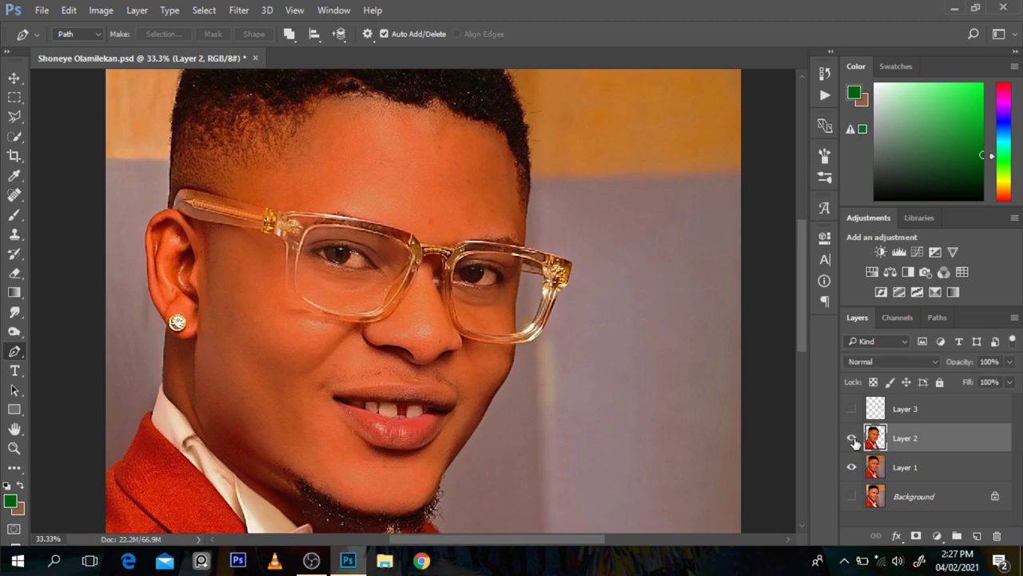
left_click(852, 467)
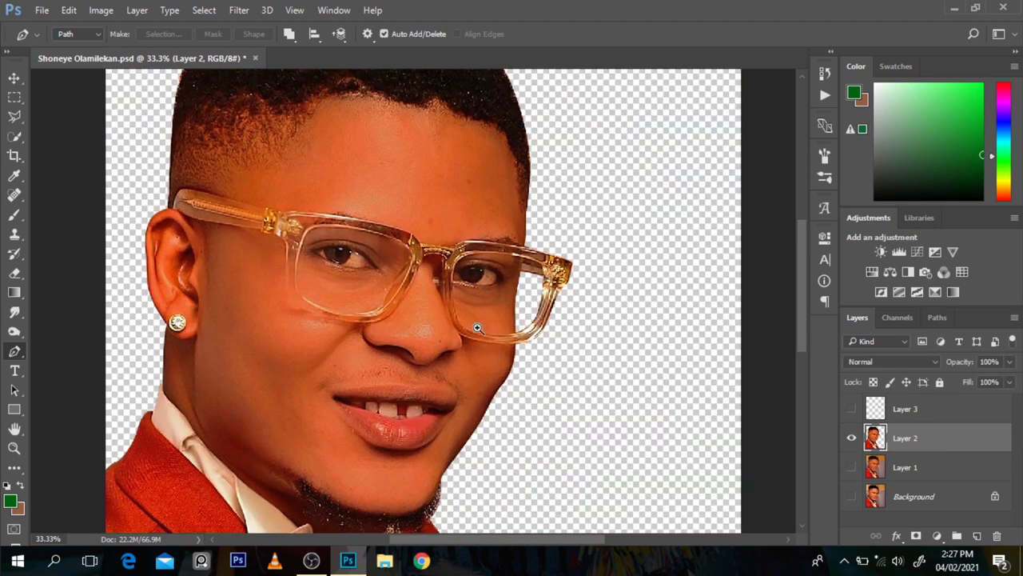
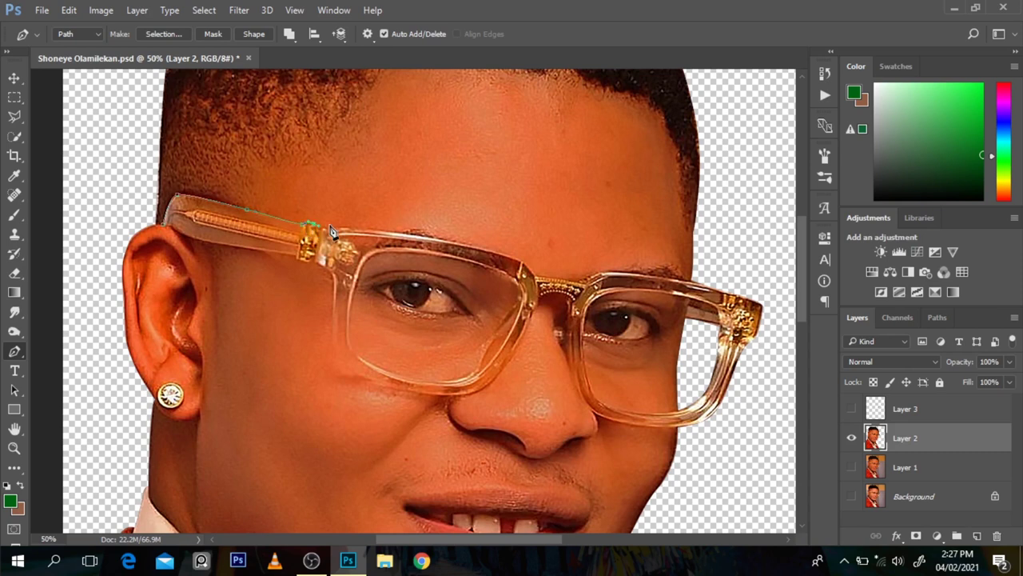
- Trace the glasses path along the frame's upper edge across the bridge and loop it through the empty canvas around the outer hinge
left_click(335, 229)
left_click_drag(527, 267, 557, 300)
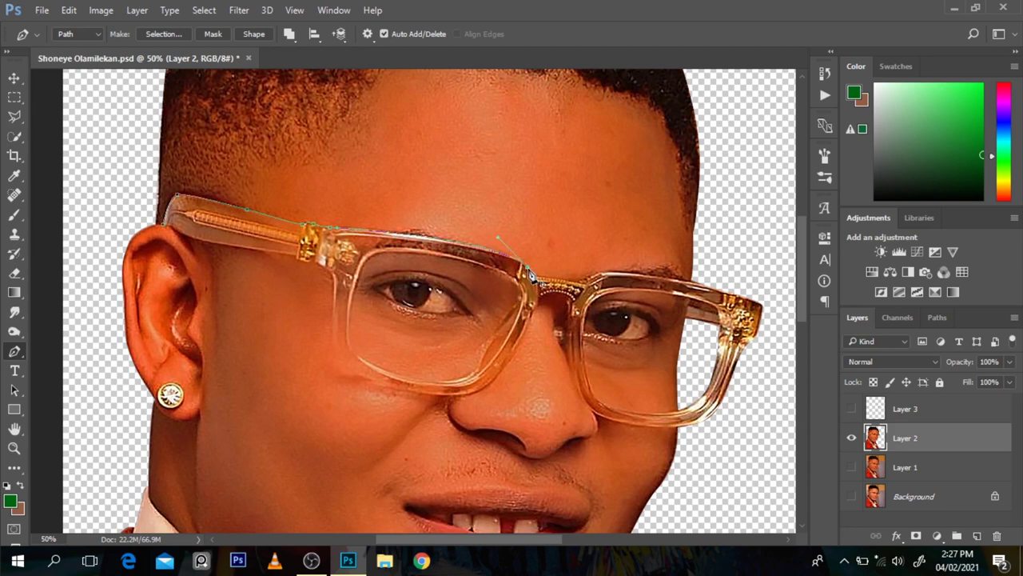
left_click(527, 268, "alt")
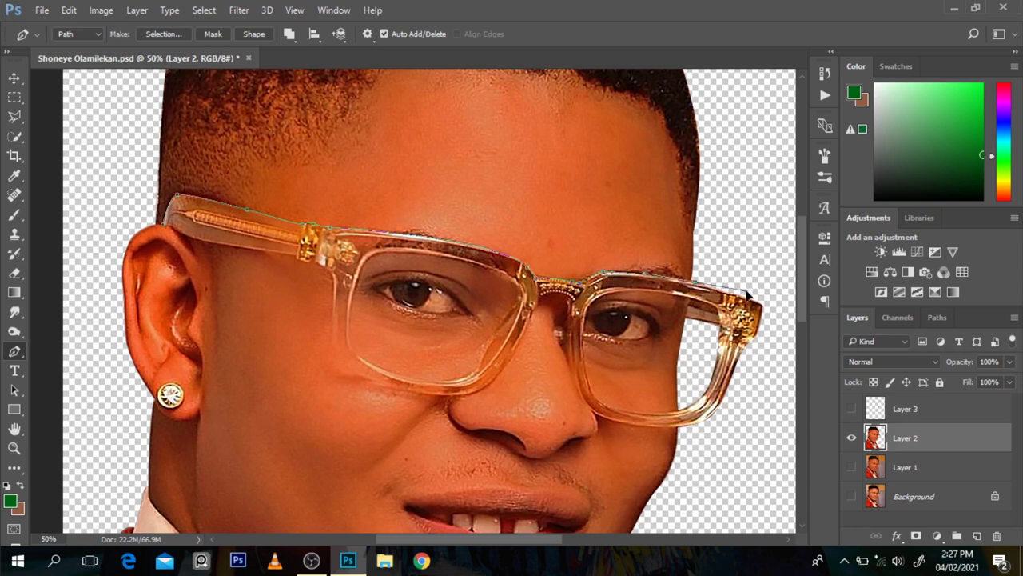
left_click(774, 294)
left_click(780, 328)
left_click(759, 428)
left_click(728, 454)
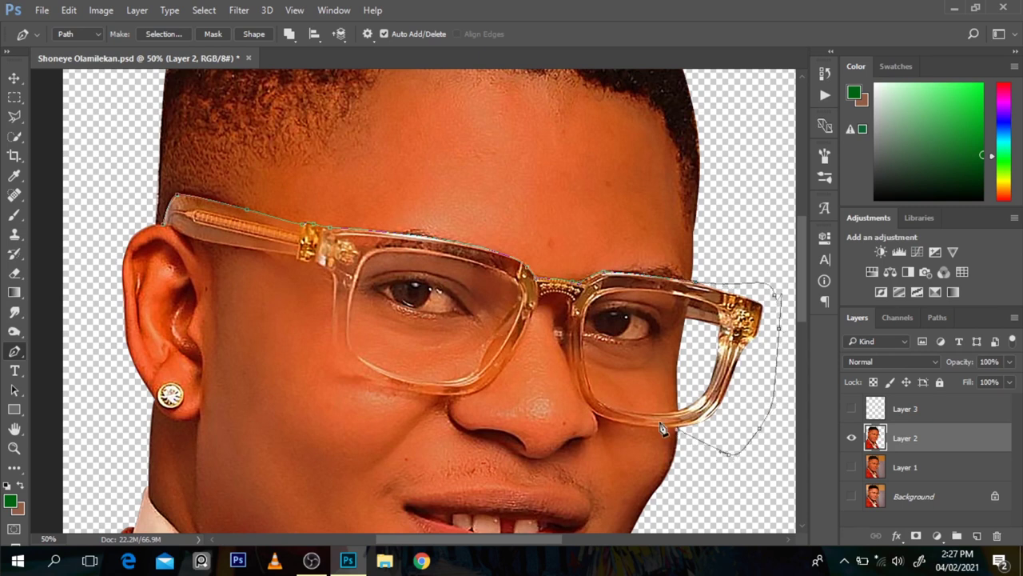
- Continue the path under the far lens, around the nose opening below the bridge and onto the near lens's lower rim
left_click_drag(589, 406, 575, 371)
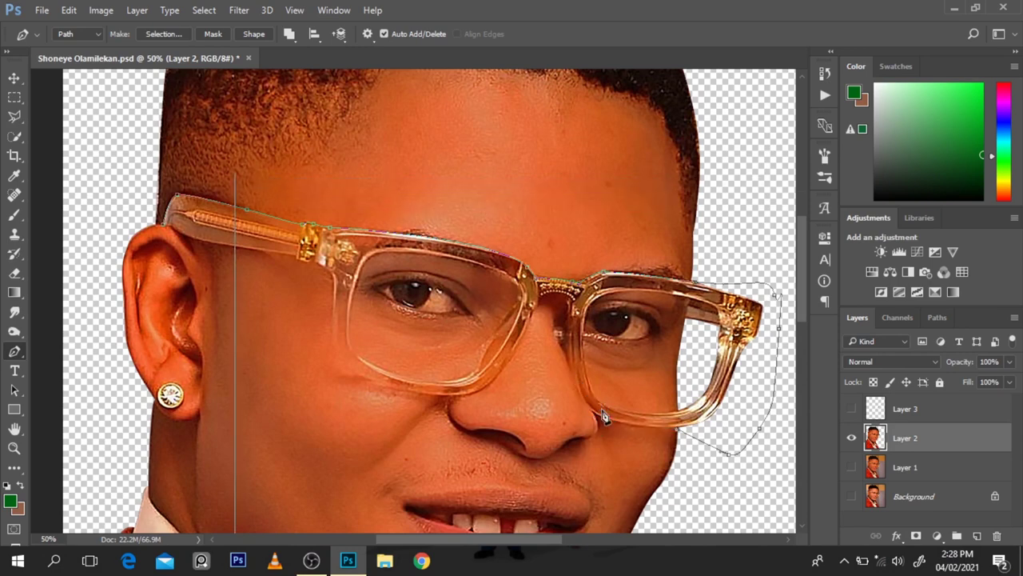
scroll(601, 408, "up", 1)
left_click_drag(584, 408, 510, 296)
left_click(435, 388)
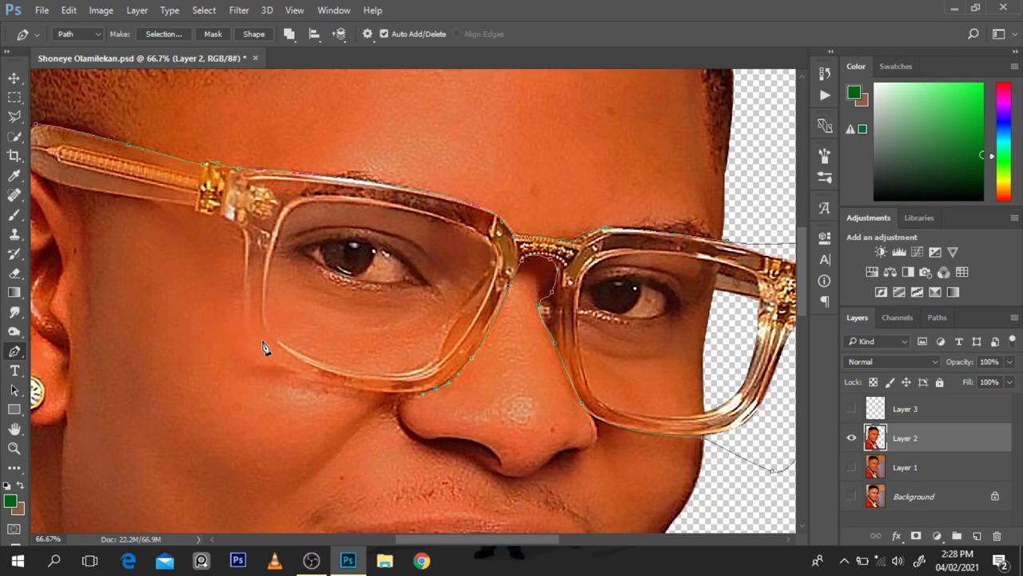
- Trace the path around the near lens's lower outer corner and up its outer rim towards the temple hinge
left_click_drag(250, 332, 200, 261)
left_click(201, 259, "alt")
left_click(247, 328, "alt")
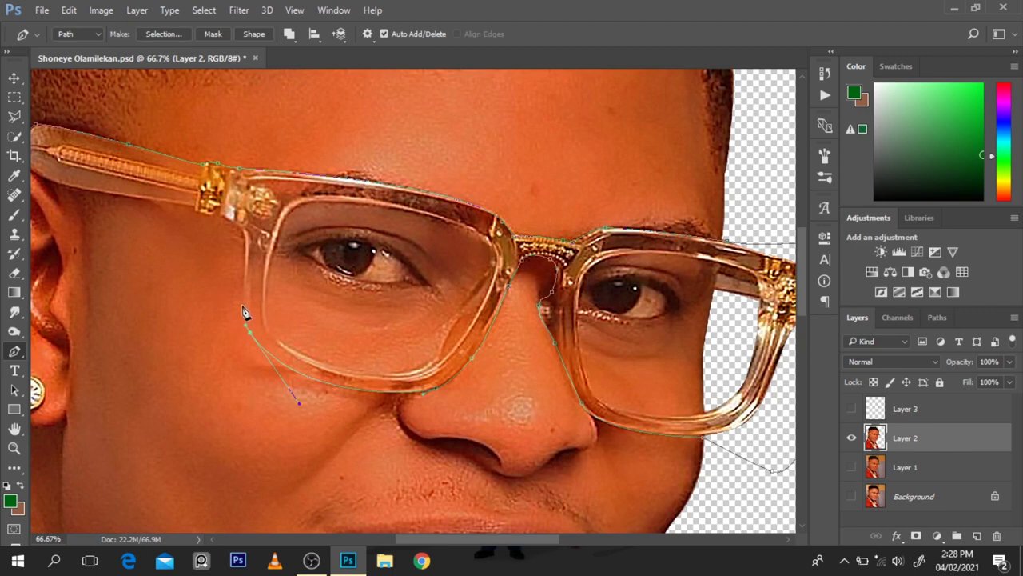
left_click(243, 254)
- Finish the path along the underside of the temple arm to the ear and convert it into a selection of the glasses
left_click_drag(482, 543, 422, 546)
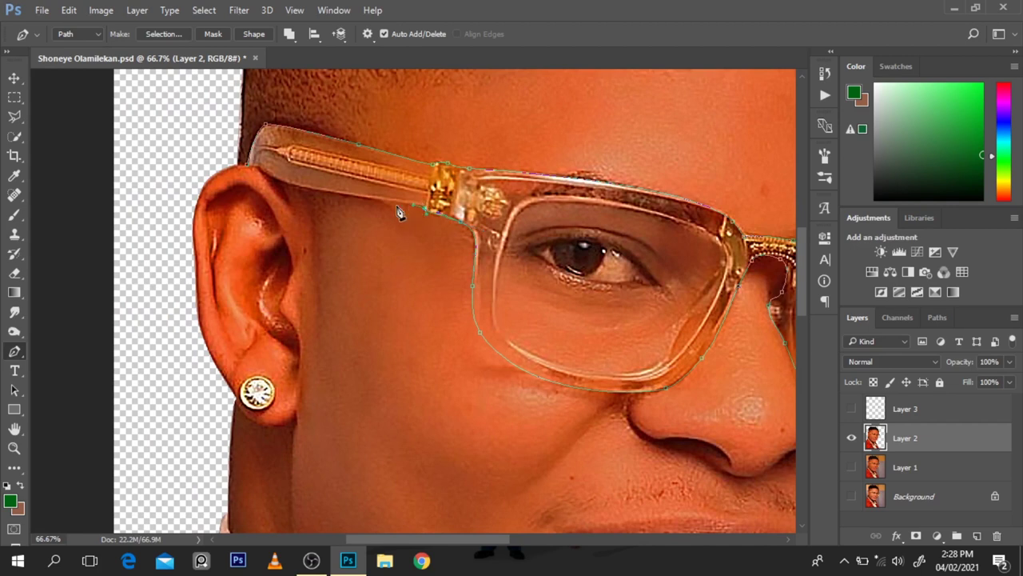
left_click(324, 191)
left_click(297, 189)
left_click(243, 166)
key("ctrl+Return")
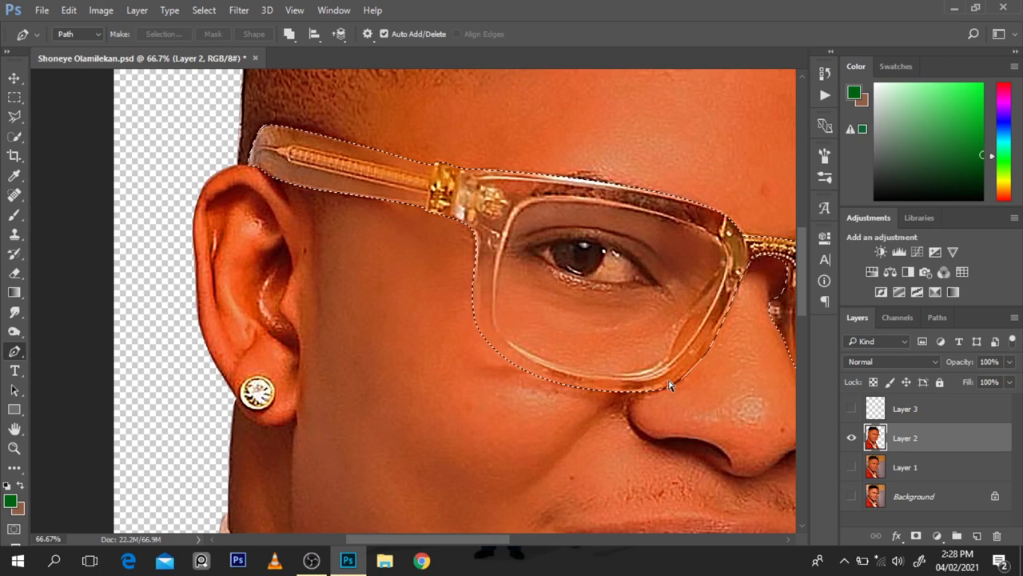
- Copy the selected glasses onto their own layer, name it "glasses", and make Layer 2 active again
key("ctrl+j")
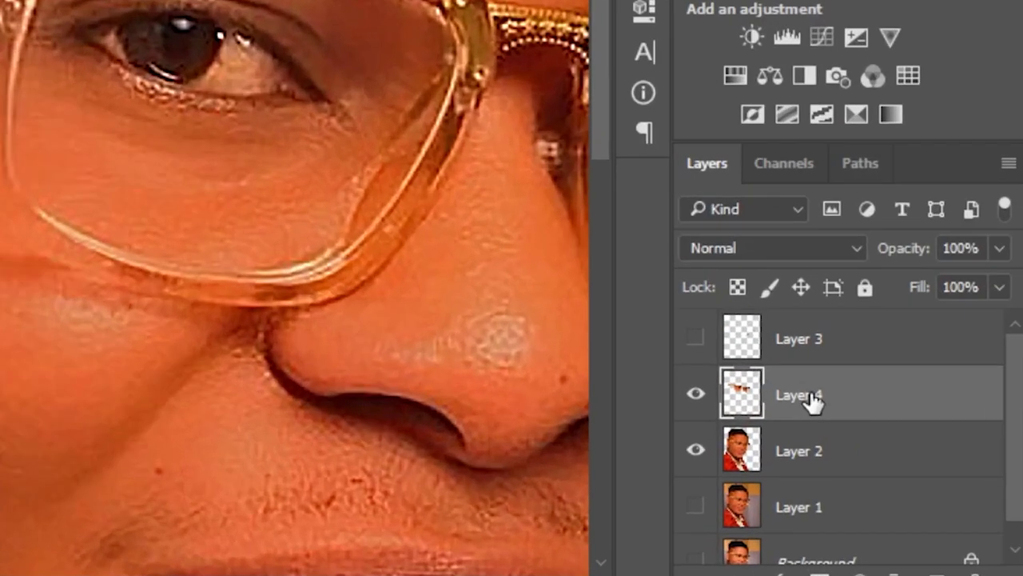
double_click(800, 395)
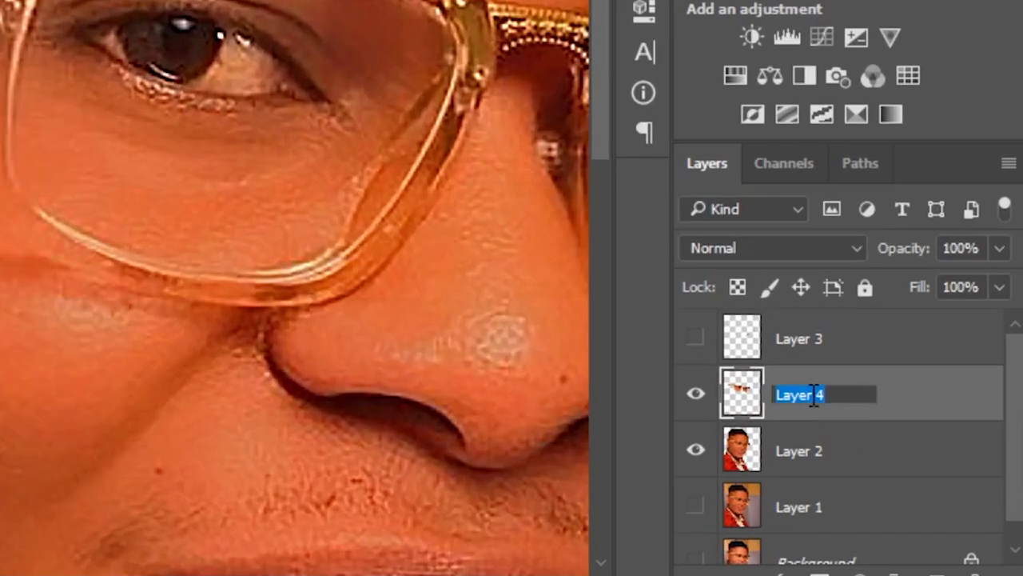
type("glasse")
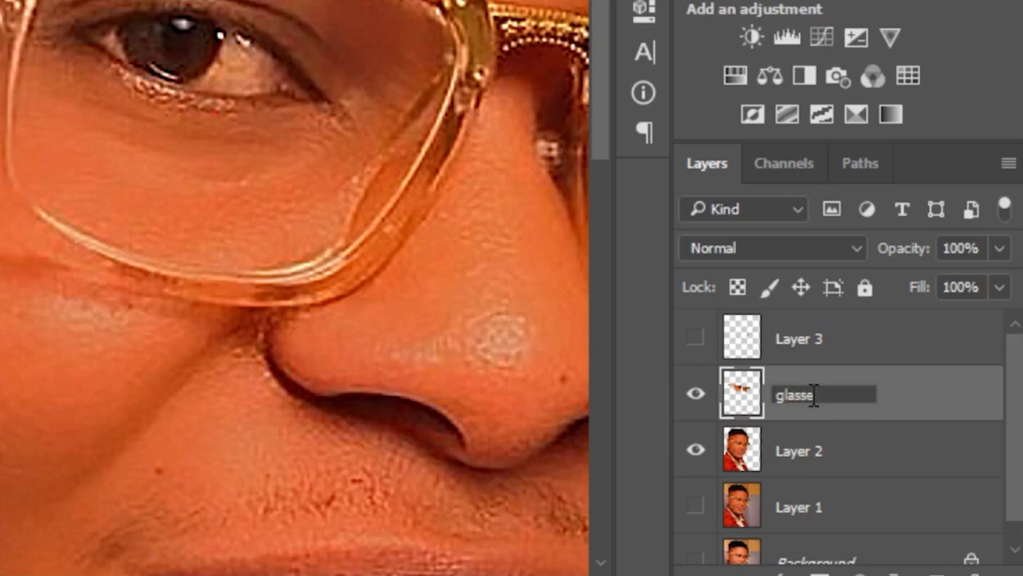
key("Return")
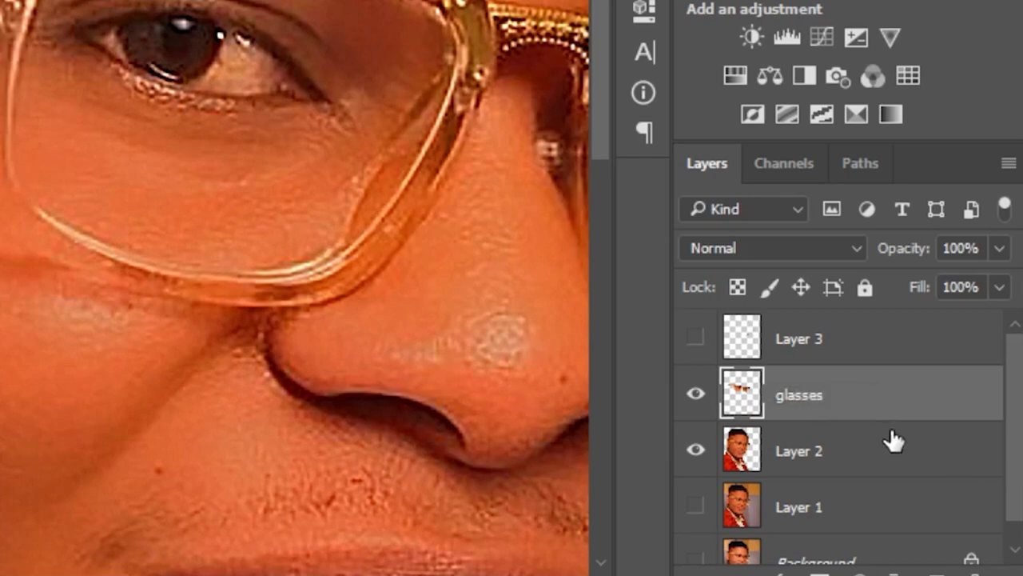
left_click(891, 442)
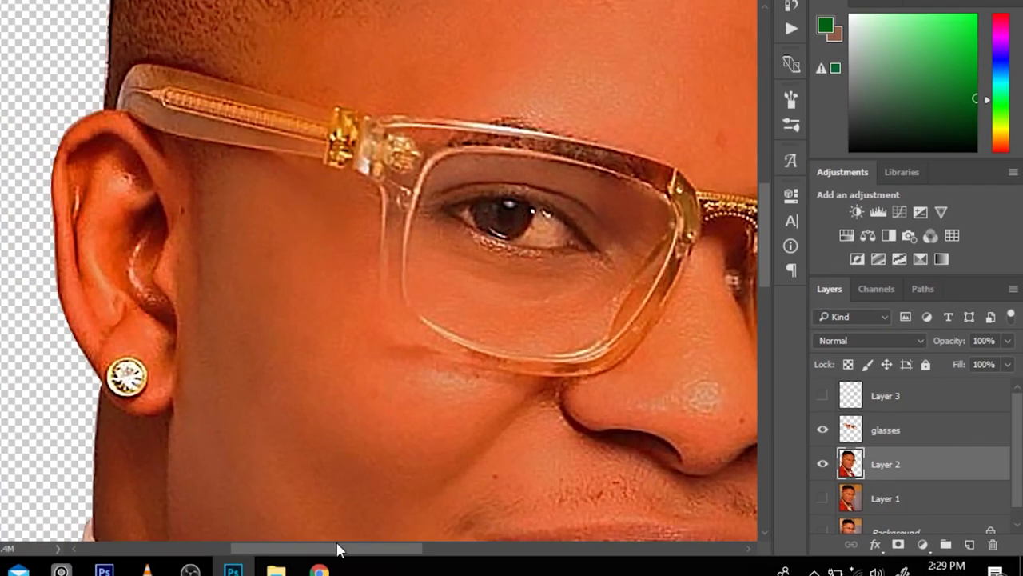
- Check the cut-out glasses on their own by temporarily hiding Layer 2, and make the layer visible again
left_click_drag(336, 549, 388, 550)
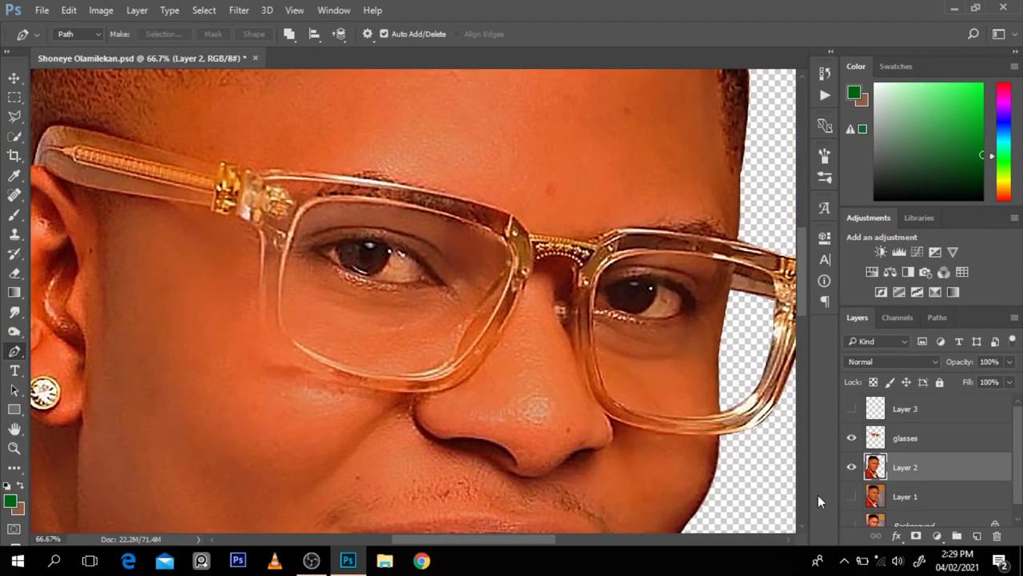
left_click(822, 464)
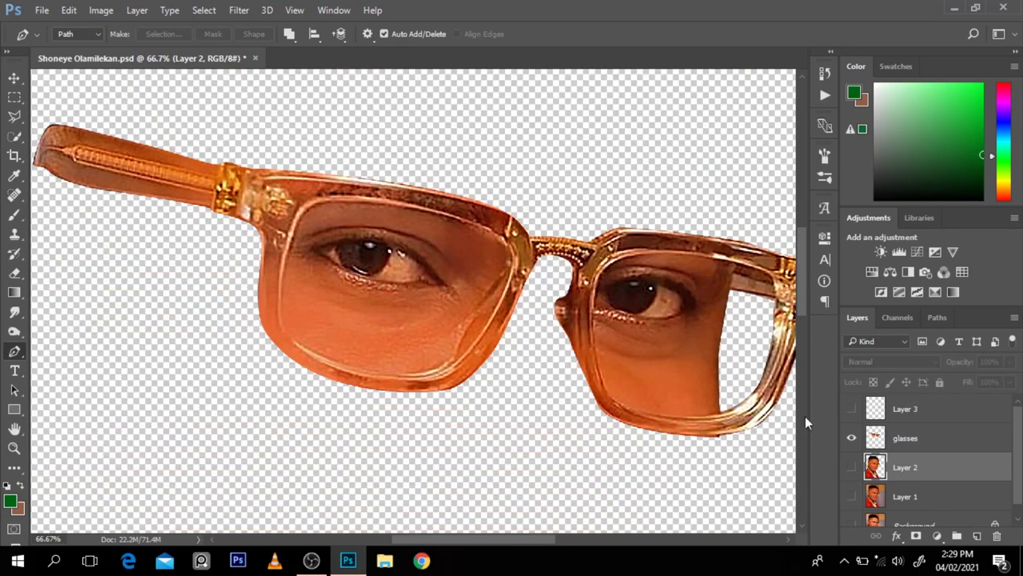
scroll(692, 338, "down", 1)
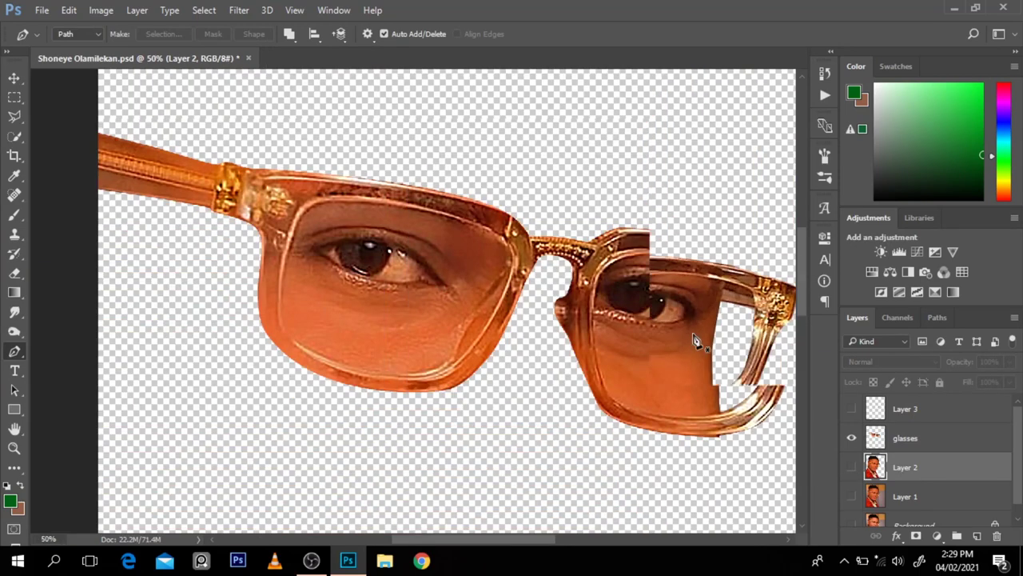
left_click_drag(530, 538, 553, 541)
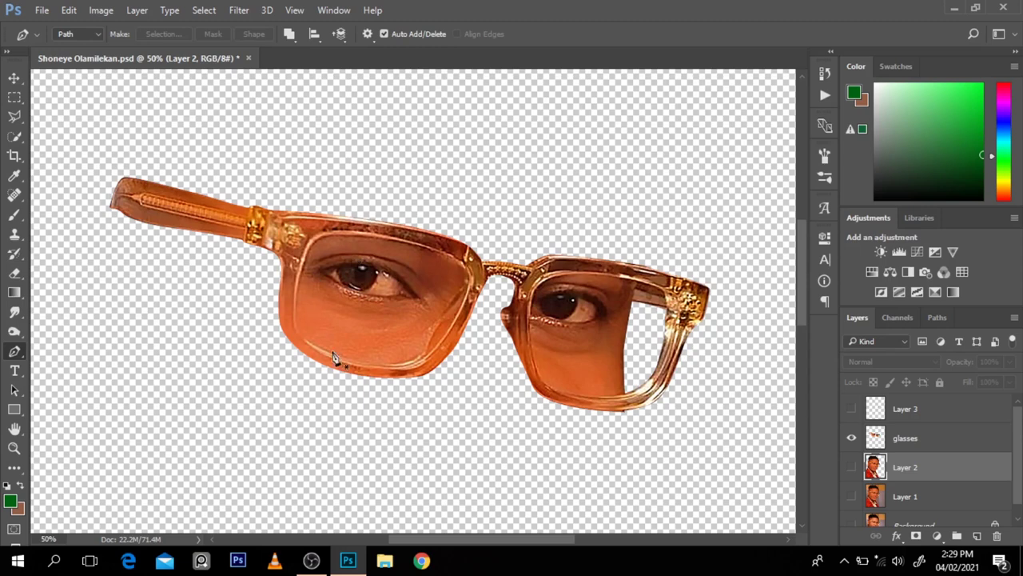
left_click(852, 467)
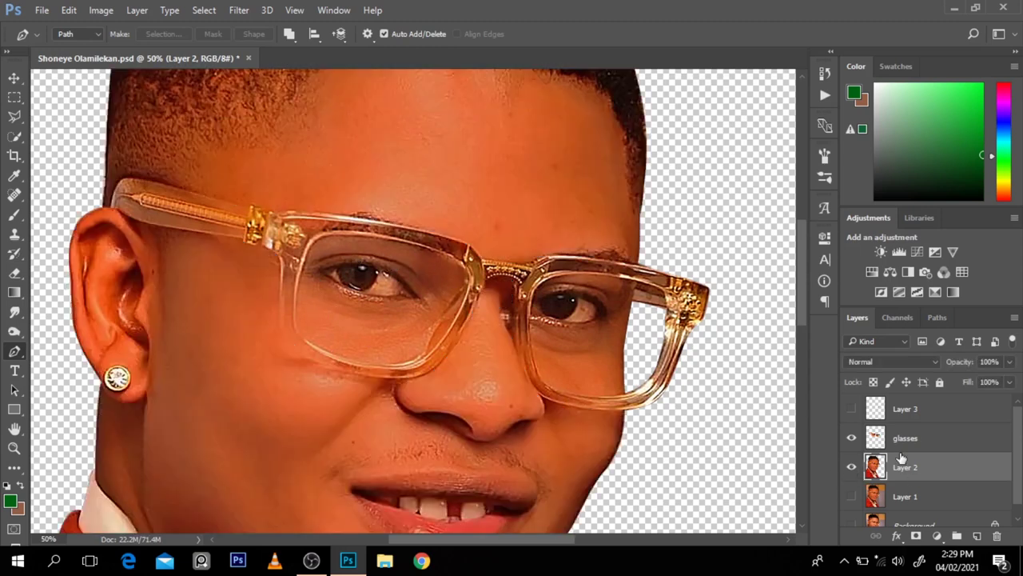
- Activate the Smudge tool and set its brush size to 150 px
left_click(15, 312)
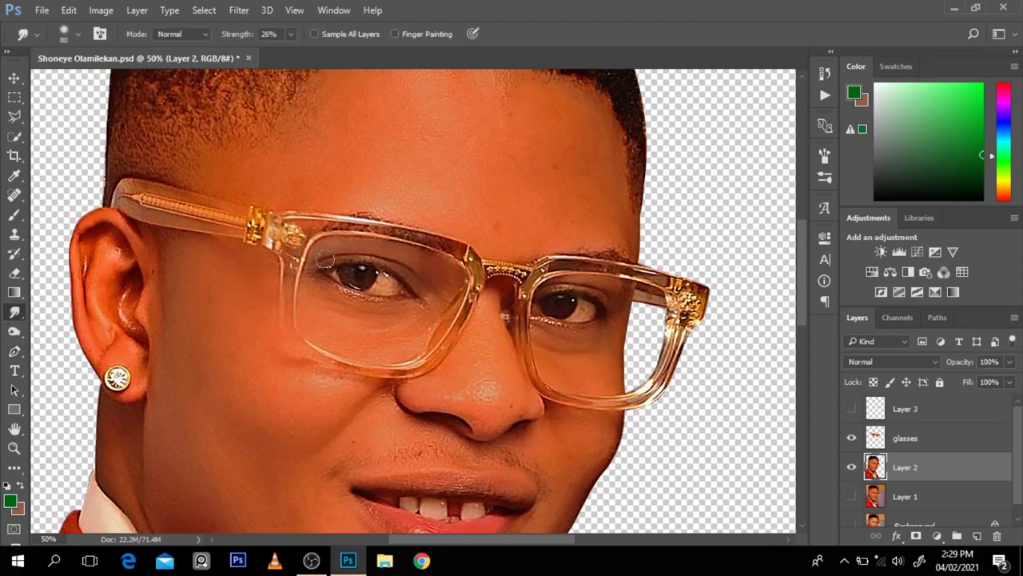
key("bracketright")
key("bracketright")
key("bracketright")
key("bracketright")
key("bracketright")
key("bracketright")
key("bracketright")
key("bracketright")
key("bracketright")
key("bracketleft")
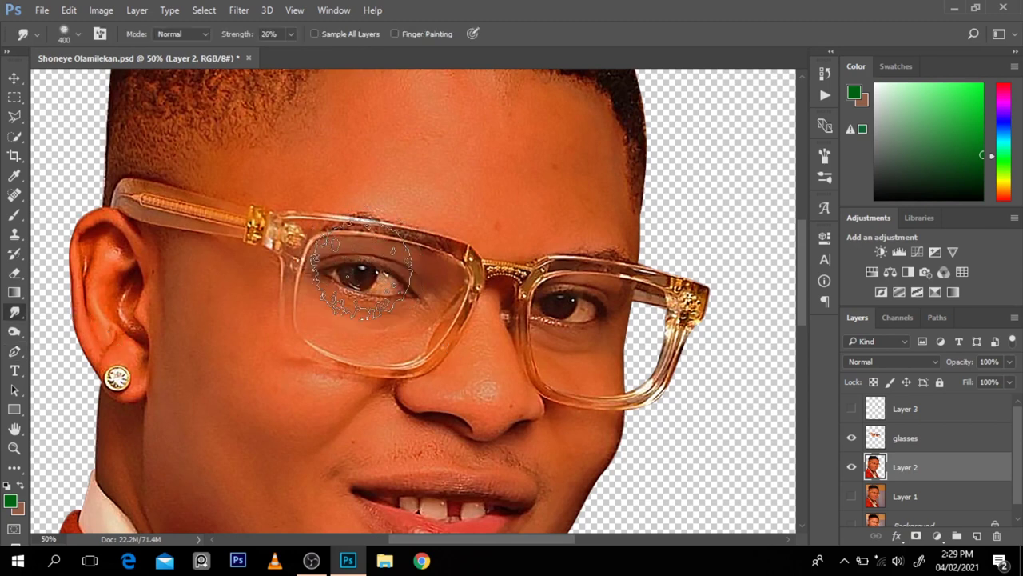
key("bracketleft")
key("bracketleft")
key("bracketleft")
key("bracketleft")
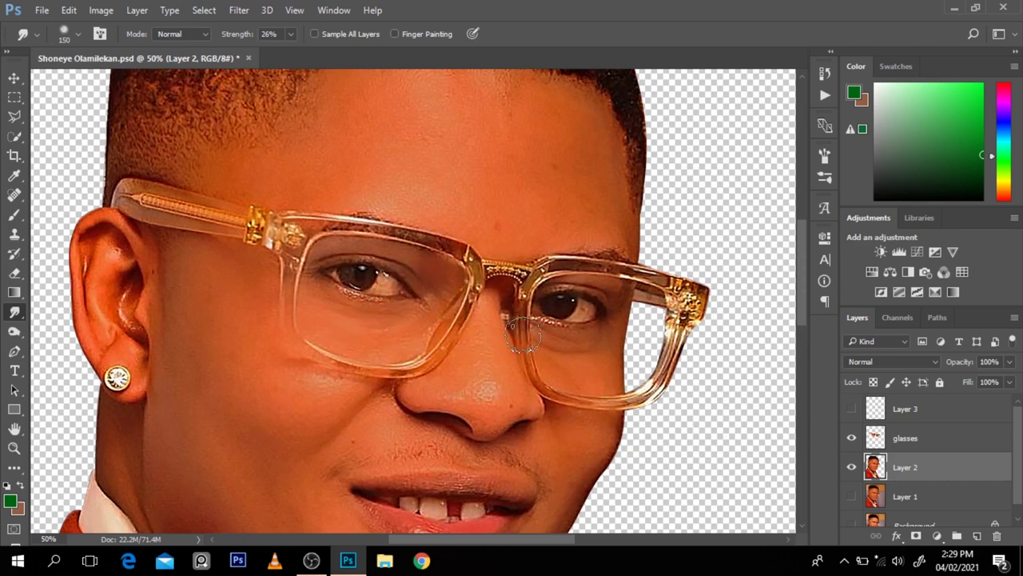
- Rename Layer 2 as "fore layer"
double_click(904, 467)
type("fore")
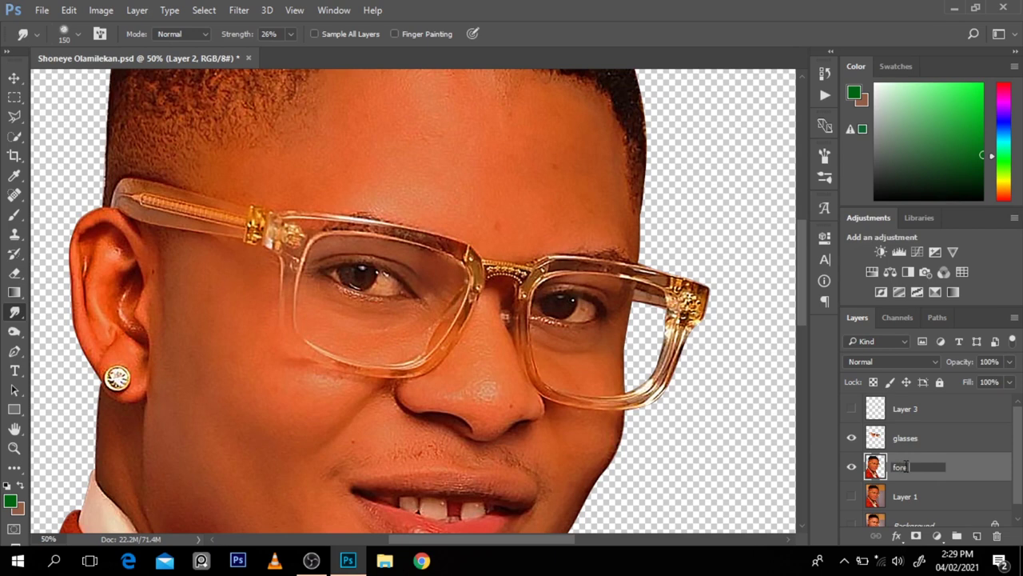
key("Return")
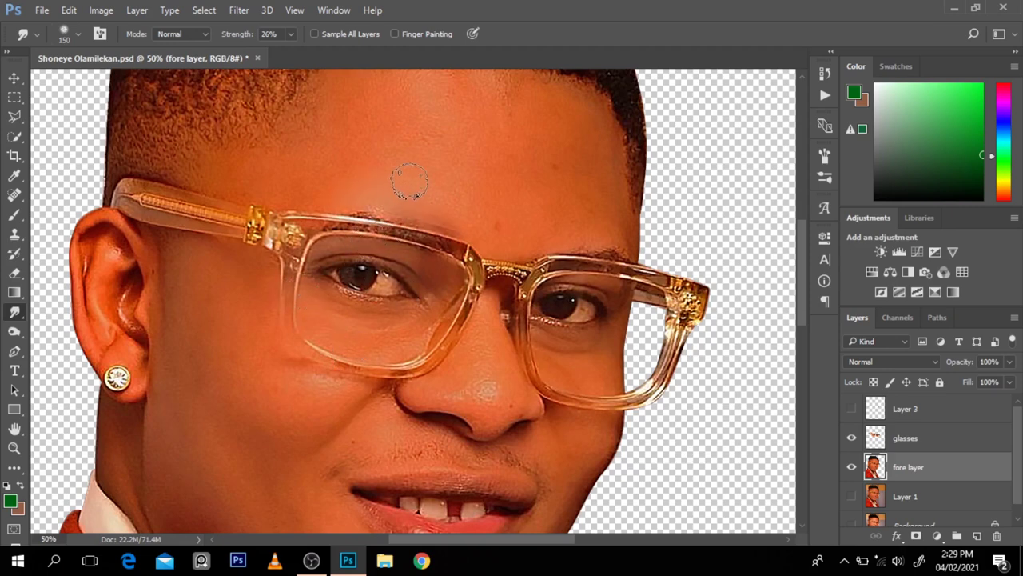
- Try smudging the skin on the forehead and temple at up to 90% strength, and undo the strokes
left_click(393, 134)
left_click_drag(375, 257, 405, 234)
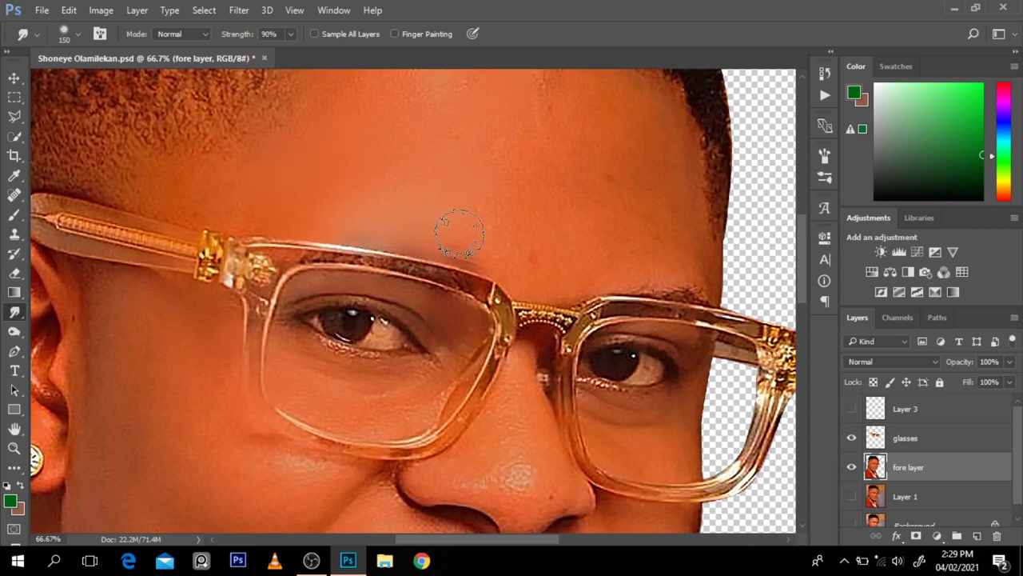
mouse_move(280, 112)
left_mouse_down()
mouse_move(192, 124)
mouse_move(233, 188)
left_mouse_up()
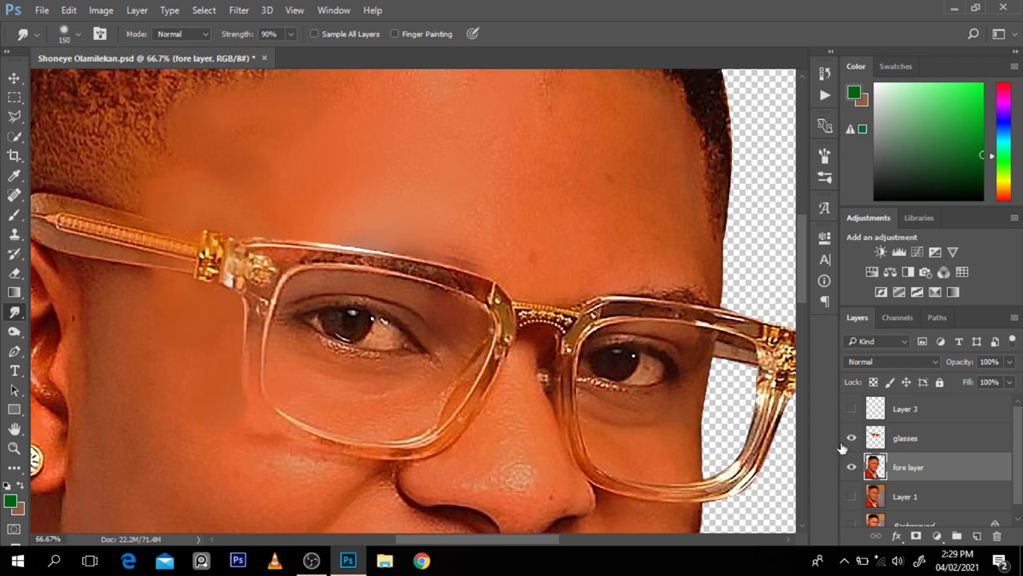
key("ctrl+z")
key("ctrl+z")
key("ctrl+z")
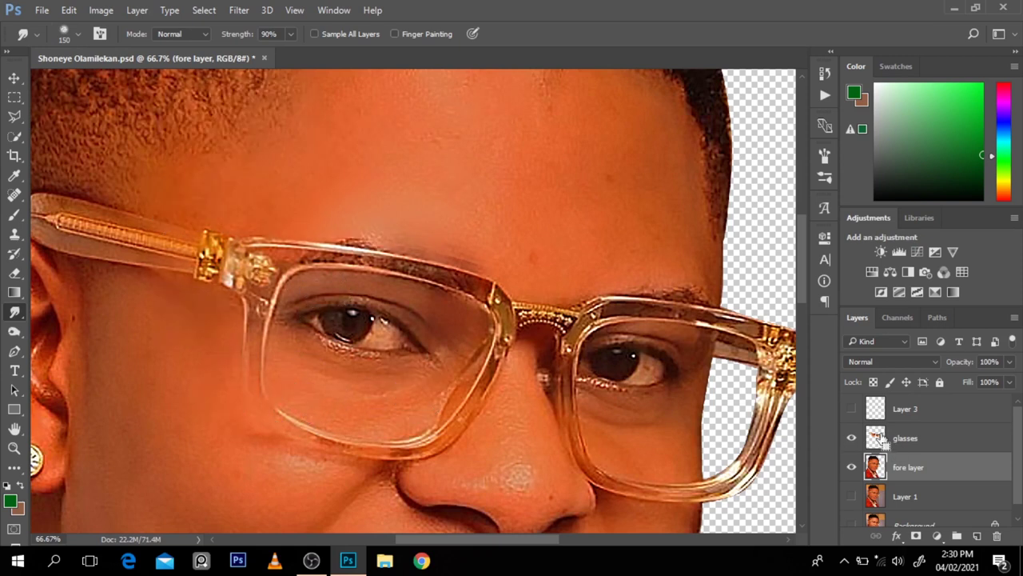
key("ctrl+z")
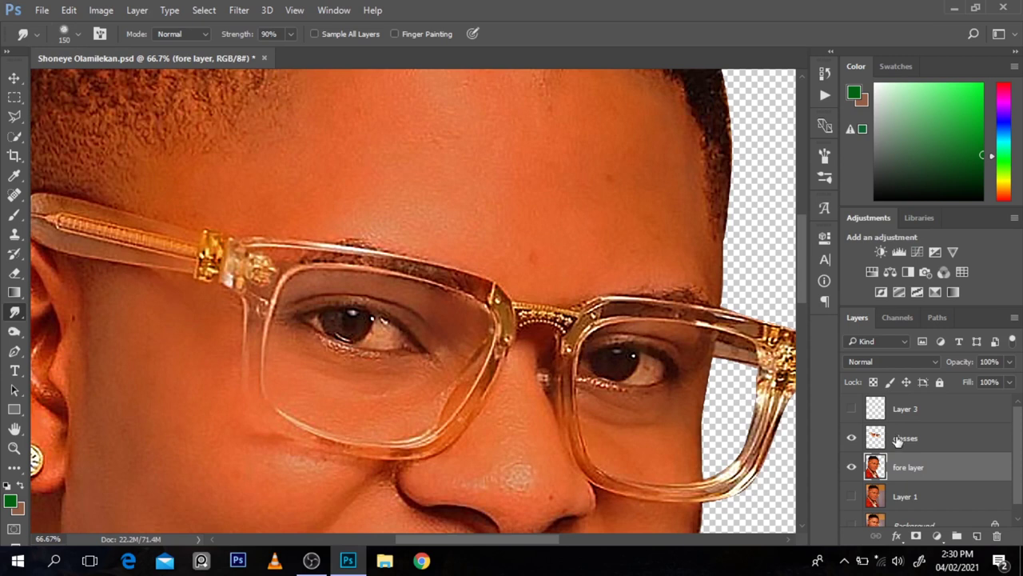
- Add a new layer clipped to the glasses layer and fill it with the golden orange sampled from the temple hinge
left_click(898, 441)
left_click(976, 535)
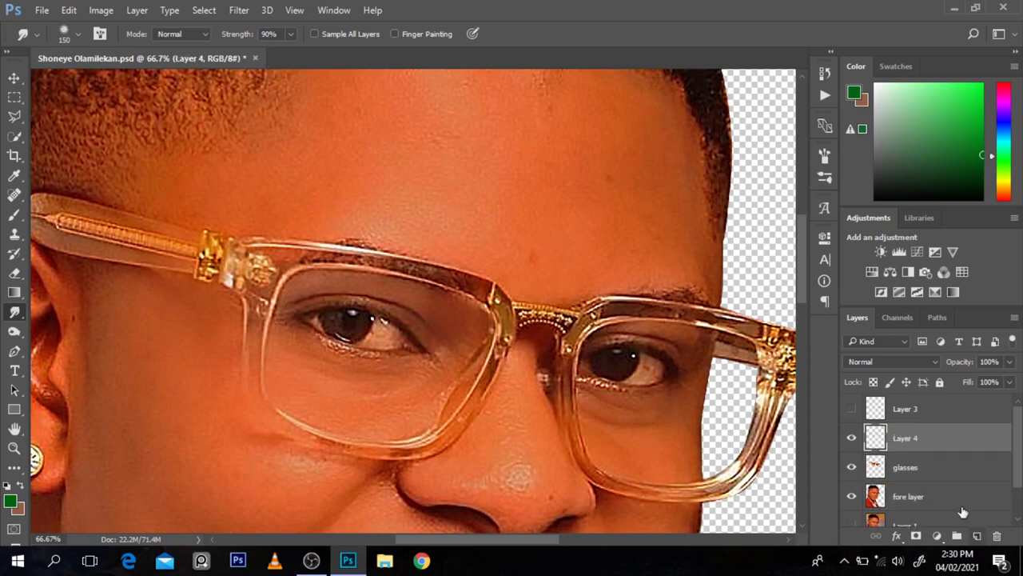
left_click(917, 451, "alt")
key("b")
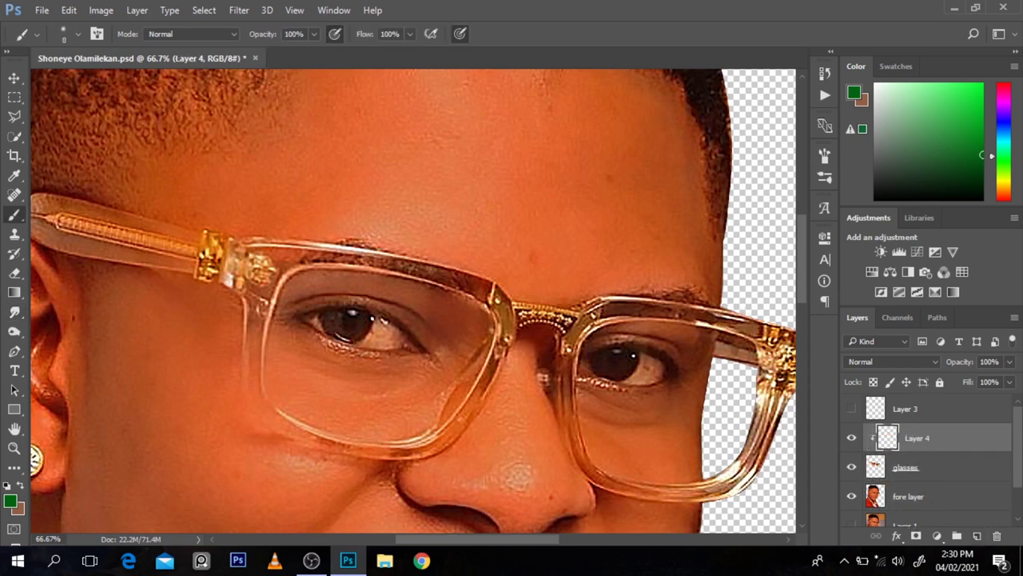
left_click(217, 238, "alt")
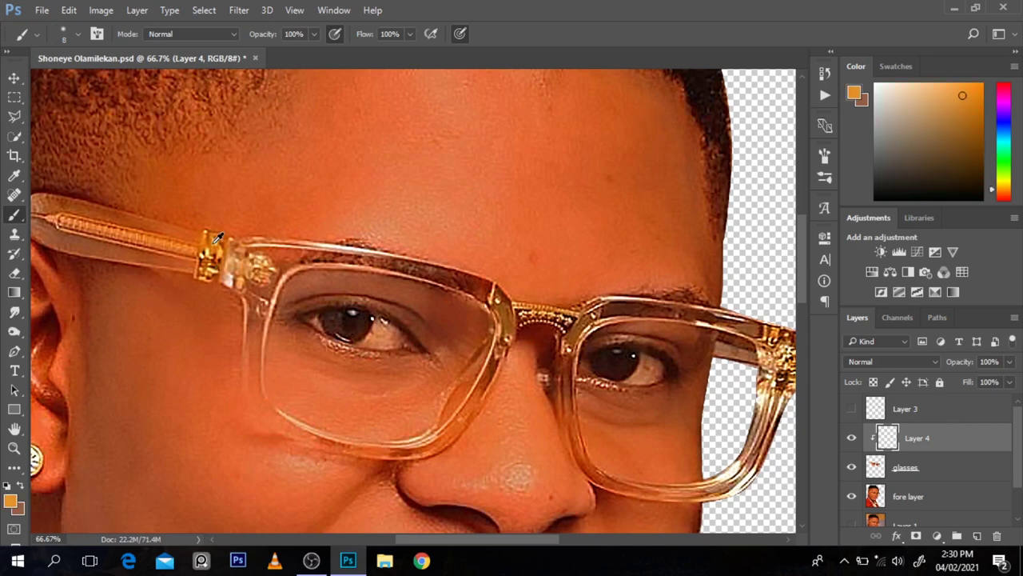
key("alt+BackSpace")
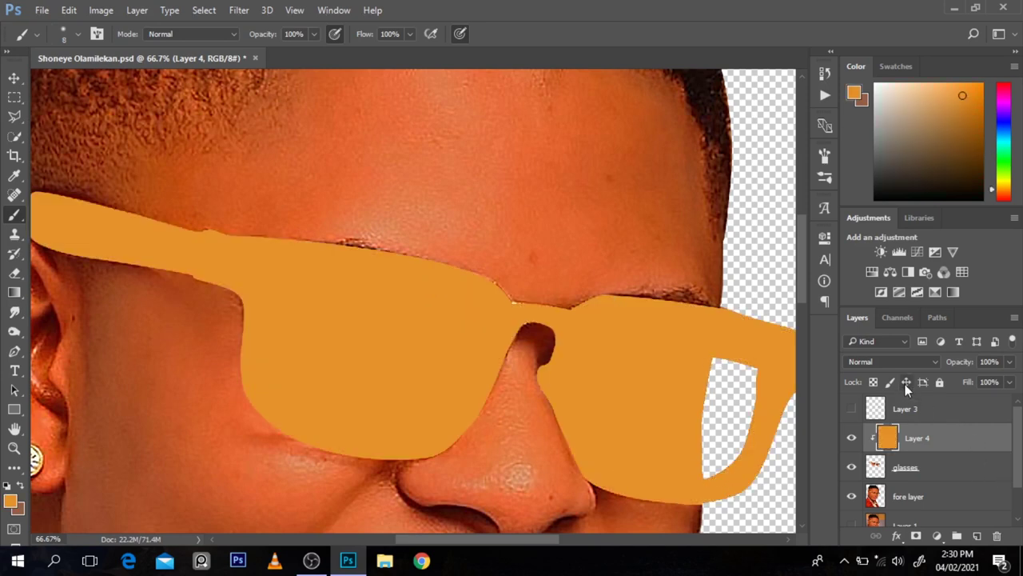
- Set the clipped orange layer's blend mode to Color and hide the layer
left_click(888, 364)
left_click(870, 340)
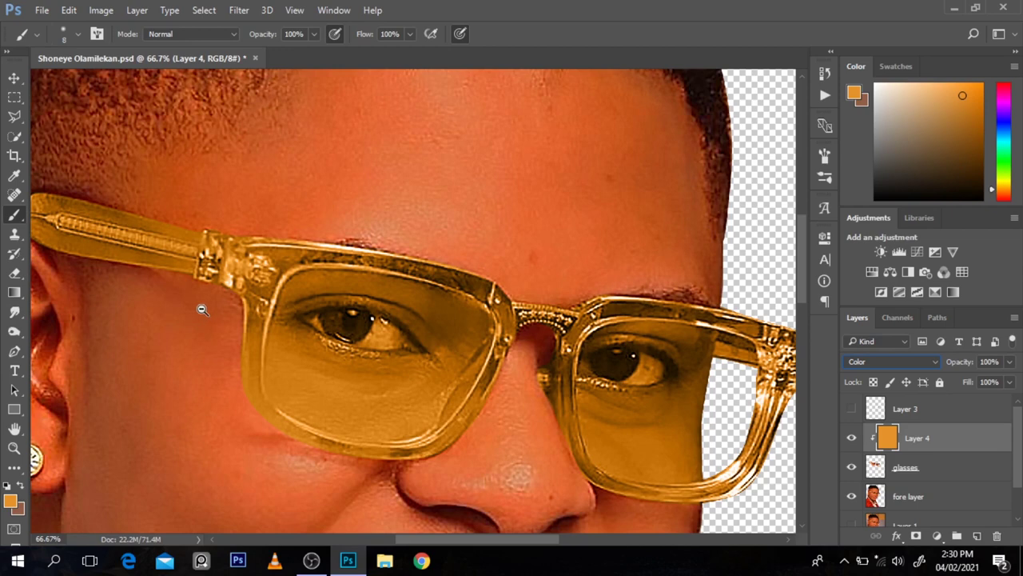
left_click(281, 322, "alt")
left_click(280, 322, "alt")
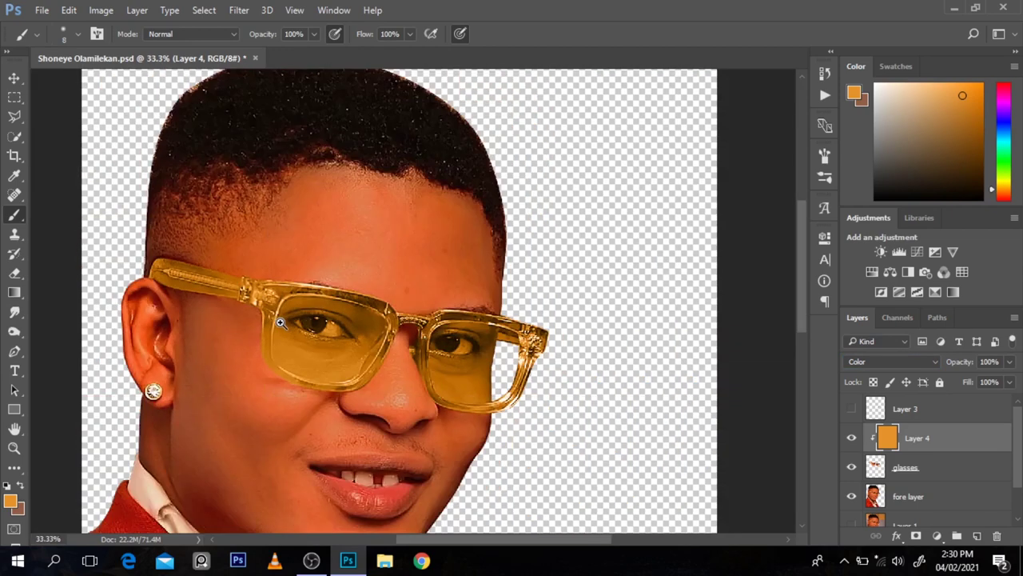
left_click(310, 377)
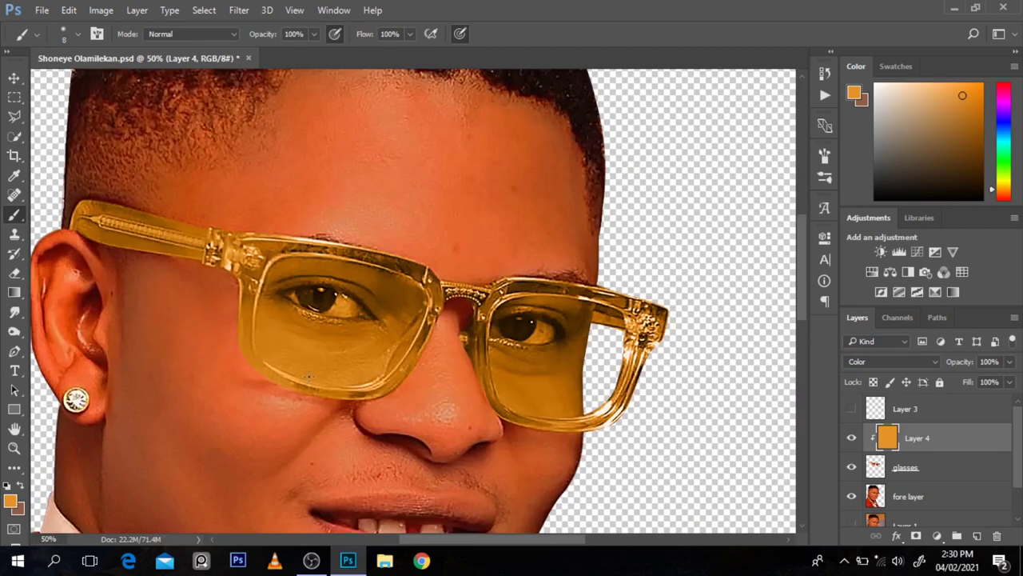
left_click(13, 78)
left_click(852, 438)
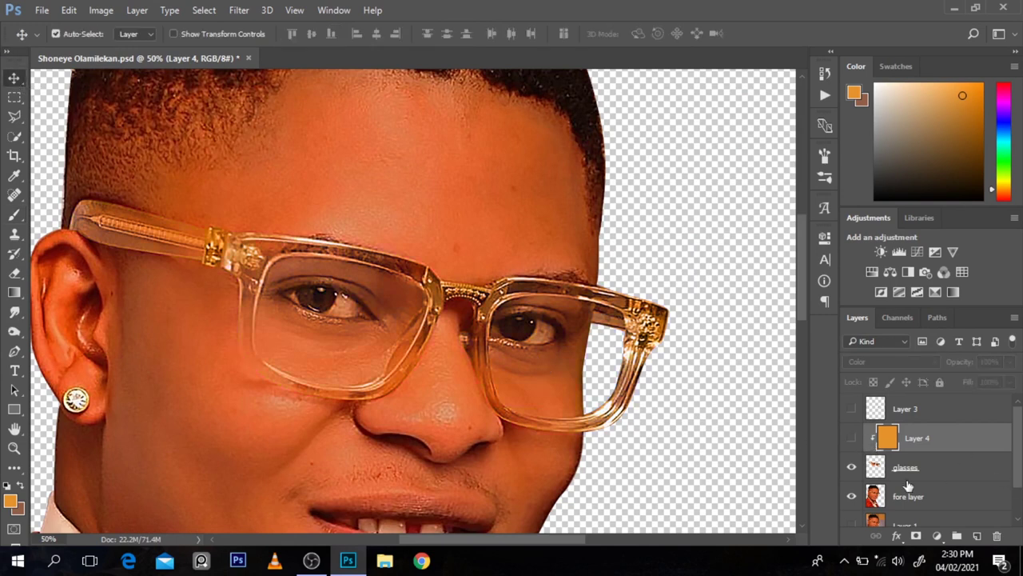
- Make the glasses layer active and trace a Pen path along the near lens's upper inner edge and down beside the bridge
left_click(893, 473)
key("p")
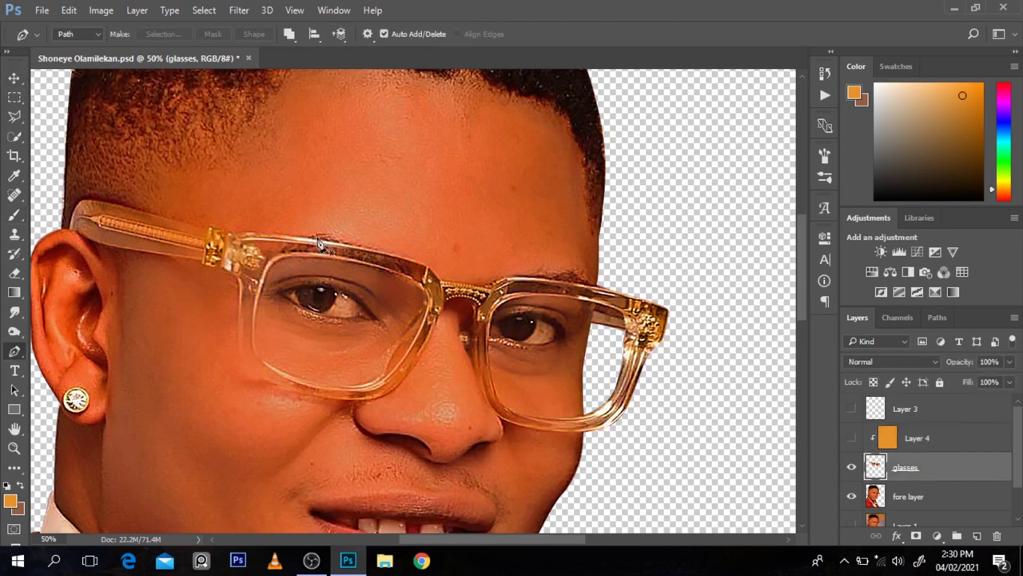
left_click(270, 277)
scroll(302, 264, "up", 1)
left_click_drag(351, 260, 371, 264)
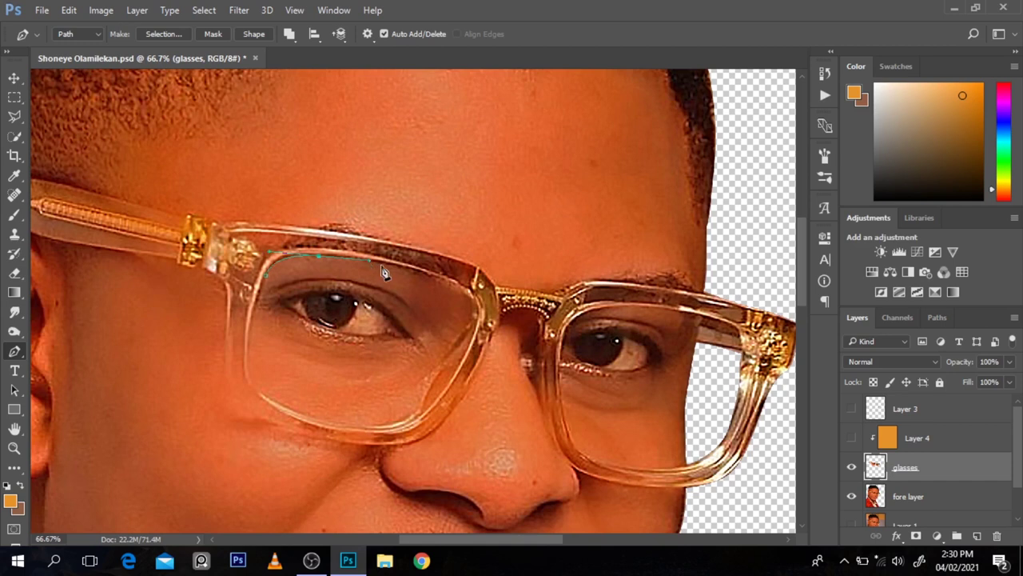
mouse_move(472, 313)
left_mouse_down()
mouse_move(465, 362)
mouse_move(477, 327)
left_mouse_up()
- Try to continue the path around the near lens's lower inner corner, and undo the last points
left_click_drag(439, 398, 326, 426)
key("ctrl+z")
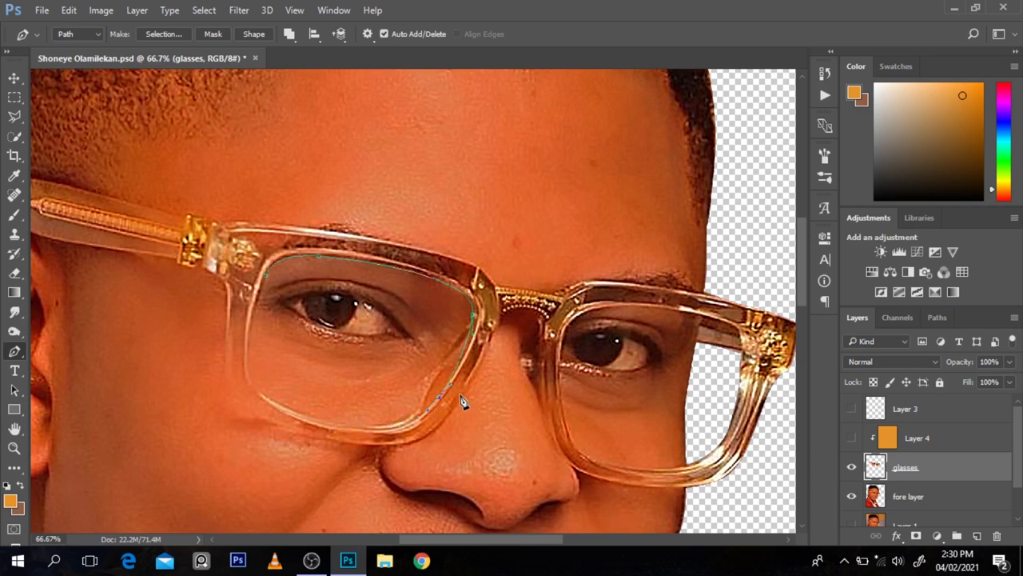
key("ctrl+z")
key("ctrl+z")
- Continue the path along the near lens's lower rim, up its outer side, and close it at the starting point
left_click_drag(420, 401, 295, 432)
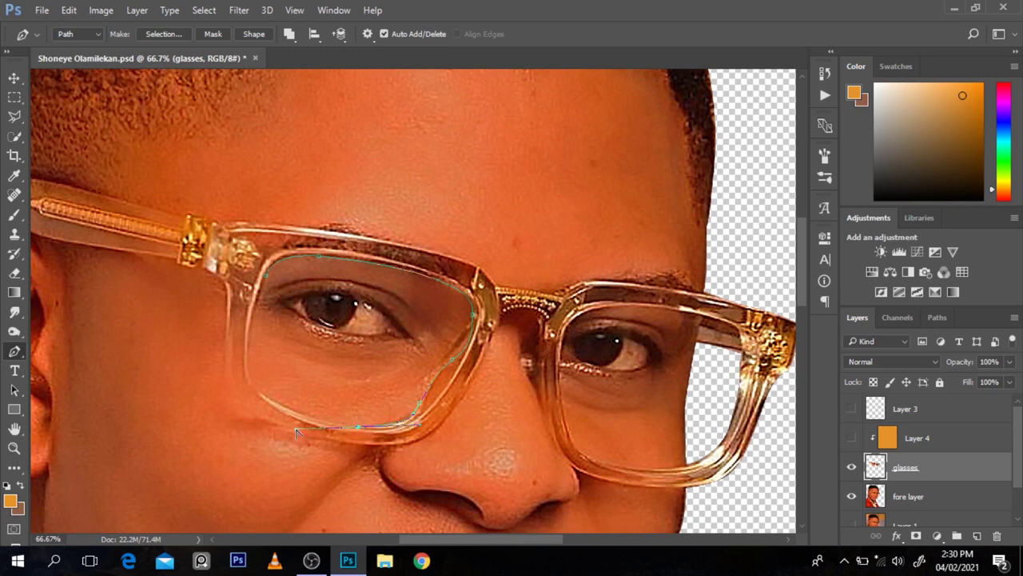
left_click_drag(248, 382, 247, 336)
left_click(265, 277)
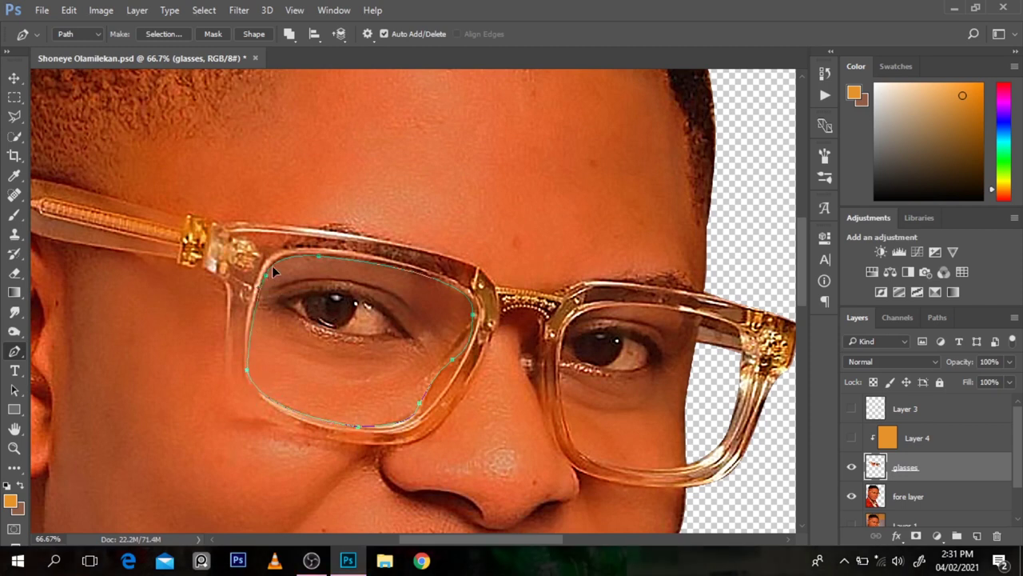
- Convert the path into a selection, copy the near lens area onto its own layer, and make the glasses layer active again
key("ctrl+Return")
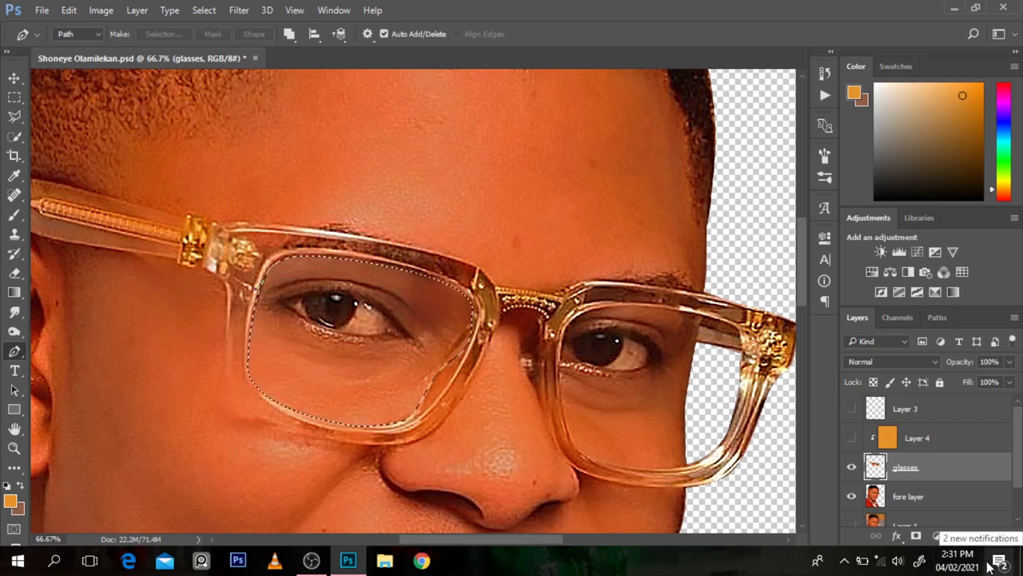
key("ctrl+j")
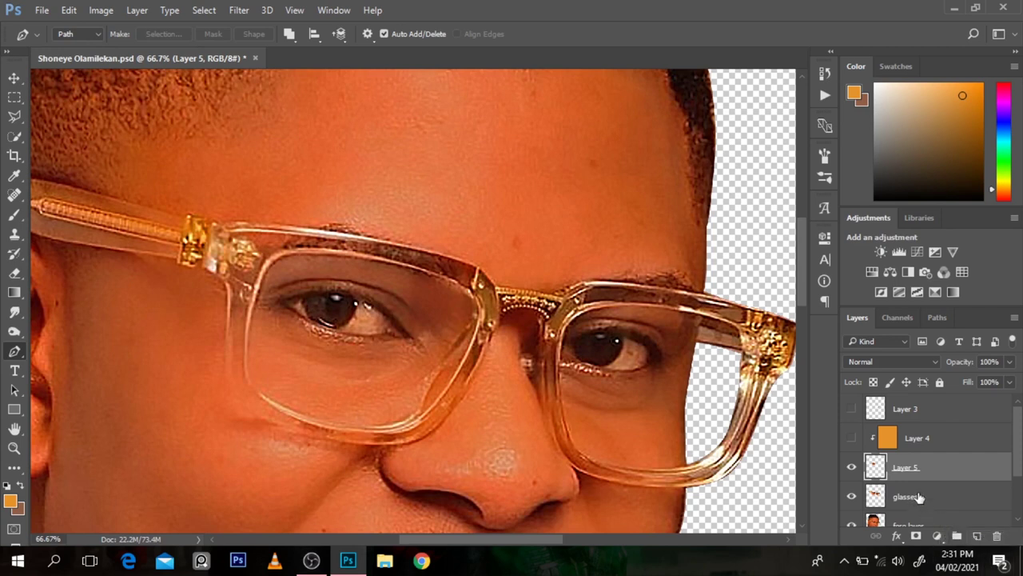
left_click(919, 497)
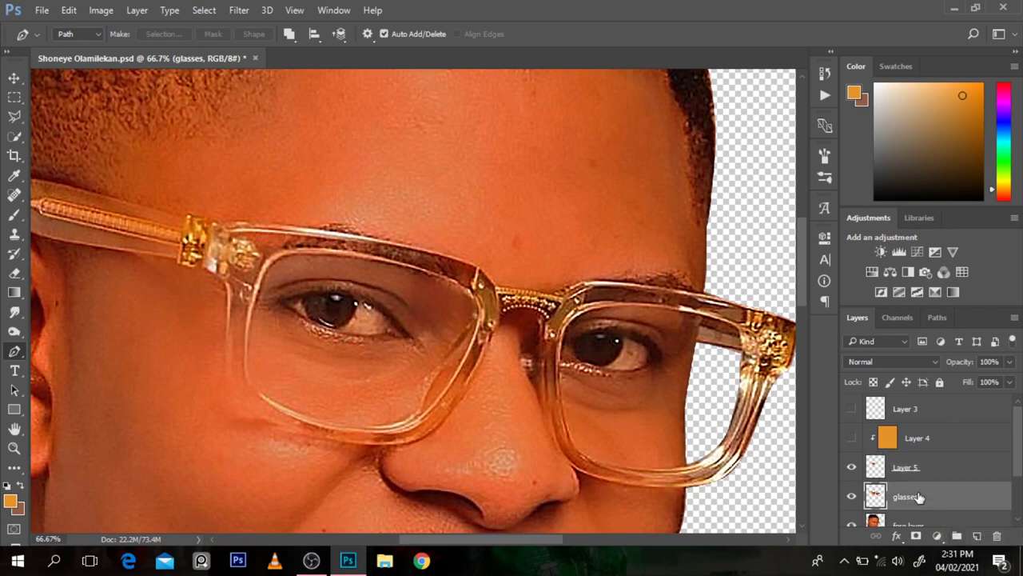
- Try to select the skin area seen through the far lens with a closed path, and deselect it
left_click(562, 340)
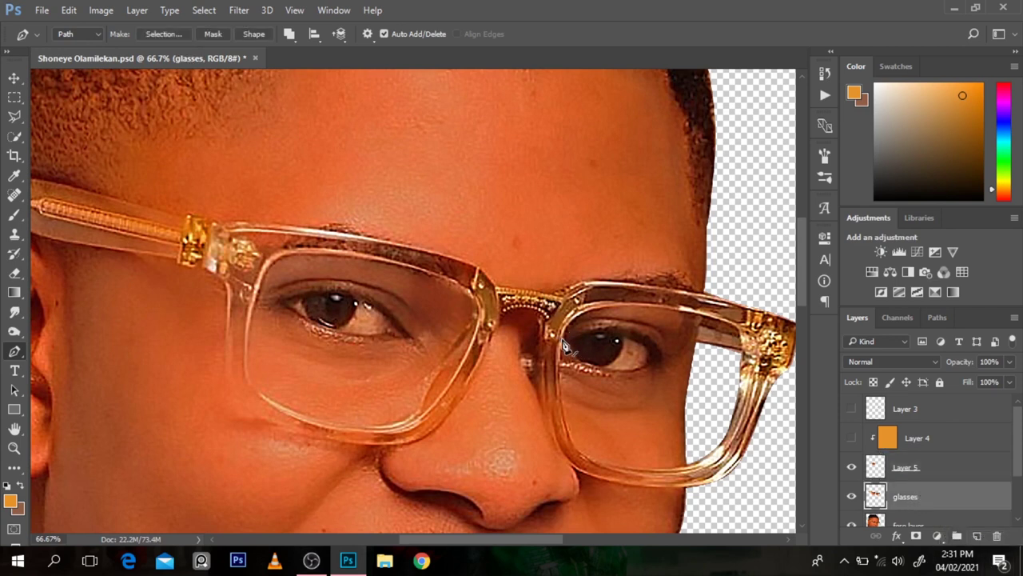
left_click(620, 304)
mouse_move(701, 313)
left_mouse_down()
mouse_move(730, 336)
mouse_move(701, 329)
left_mouse_up()
left_click_drag(689, 369, 701, 404)
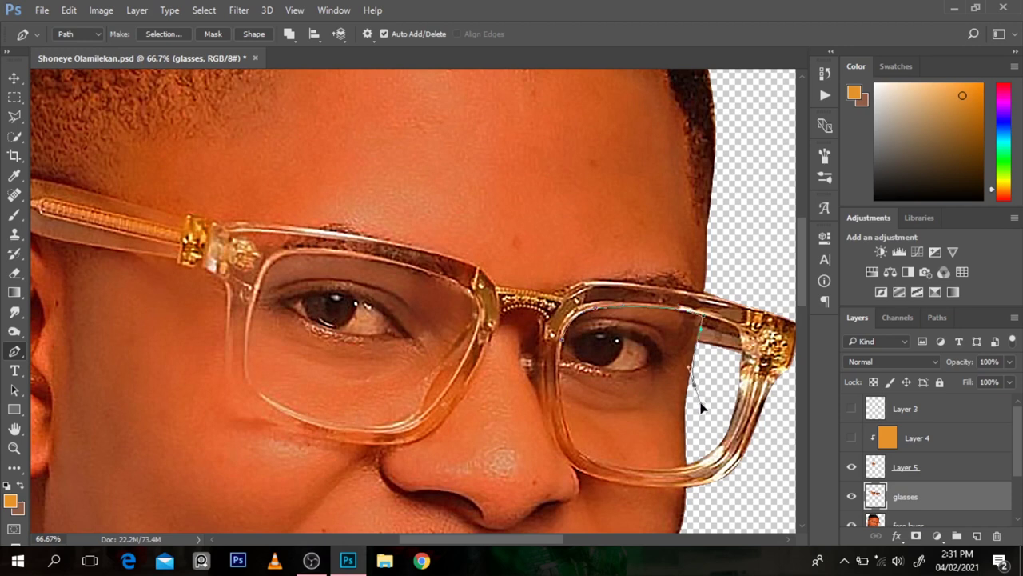
left_click_drag(686, 470, 686, 471)
left_click_drag(592, 461, 540, 417)
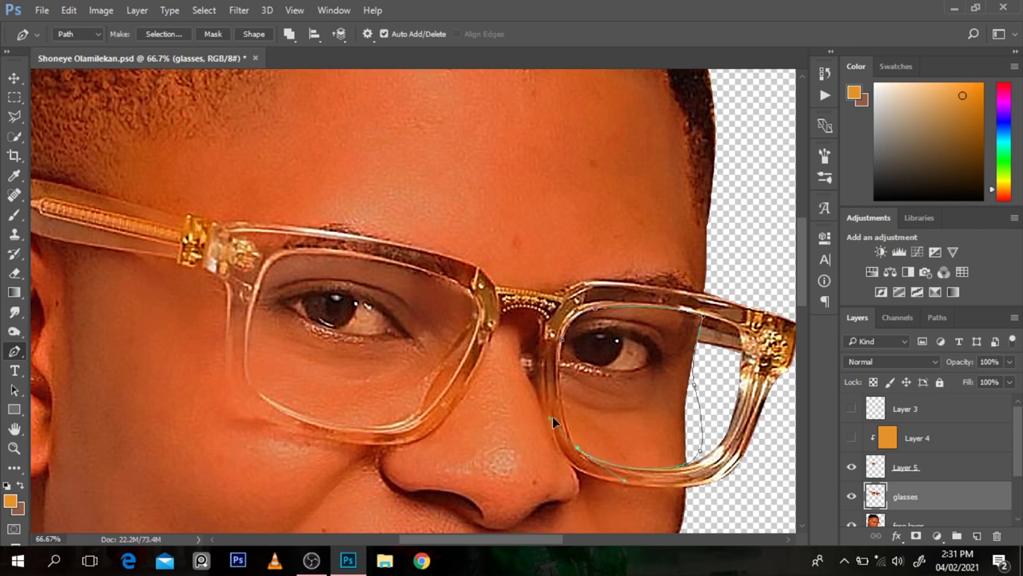
left_click(573, 306)
key("ctrl+Return")
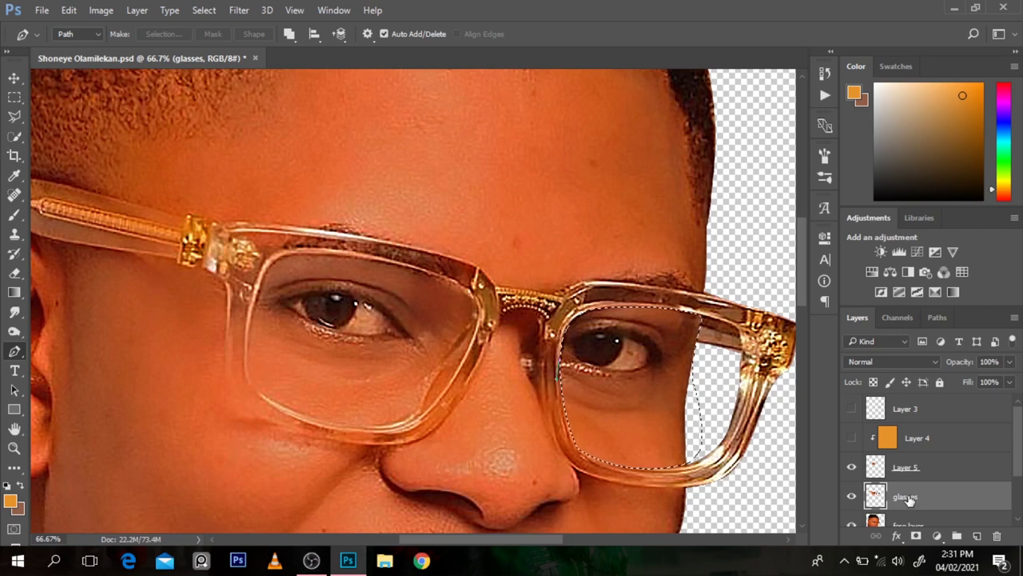
key("ctrl+d")
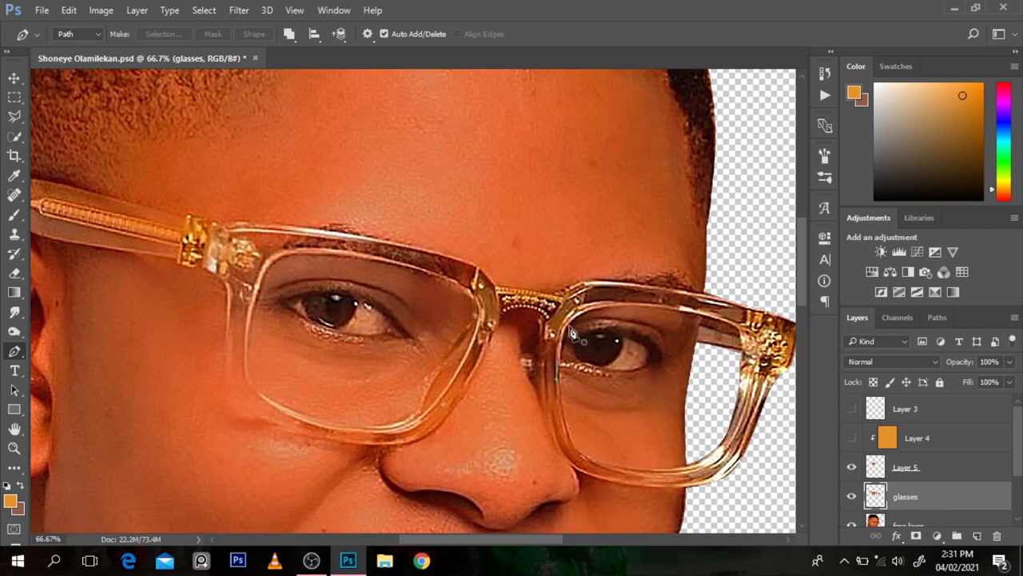
- Trace a closed path around the inner rim of the far lens and convert it into a selection
left_click(572, 302)
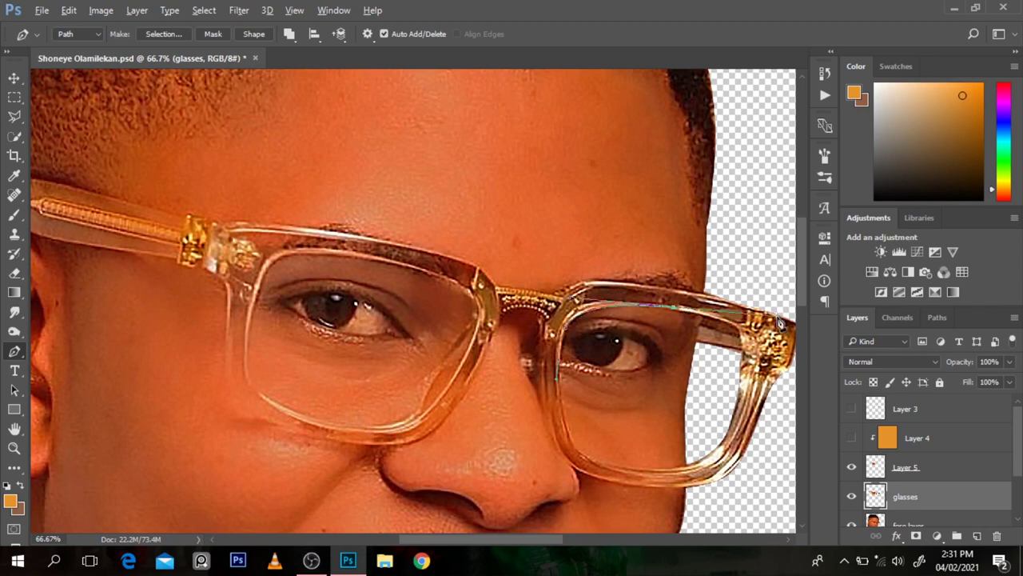
left_click(670, 312)
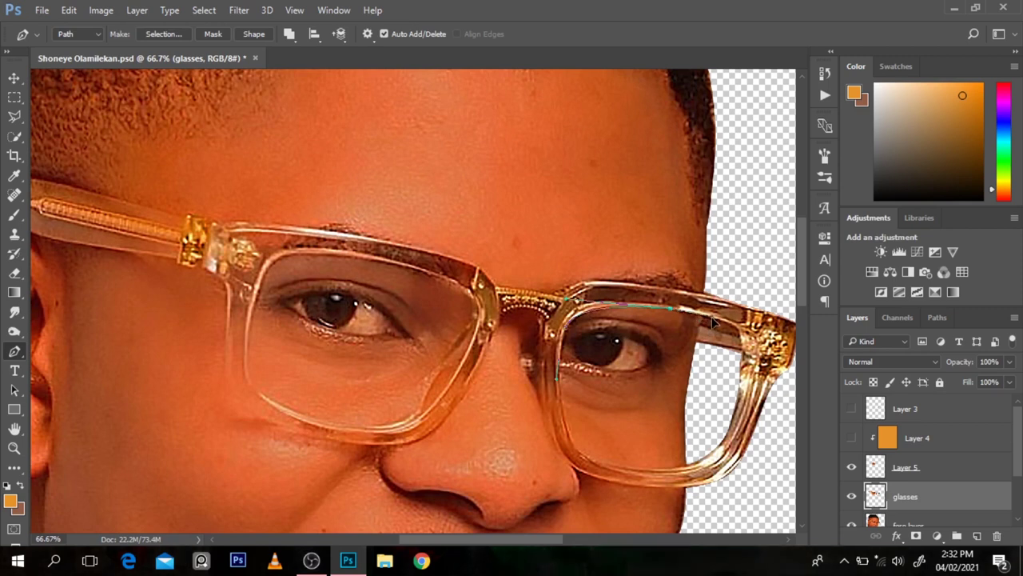
left_click_drag(745, 354, 741, 402)
left_click_drag(715, 458, 680, 469)
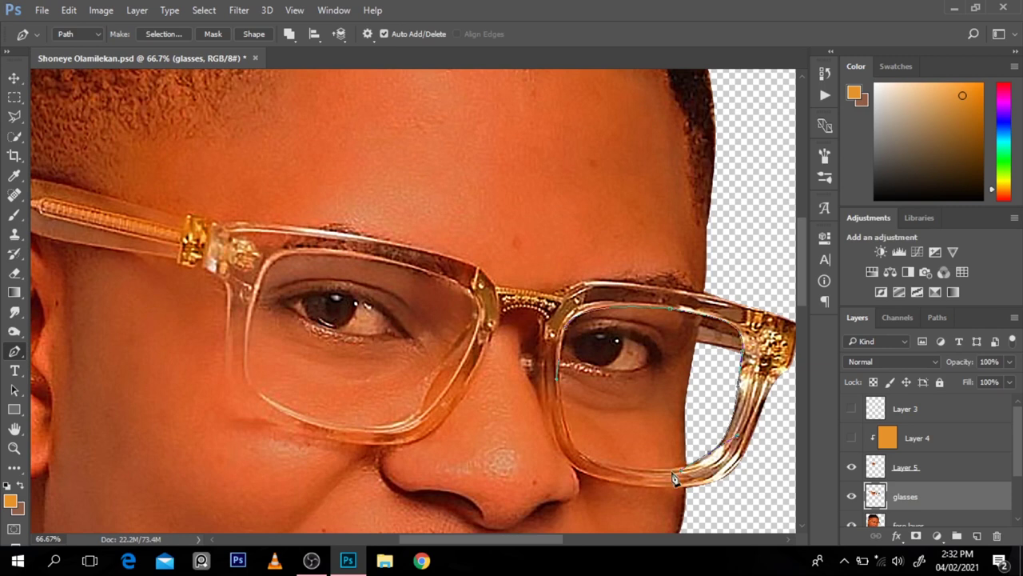
left_click_drag(589, 463, 576, 442)
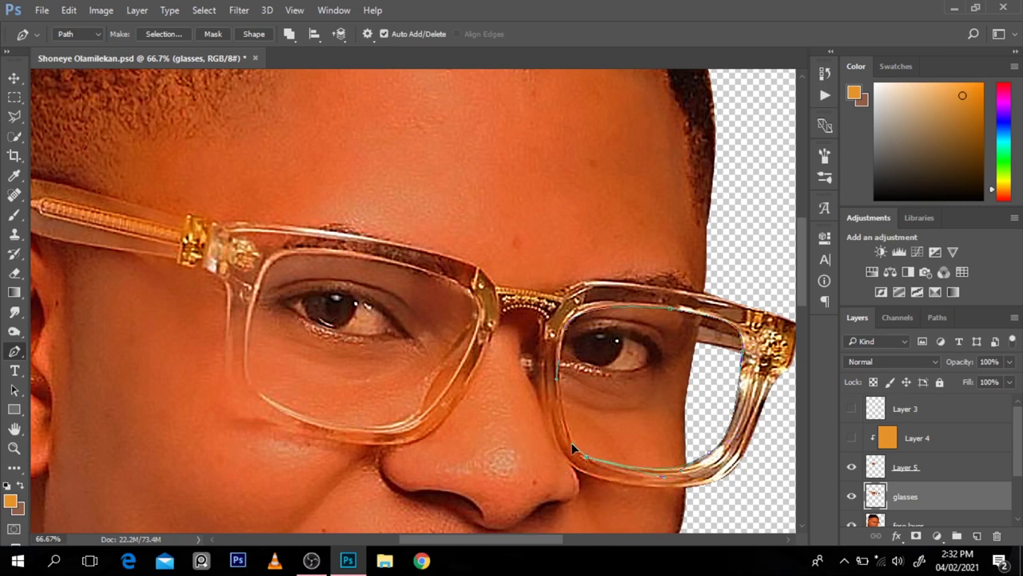
left_click_drag(558, 373, 552, 399)
key("ctrl+Return")
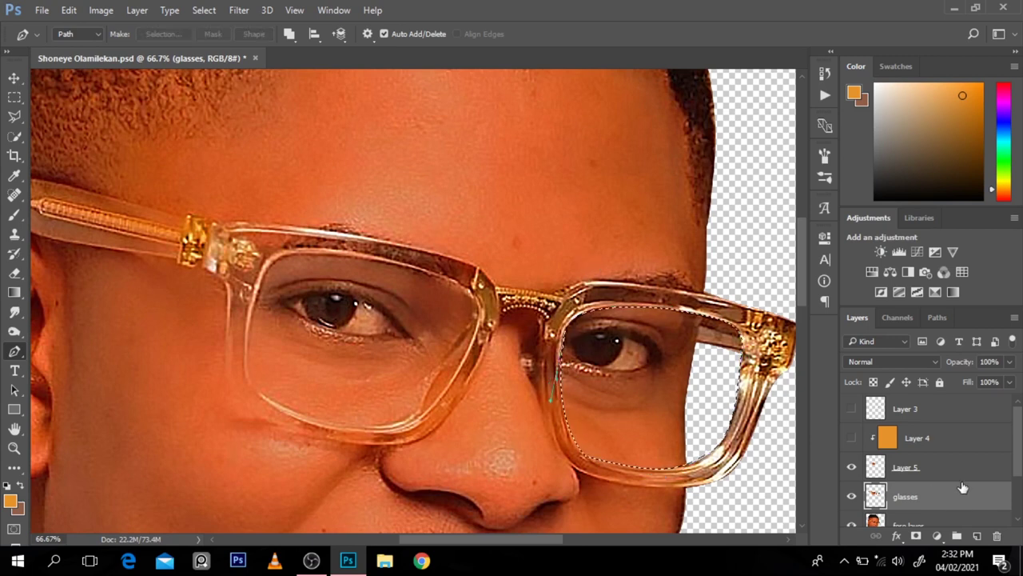
- Add a new layer above the glasses layer, fill the far lens selection with neutral mid-grey, and deselect
left_click(978, 538)
left_click(903, 98)
left_click_drag(904, 98, 873, 131)
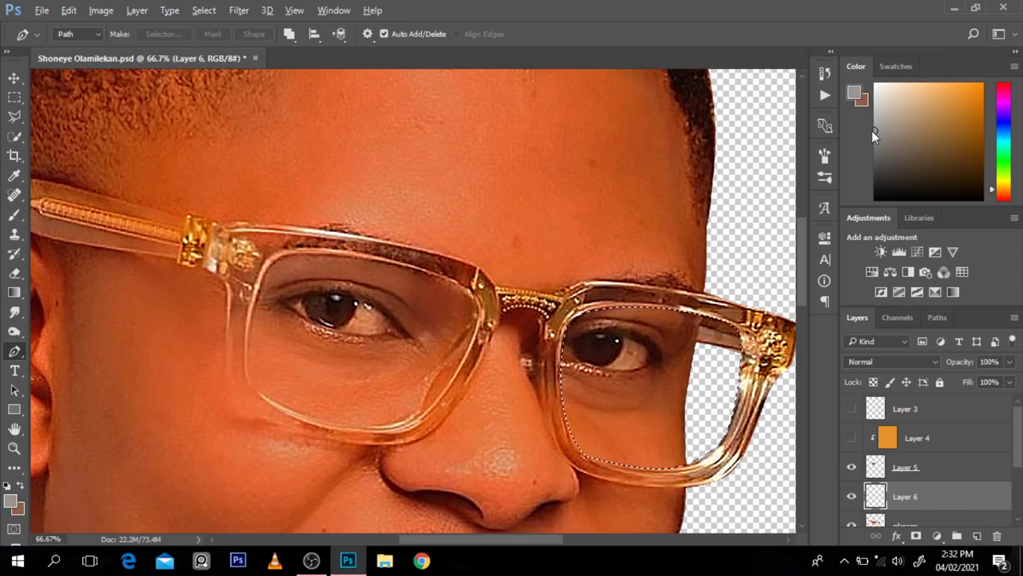
key("alt+BackSpace")
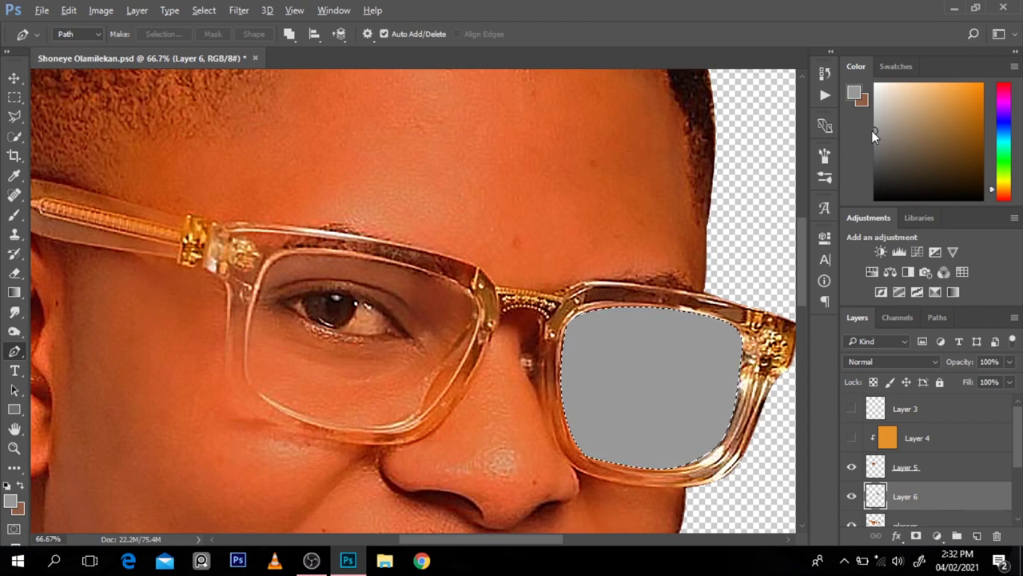
key("ctrl+d")
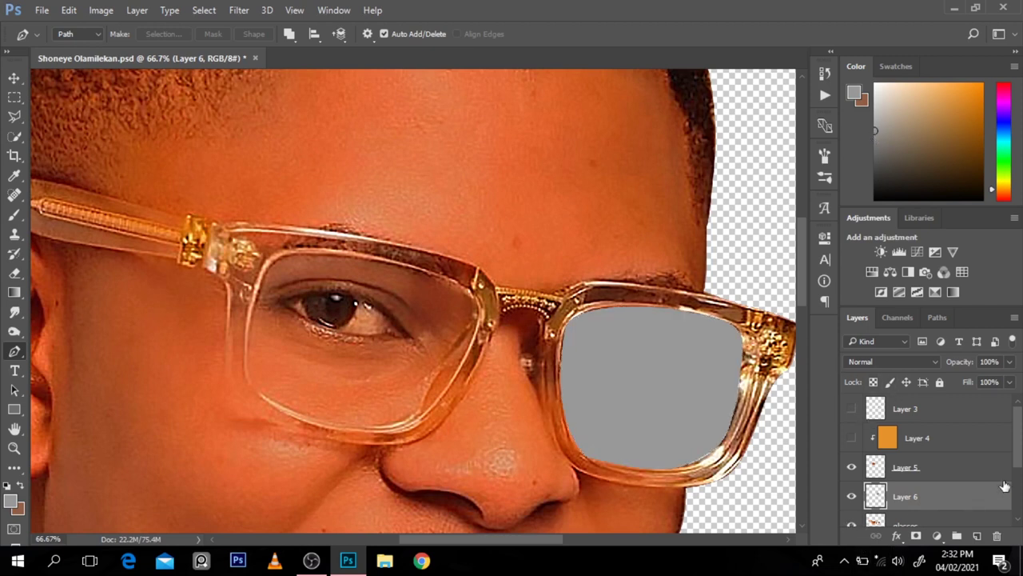
- Hide the fore layer and keep the glasses and both lens layers visible
scroll(888, 495, "down", 1)
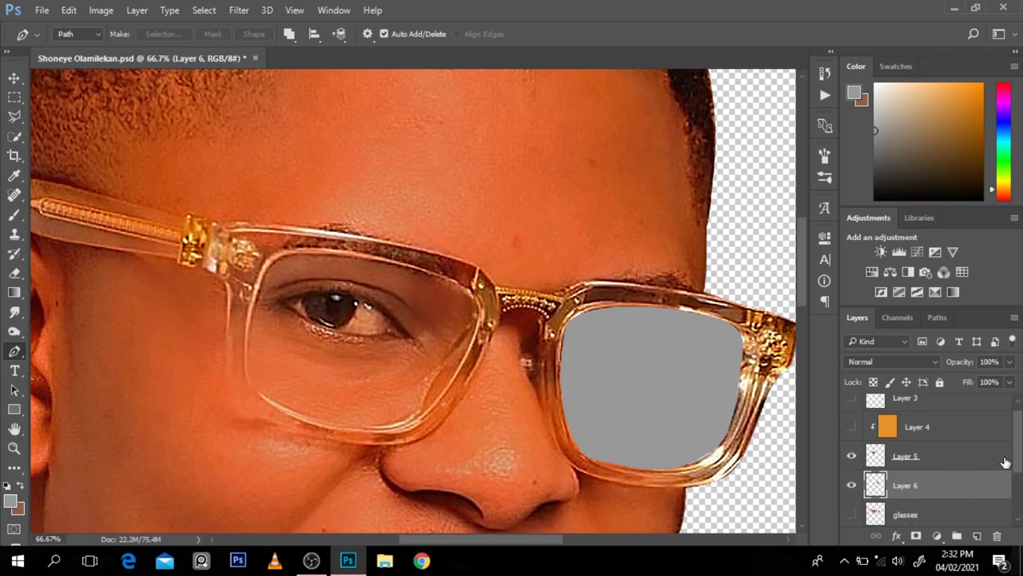
scroll(996, 468, "down", 2)
left_click(852, 518)
left_click(851, 489)
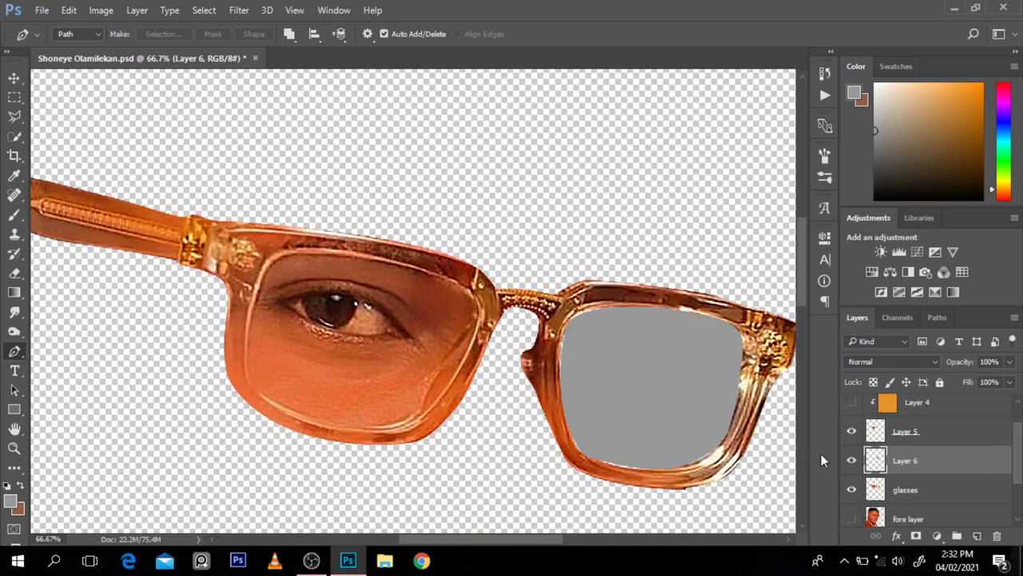
- Try to merge the near lens layer with the grey far lens layer
left_click(916, 440)
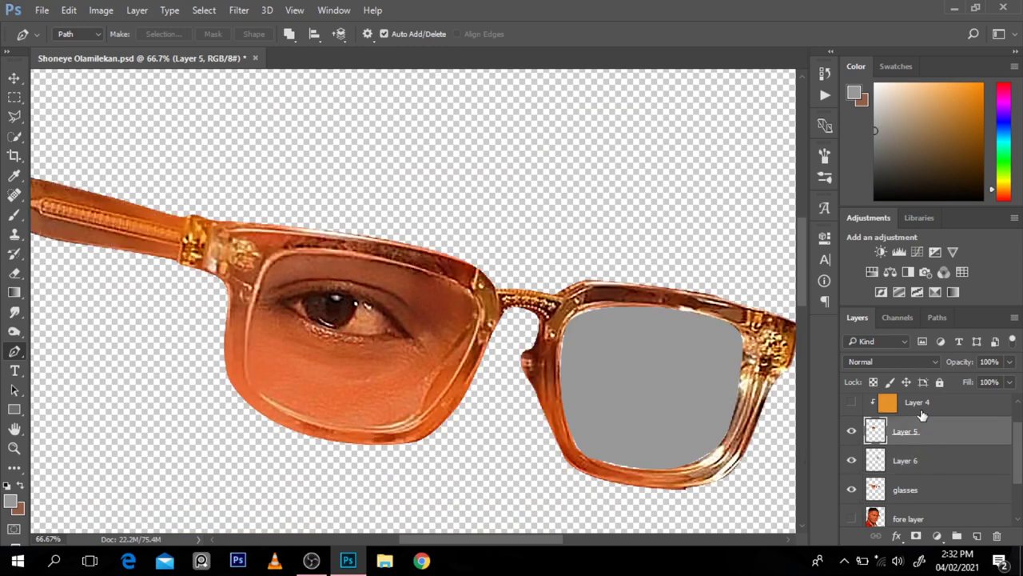
scroll(921, 420, "down", 1)
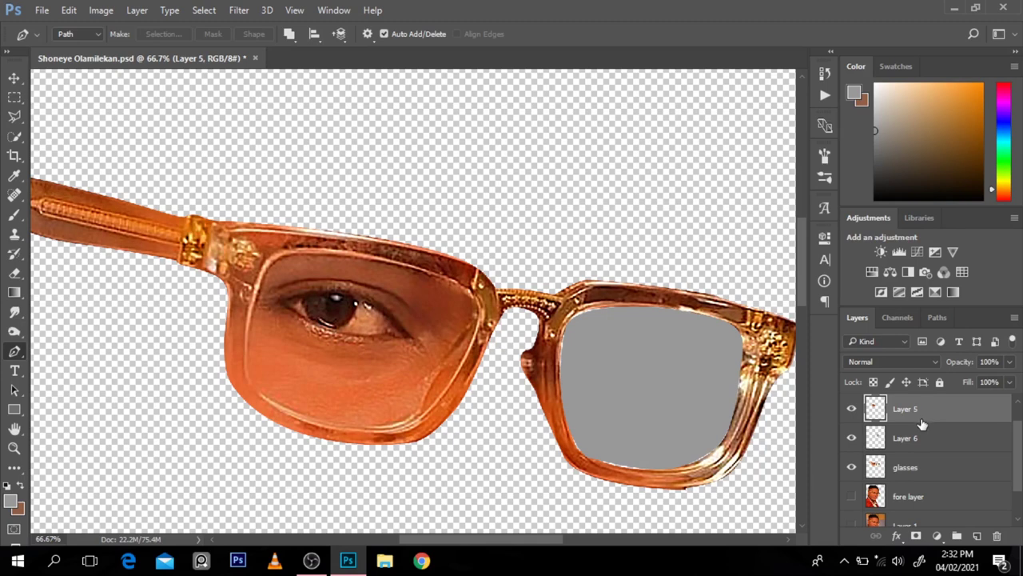
left_click(967, 448)
left_click(962, 424)
key("ctrl+e")
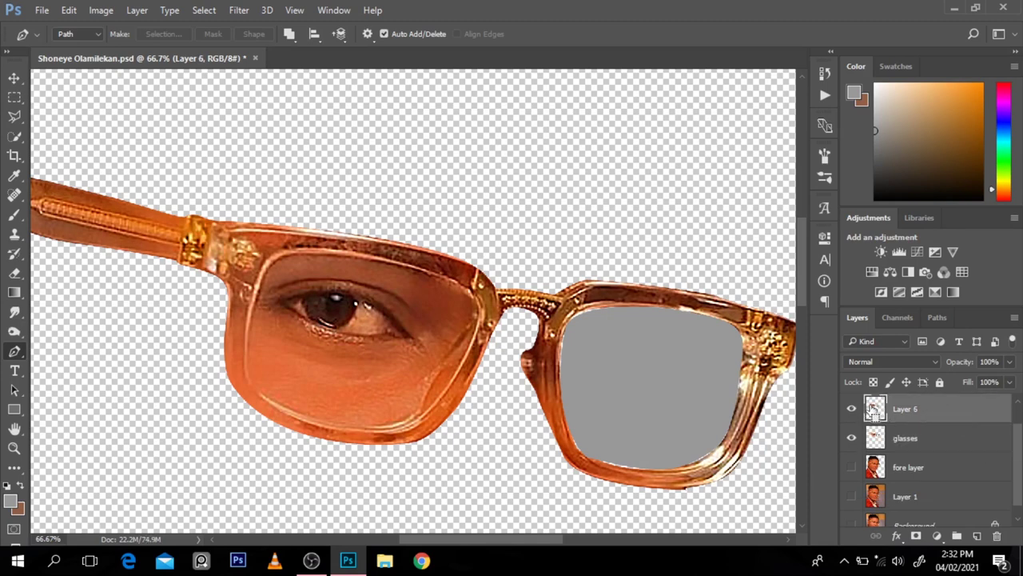
- Try to cut both lens areas from the glasses layer using the merged lens outlines, and undo back to the separate lens layers
left_click(873, 409, "ctrl")
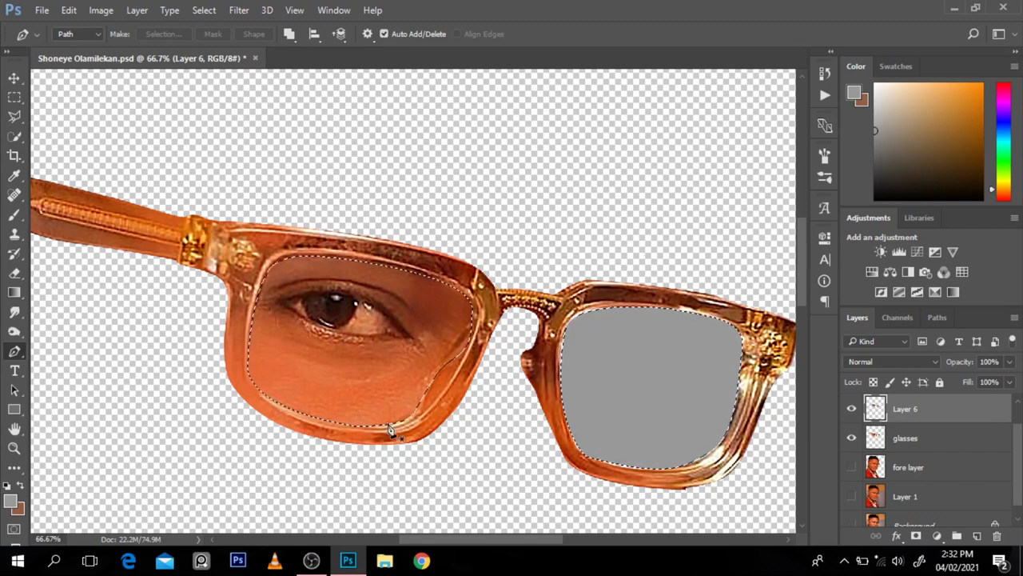
scroll(542, 288, "down", 3)
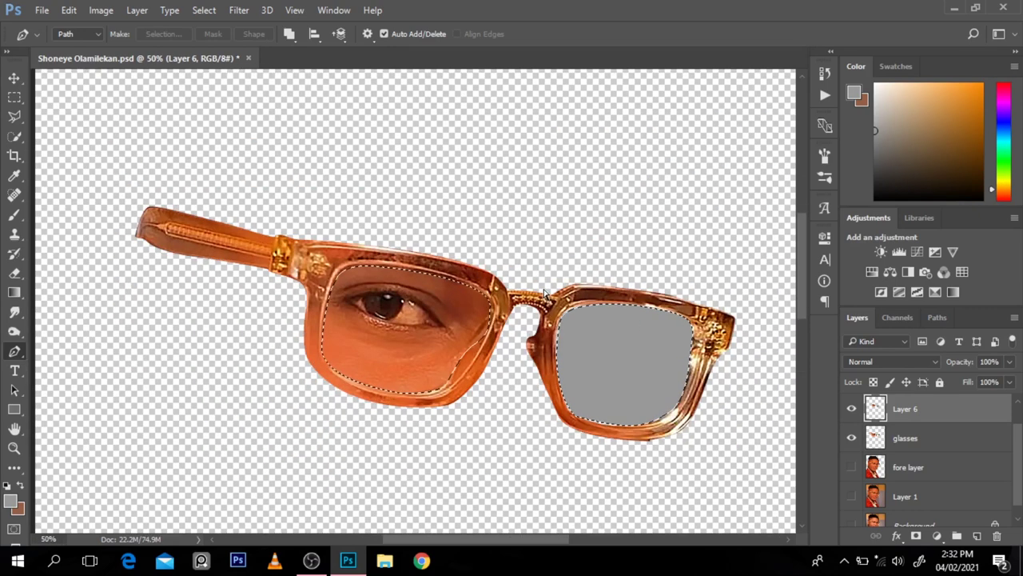
key("ctrl+d")
left_click(876, 436, "ctrl")
left_click(906, 440)
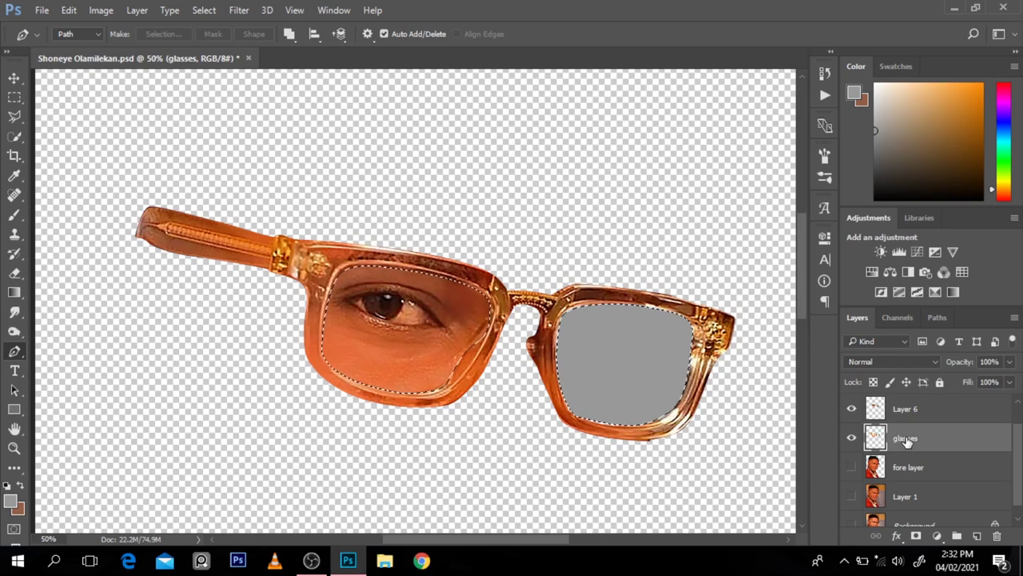
key("ctrl+d")
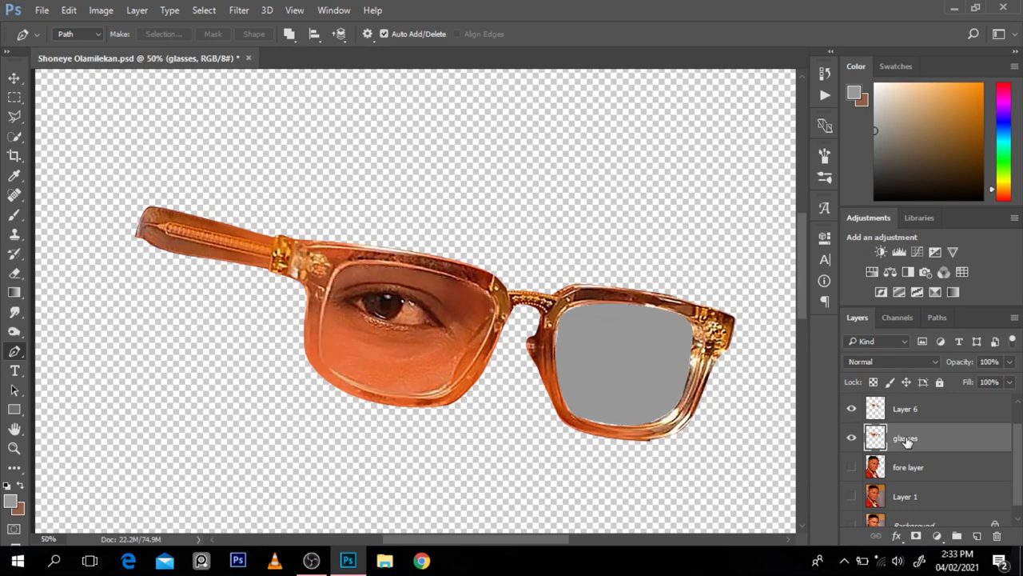
key("ctrl+alt+z")
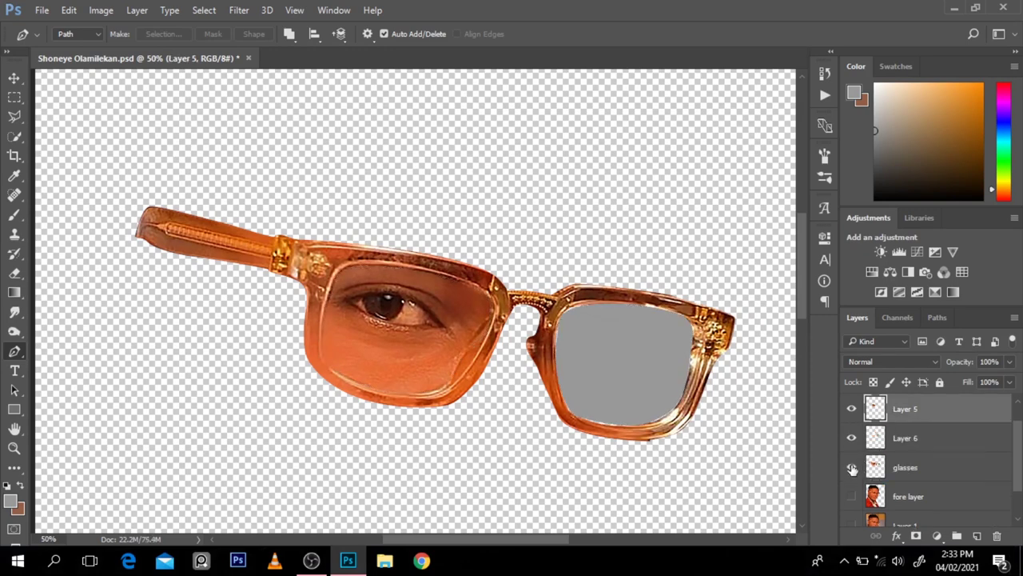
- Hide the grey lens layer, try to delete its outlined area from the glasses layer, and undo the deletion
left_click(852, 440)
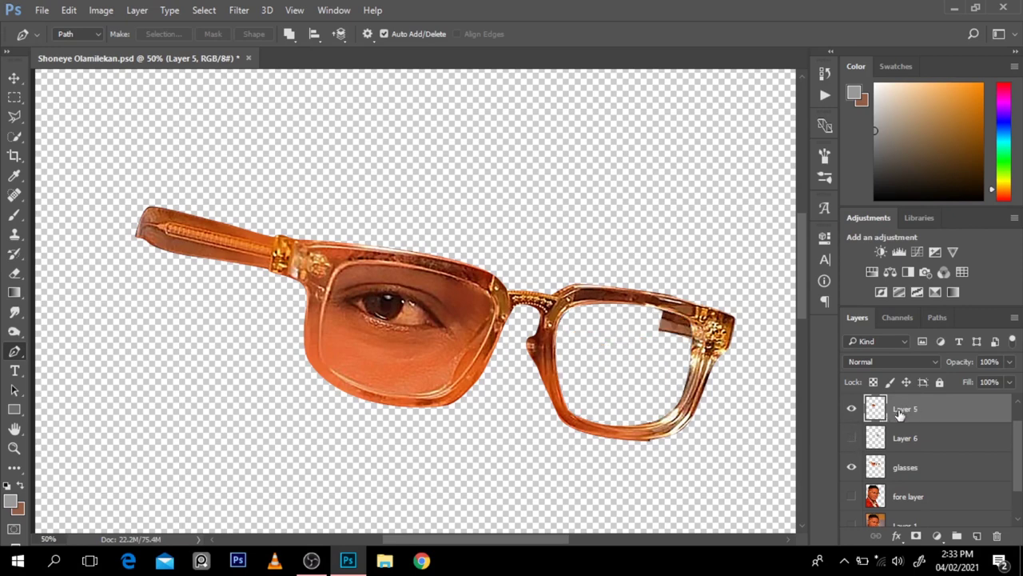
left_click(877, 440, "ctrl")
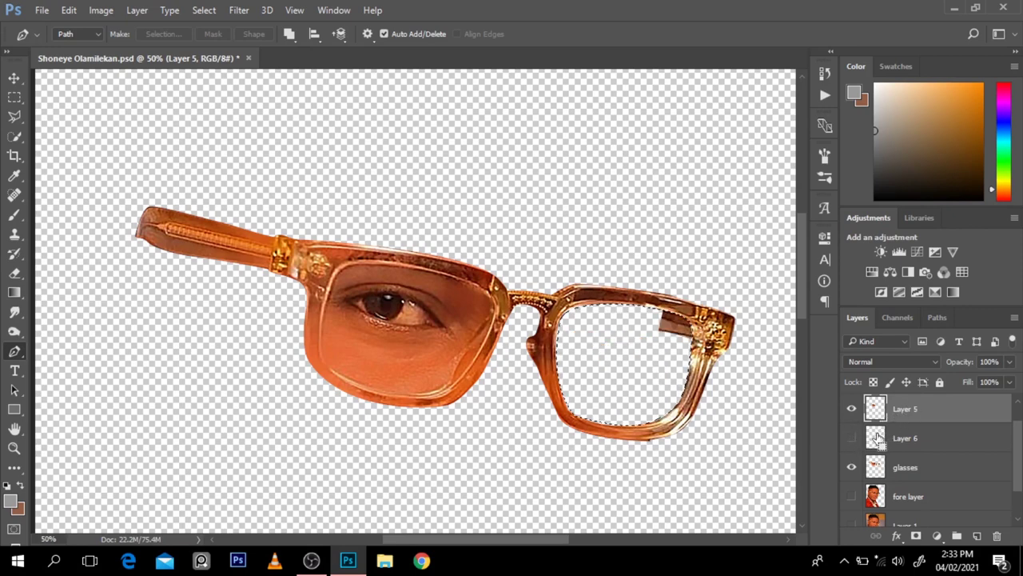
left_click(893, 470)
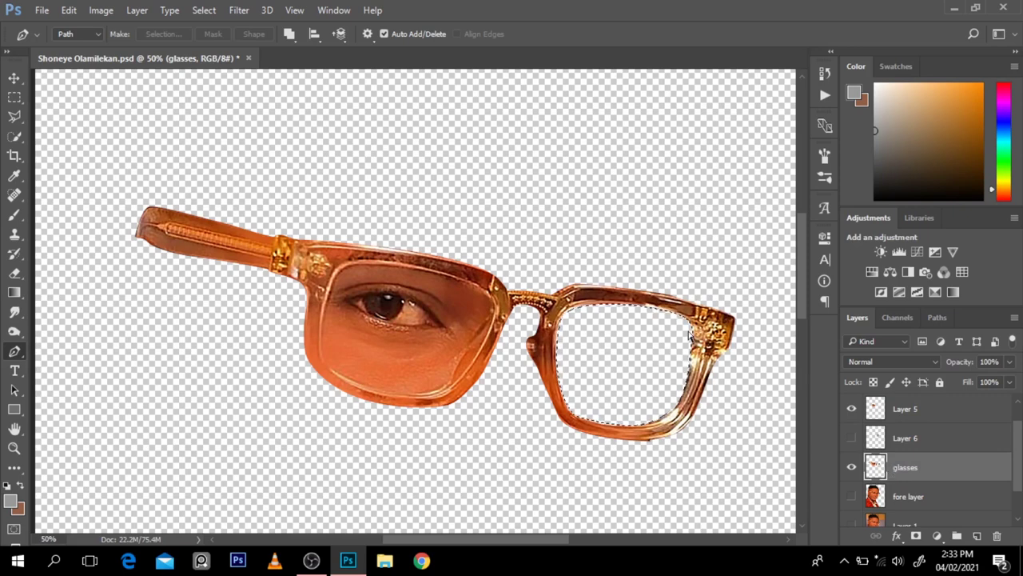
key("ctrl+d")
- Compare the far lens area with the fore layer and the grey lens layer shown and hidden
left_click(850, 496)
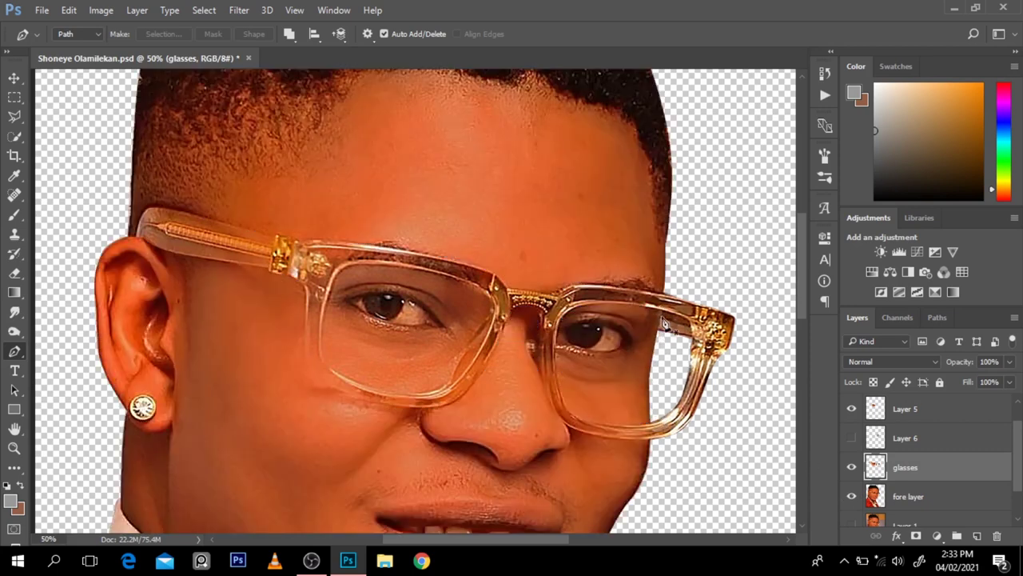
left_click(851, 437)
left_click(852, 437)
left_click(851, 496)
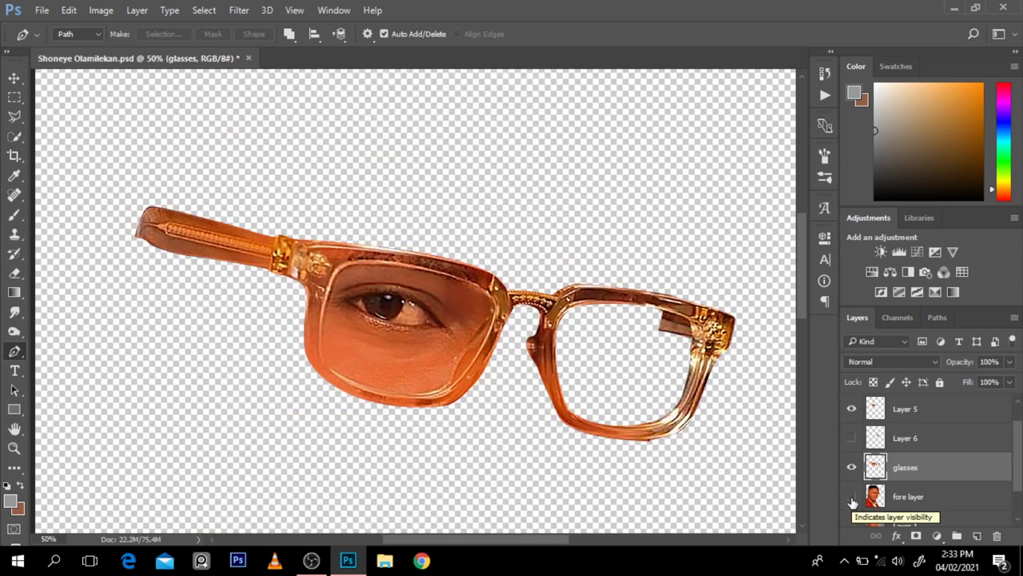
left_click(852, 438)
left_click(851, 440)
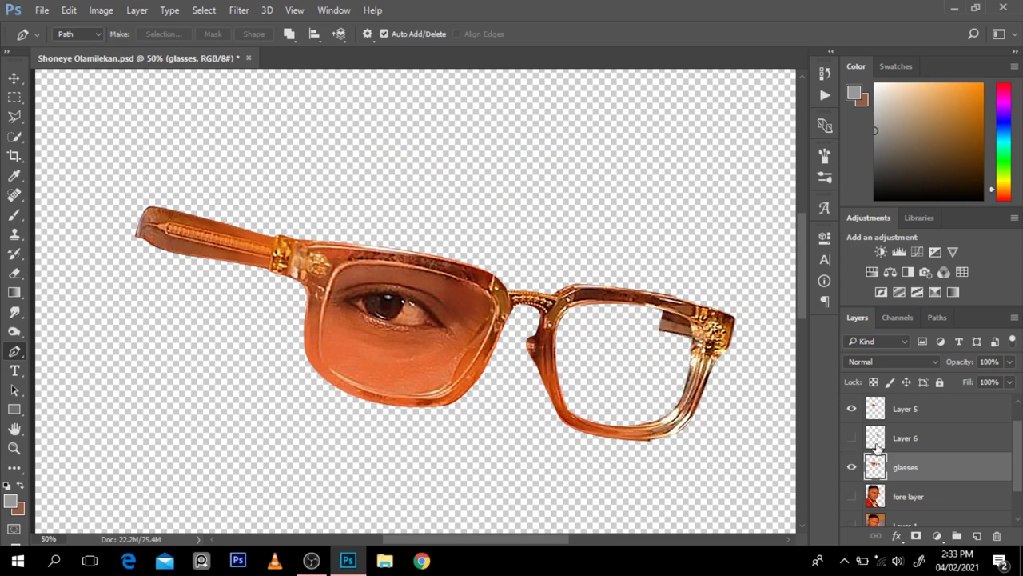
- Select the near lens outline from Layer 5, delete that area from the glasses layer, and deselect
left_click(919, 441)
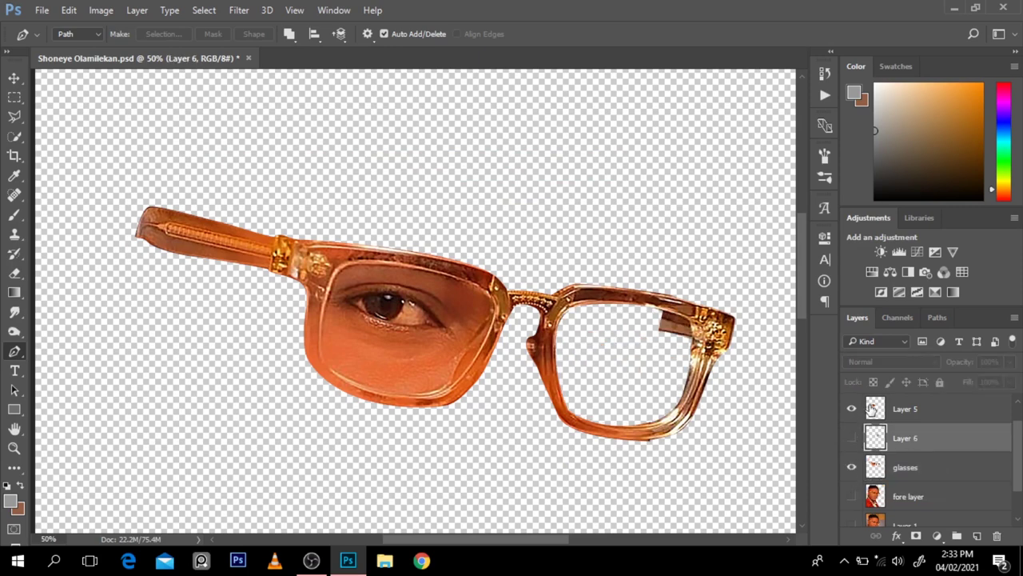
left_click(877, 467, "ctrl")
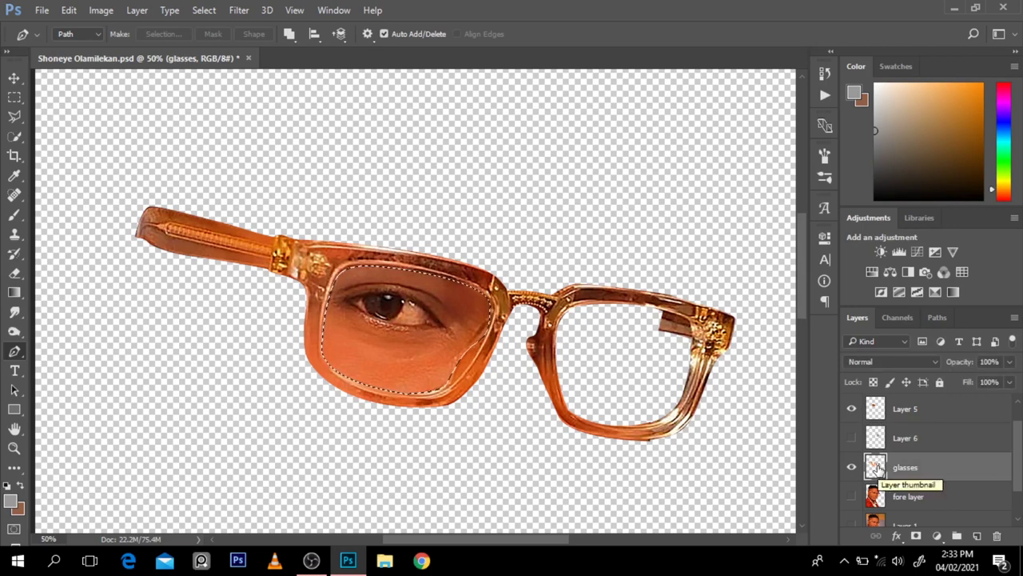
key("ctrl+d")
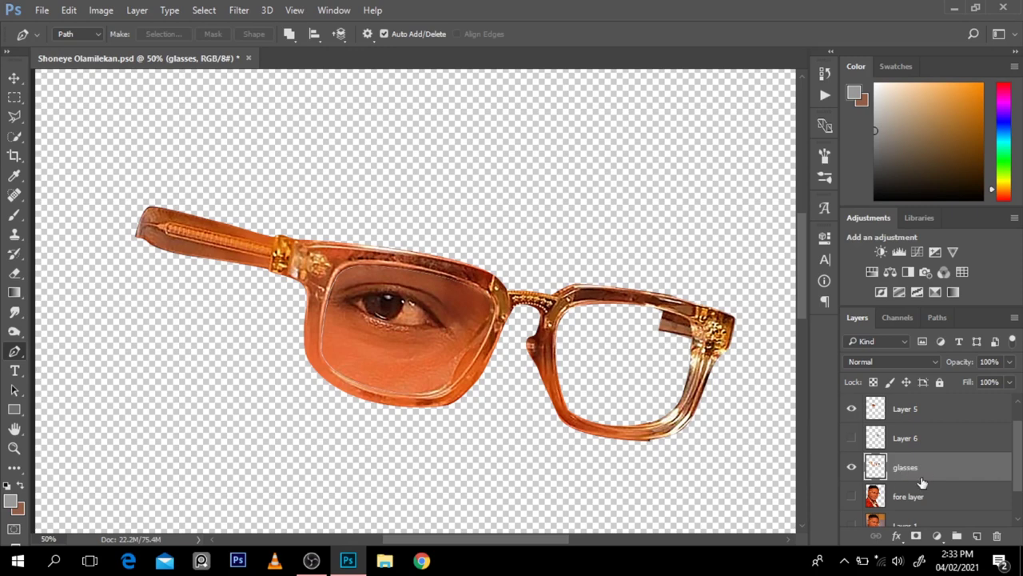
- Show the grey lens layer, merge it with the near lens layer, and rename the merged layer "lenses"
left_click(912, 409)
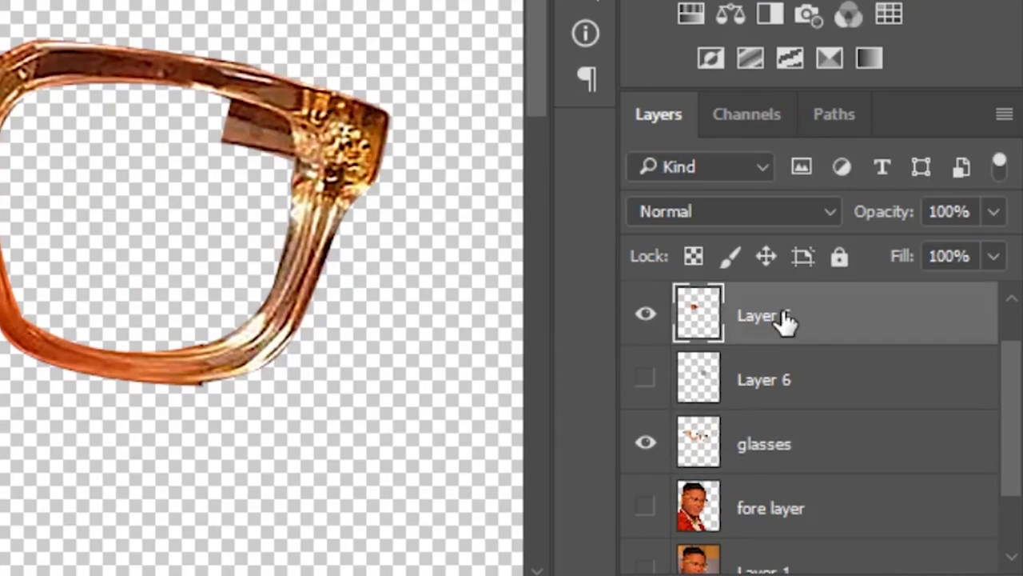
left_click(646, 380)
key("ctrl+e")
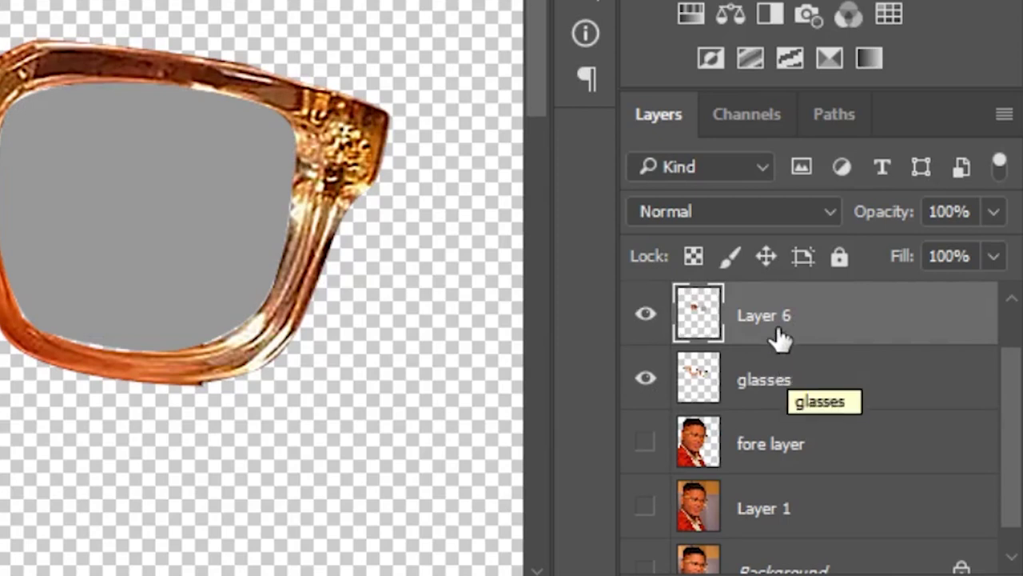
double_click(767, 315)
type("lens")
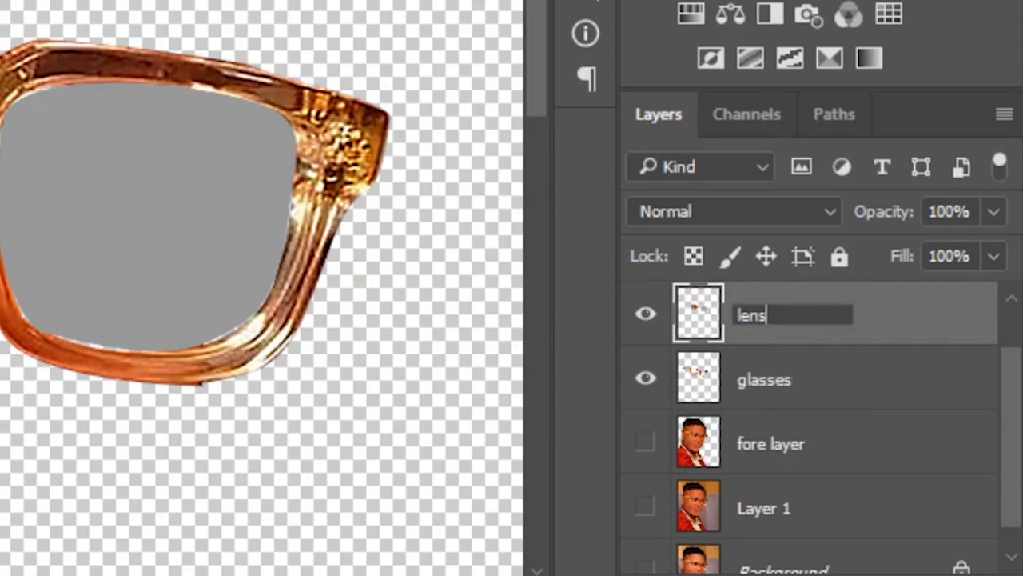
type("es")
key("Return")
- Hide the lenses layer, show the fore layer, and add a new empty layer above the lenses layer
left_click(646, 313)
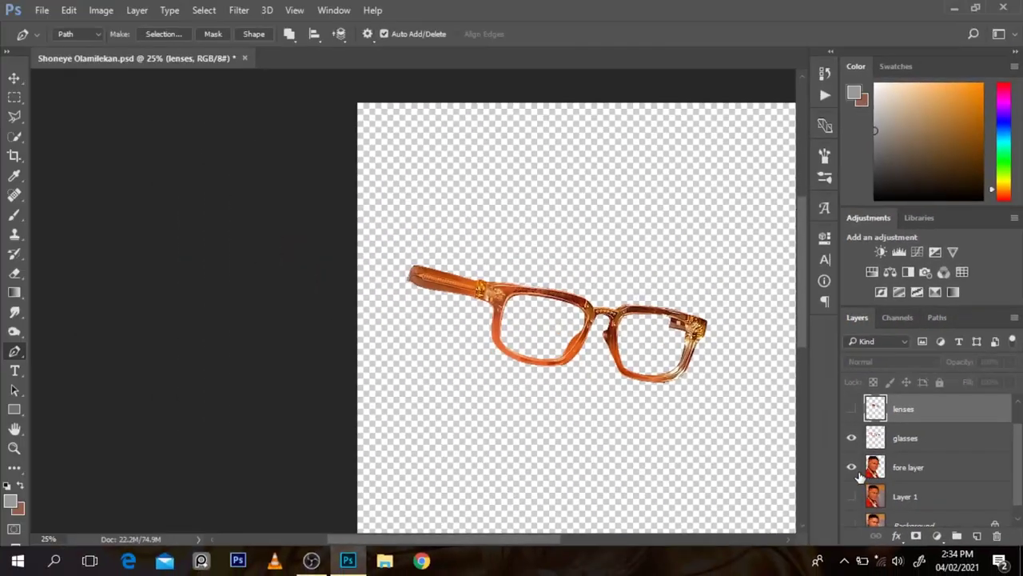
left_click(853, 467)
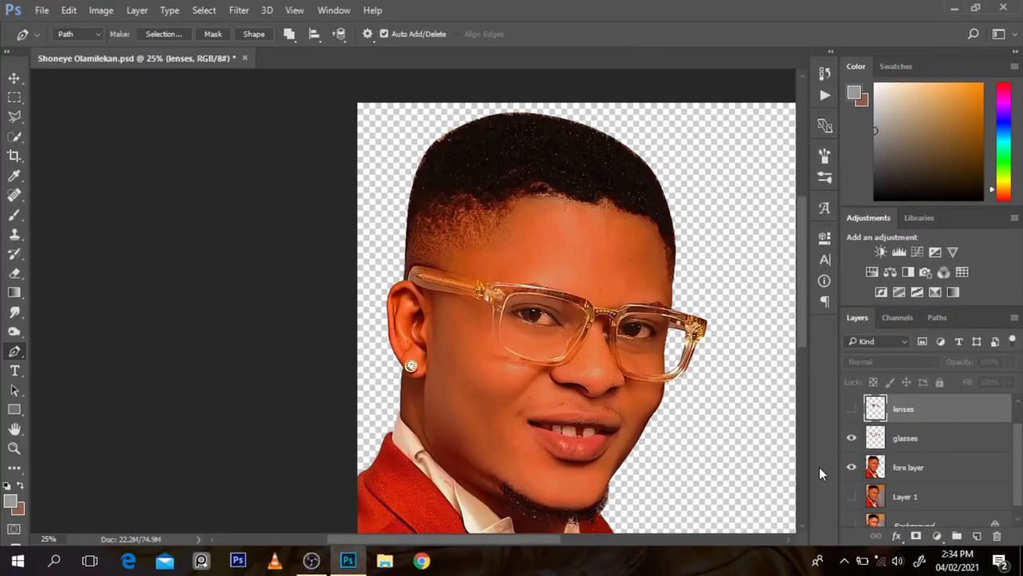
left_click(875, 438, "ctrl")
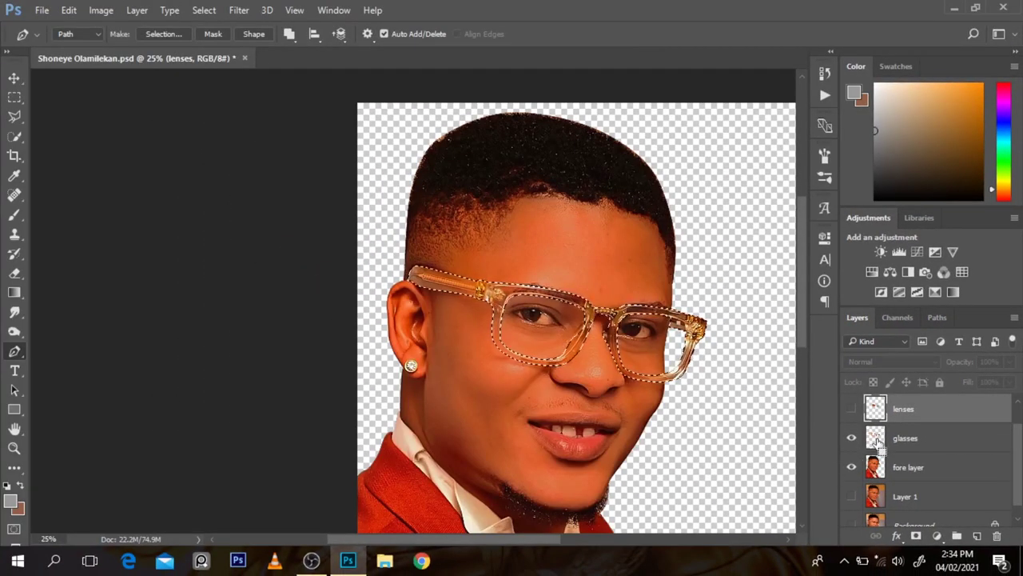
key("ctrl+d")
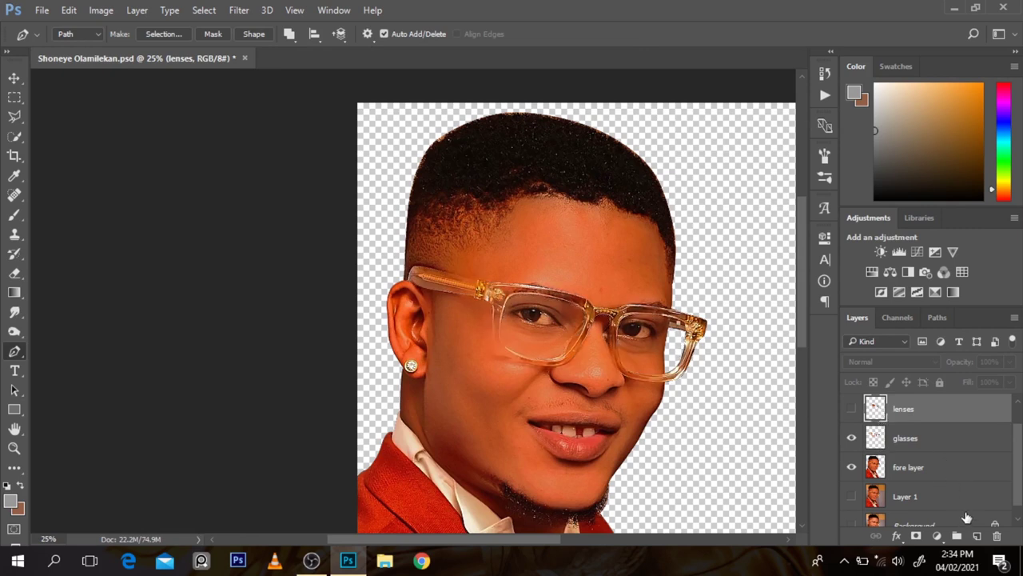
left_click(977, 535)
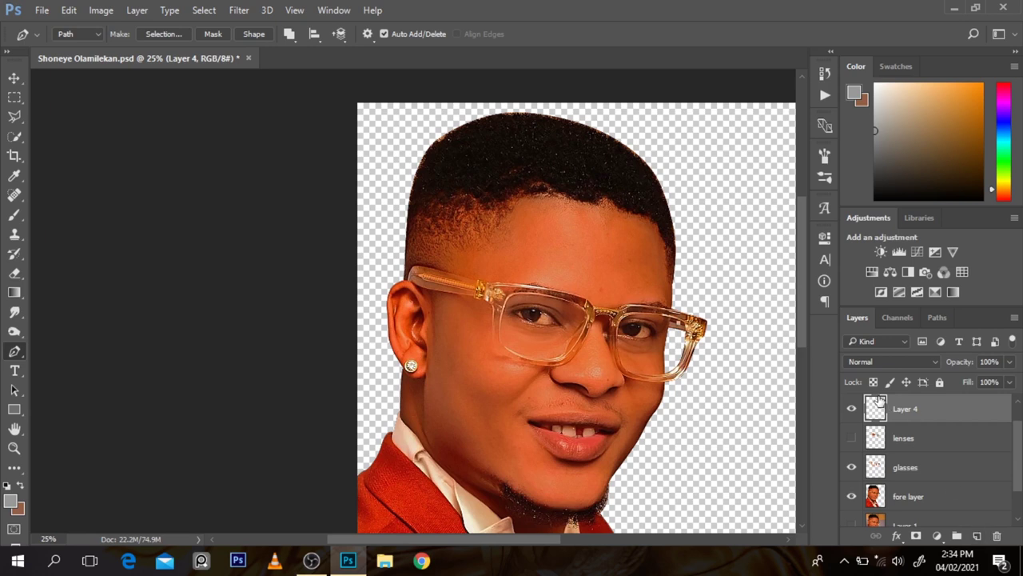
- Switch to the Brush tool and enlarge its soft tip to about 800 px for painting on Layer 4
key("b")
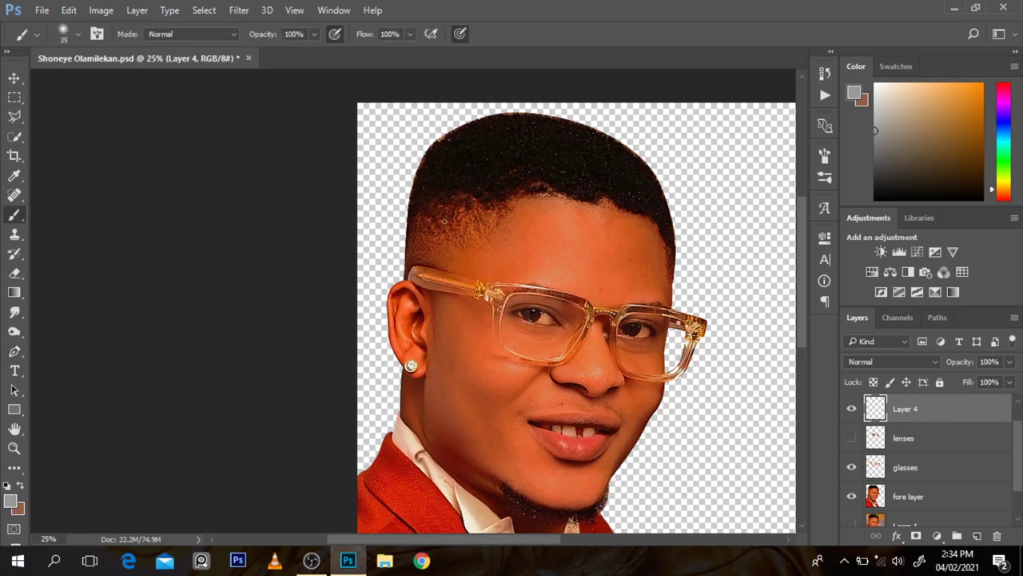
key("bracketright")
key("bracketright")
key("bracketright")
key("bracketright")
key("bracketright")
key("bracketright")
key("bracketright")
key("bracketright")
key("bracketright")
key("bracketright")
key("bracketright")
key("bracketright")
key("bracketright")
key("bracketright")
key("bracketright")
key("bracketright")
left_click(851, 467)
key("bracketleft")
key("bracketleft")
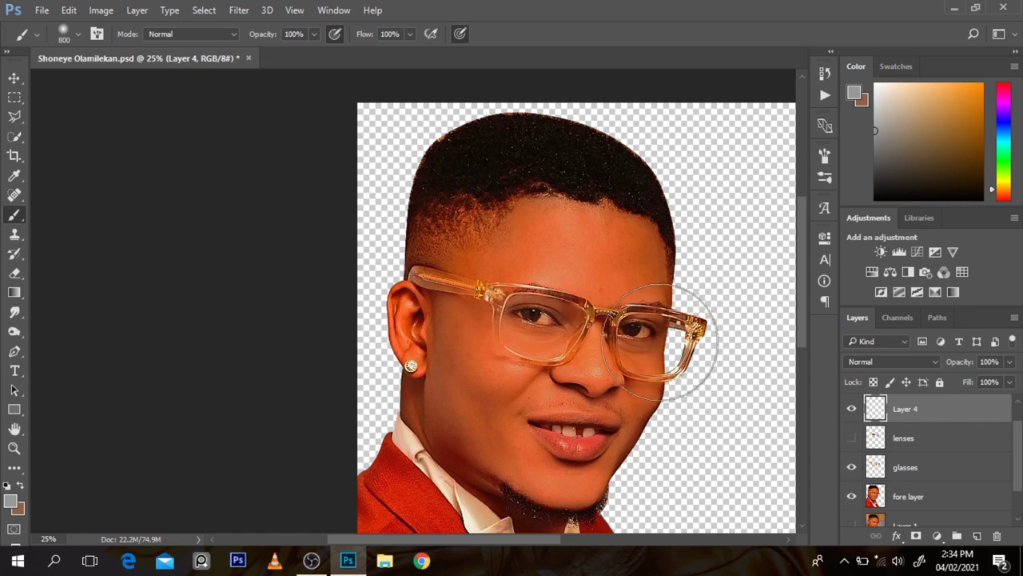
- Undo the first grey dab and paint a light grey tint over both lenses with an 800 px brush at 20% opacity
left_click(538, 314)
key("ctrl+z")
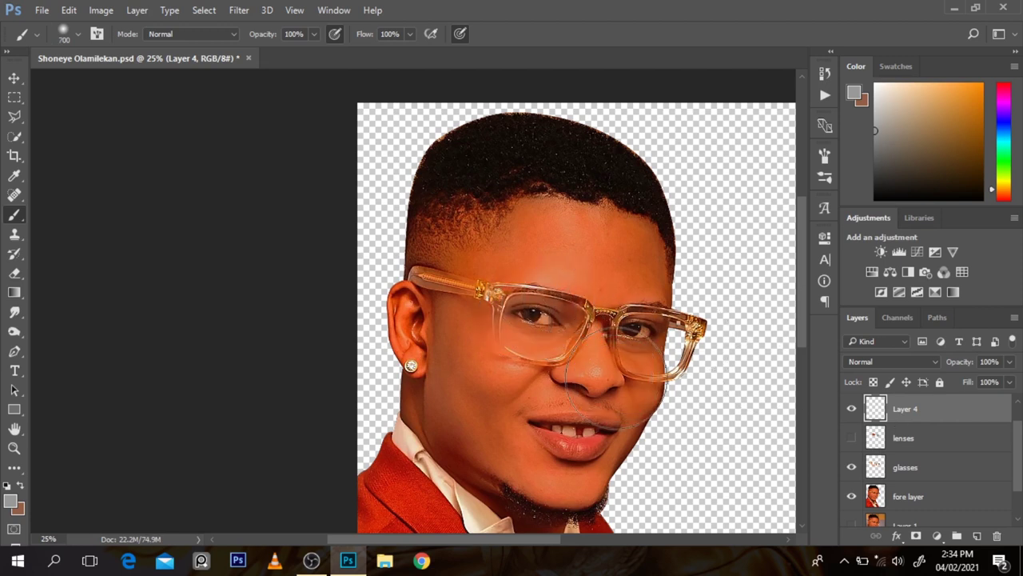
key("bracketright")
key("bracketright")
key("bracketright")
key("3")
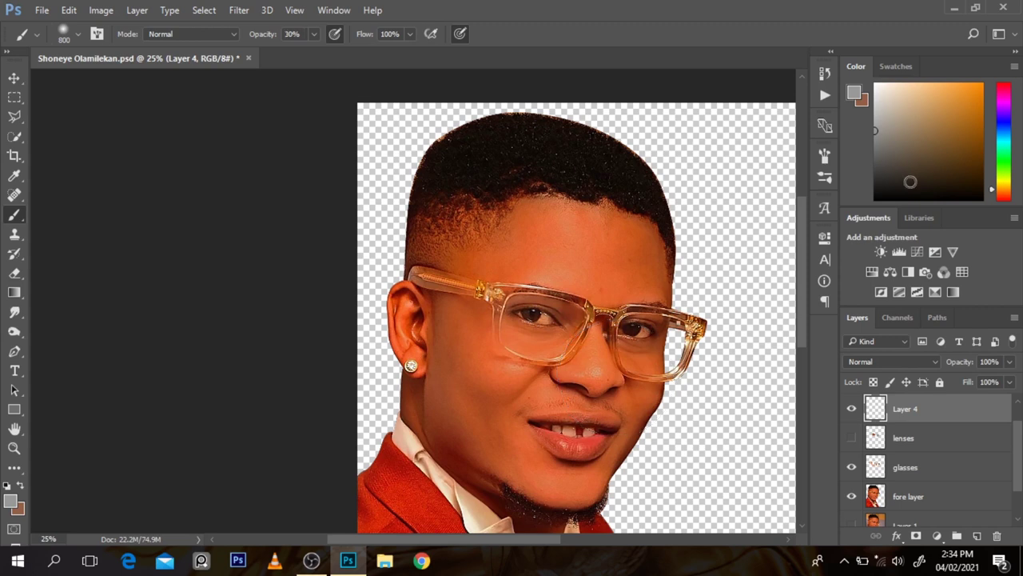
left_click(876, 100)
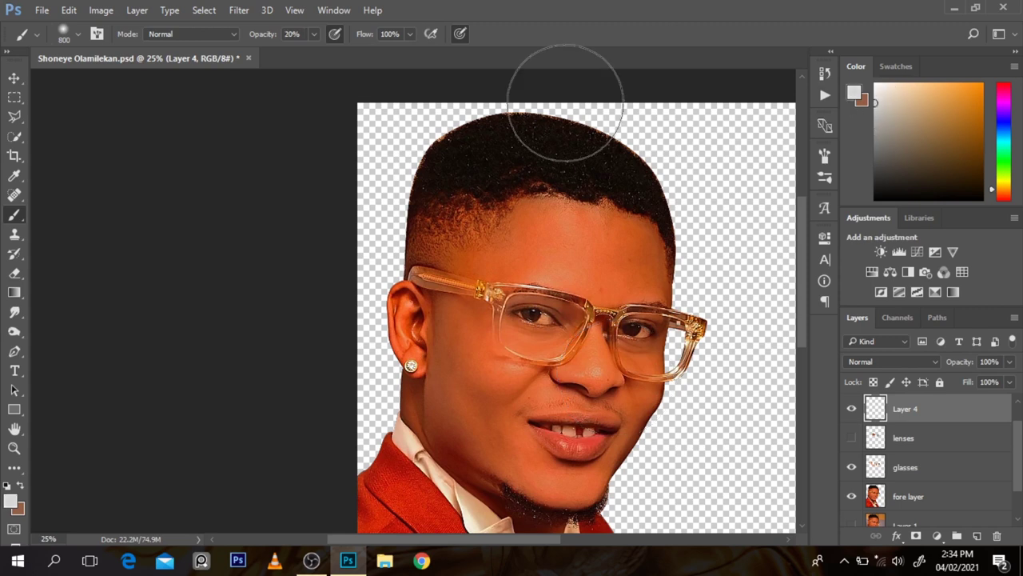
mouse_move(556, 320)
left_mouse_down()
mouse_move(623, 287)
mouse_move(572, 302)
mouse_move(641, 312)
left_mouse_up()
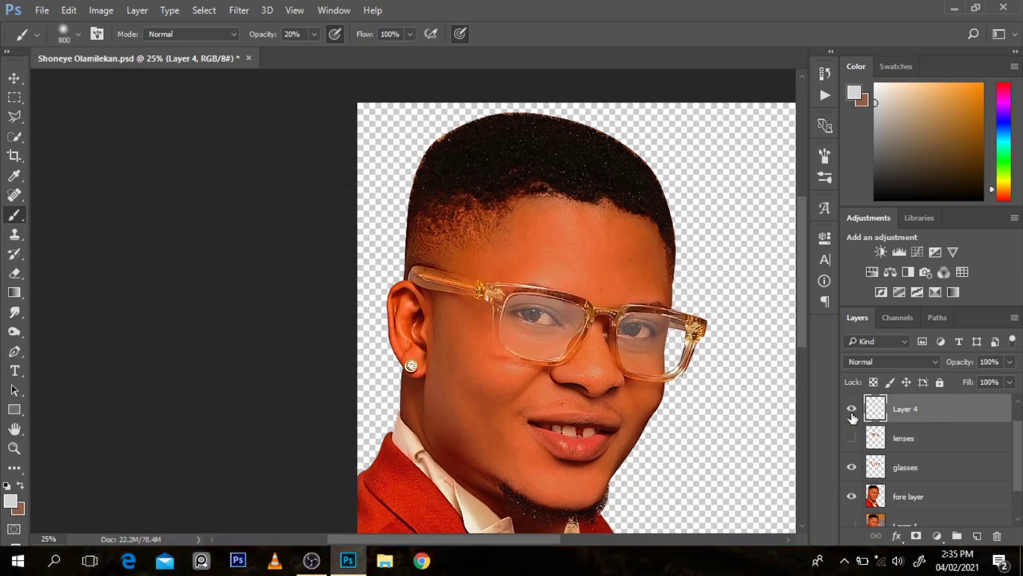
- Compare the whole portrait with the Layer 4 lens tint shown and hidden, and check the fore layer's contribution
left_click(616, 307, "alt")
left_click(615, 306, "alt")
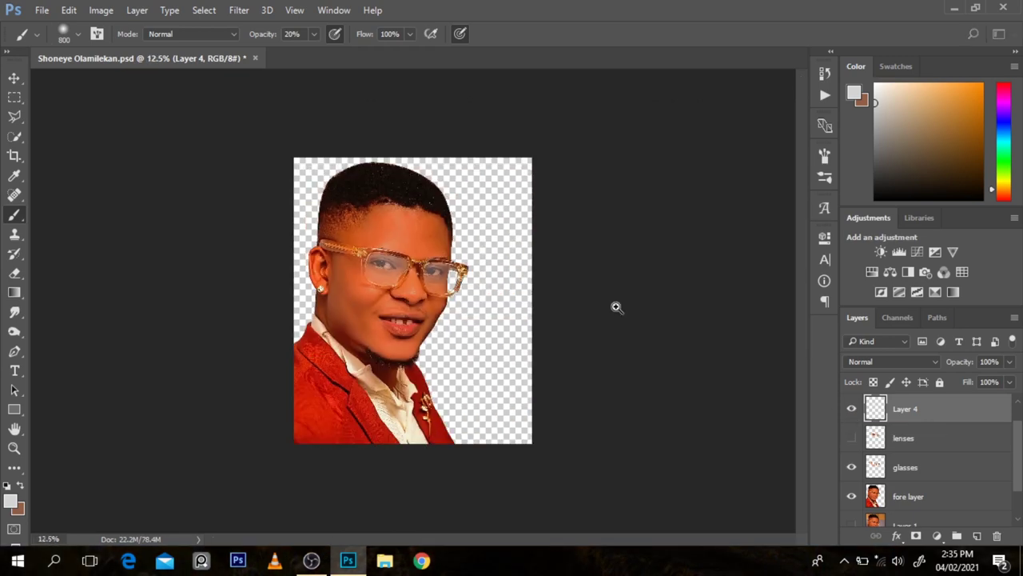
left_click(411, 323)
left_click(852, 410)
left_click(852, 411)
left_click(852, 410)
left_click(852, 411)
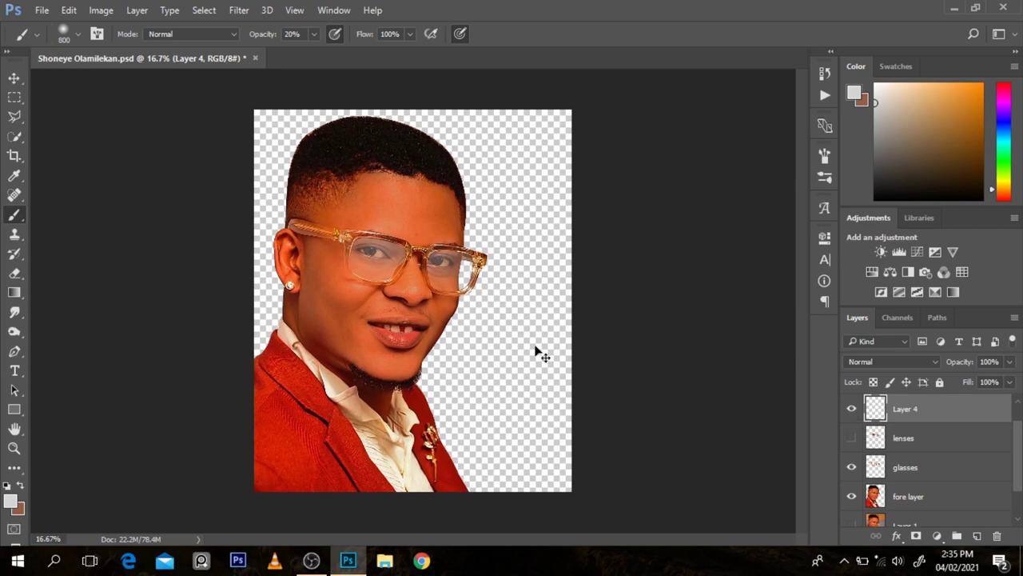
left_click_drag(397, 234, 325, 207)
left_click(324, 206)
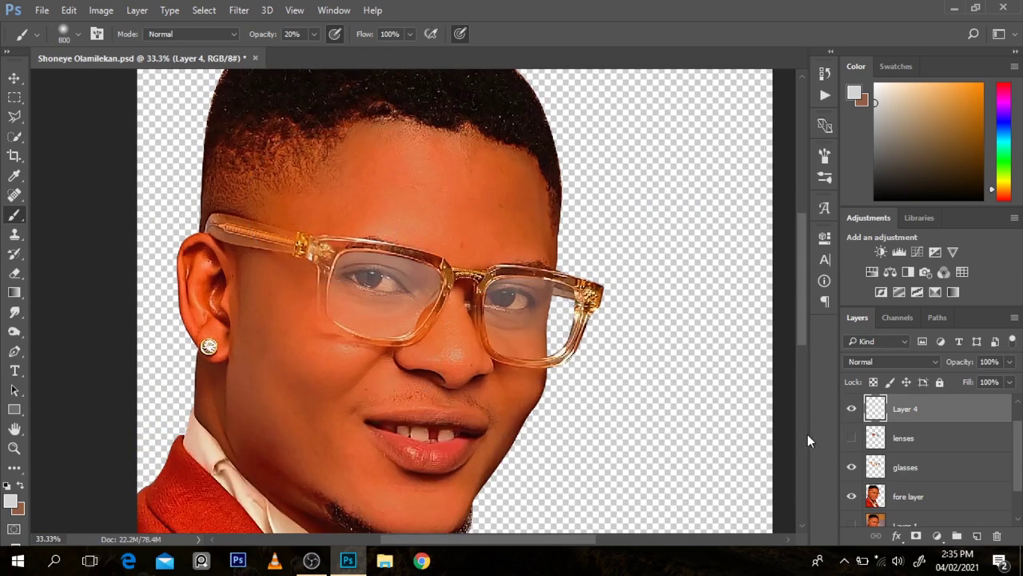
left_click(852, 495)
left_click(852, 495)
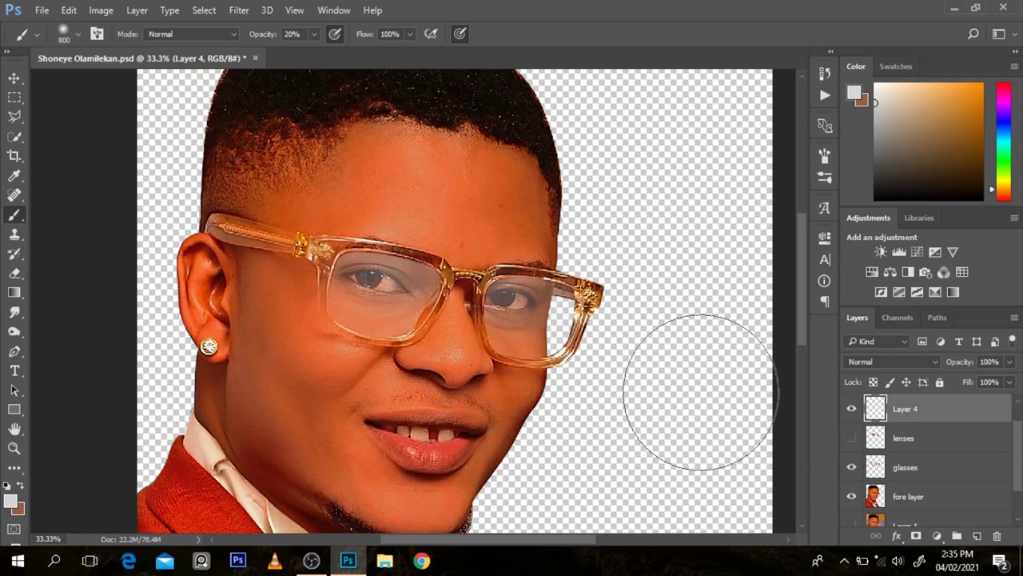
- Hide Layer 4, duplicate the fore layer, and clip the copy to the original fore layer
left_click(852, 408)
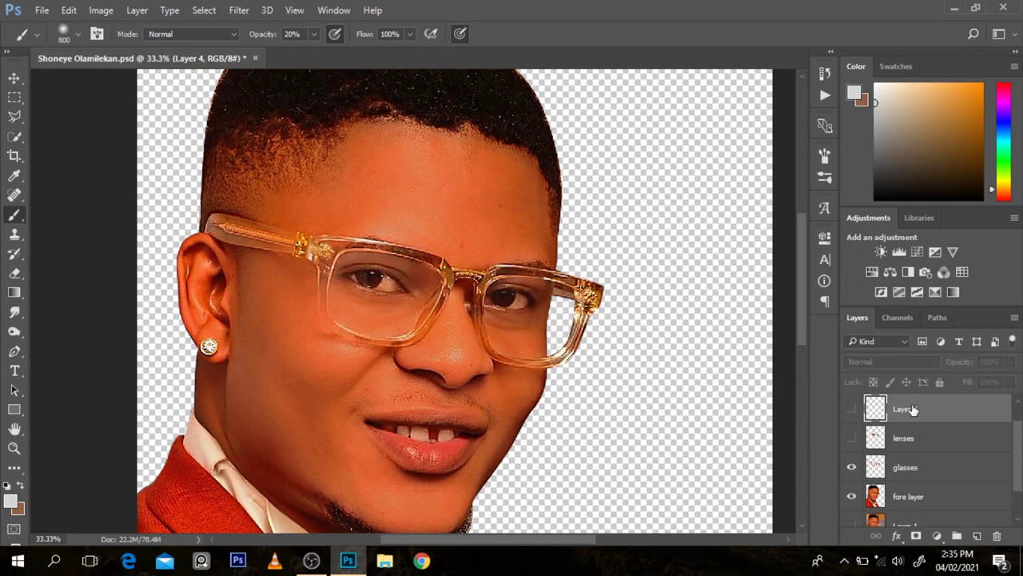
left_click(909, 495)
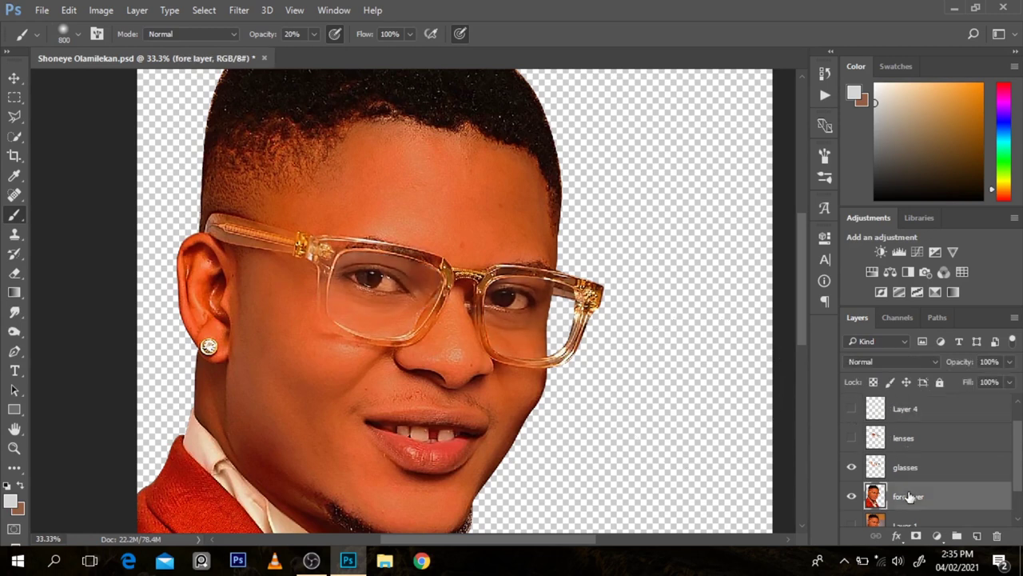
key("r")
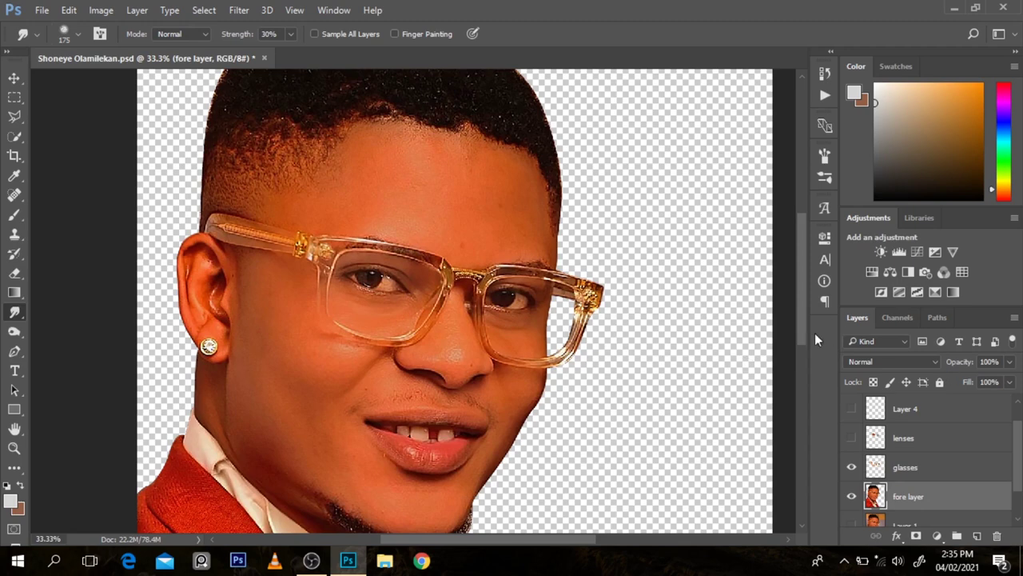
scroll(991, 471, "down", 1)
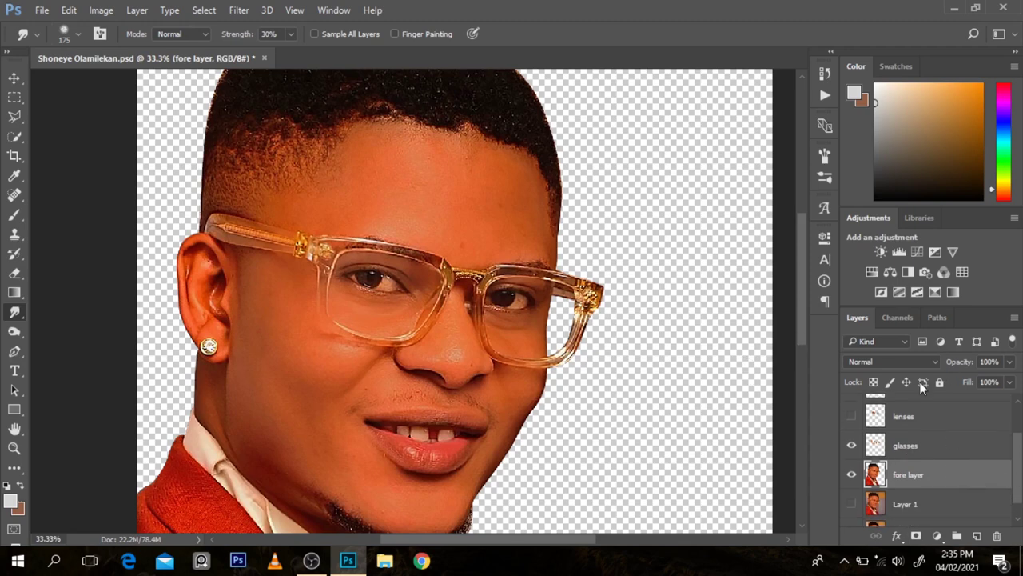
mouse_move(800, 319)
left_mouse_down()
mouse_move(812, 409)
mouse_move(794, 312)
left_mouse_up()
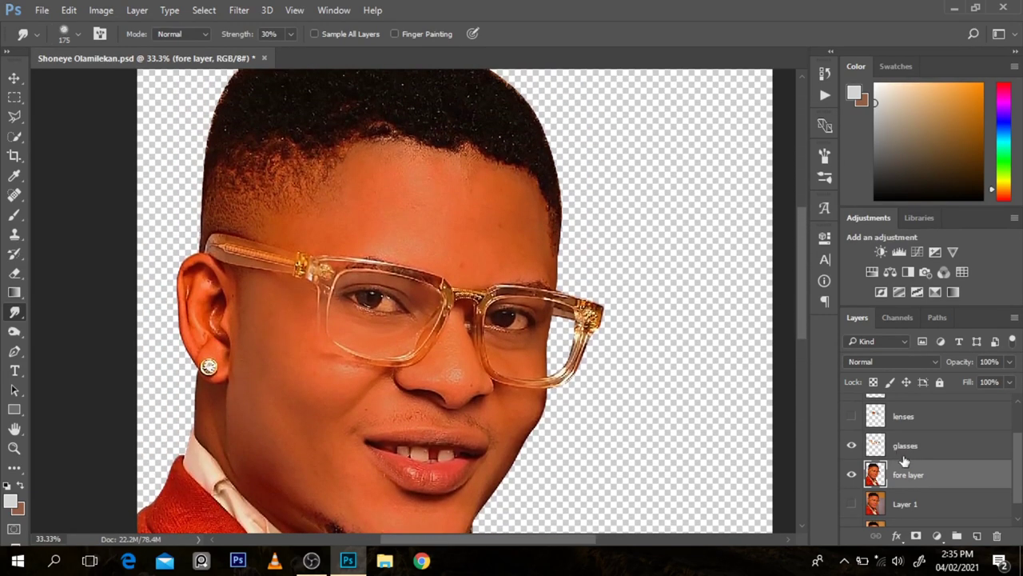
key("ctrl+j")
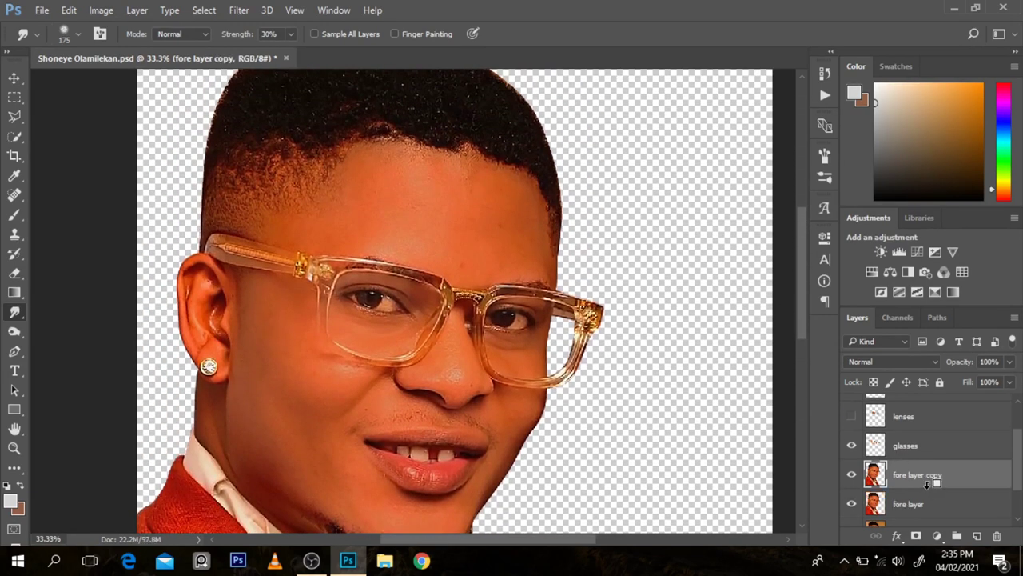
left_click(927, 483, "alt")
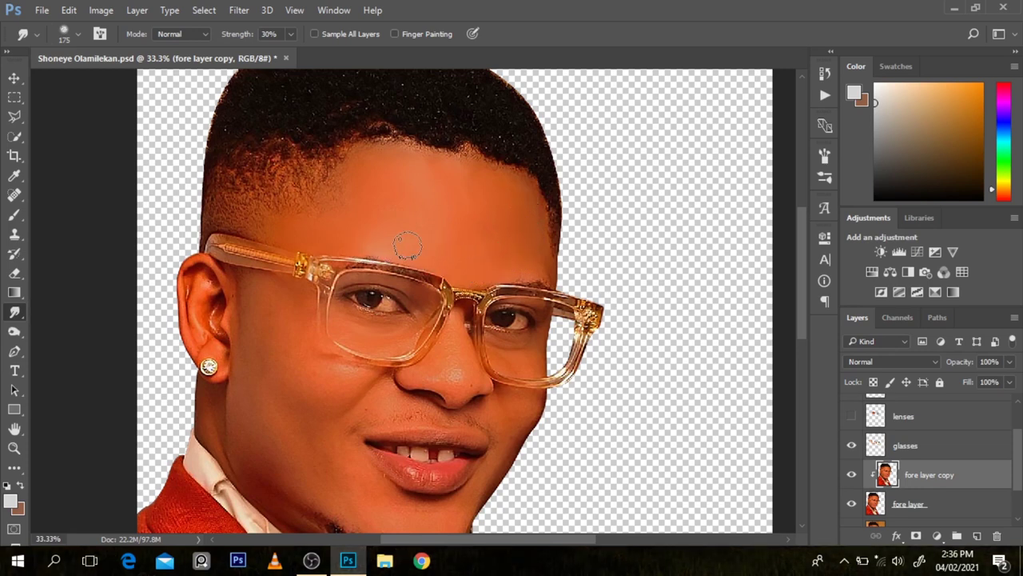
- Smooth the forehead, temple and skin below the near eye on the fore layer copy with the Smudge tool at 30% strength
key("bracketleft")
key("bracketleft")
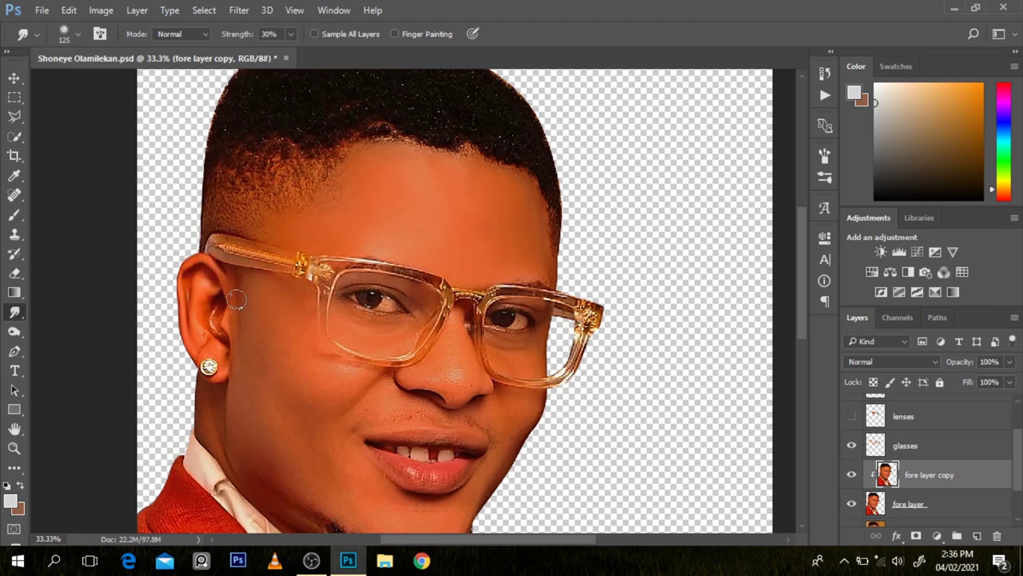
key("bracketleft")
key("bracketleft")
key("bracketright")
key("bracketright")
key("bracketright")
key("bracketright")
key("bracketright")
key("bracketleft")
key("bracketleft")
left_click_drag(338, 312, 400, 333)
key("bracketleft")
key("bracketleft")
- Smudge the skin around the ear, down the side of the face and across the upper forehead with 100 to 200 px tips
scroll(445, 346, "up", 1)
mouse_move(114, 390)
left_mouse_down()
mouse_move(91, 410)
mouse_move(82, 398)
mouse_move(104, 470)
mouse_move(95, 510)
mouse_move(117, 521)
mouse_move(104, 462)
mouse_move(119, 425)
mouse_move(123, 519)
mouse_move(94, 464)
mouse_move(84, 476)
mouse_move(71, 410)
left_mouse_up()
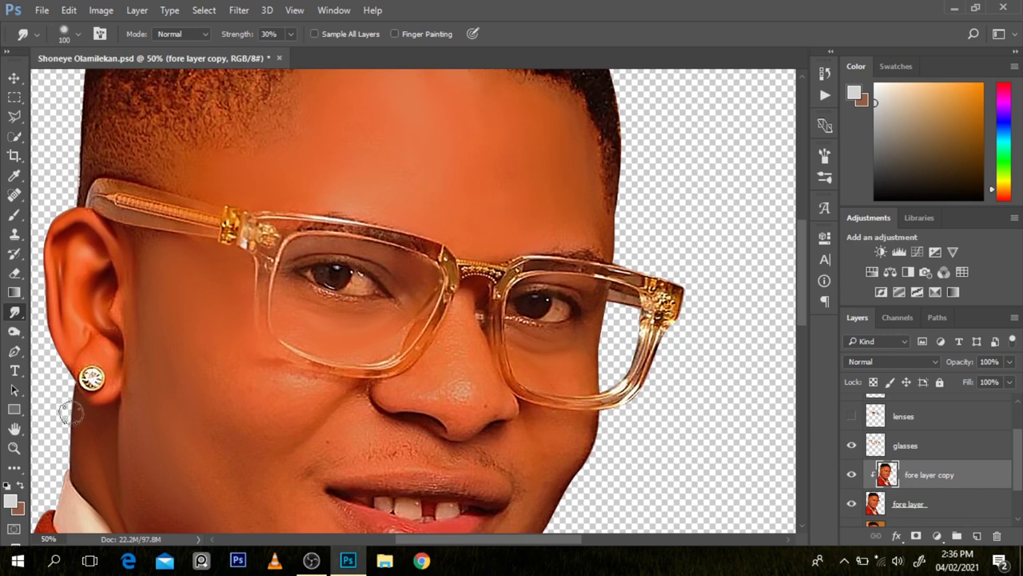
mouse_move(115, 298)
left_mouse_down()
mouse_move(117, 341)
mouse_move(79, 327)
mouse_move(70, 376)
mouse_move(94, 351)
mouse_move(109, 363)
mouse_move(108, 384)
mouse_move(120, 363)
mouse_move(137, 393)
left_mouse_up()
mouse_move(135, 294)
left_mouse_down()
mouse_move(117, 254)
mouse_move(82, 240)
mouse_move(77, 218)
mouse_move(130, 240)
left_mouse_up()
key("bracketright")
key("bracketright")
key("bracketright")
key("bracketright")
key("bracketleft")
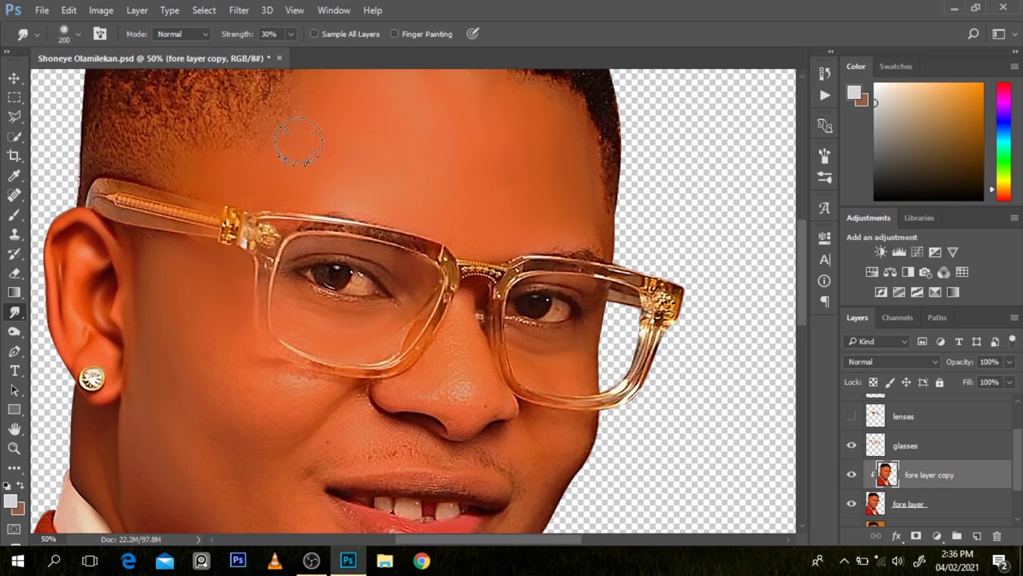
key("bracketleft")
key("bracketleft")
key("bracketleft")
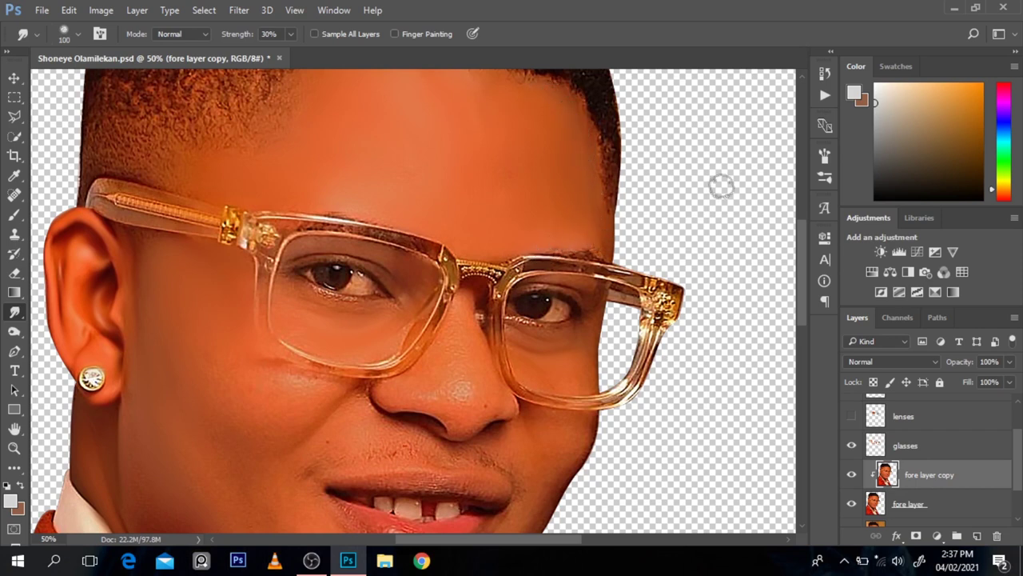
- Smudge the nose, the skin around both eyes and the near cheek smooth with tips between 70 and 100 px
scroll(798, 303, "down", 2)
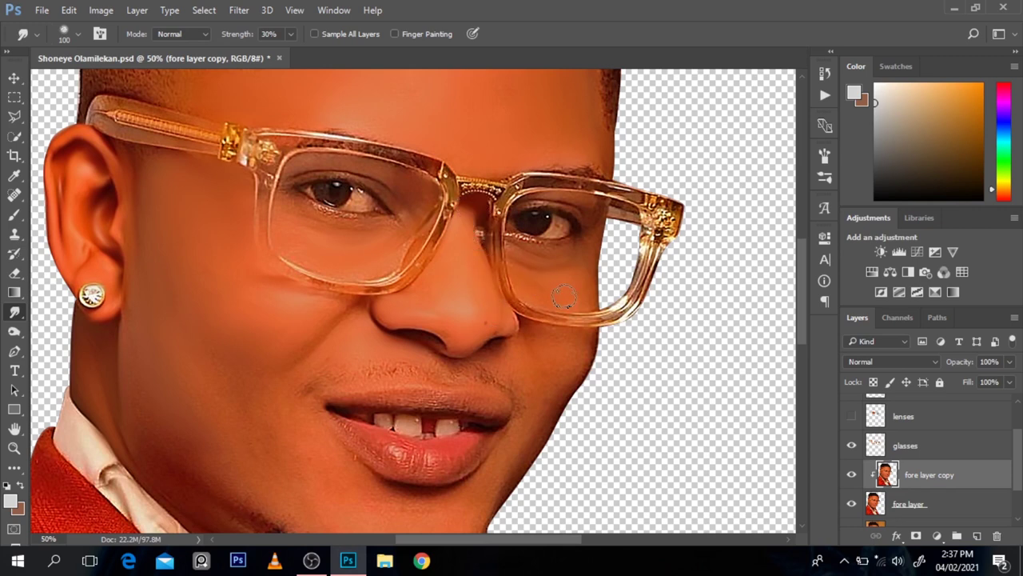
key("bracketleft")
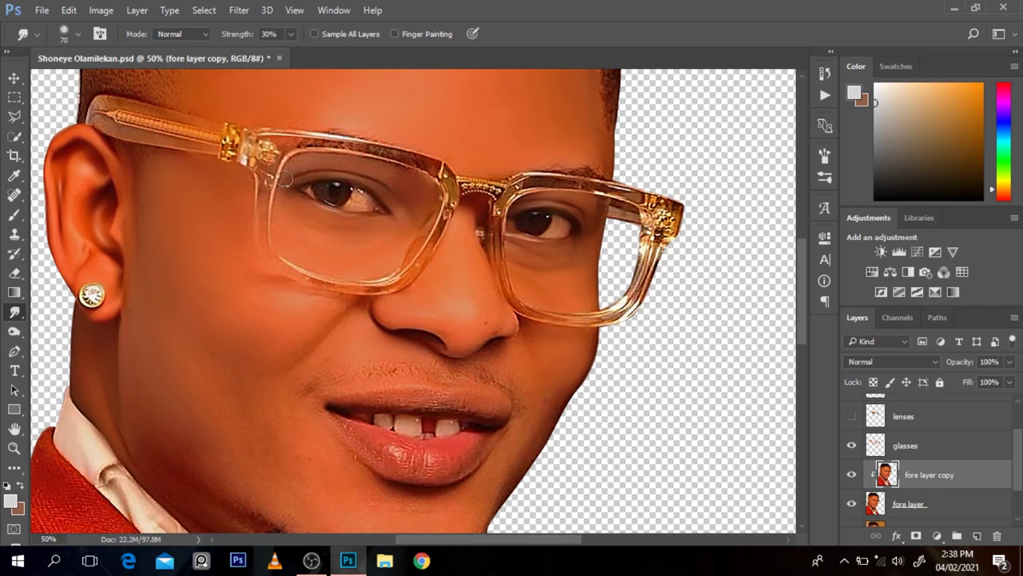
scroll(376, 210, "up", 1)
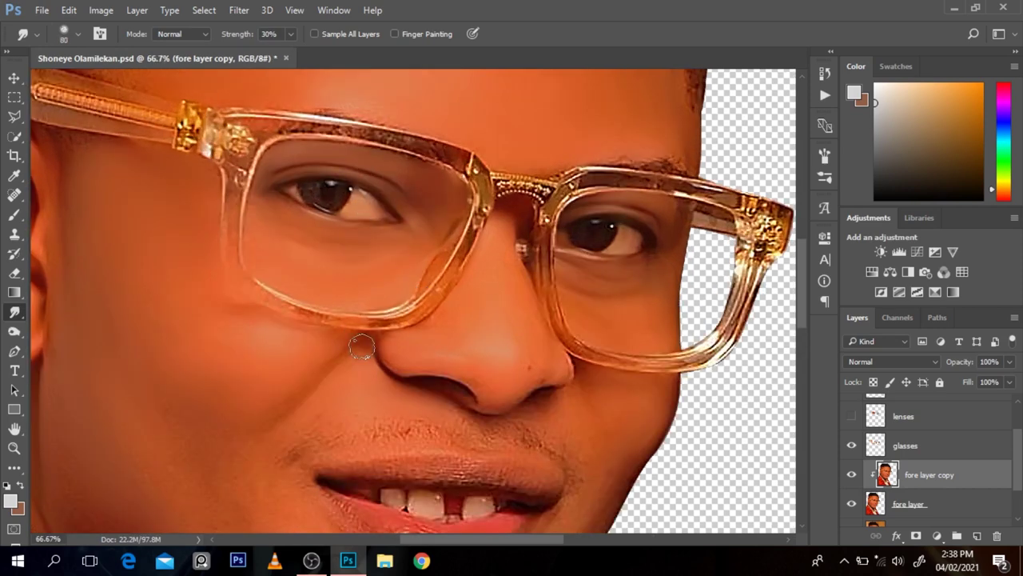
key("bracketright")
key("bracketright")
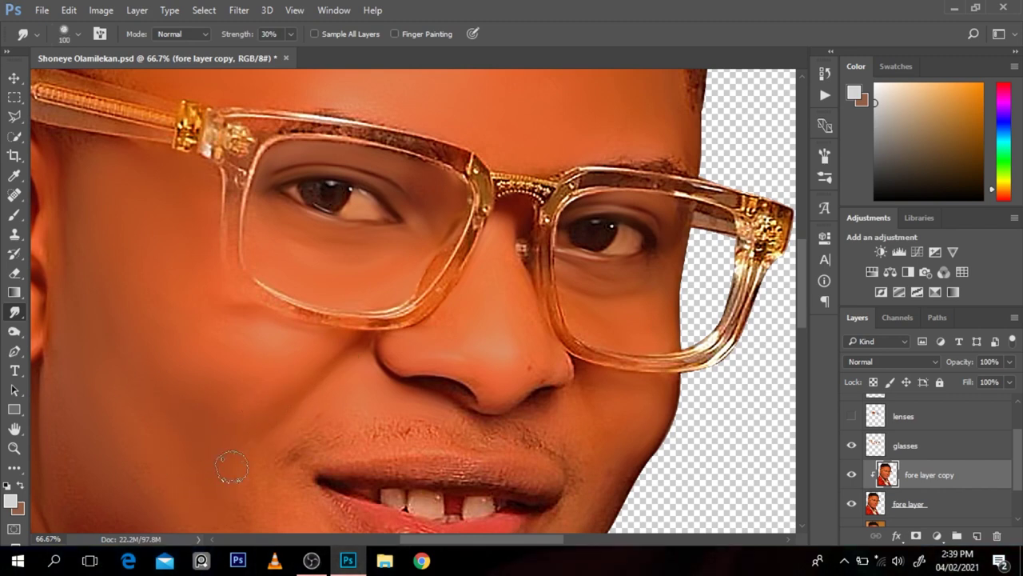
- Smudge the lower cheek, chin and jaw skin around the mouth, working up to a 100 px tip
key("bracketleft")
key("bracketleft")
key("bracketleft")
key("bracketleft")
key("bracketleft")
scroll(672, 288, "down", 3)
key("bracketright")
key("bracketright")
key("bracketright")
key("bracketright")
key("bracketright")
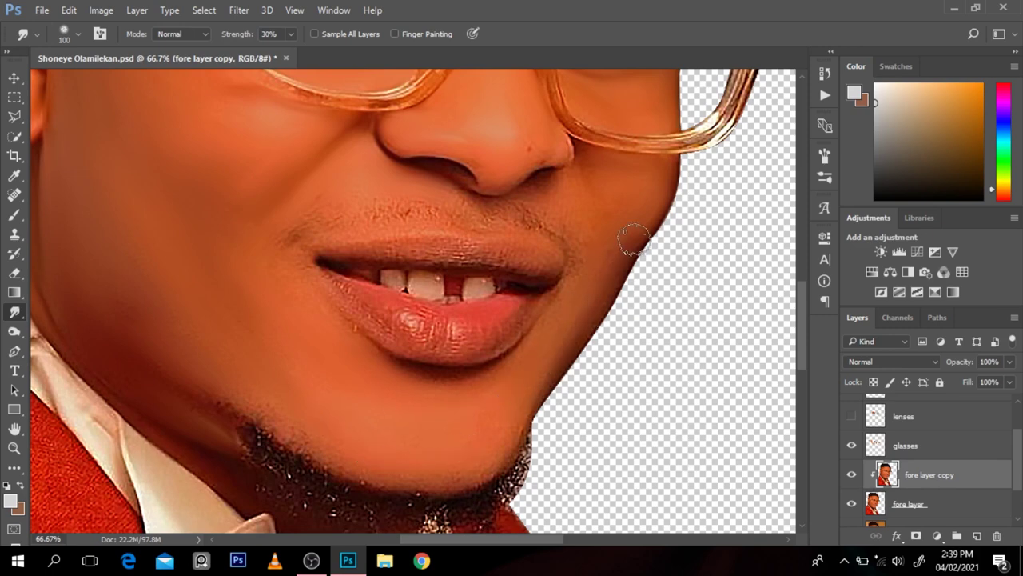
- Smooth the far cheek and the forehead skin above the eyebrows with an 80 px Smudge tip
key("bracketleft")
key("bracketleft")
scroll(575, 240, "up", 5)
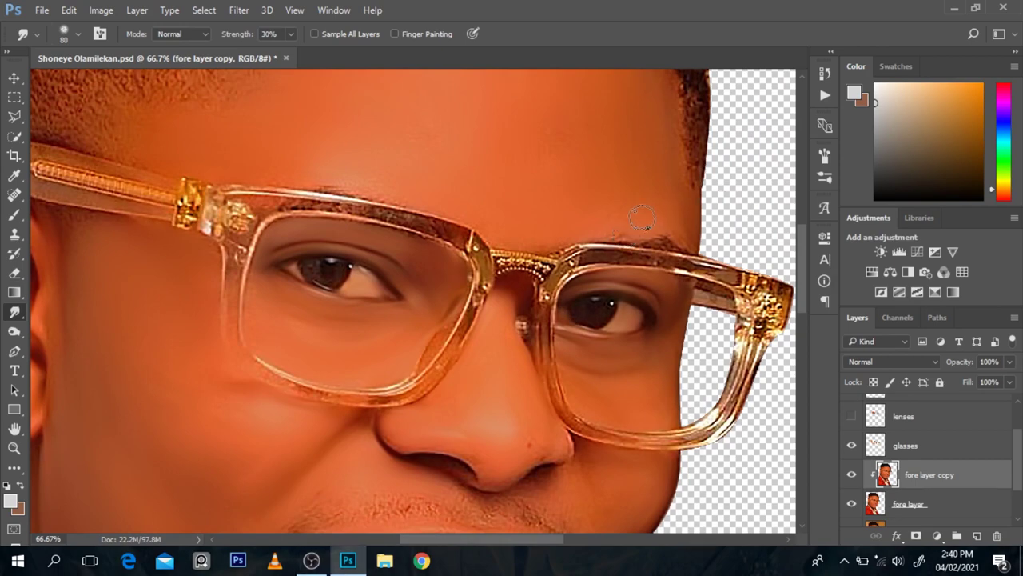
scroll(807, 277, "up", 1)
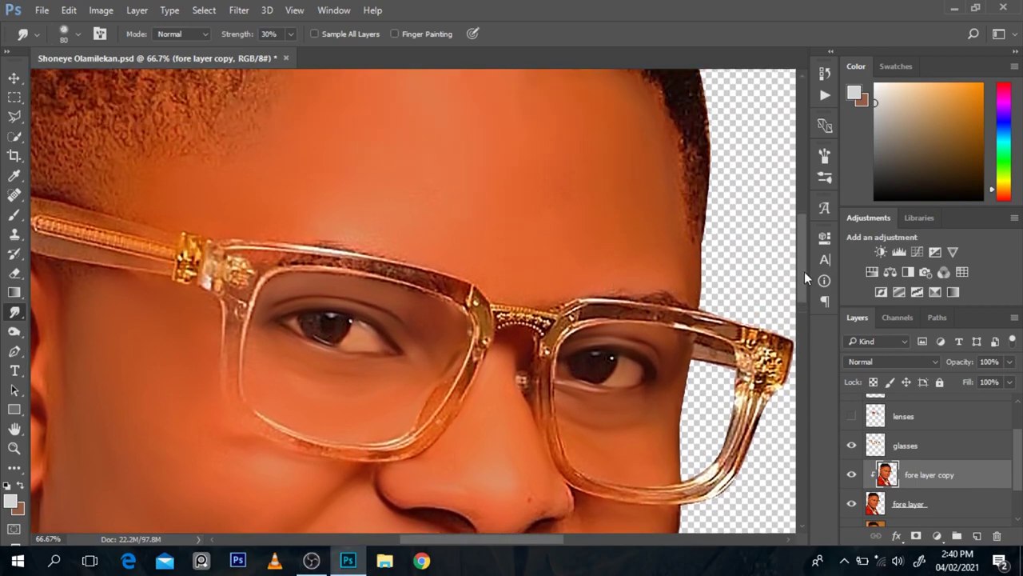
- Compare the face with the smudged fore layer copy shown and hidden
scroll(738, 265, "down", 2)
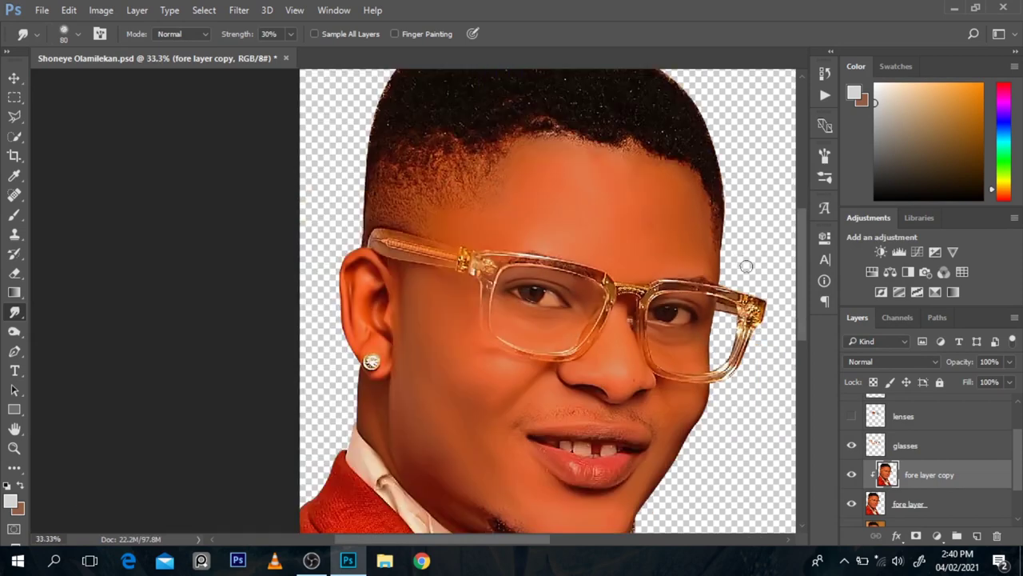
left_click(851, 474)
left_click(850, 474)
left_click(850, 475)
left_click(849, 474)
scroll(803, 296, "down", 1)
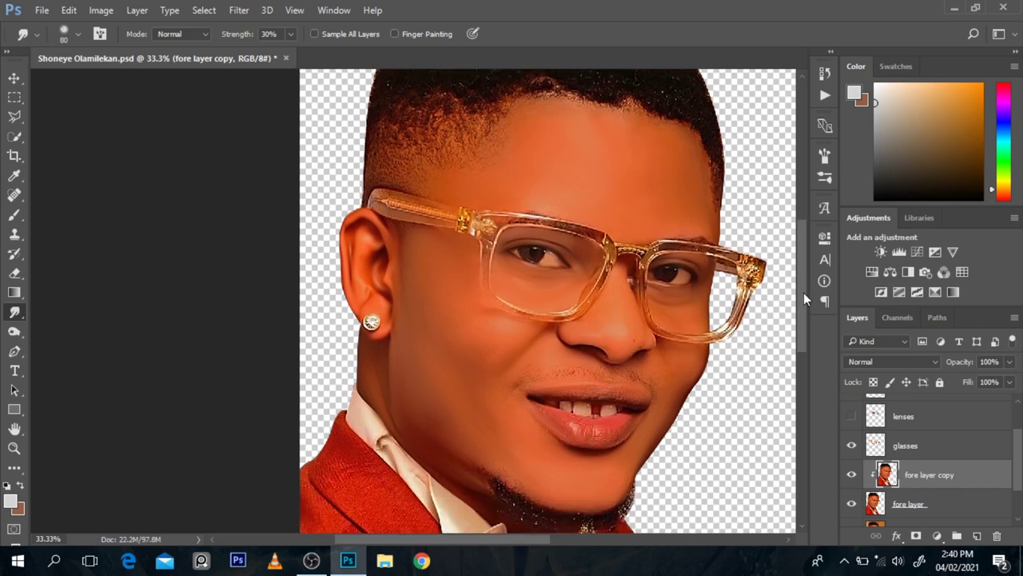
- Duplicate the glasses layer and clip the copy to the original glasses layer
left_click(654, 188, "ctrl")
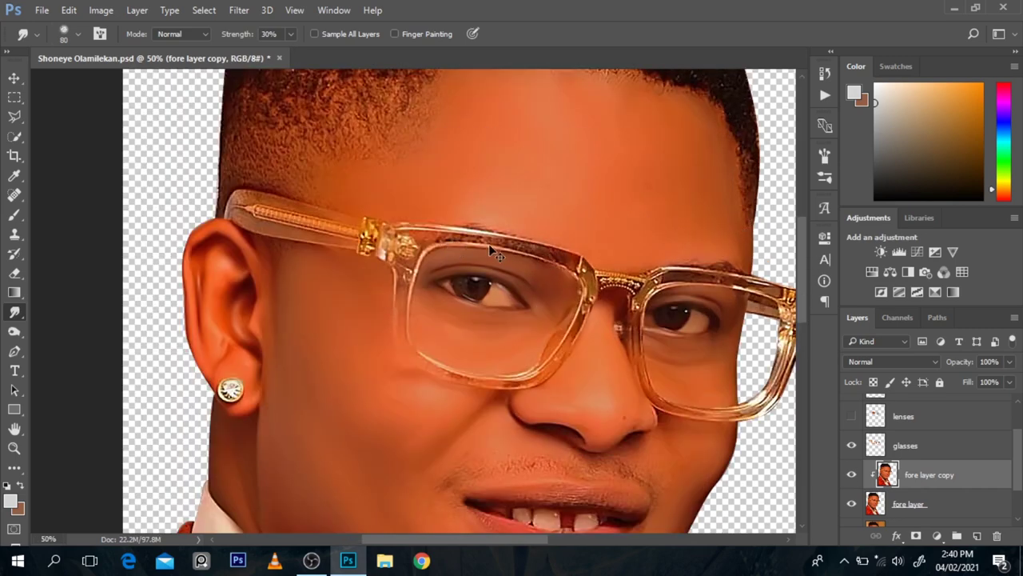
left_click(579, 274, "ctrl")
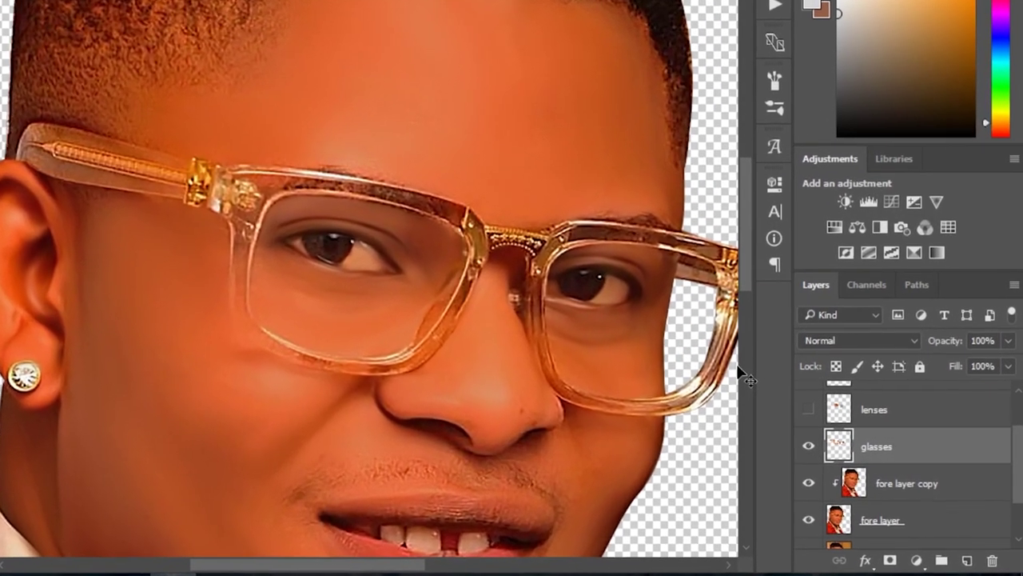
key("ctrl+j")
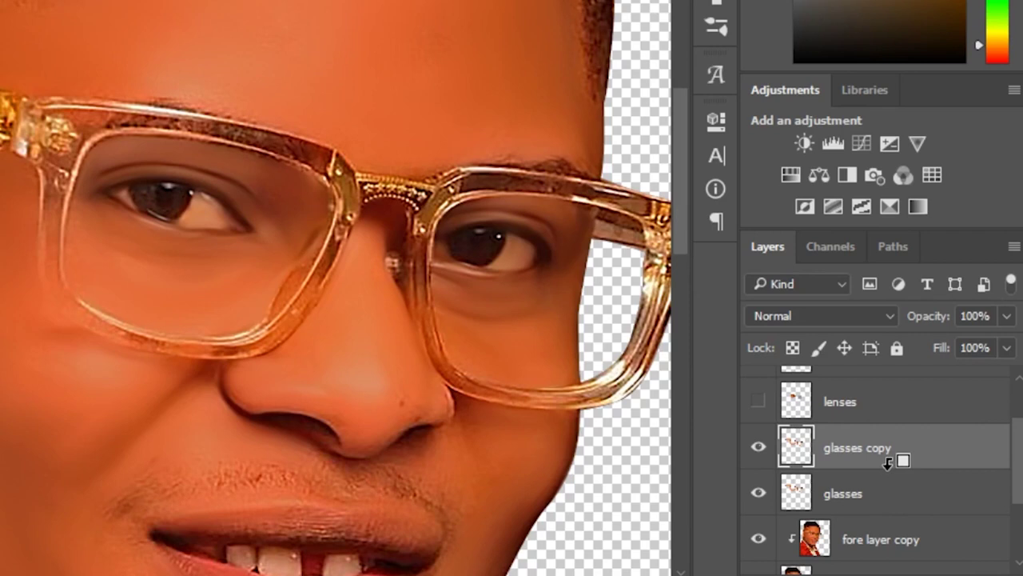
left_click(887, 464, "alt")
left_click(889, 477, "alt")
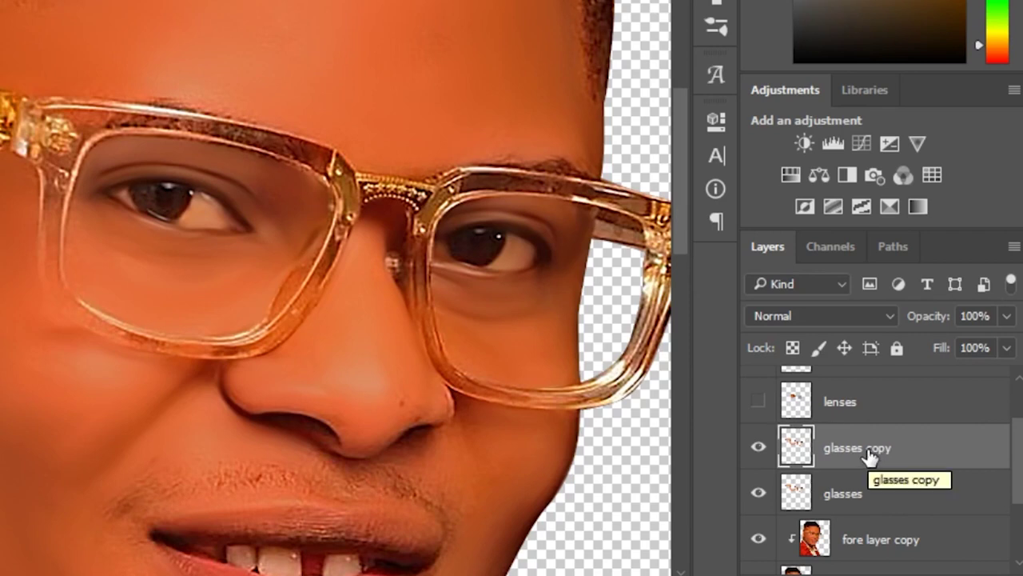
right_click(870, 454)
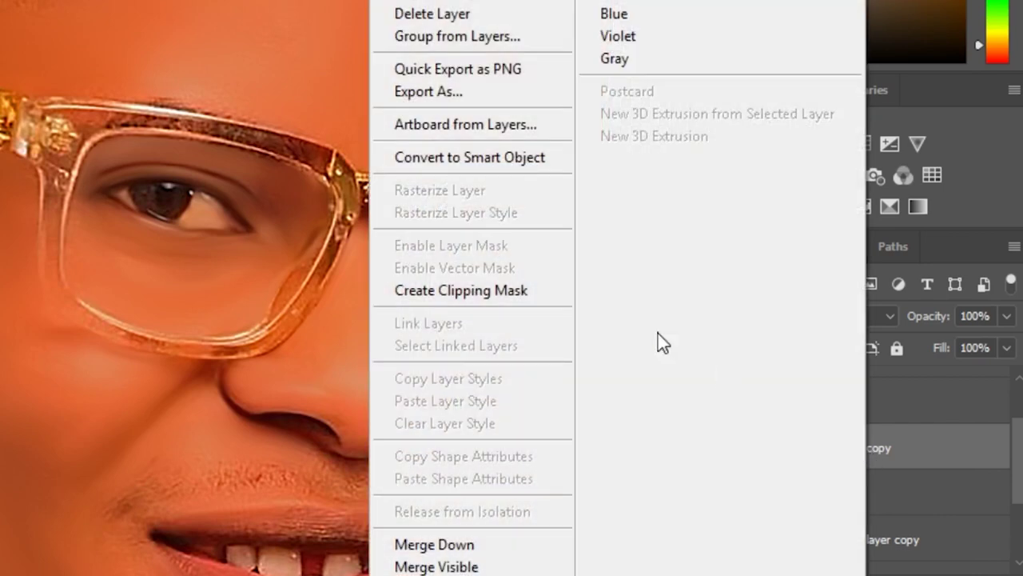
left_click(543, 290)
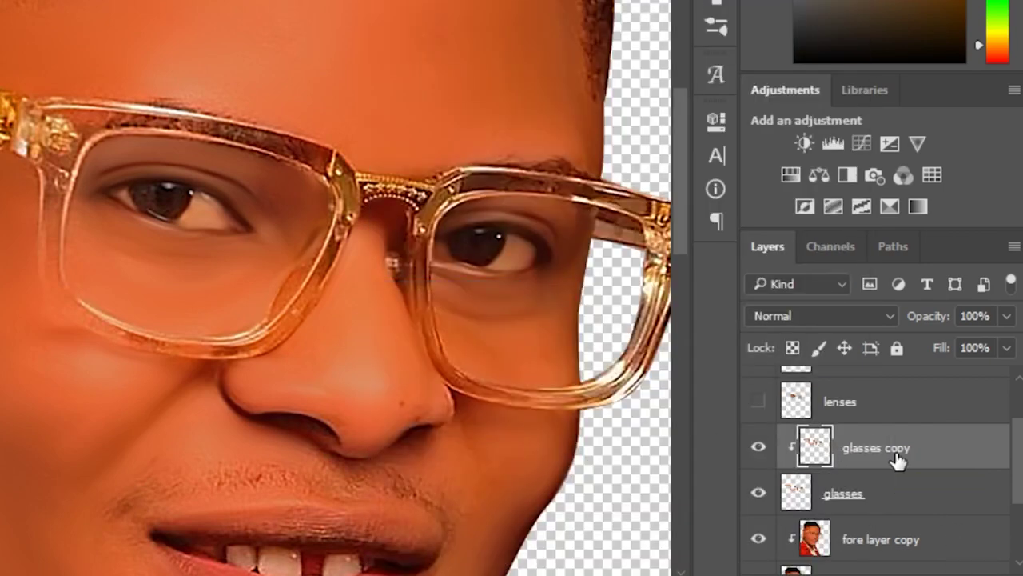
key("ctrl+alt+g")
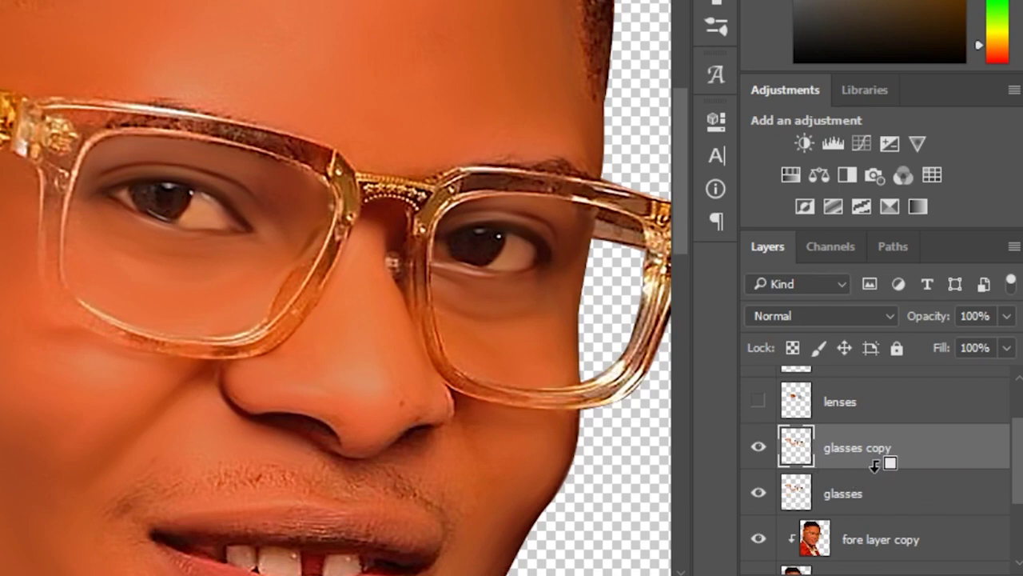
left_click(876, 465, "alt")
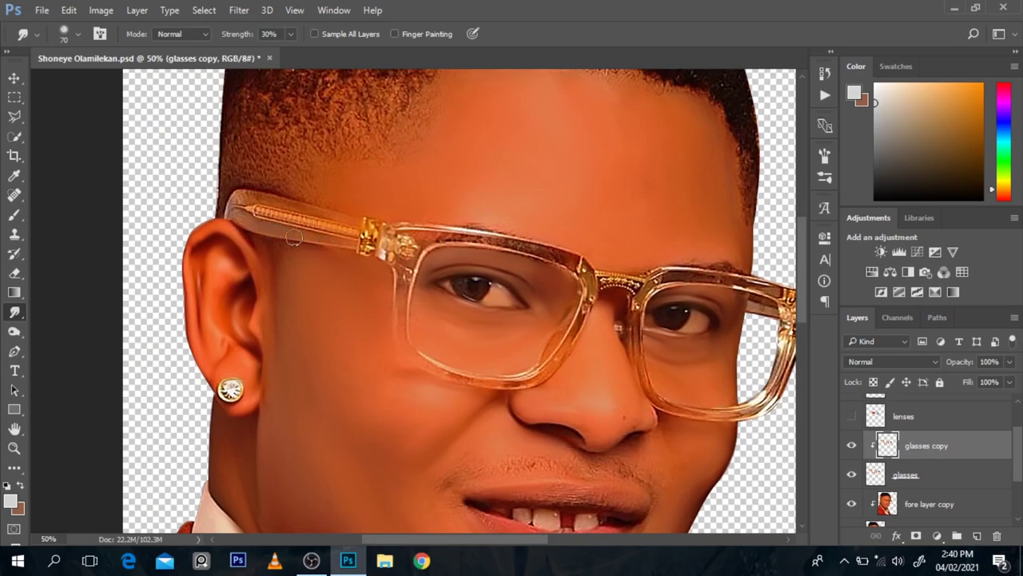
- Smudge the near temple arm and parts of the glasses frame on the clipped copy with a 70 px tip at 30% strength
left_click_drag(221, 194, 246, 196)
left_click_drag(234, 202, 319, 225)
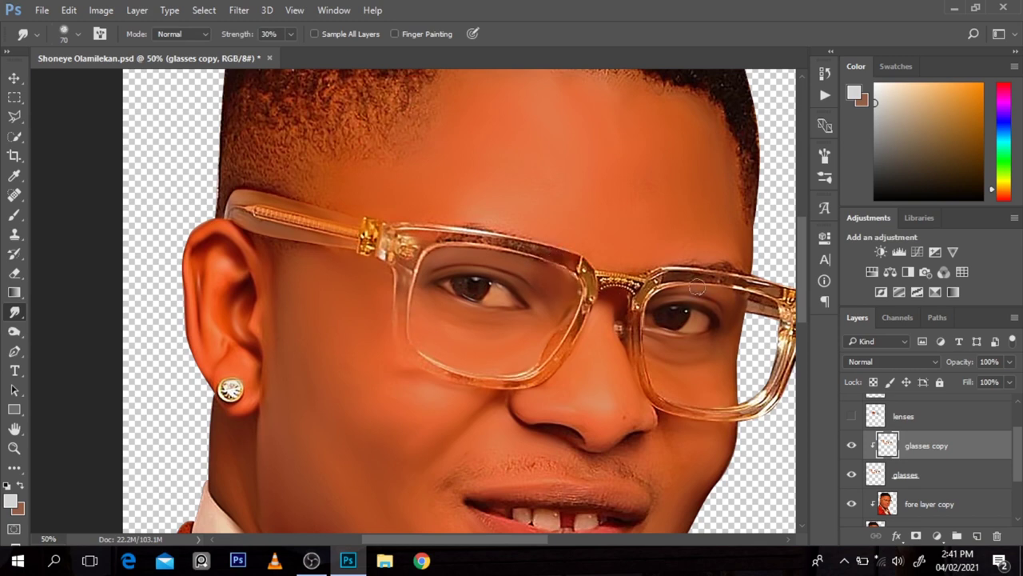
left_click_drag(633, 310, 636, 344)
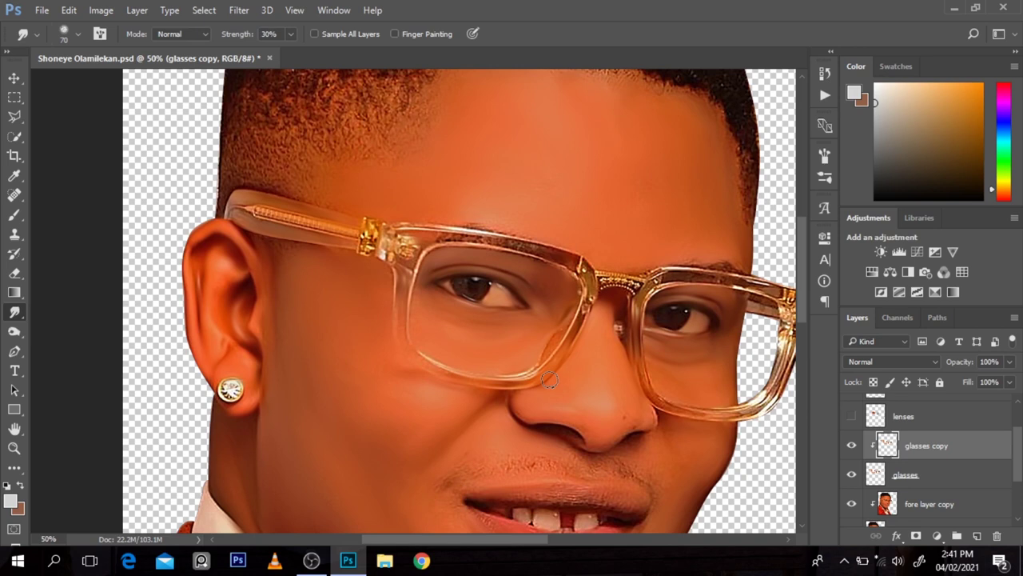
- Create a second clipped copy of the original glasses layer beneath the smudged copy
left_click(852, 448)
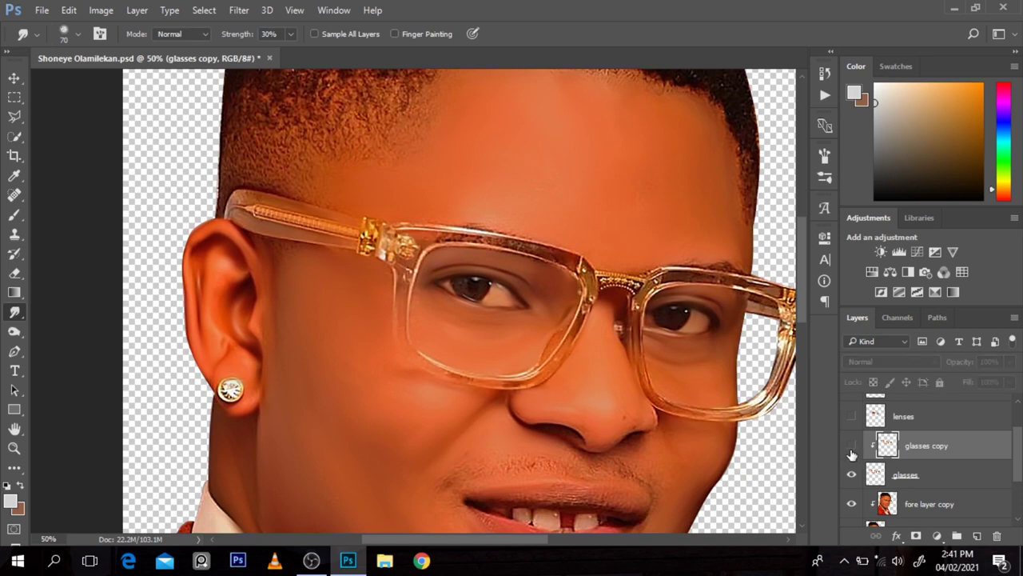
left_click(925, 478)
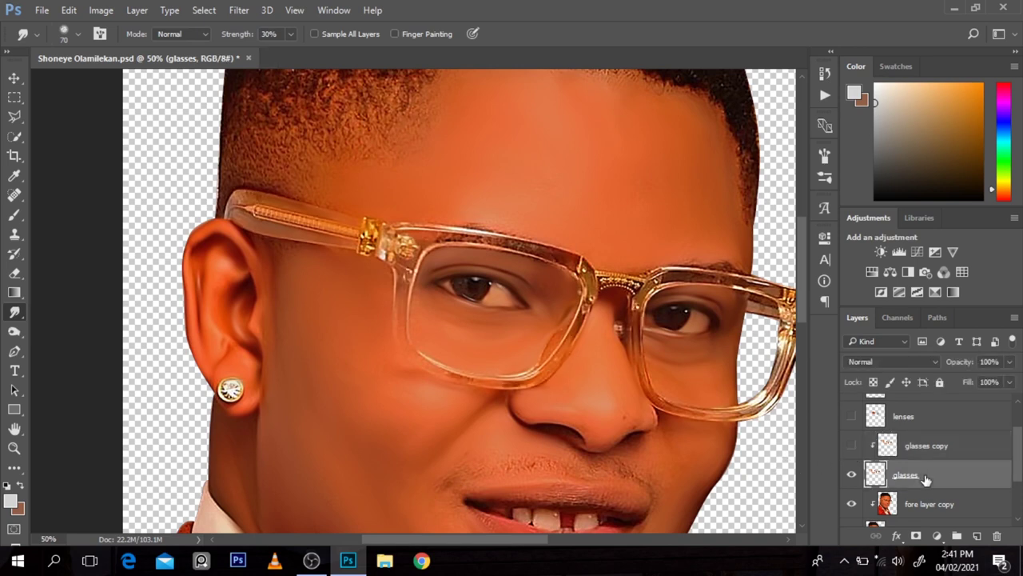
key("ctrl+j")
left_click(852, 448)
left_click_drag(430, 544, 466, 543)
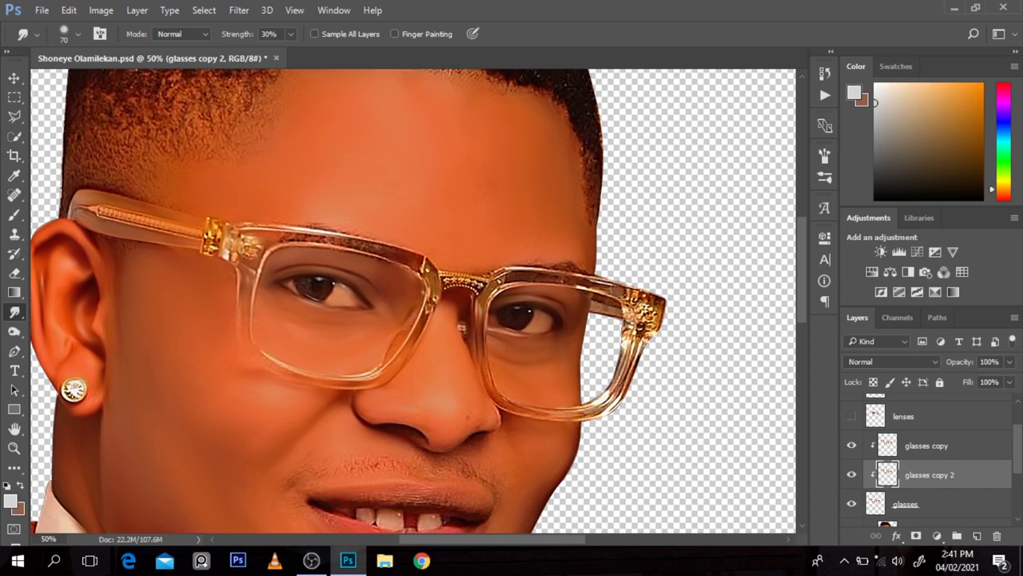
- Rename the glasses copy layer as glasses smudged layer
left_click(916, 452)
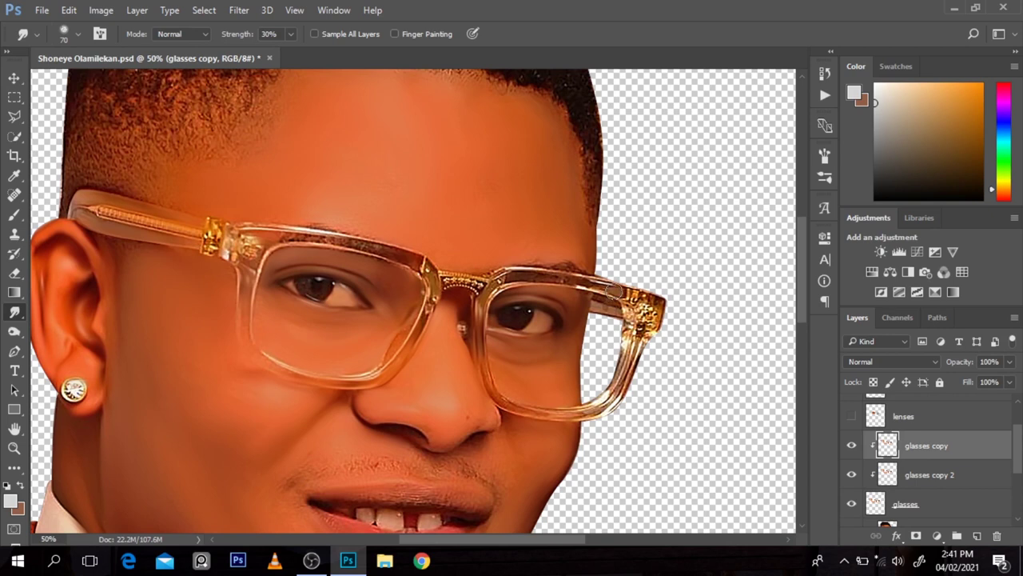
double_click(940, 446)
type("smudged la")
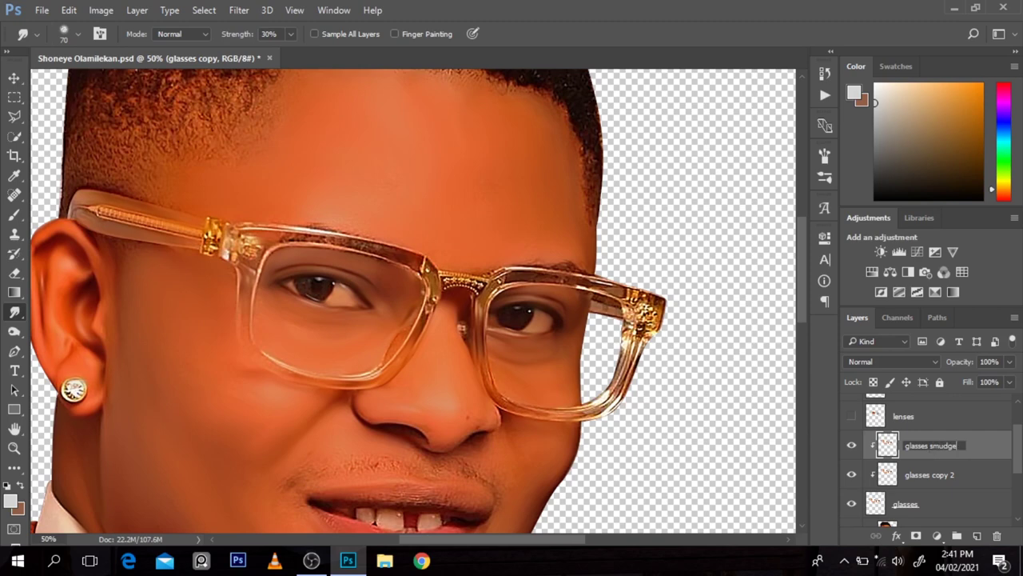
type("yer")
- Rename the glasses copy 2 layer as glasses oilpainted layer
left_click(935, 475)
right_click(935, 476)
key("Escape")
double_click(936, 475)
left_click_drag(955, 477, 923, 485)
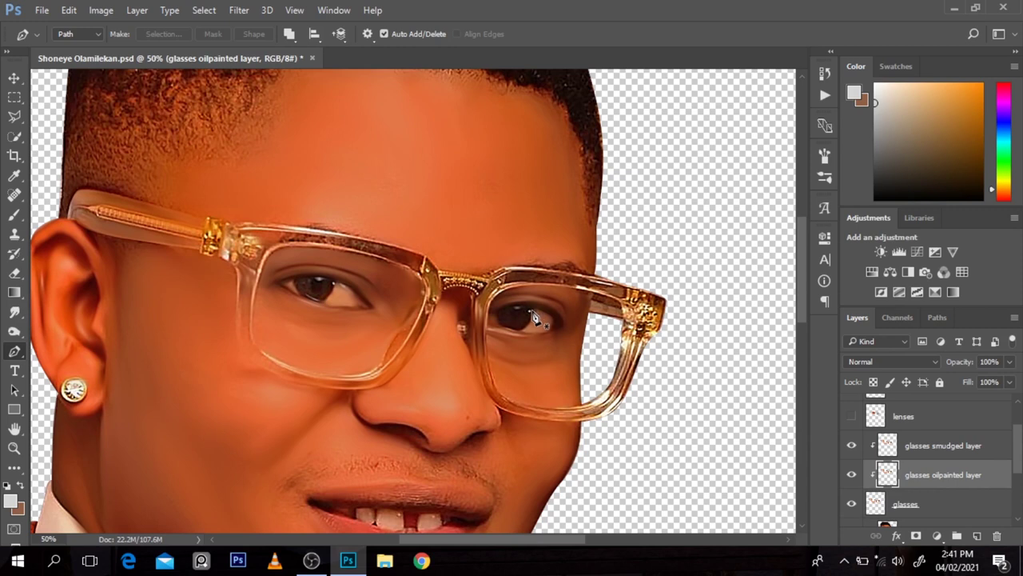
- Smudge the frame around both lenses on the glasses smudged layer with a 70 px tip, undoing the smear over the far hinge
key("r")
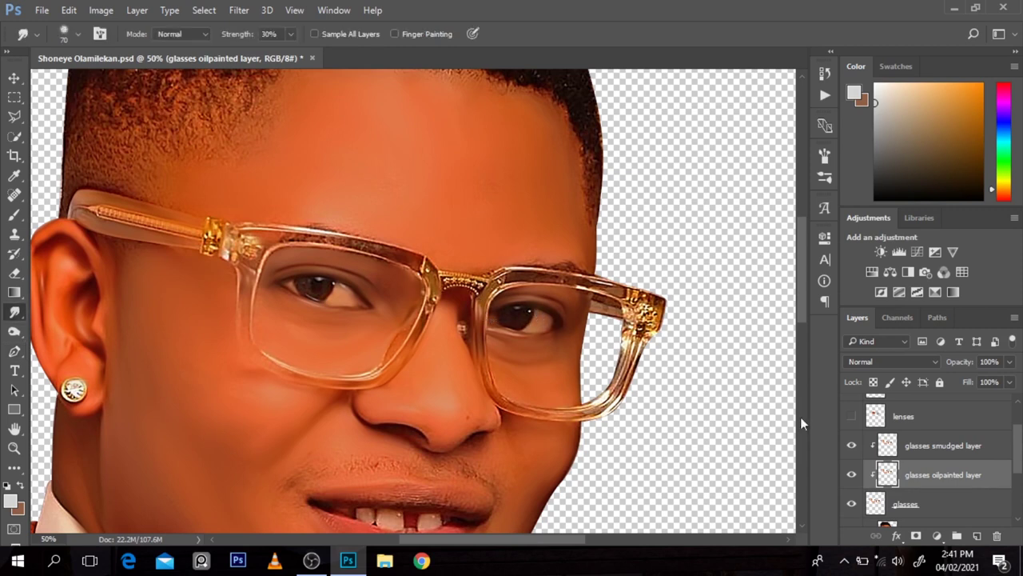
left_click(943, 446)
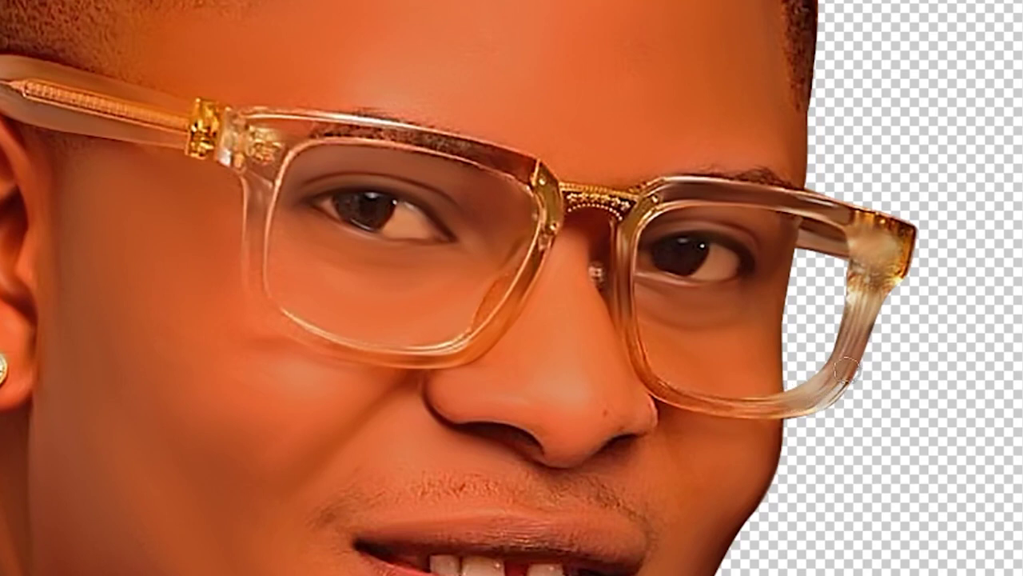
key("ctrl+z")
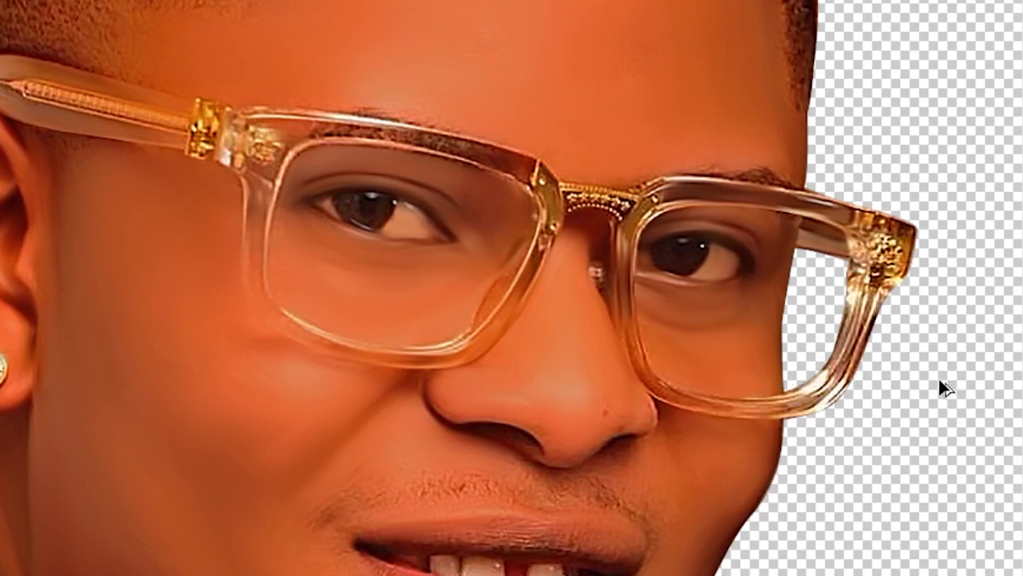
mouse_move(872, 346)
left_mouse_down()
mouse_move(864, 297)
mouse_move(868, 318)
mouse_move(824, 391)
mouse_move(874, 335)
mouse_move(871, 318)
mouse_move(804, 395)
mouse_move(849, 311)
mouse_move(812, 369)
mouse_move(829, 371)
mouse_move(824, 383)
mouse_move(760, 413)
mouse_move(792, 405)
mouse_move(689, 402)
mouse_move(651, 379)
mouse_move(666, 390)
mouse_move(638, 363)
mouse_move(632, 329)
mouse_move(633, 341)
mouse_move(645, 377)
mouse_move(622, 258)
mouse_move(659, 206)
mouse_move(634, 225)
left_mouse_up()
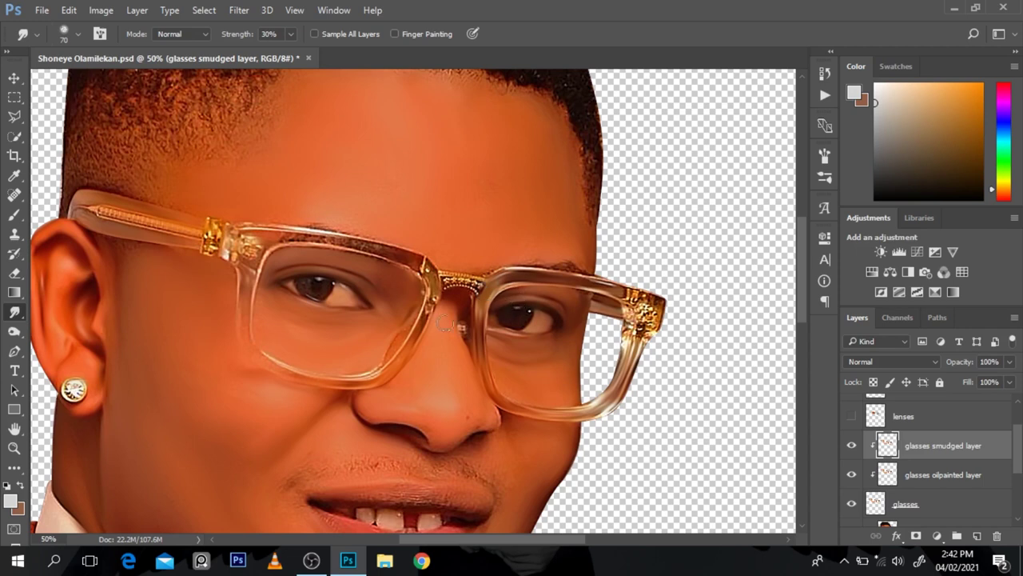
mouse_move(402, 262)
left_mouse_down()
mouse_move(387, 263)
mouse_move(434, 282)
mouse_move(423, 326)
left_mouse_up()
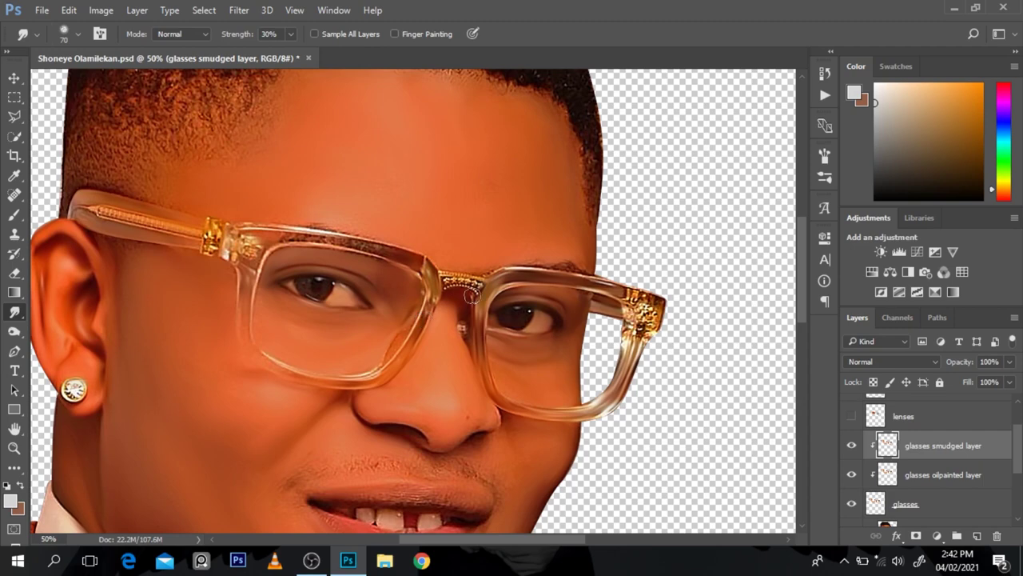
key("h")
left_click(524, 272)
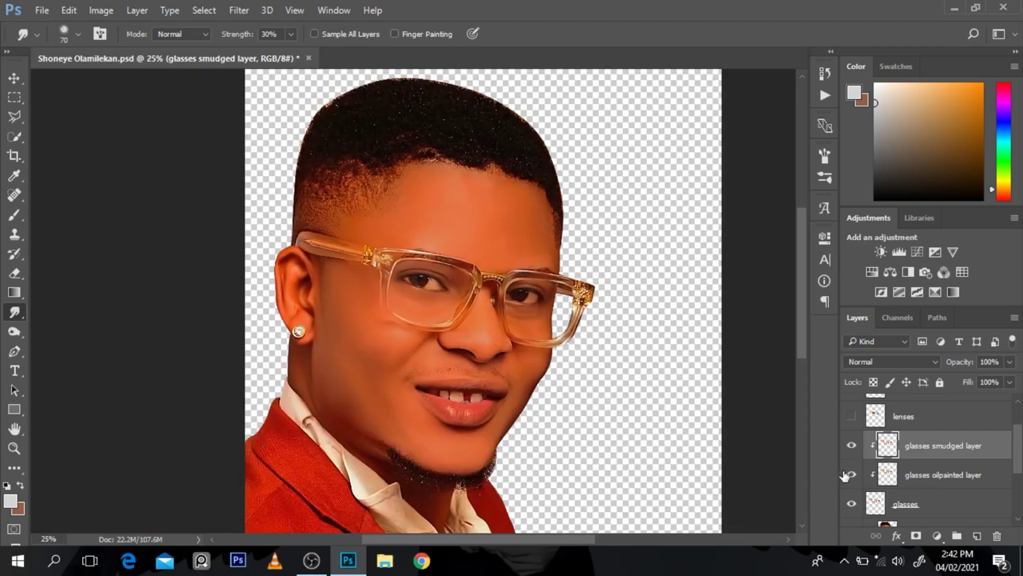
- Hide the glasses smudged layer and select the glasses oilpainted layer
left_click(851, 448)
left_click(852, 446)
left_click(919, 476)
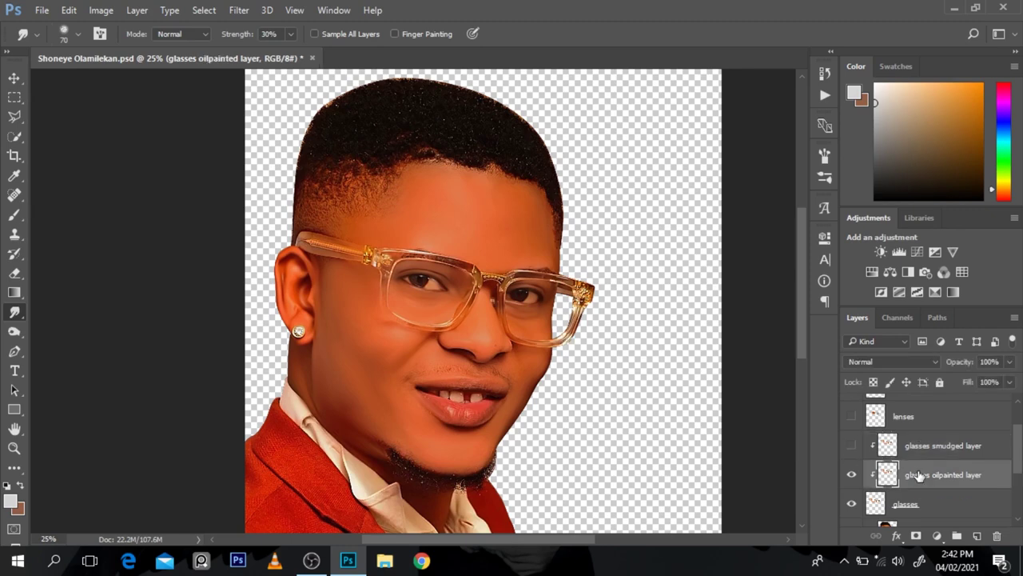
left_click(233, 9)
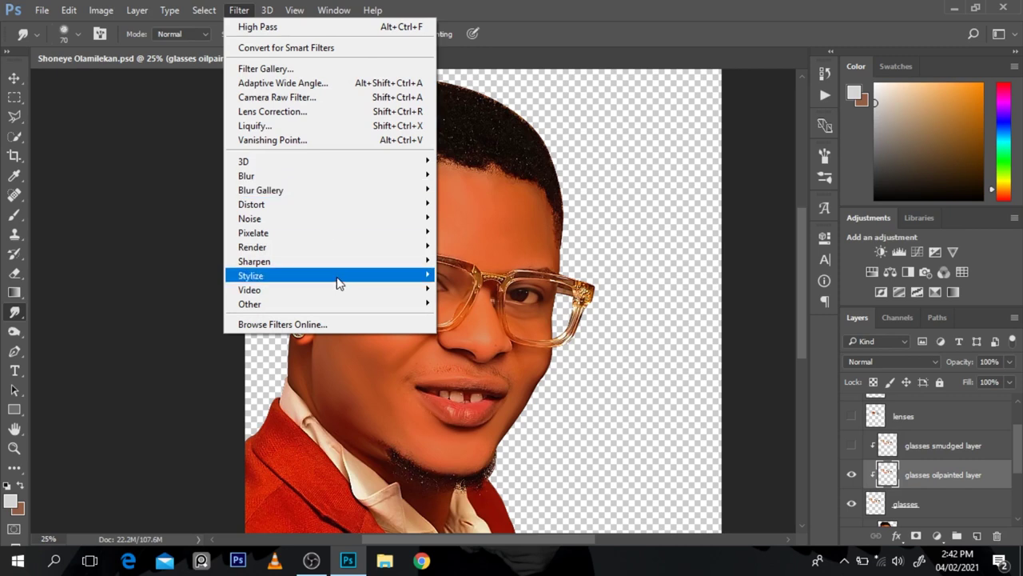
mouse_move(339, 276)
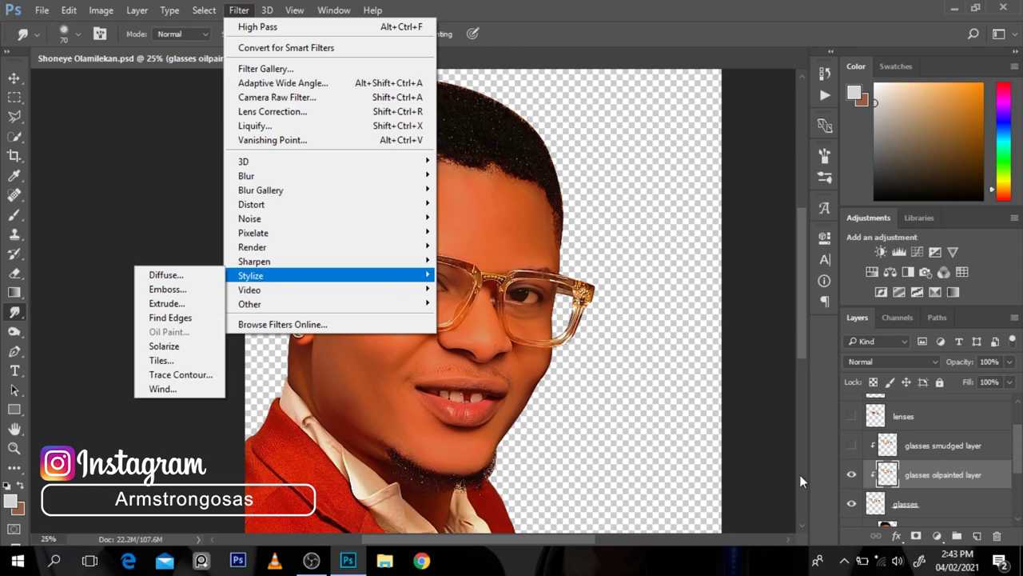
key("Escape")
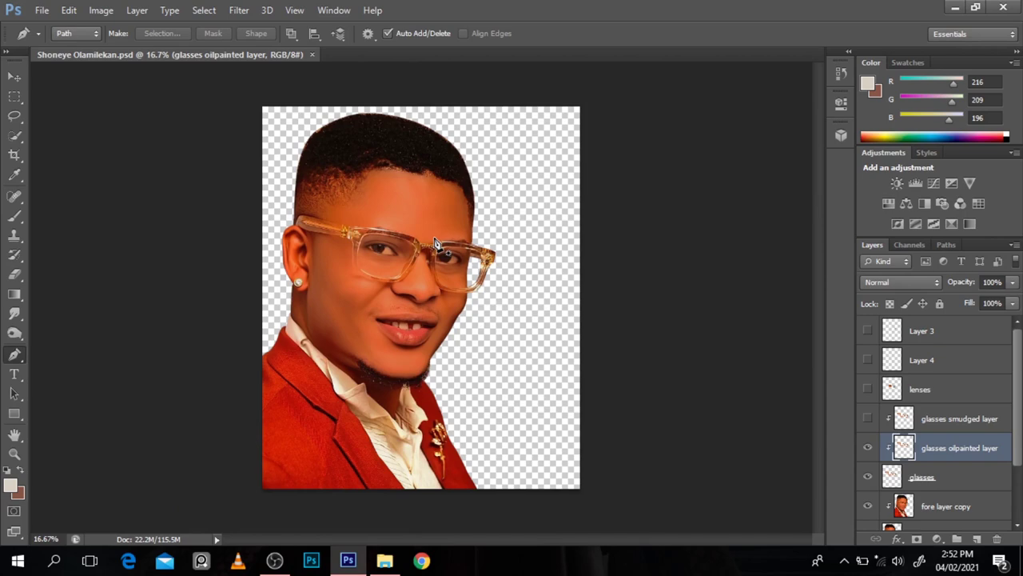
- Start the Oil Paint filter on the glasses oilpainted layer and set its Shine to 0
scroll(408, 236, "up", 1)
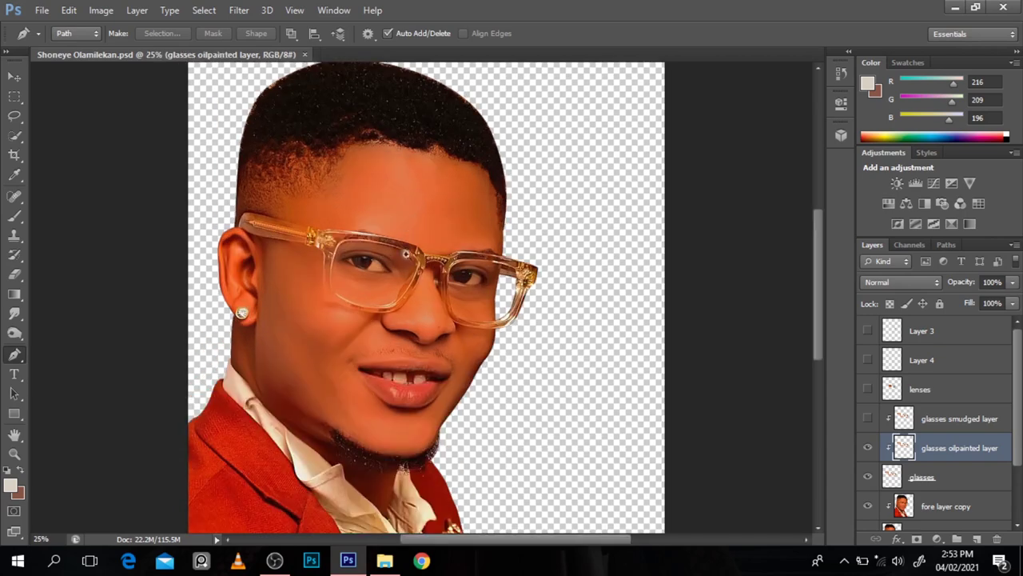
scroll(401, 264, "up", 1)
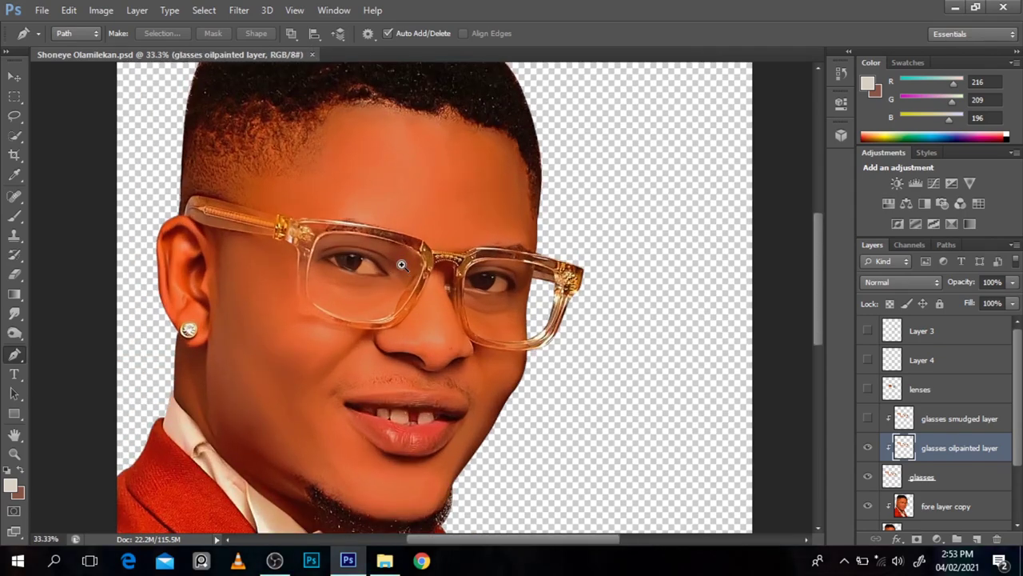
key("c")
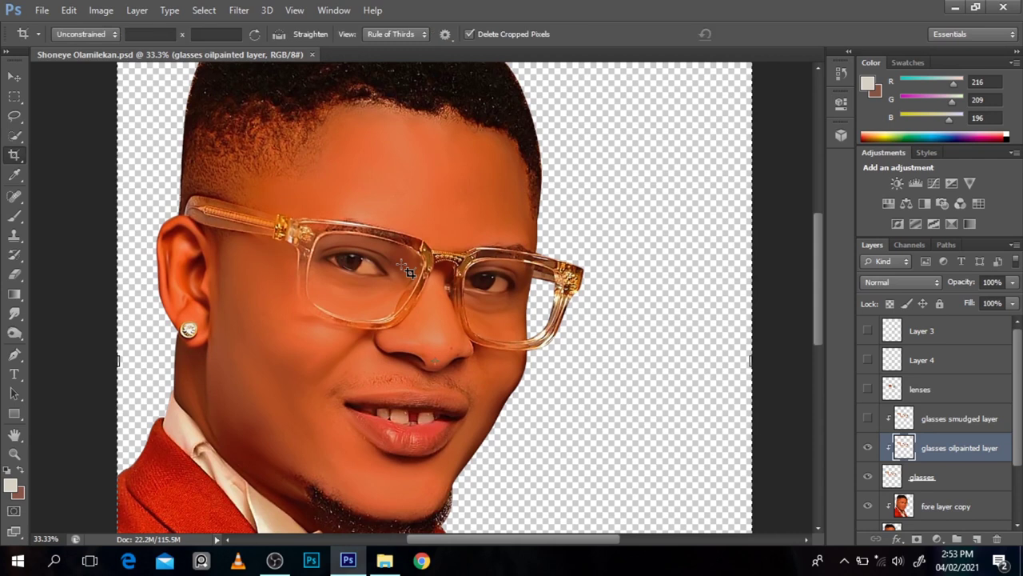
key("v")
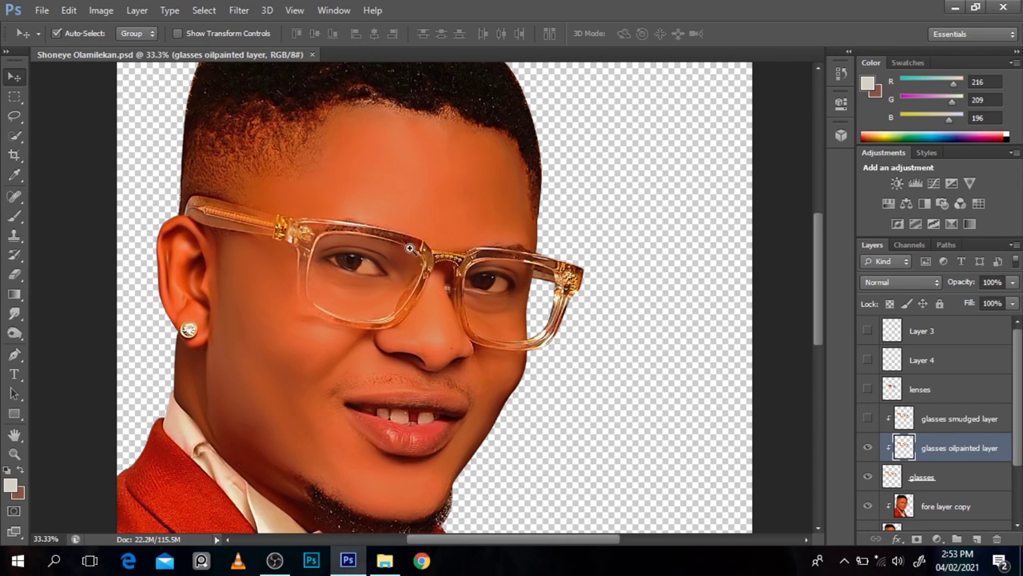
left_click(868, 419)
left_click(239, 10)
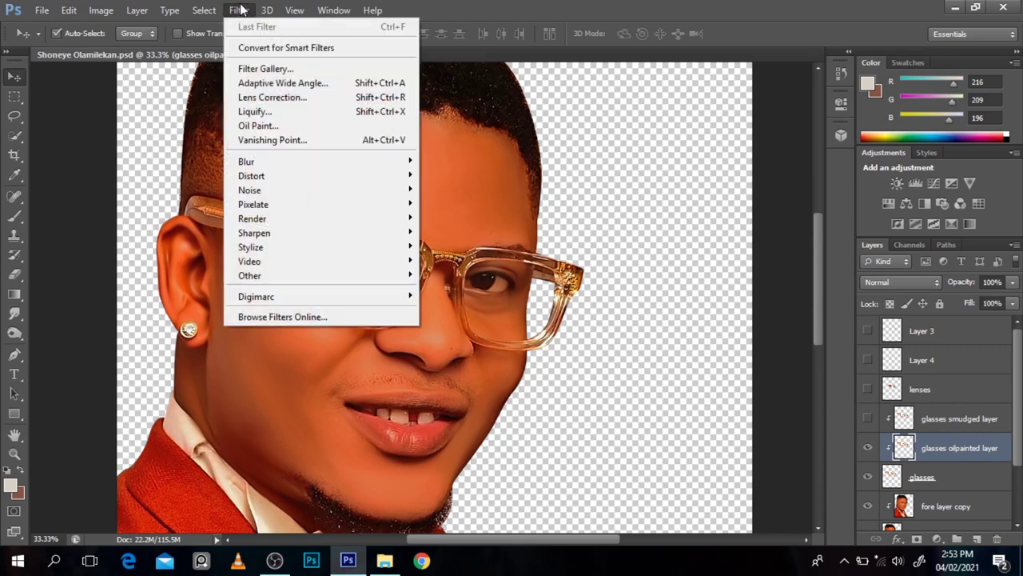
left_click(266, 126)
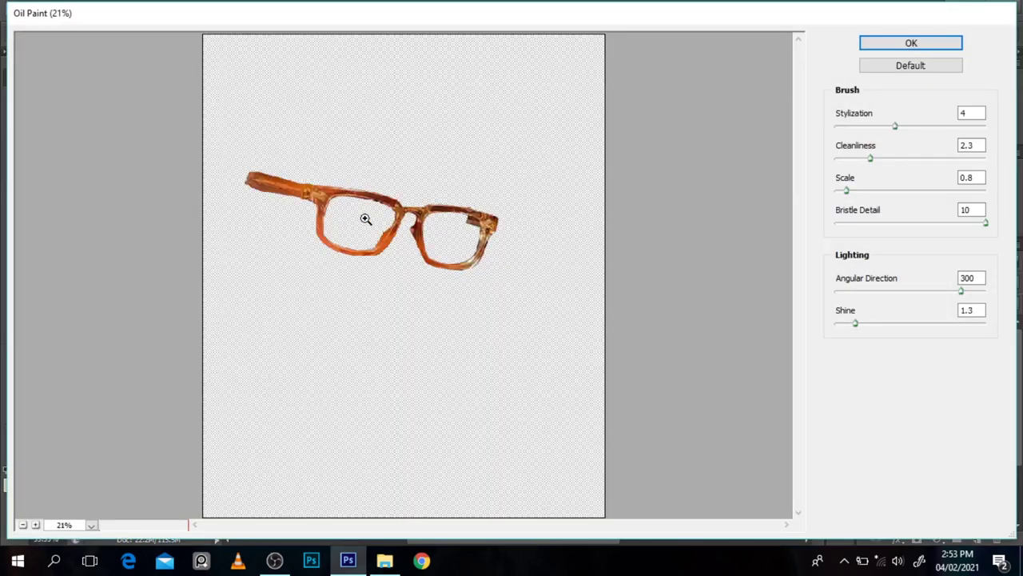
left_click(364, 217, "ctrl")
left_click(351, 257)
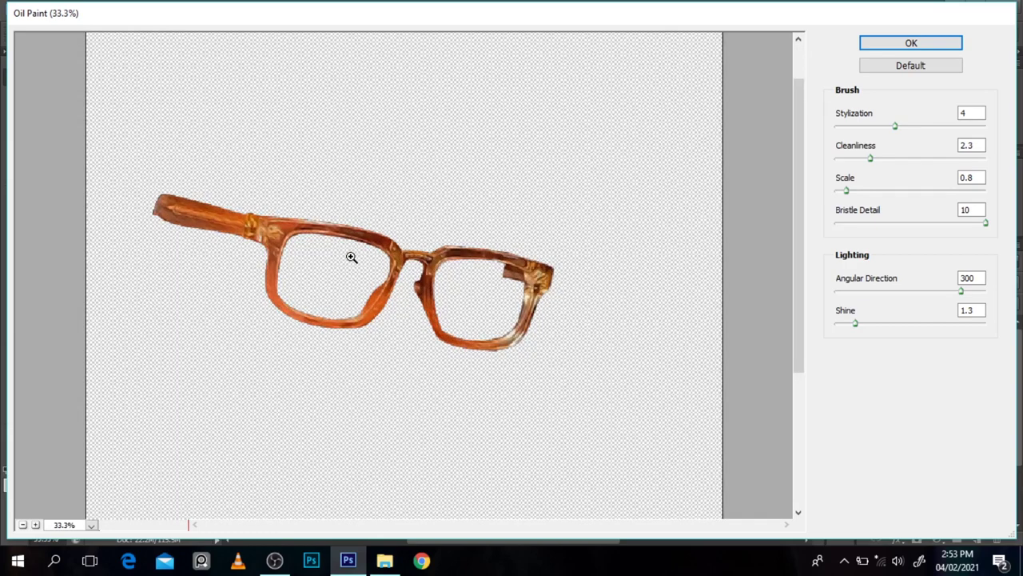
left_click(365, 258, "ctrl")
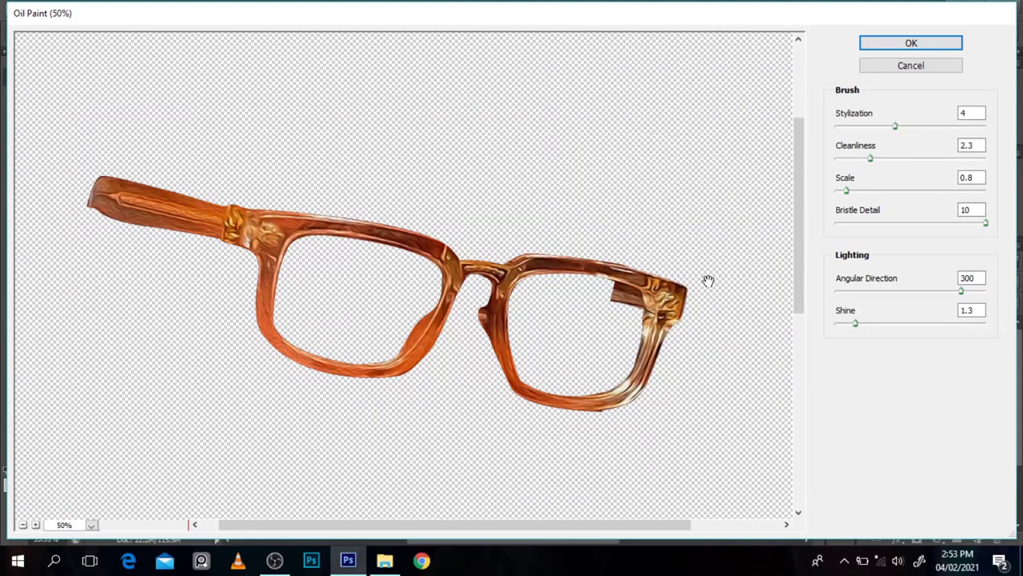
left_click_drag(854, 323, 820, 338)
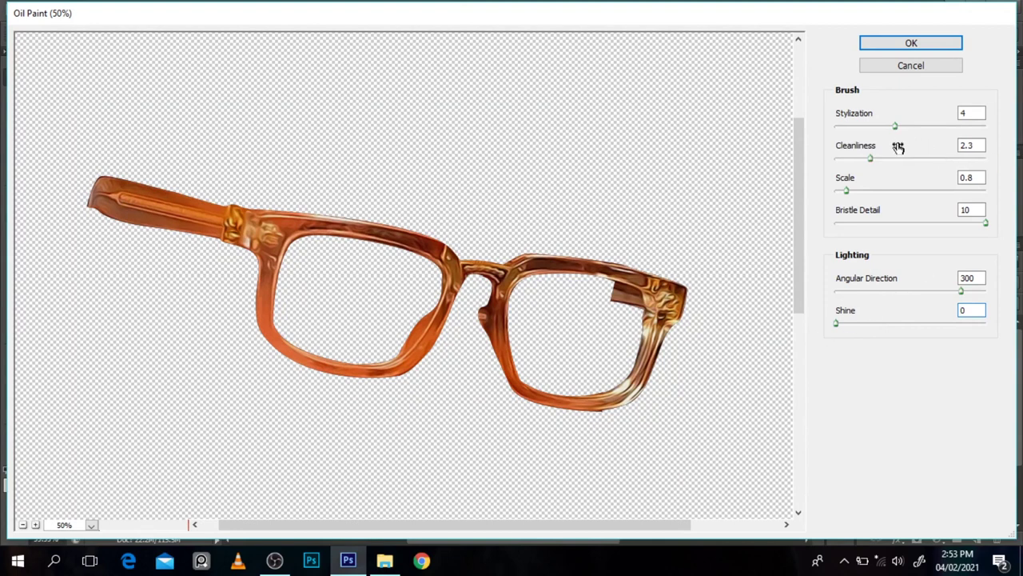
- Try an Oil Paint Cleanliness of 3.95 with Stylization values of 0.1 and 3.02 on the glasses
left_click_drag(888, 159, 896, 159)
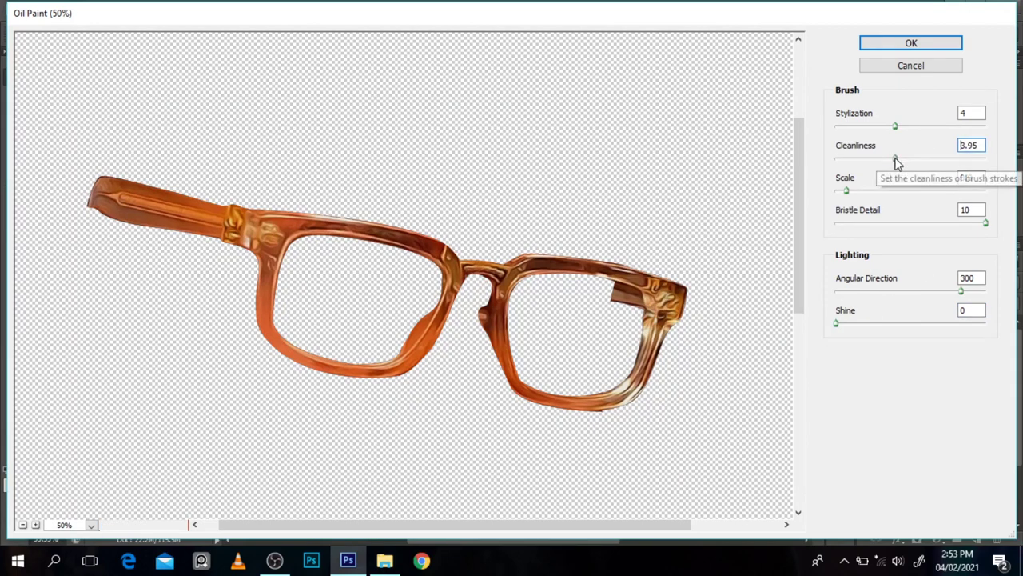
left_click(875, 127)
left_click_drag(874, 129, 804, 144)
key("alt")
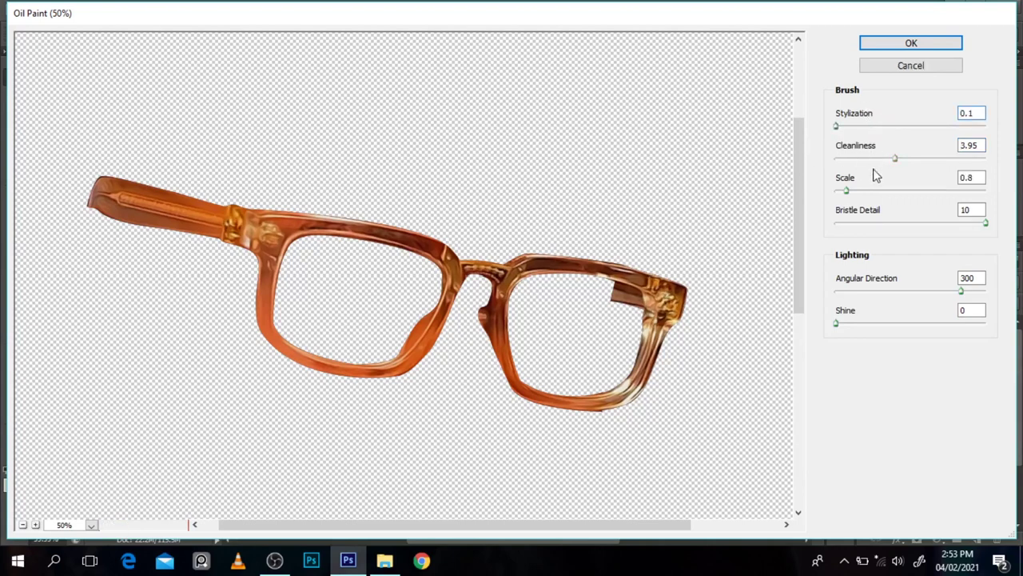
left_click_drag(838, 323, 824, 332)
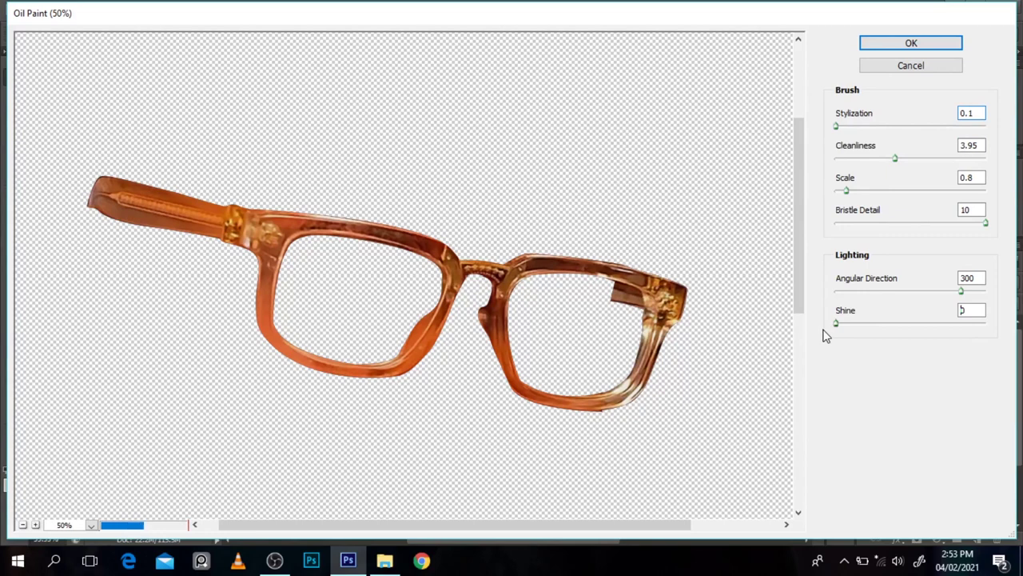
left_click_drag(840, 130, 883, 132)
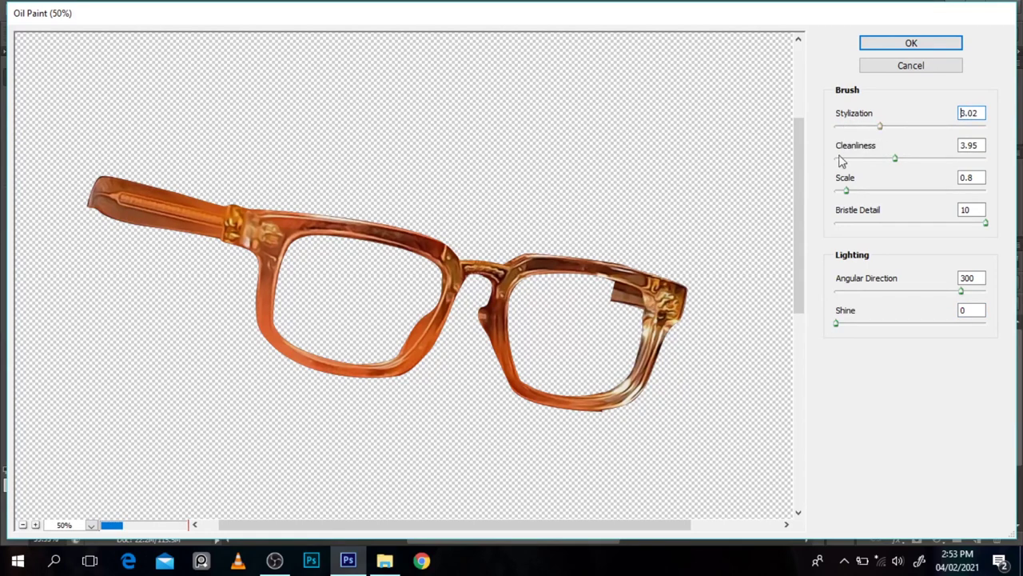
- Set the Oil Paint Cleanliness to 5.45 and Stylization to 3.76, and apply the filter to the glasses
left_click(651, 339, "ctrl")
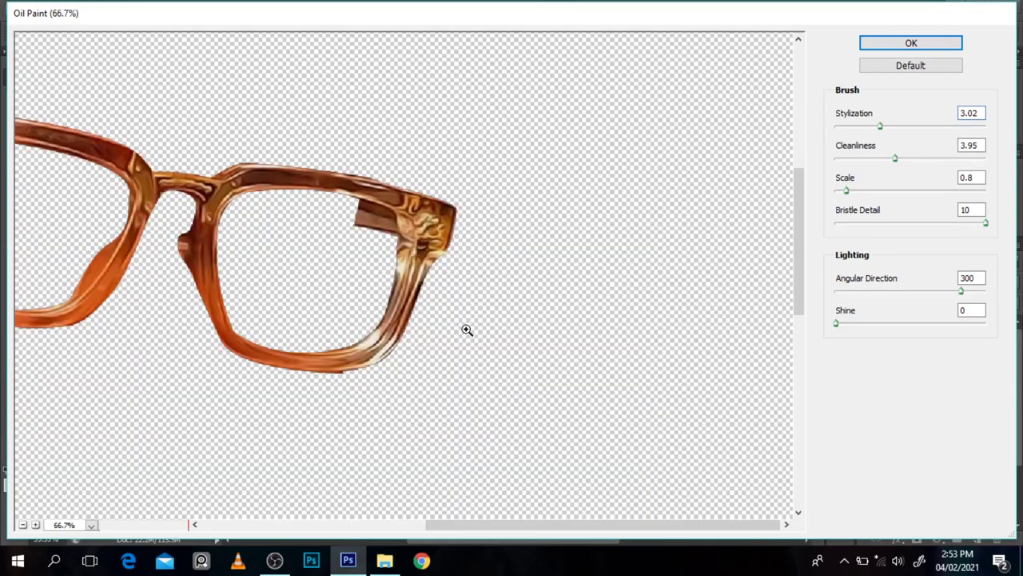
mouse_move(894, 167)
left_mouse_down()
mouse_move(841, 177)
mouse_move(926, 192)
mouse_move(906, 179)
left_mouse_up()
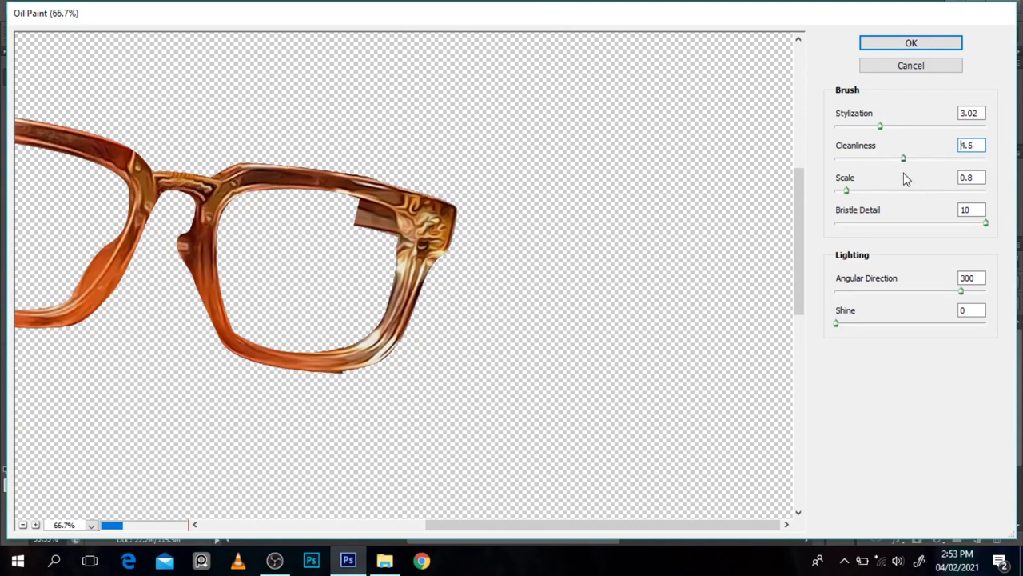
left_click(628, 260, "alt")
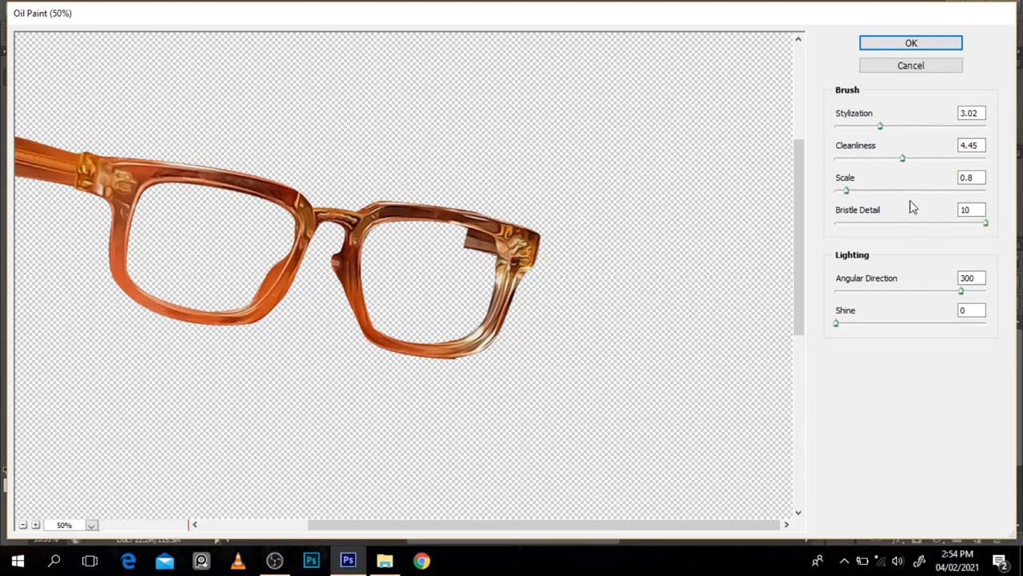
left_click(919, 162)
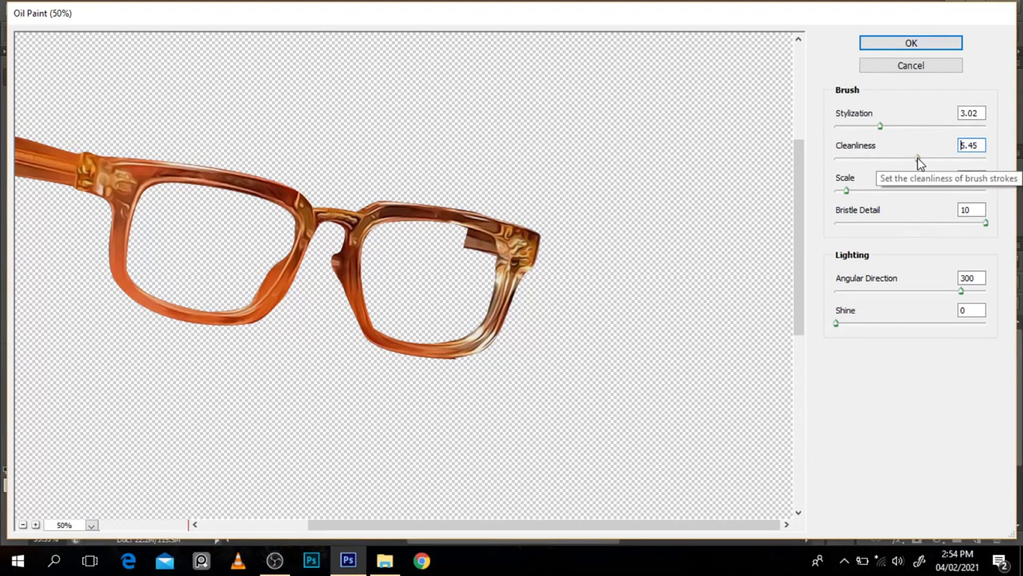
mouse_move(895, 129)
left_mouse_down()
mouse_move(912, 132)
mouse_move(883, 138)
mouse_move(891, 131)
left_mouse_up()
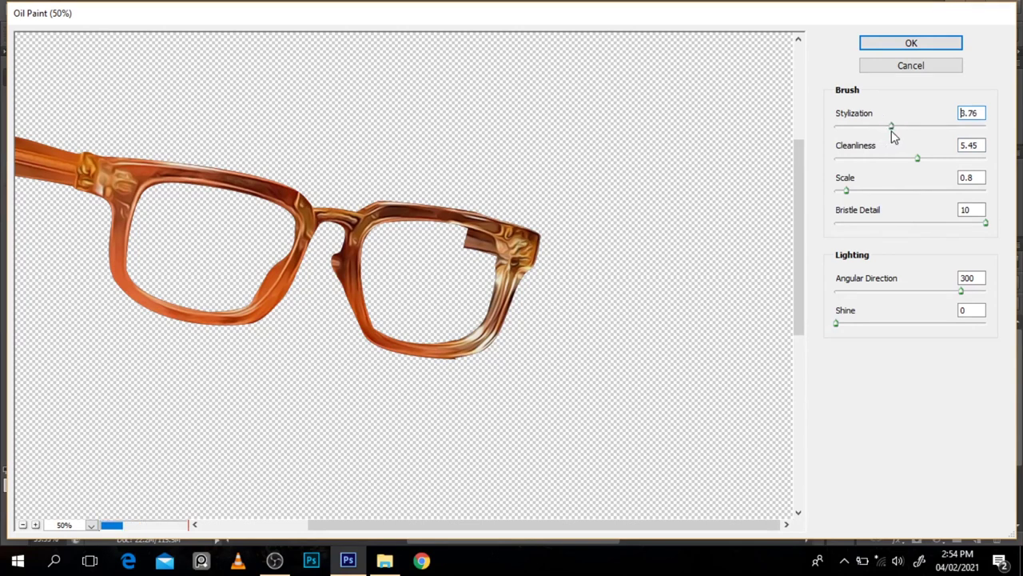
left_click(592, 239, "alt")
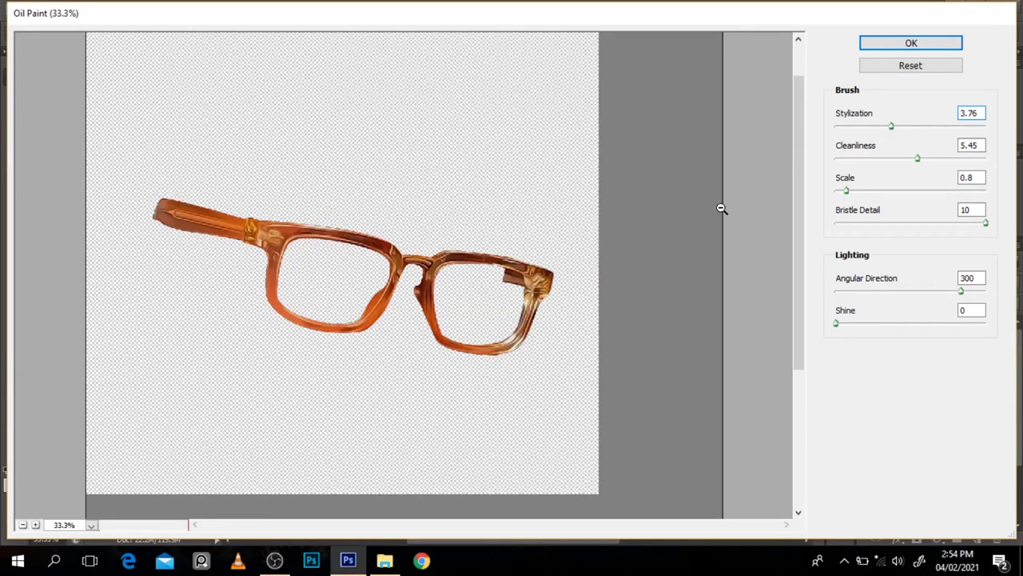
left_click(867, 44)
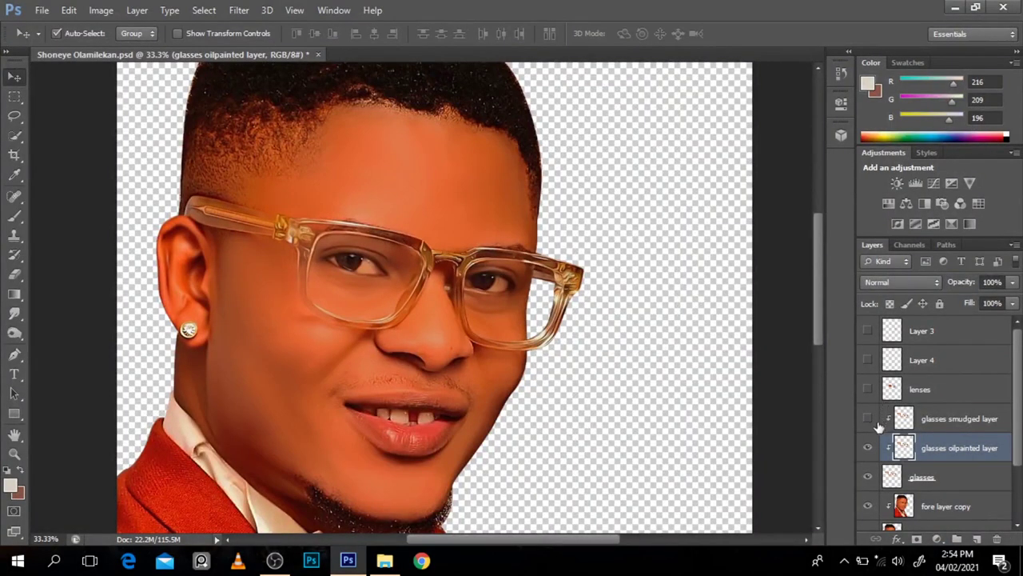
- Show and hide the glasses smudged layer repeatedly to compare it with the oil-painted frame
left_click(868, 419)
left_click(868, 420)
left_click(868, 420)
left_click(868, 419)
left_click(868, 420)
- Examine the oil-painted frame around the far lens up close and save the document
left_click(516, 260)
left_click(516, 259)
left_click(516, 259)
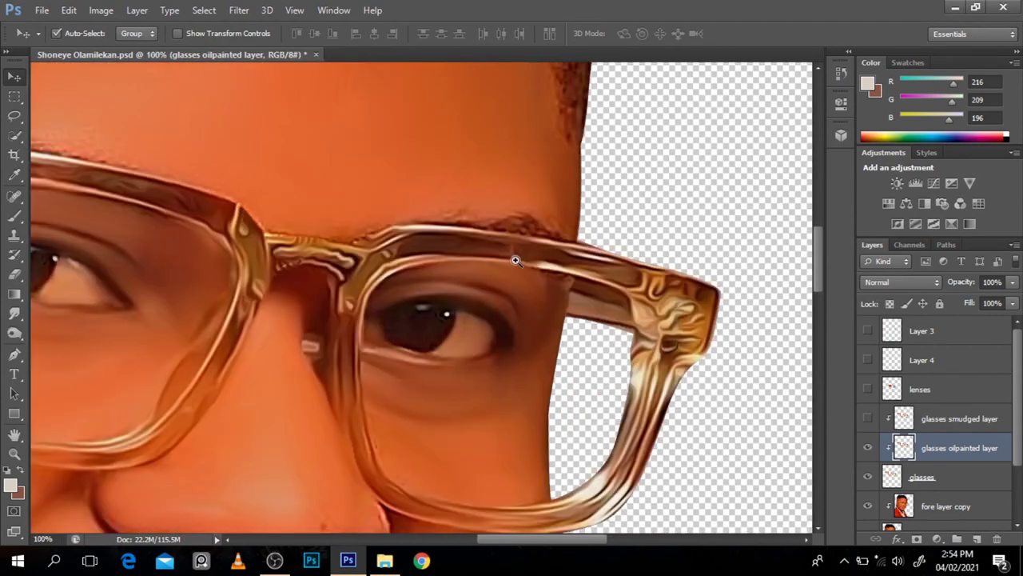
left_click(516, 260)
left_click(516, 260, "alt")
left_click(515, 260, "alt")
left_click(515, 259, "alt")
left_click(516, 260, "alt")
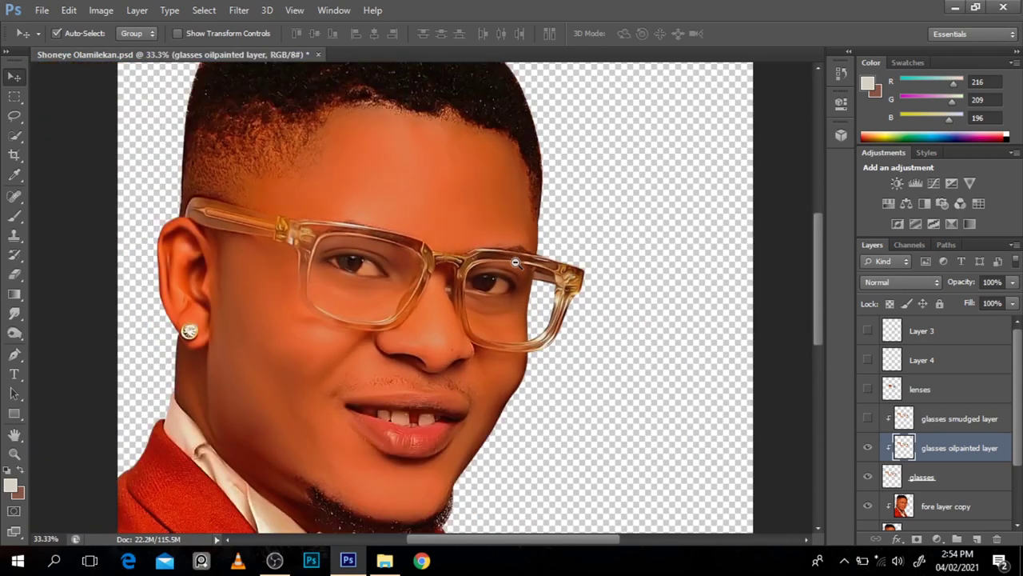
left_click(516, 260, "alt")
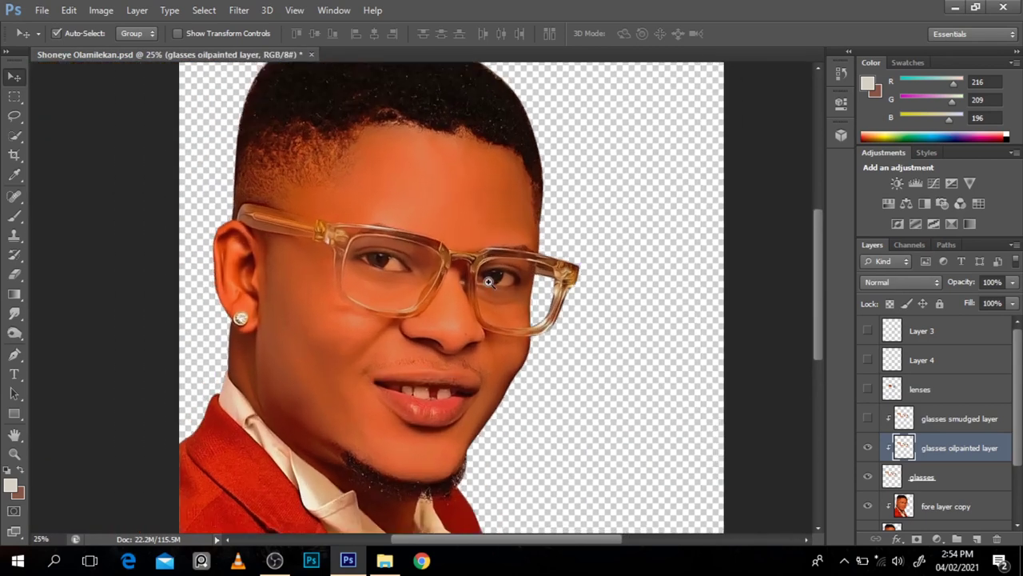
left_click(488, 282)
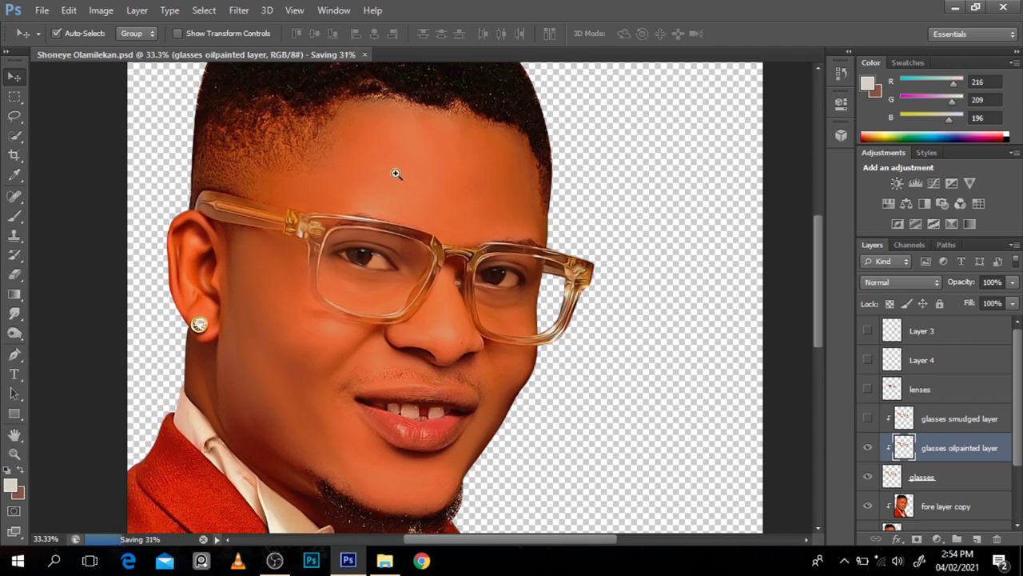
scroll(395, 171, "up", 1)
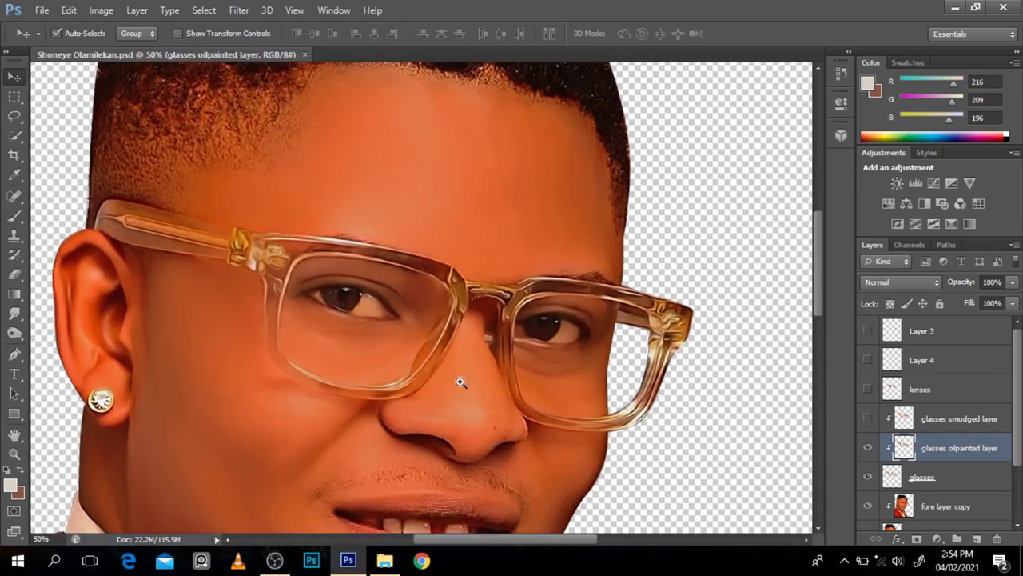
- Add a new layer directly above fore layer copy and clip it to the fore layer
key("p")
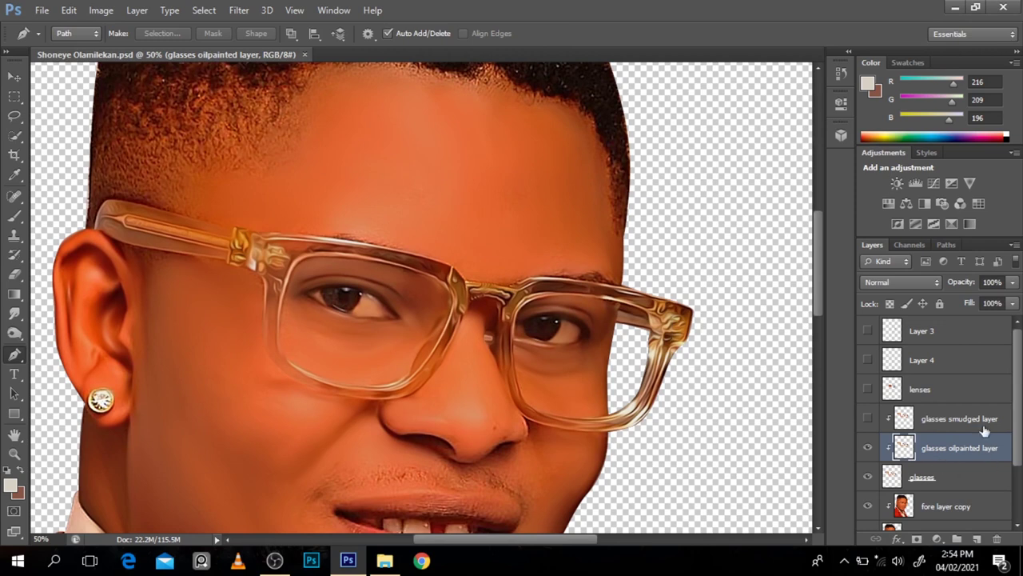
scroll(1018, 429, "down", 3)
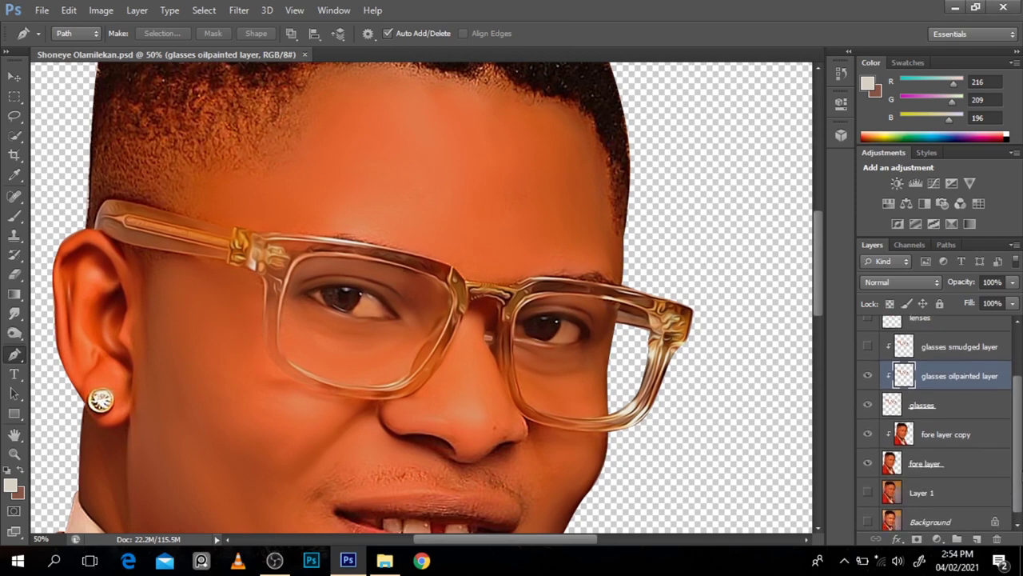
left_click(959, 432)
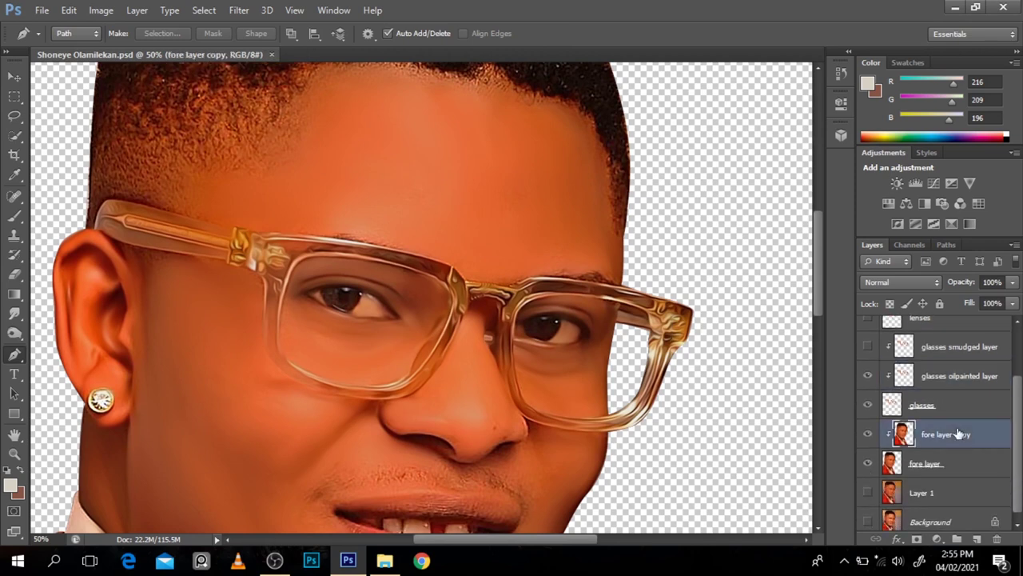
left_click(976, 540)
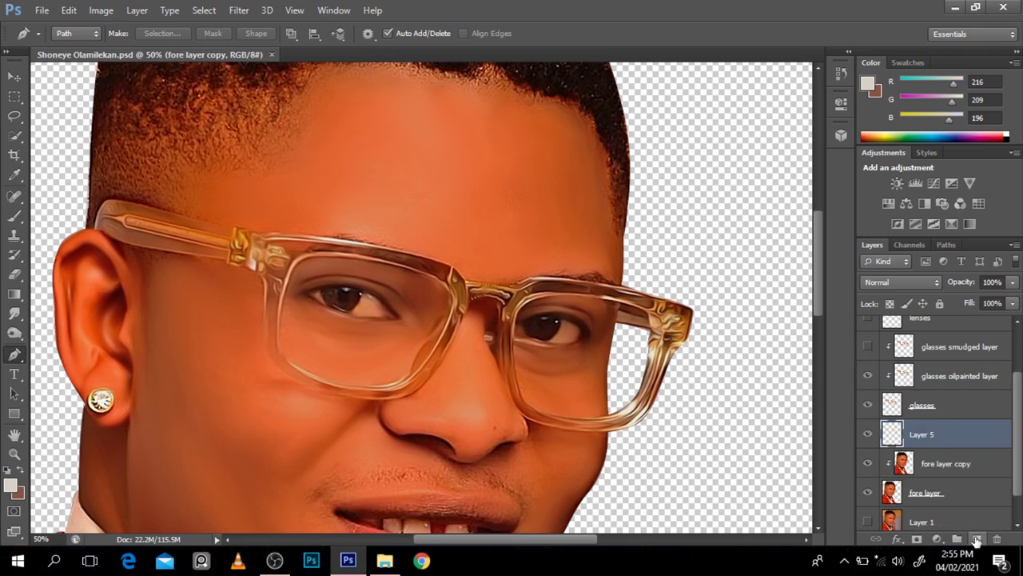
left_click(933, 445, "alt")
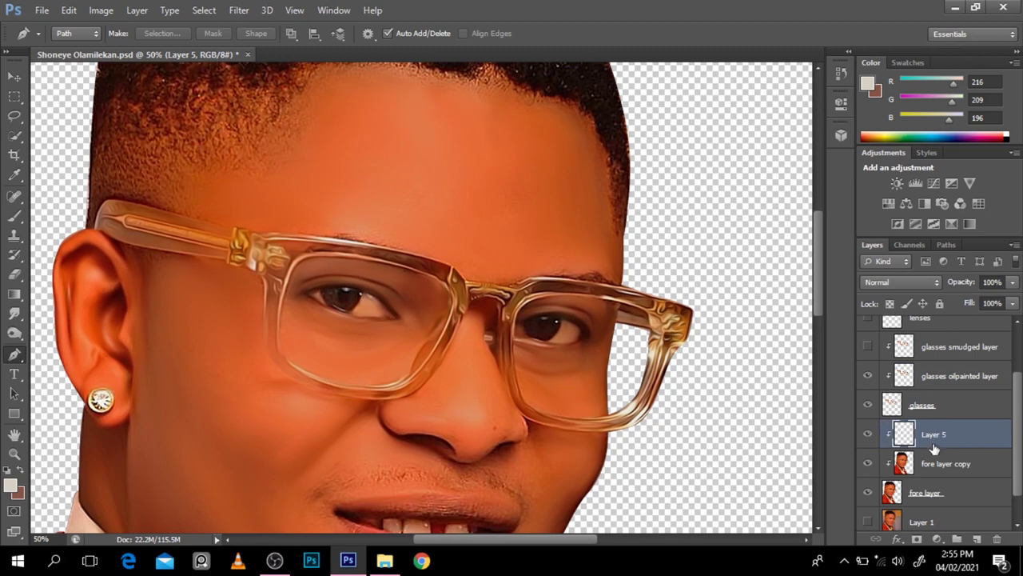
- Rename the new clipped layer as eye
double_click(934, 435)
type("ey")
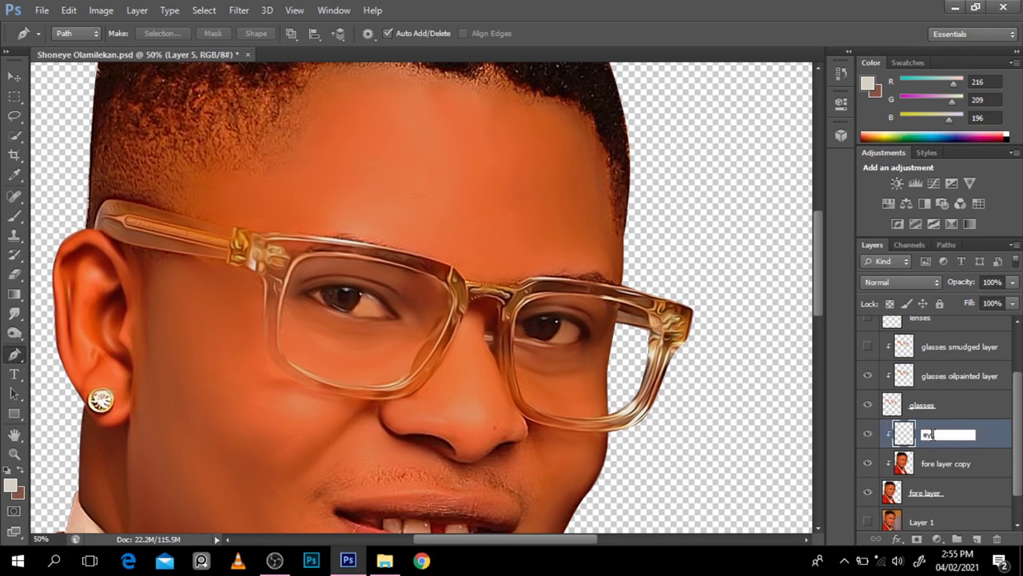
type("e")
key("Return")
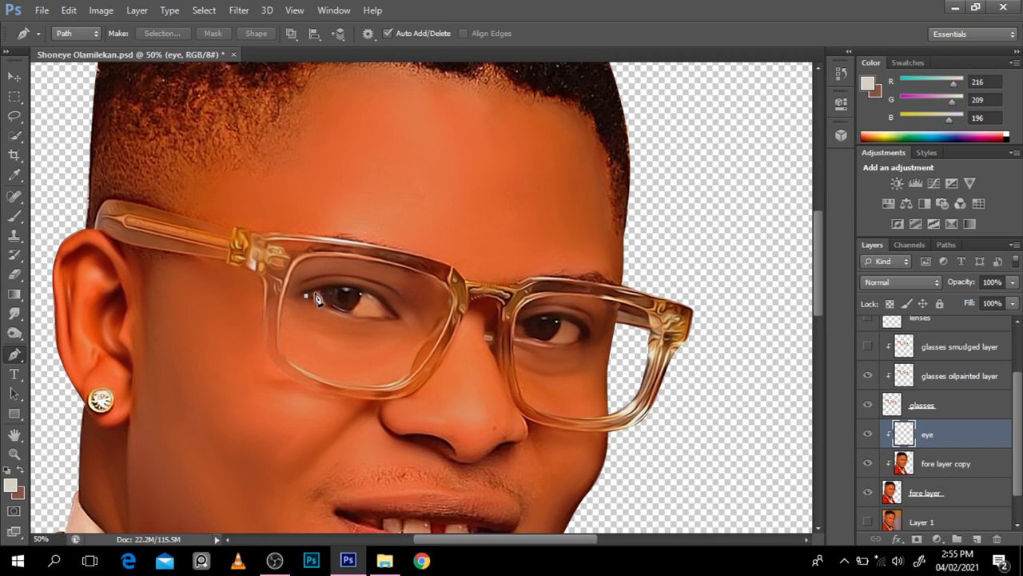
- Trace the opening of the eye nearer the visible ear with a Pen path and convert it to a selection
left_click(306, 296)
left_click_drag(385, 304, 395, 325)
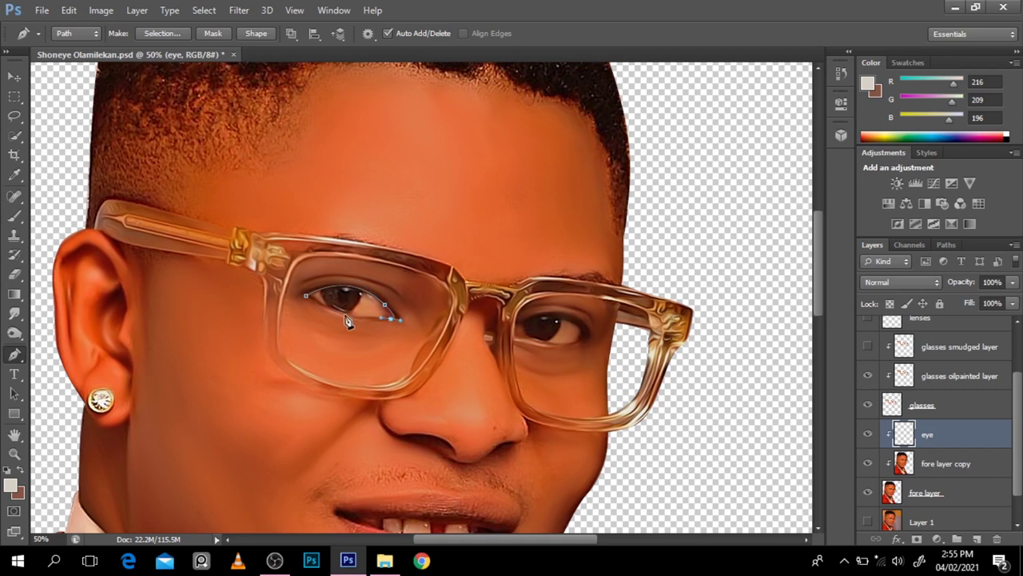
left_click(309, 299)
key("ctrl+Return")
- Set the foreground colour to RGB 227, 227, 239 and fill the selected eye opening on the eye layer
key("v")
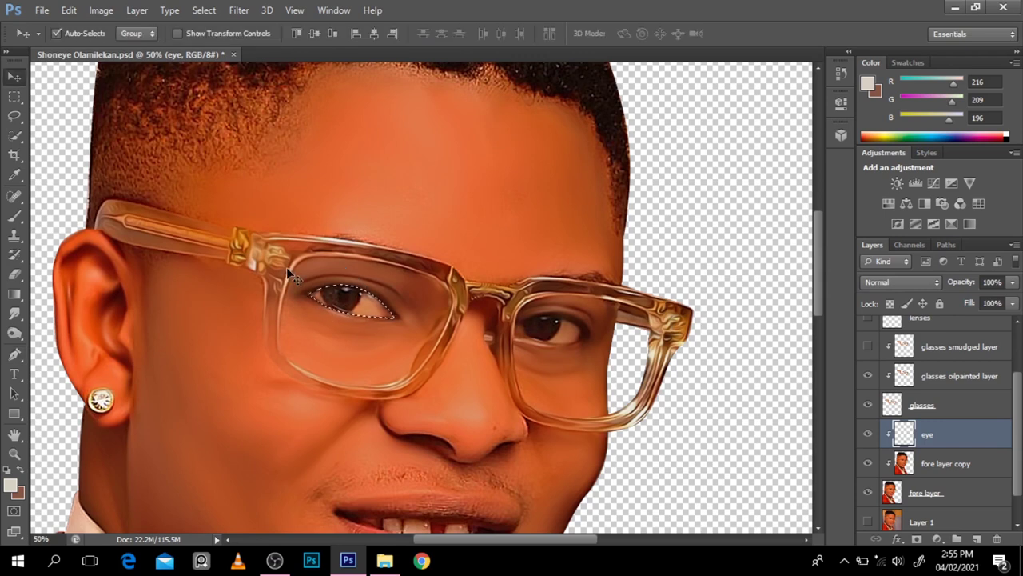
left_click(898, 63)
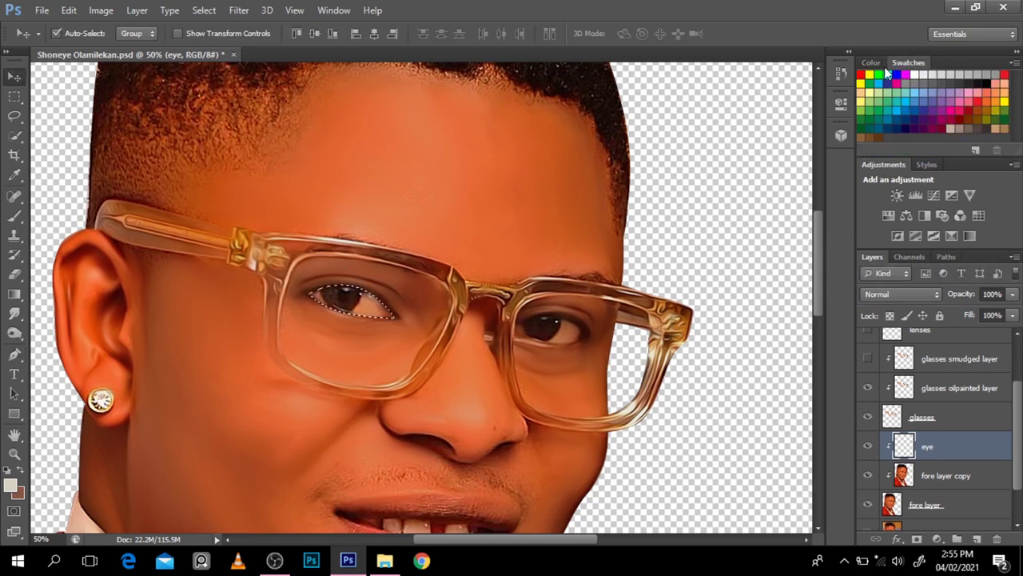
left_click(872, 63)
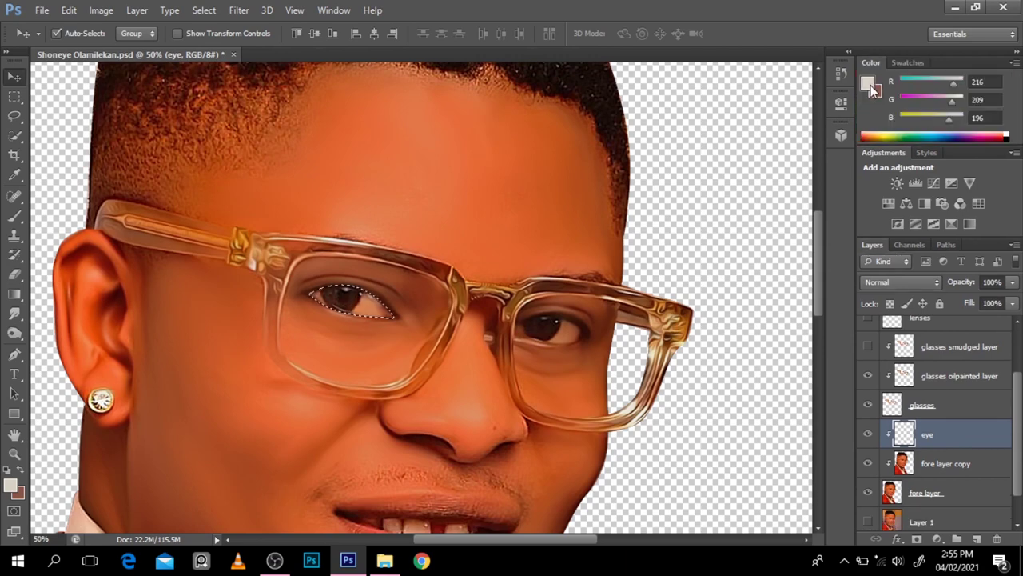
left_click(871, 85)
left_click_drag(889, 227, 889, 215)
left_click(697, 163)
left_click(691, 161)
left_click_drag(943, 119, 842, 110)
left_click(923, 136)
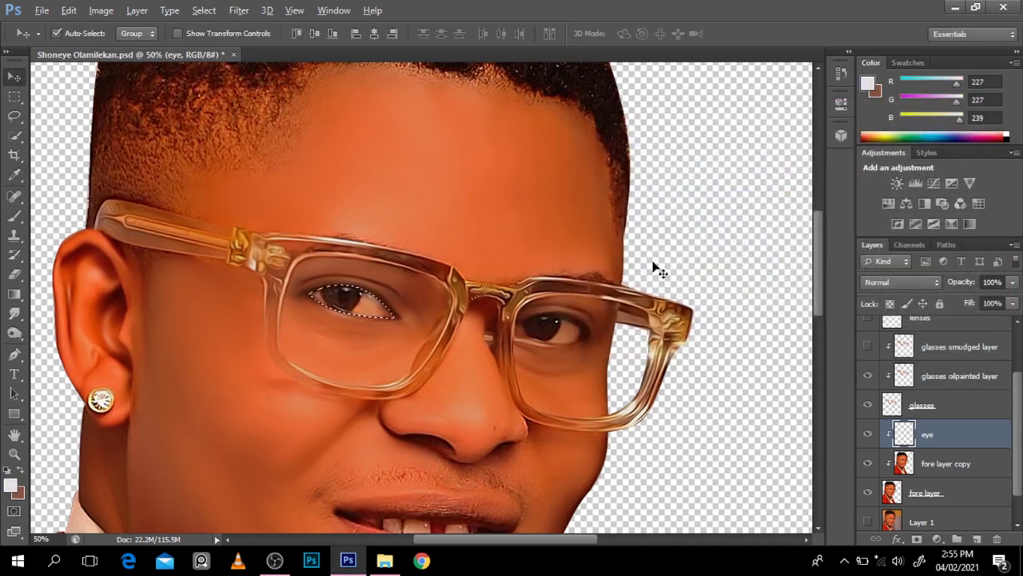
key("alt+BackSpace")
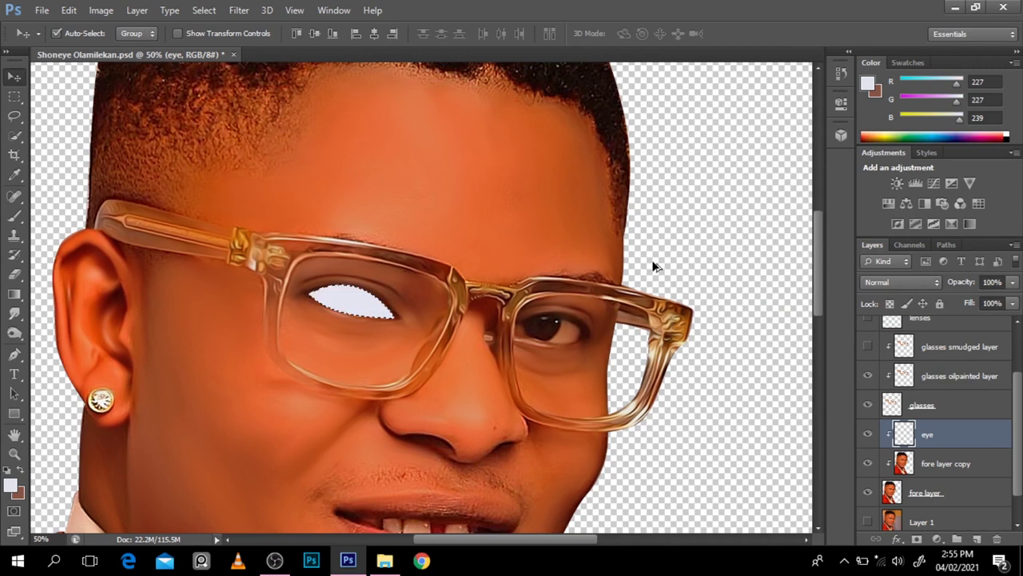
- Set the eye layer's blend mode to Color and compare the eye with the layer hidden and shown
left_click(883, 282)
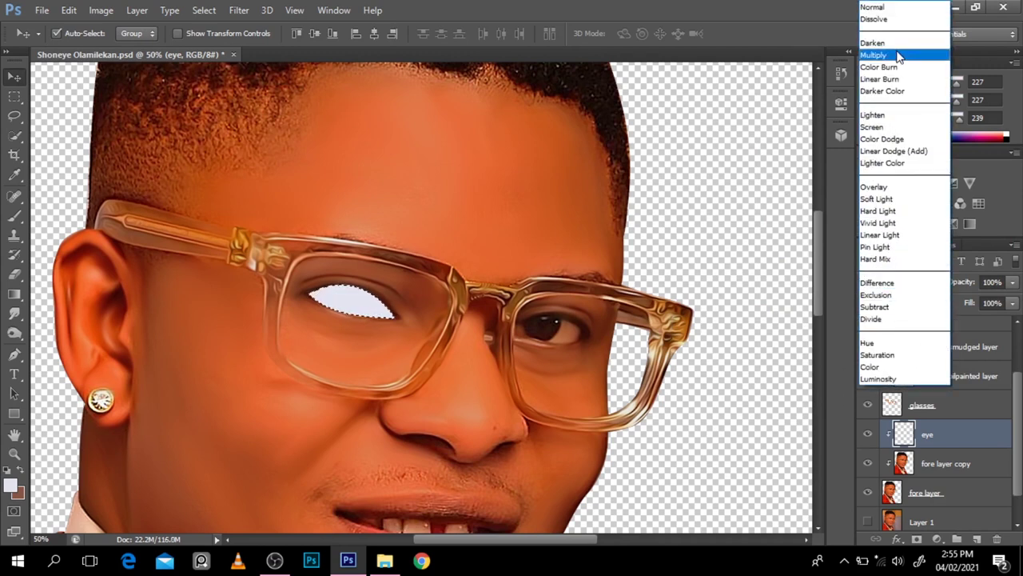
left_click(871, 366)
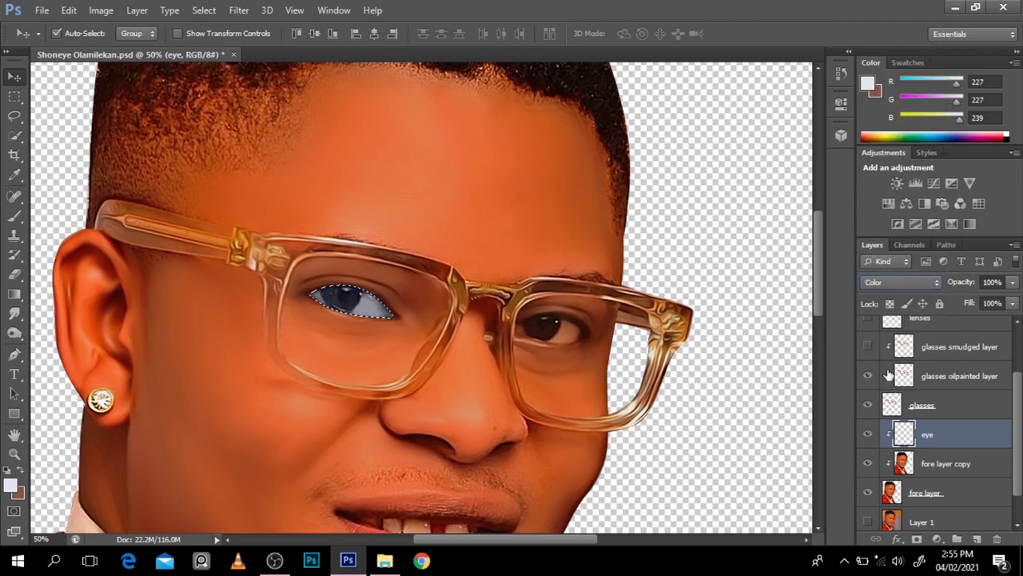
left_click(866, 447)
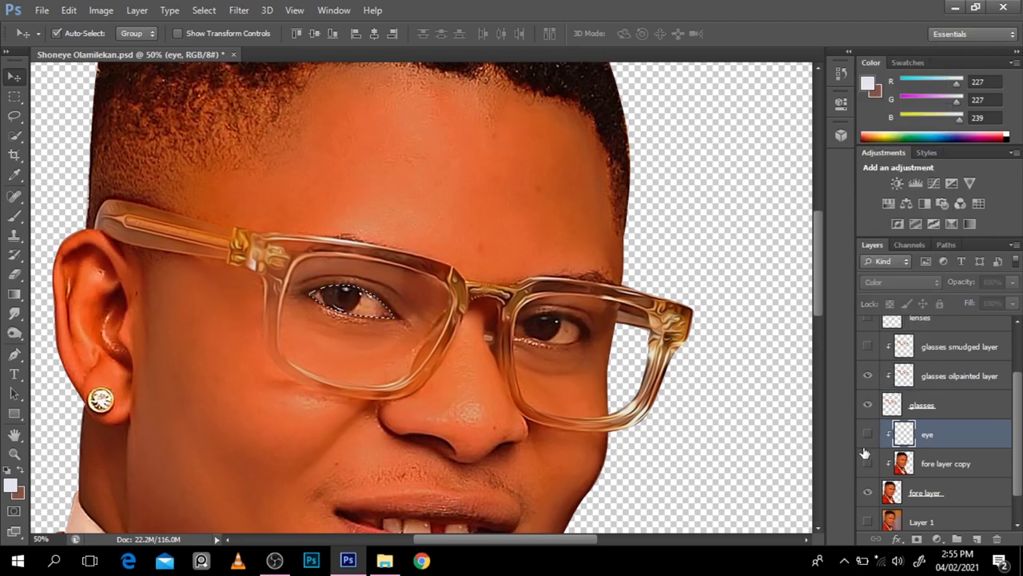
left_click(867, 441)
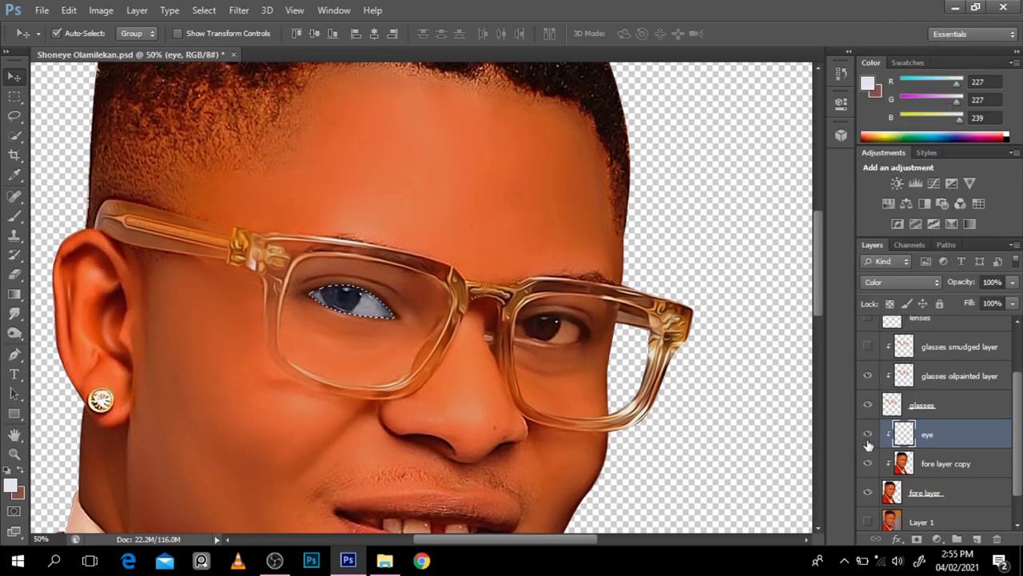
- Refill the selected eye opening with a neutral off-white of RGB 242, 242, 242
left_click(869, 86)
left_click(579, 152)
left_click(579, 150)
left_click(935, 131)
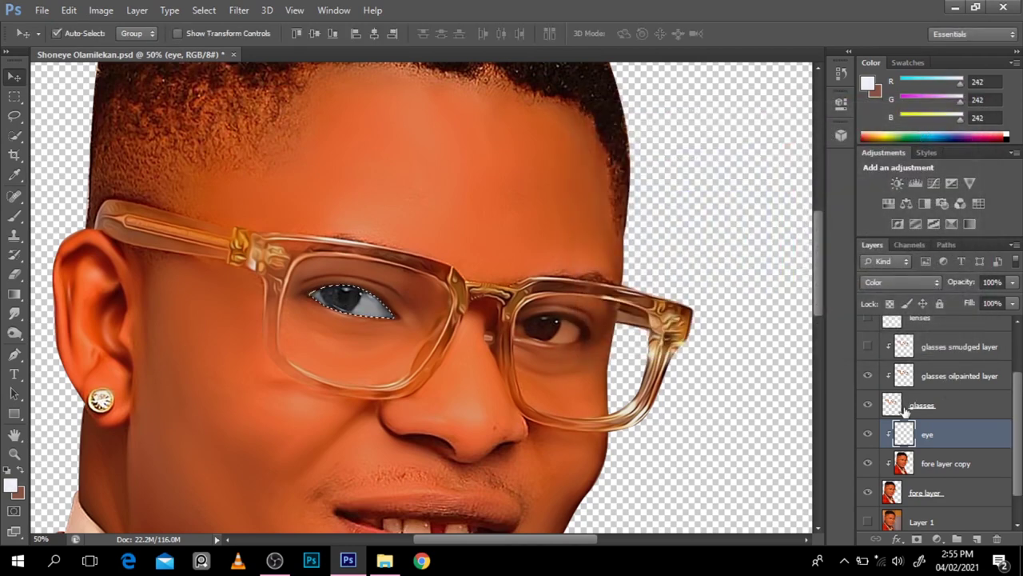
- Trace the far eye's opening with a Pen path, convert it to a selection and fill it with the same off-white
key("p")
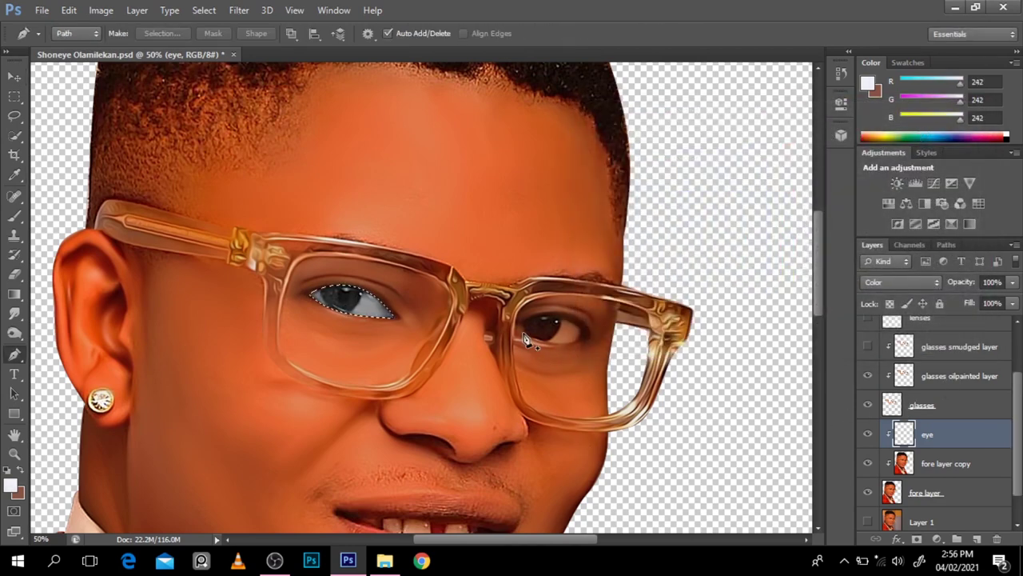
left_click(512, 327)
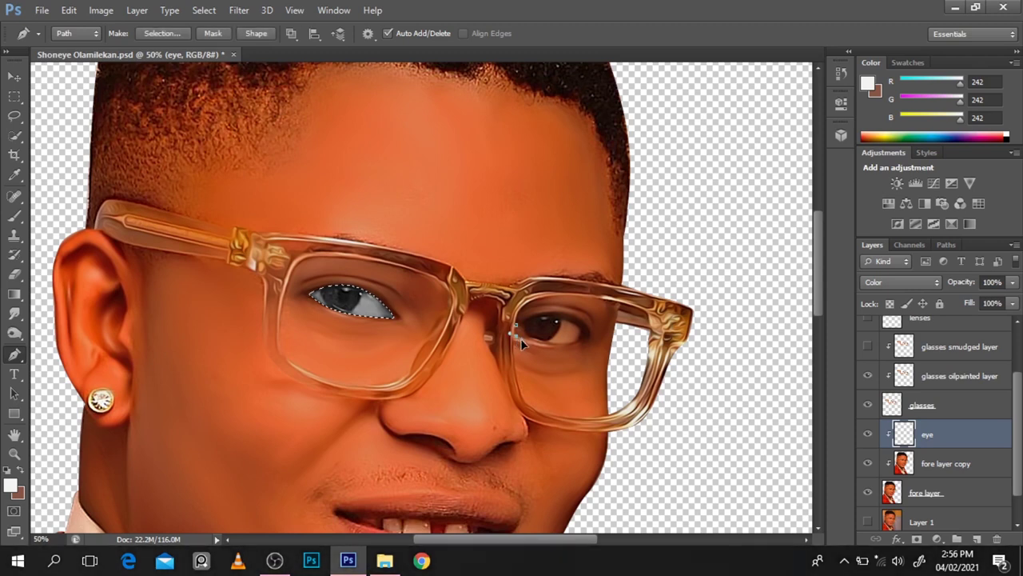
left_click_drag(574, 342, 534, 322)
left_click(512, 330)
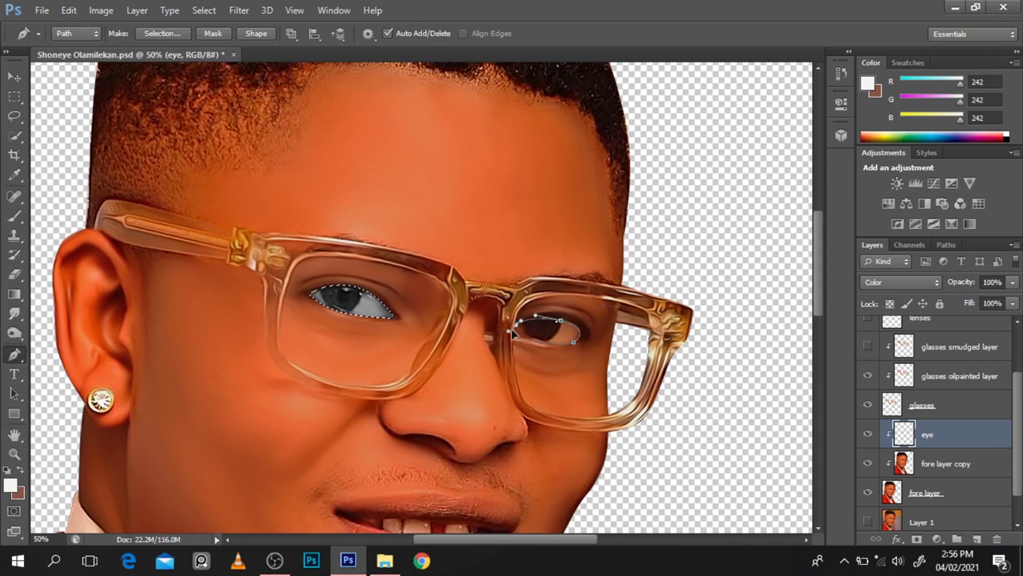
key("ctrl+Return")
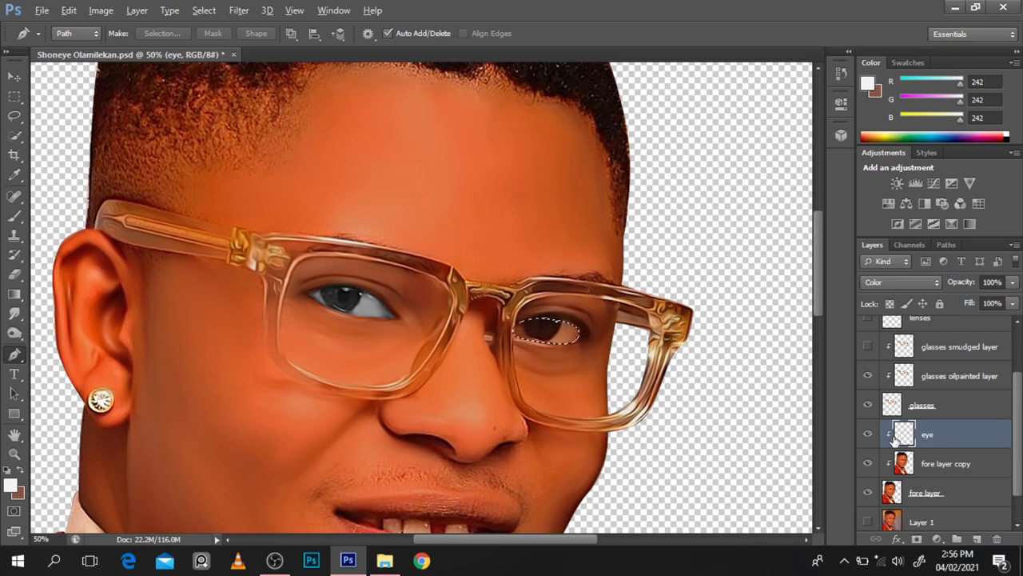
key("alt+BackSpace")
left_click(868, 434)
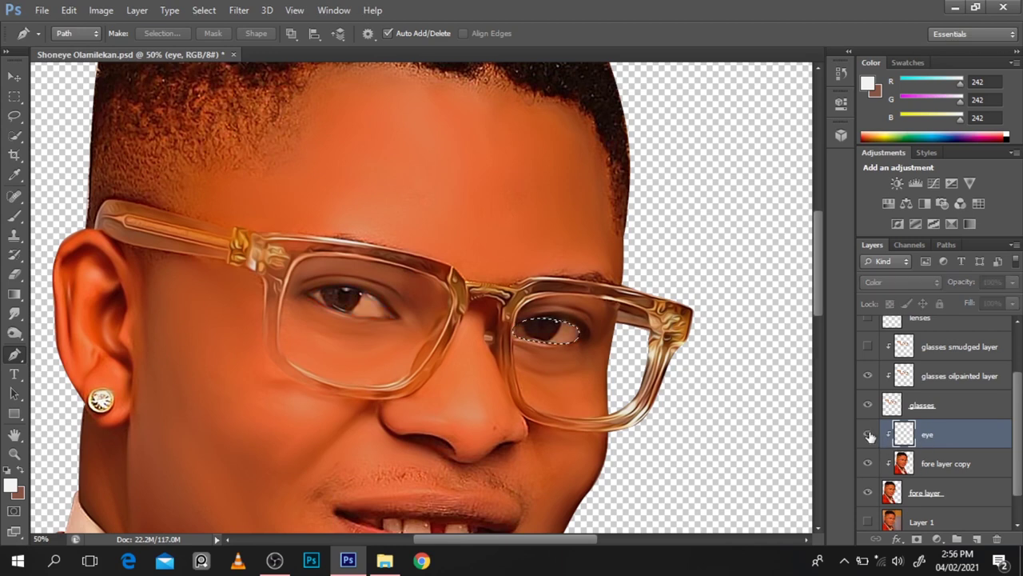
left_click(868, 434)
- Paint the far eye's iris with dark brown sampled from the original eye, lowering the brush opacity from 80% to 50%
key("b")
key("bracketleft")
key("bracketleft")
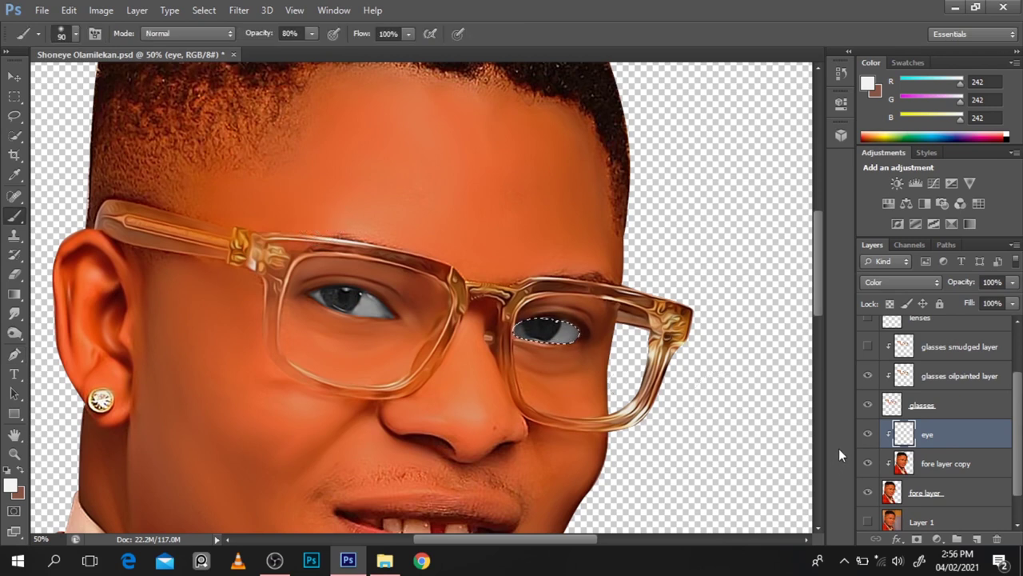
left_click(867, 434)
left_click(551, 326, "alt")
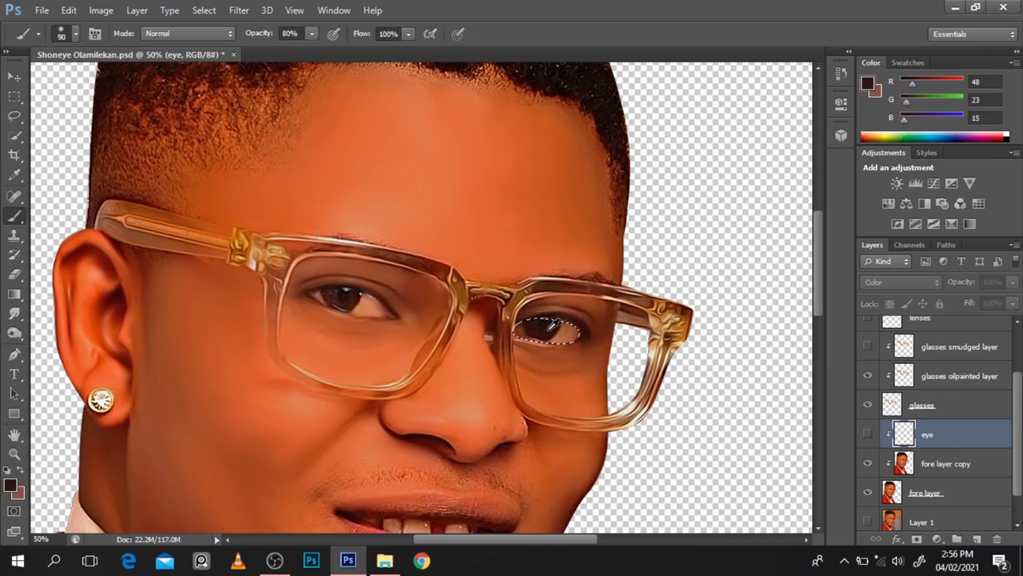
left_click(867, 435)
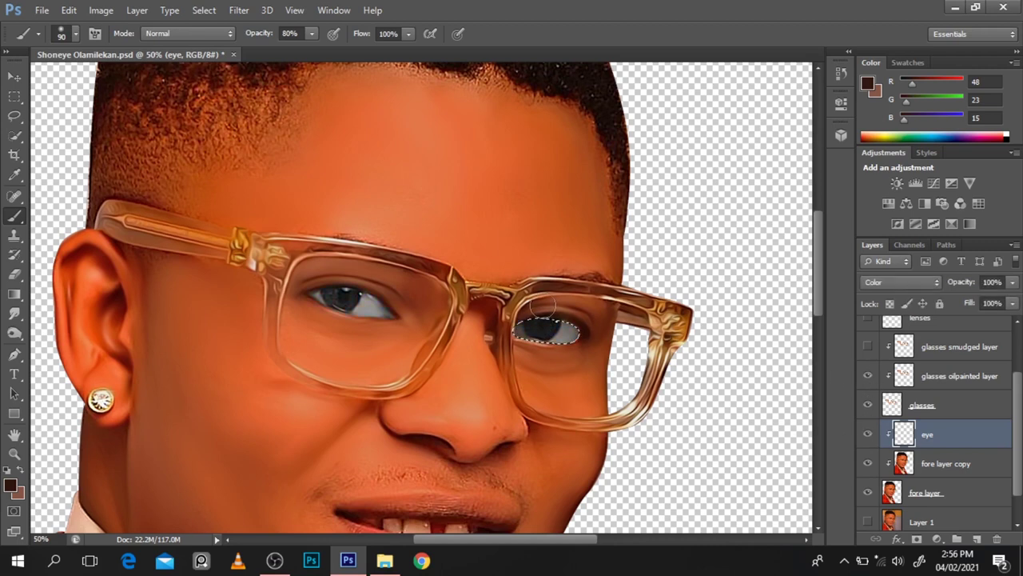
mouse_move(542, 320)
left_mouse_down()
mouse_move(568, 290)
mouse_move(536, 311)
left_mouse_up()
key("5")
mouse_move(519, 344)
left_mouse_down()
mouse_move(555, 330)
mouse_move(529, 308)
left_mouse_up()
- Load the eye layer as a selection, tint the inner eye corners with red c41616 and deselect
left_click(901, 436, "ctrl")
left_click(867, 82)
left_click_drag(781, 320, 781, 330)
left_click_drag(731, 211, 748, 185)
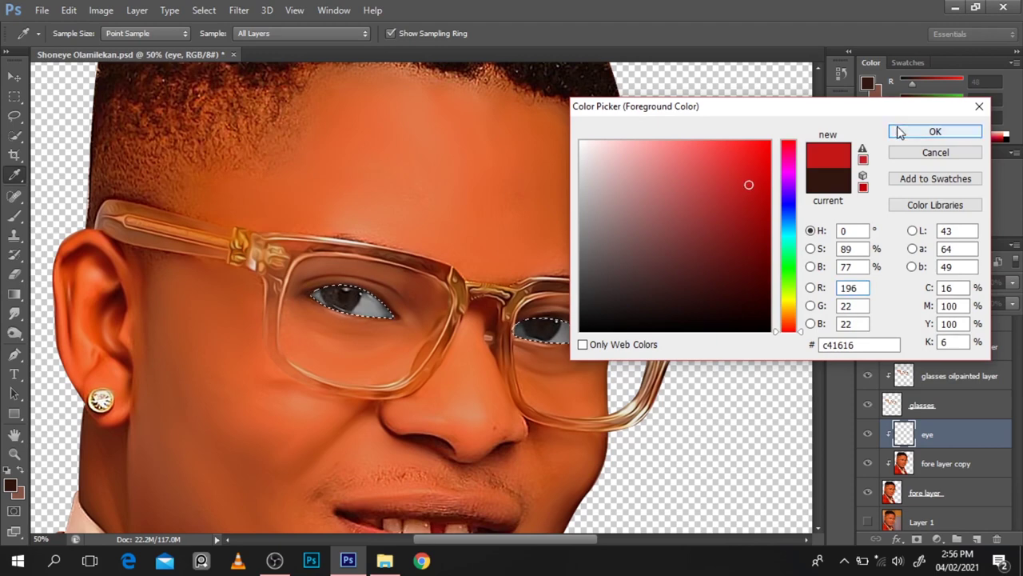
left_click(935, 131)
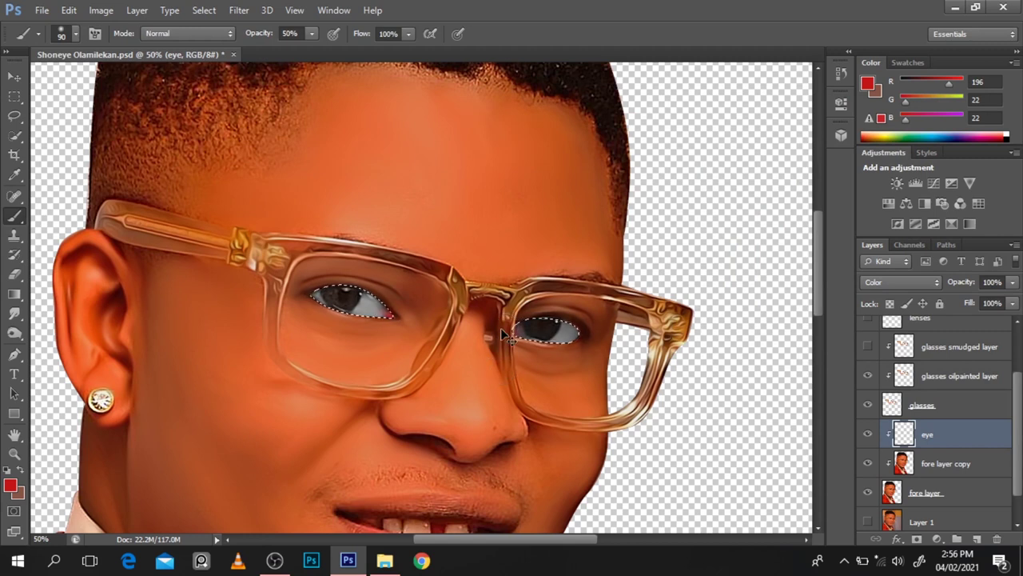
key("ctrl+d")
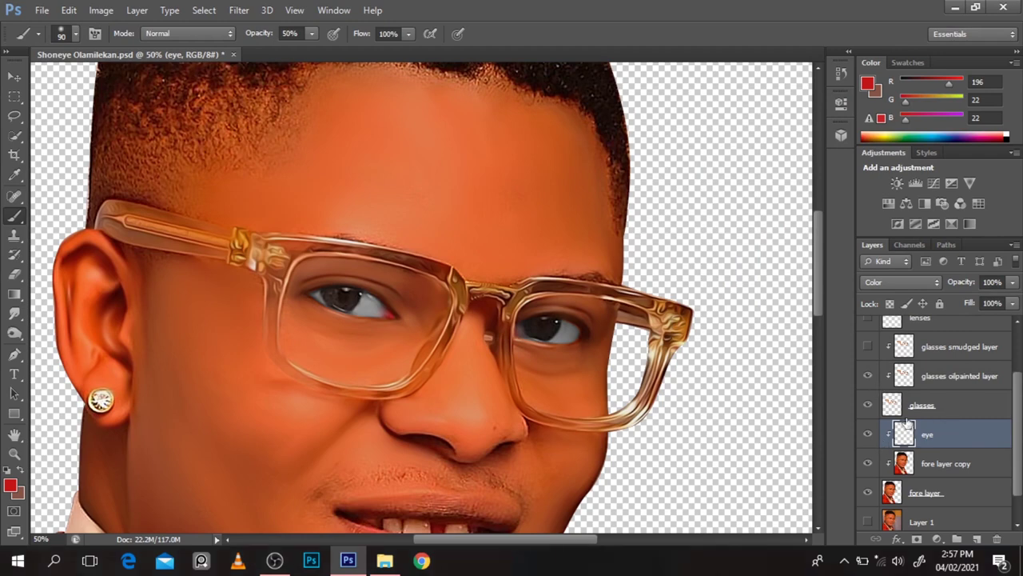
- Add a new clipped layer directly above fore layer copy, beneath the eye layer
key("shift+alt+n")
left_click(951, 461)
scroll(816, 291, "down", 1)
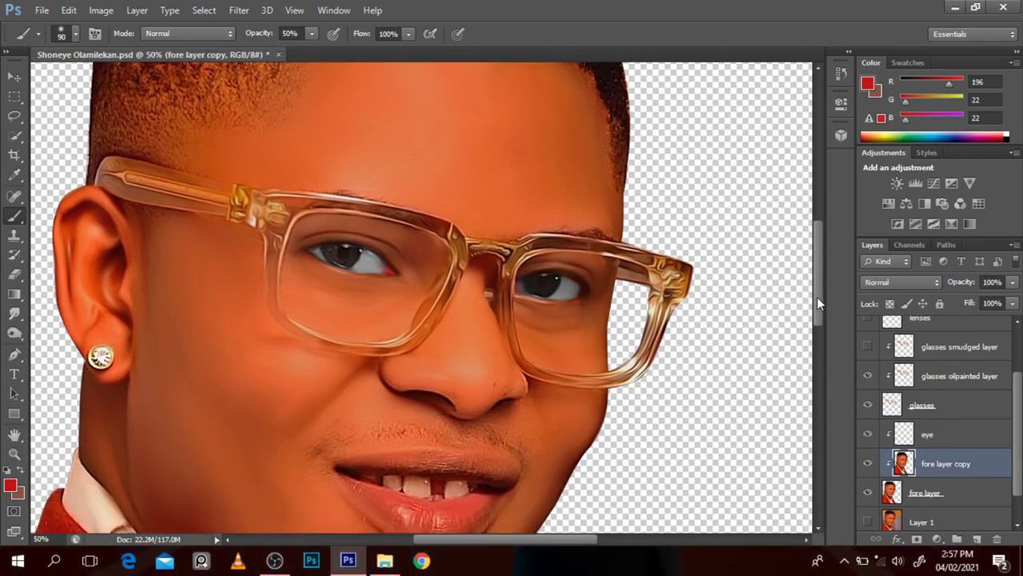
left_click(628, 327, "alt")
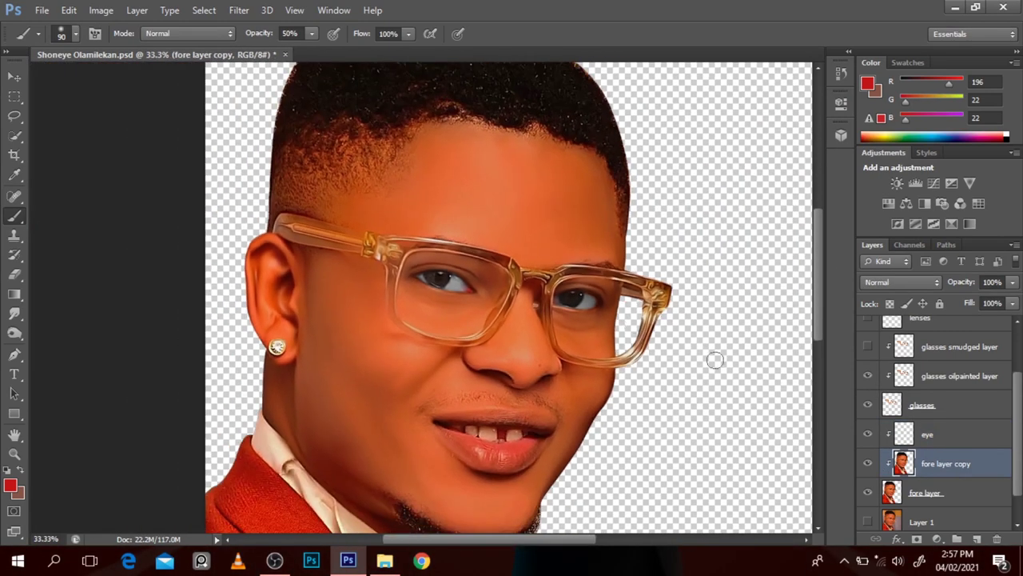
left_click(977, 539)
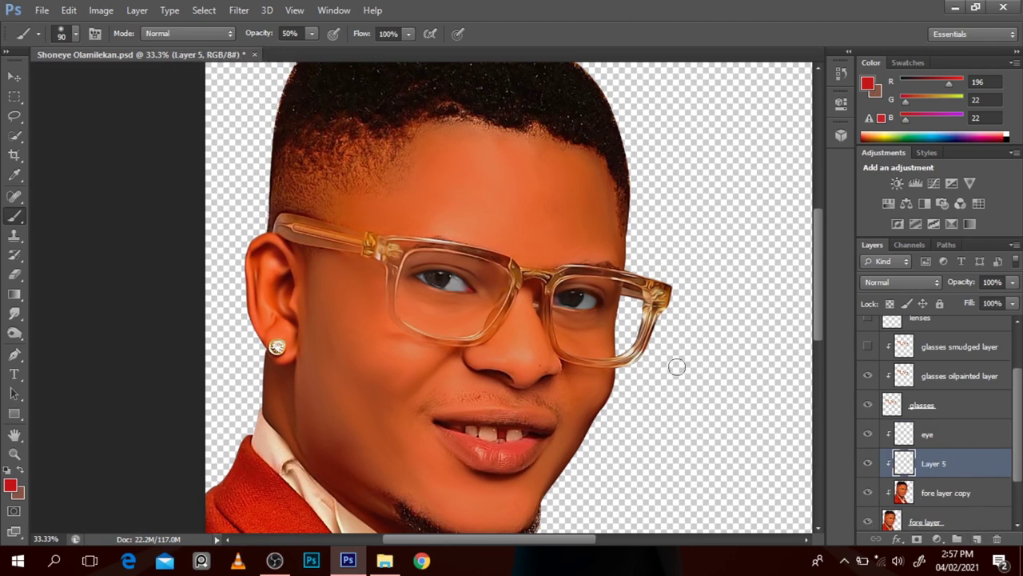
- Sample the orange-brown skin tone b75022 beside the near lens and fill the new clipped layer with it
left_click(353, 297, "alt")
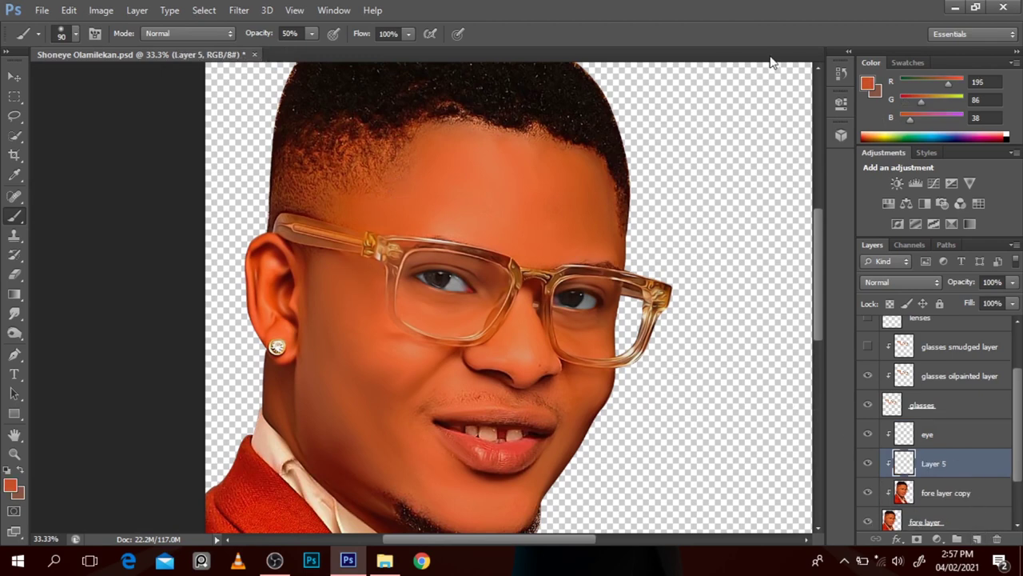
left_click(868, 84)
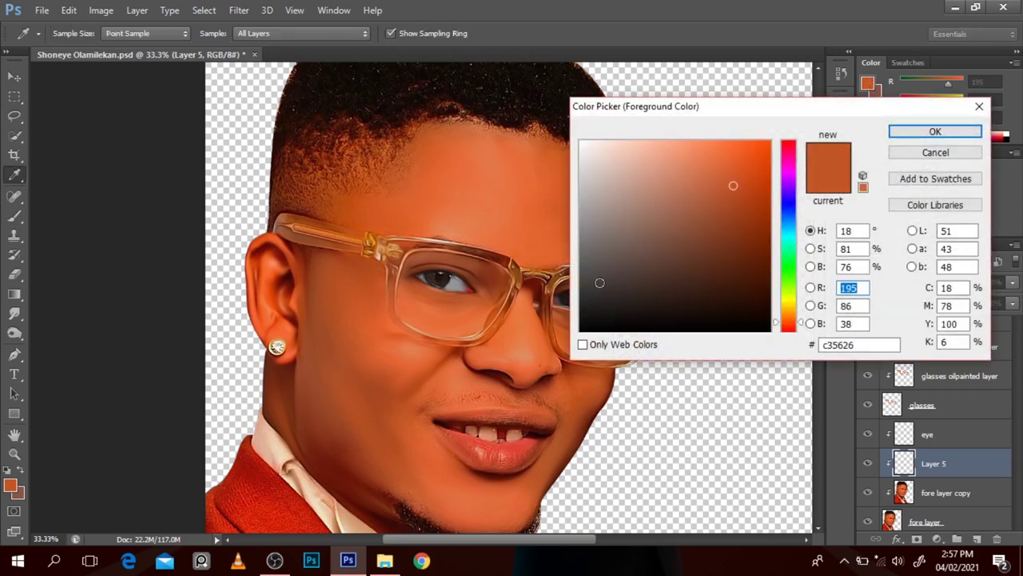
left_click(340, 290)
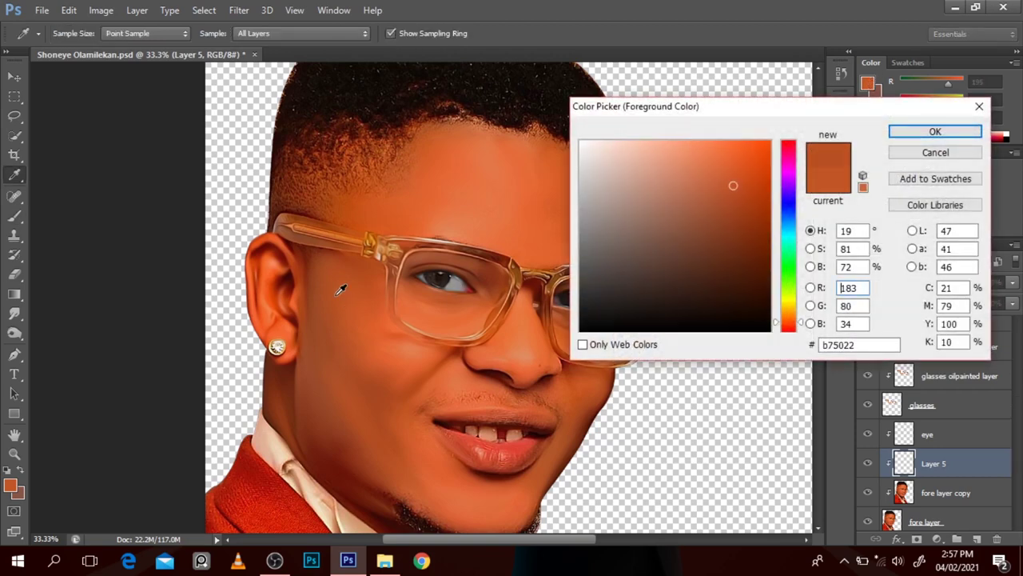
left_click(931, 132)
key("alt+BackSpace")
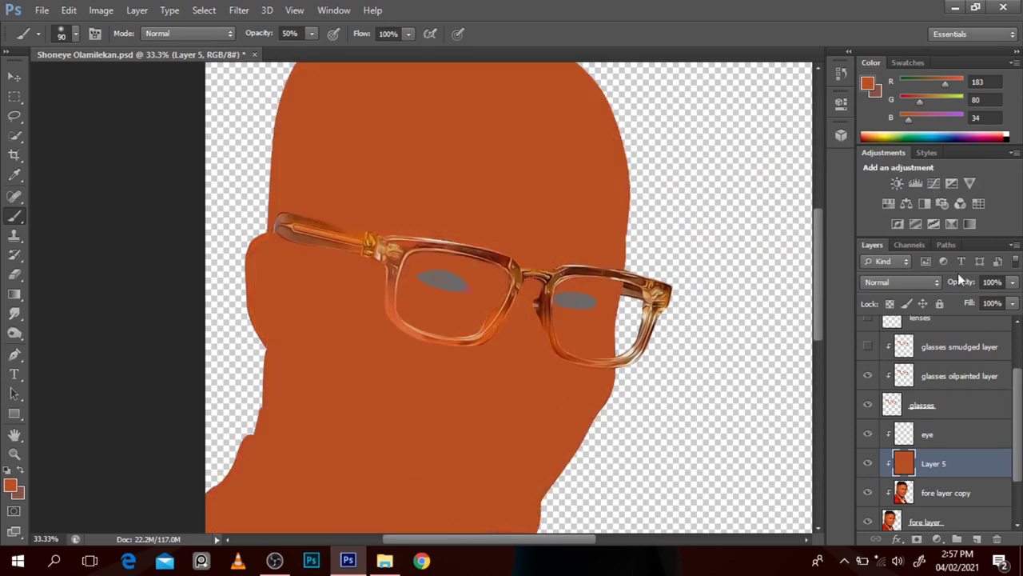
- Set the filled skin-tone layer's blend mode to Color, compare the face with and without it, and leave it hidden
left_click(889, 284)
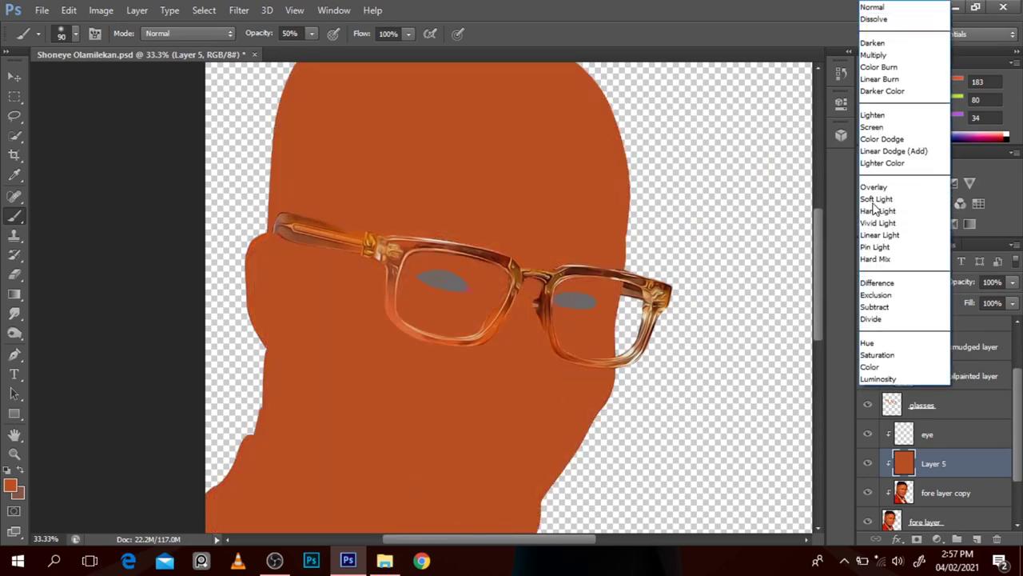
left_click(892, 367)
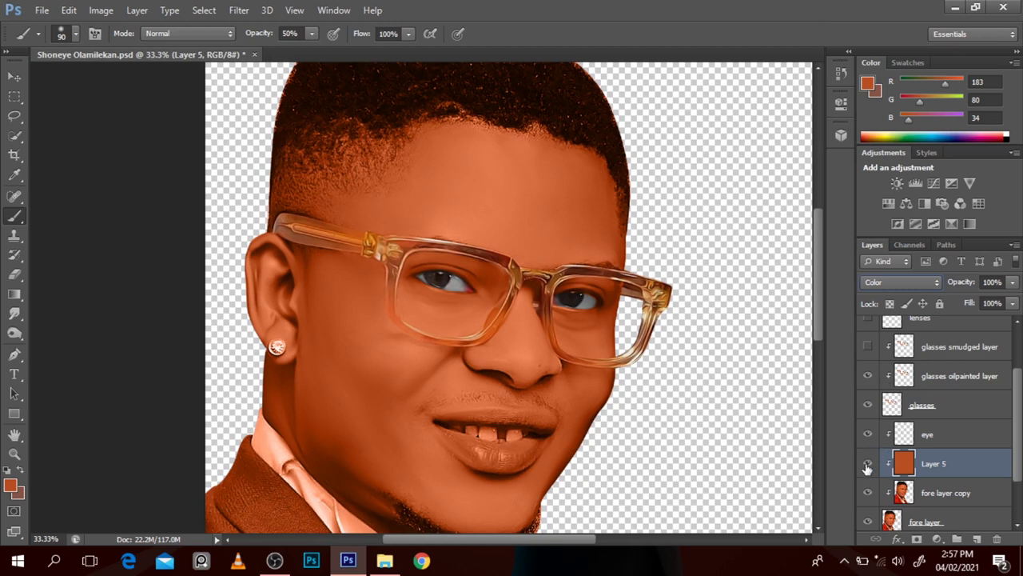
left_click(867, 465)
left_click(867, 466)
left_click(867, 466)
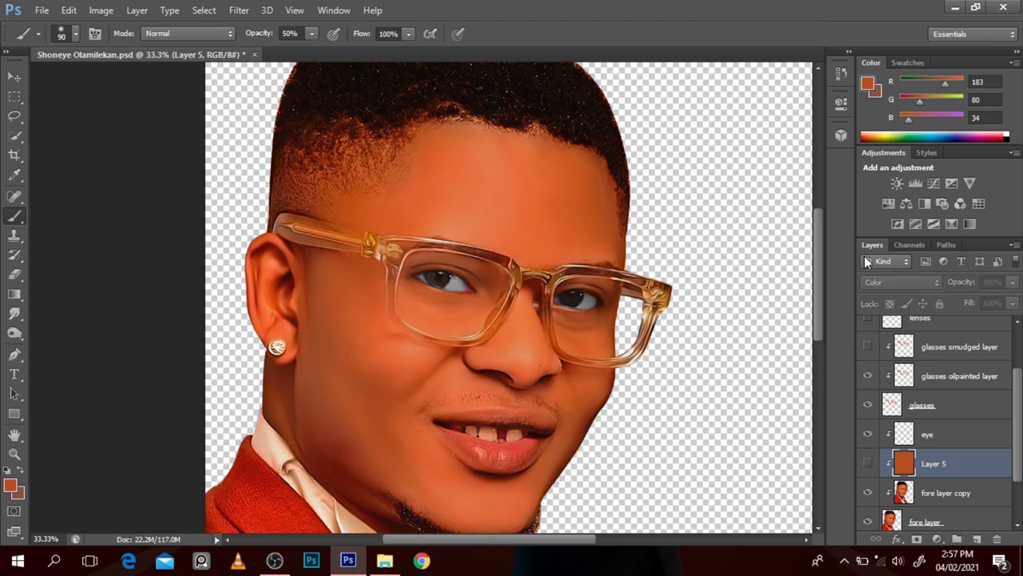
left_click(867, 464)
left_click(867, 463)
- Change the foreground colour to a less saturated, yellower skin tone of RGB 185, 98, 46 and activate the Brush tool
left_click(869, 83)
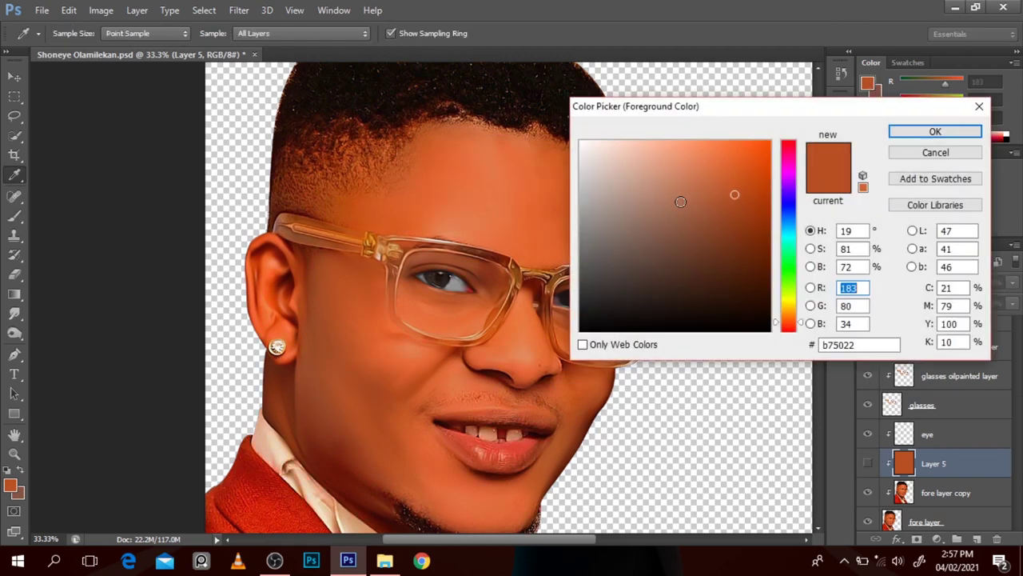
left_click_drag(732, 192, 724, 192)
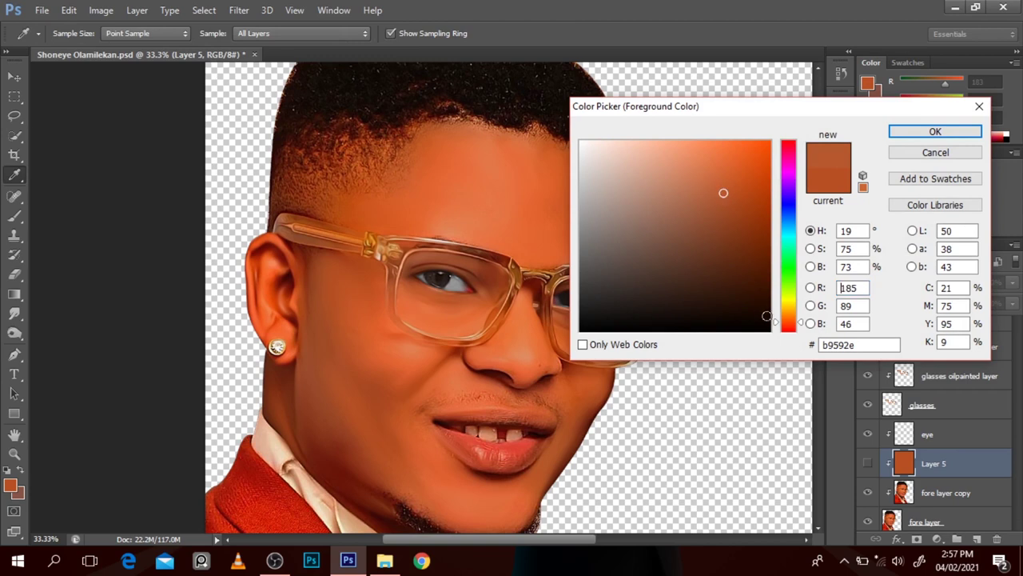
left_click_drag(780, 330, 779, 326)
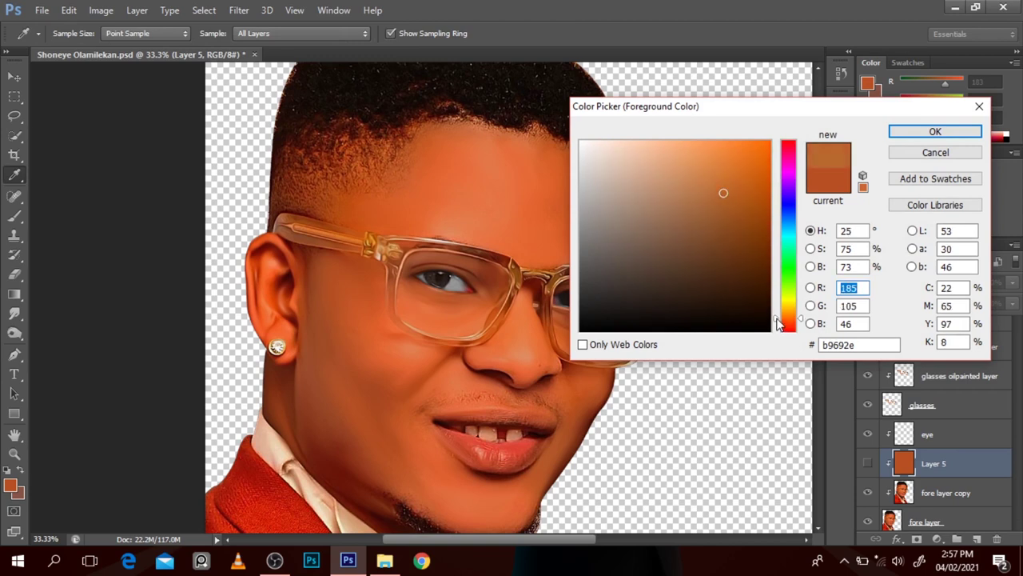
left_click(781, 319)
left_click(936, 131)
key("b")
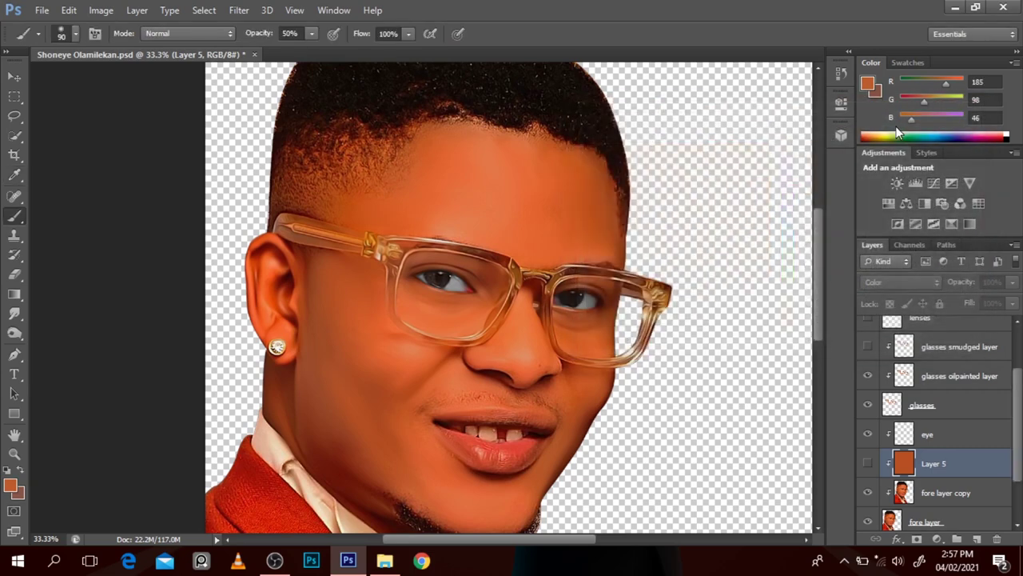
- Show the skin-tone colour layer again and darken the foreground colour slightly to b35f2c (RGB 179, 95, 44)
left_click(867, 464)
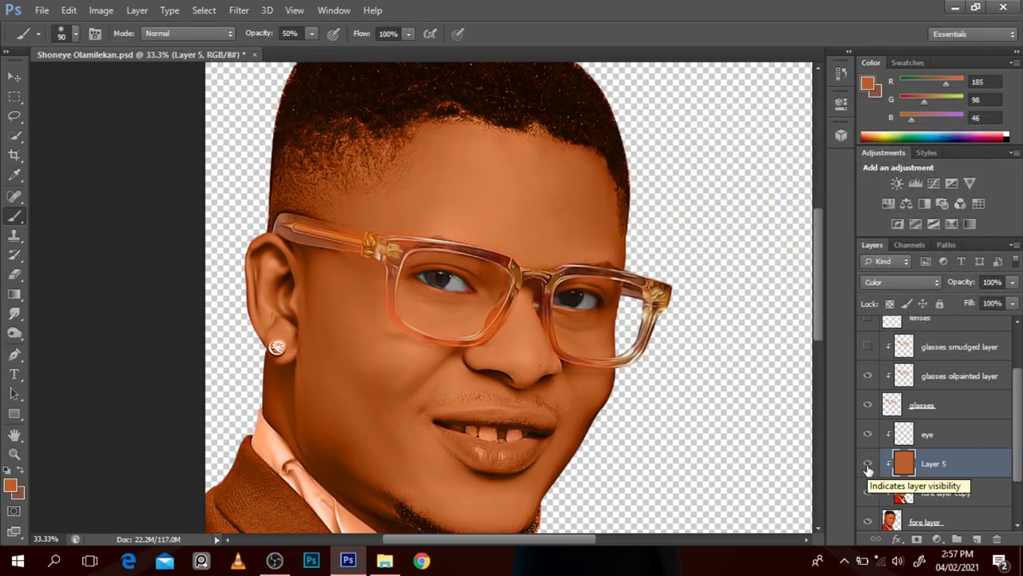
left_click(870, 83)
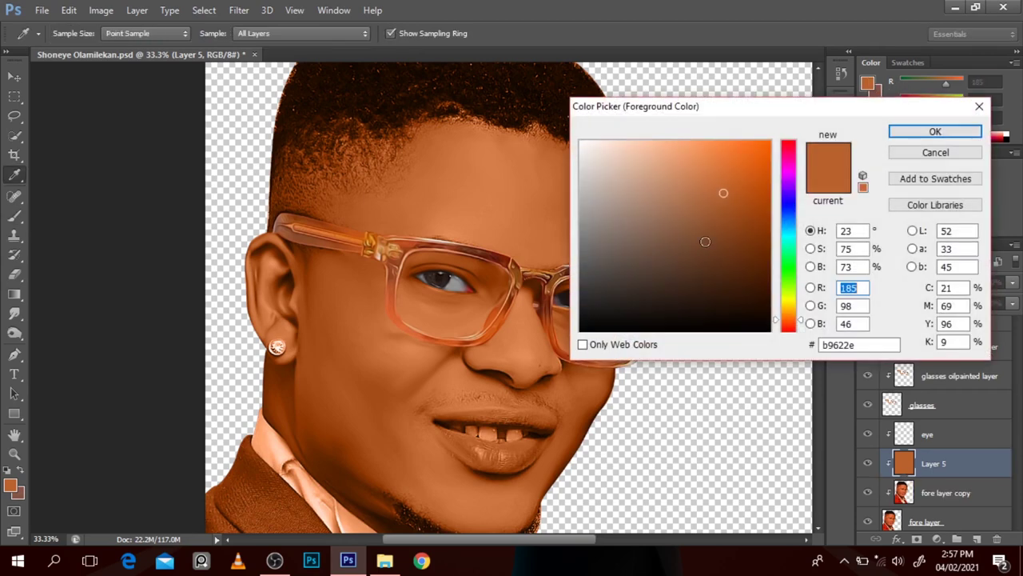
left_click_drag(724, 195, 725, 200)
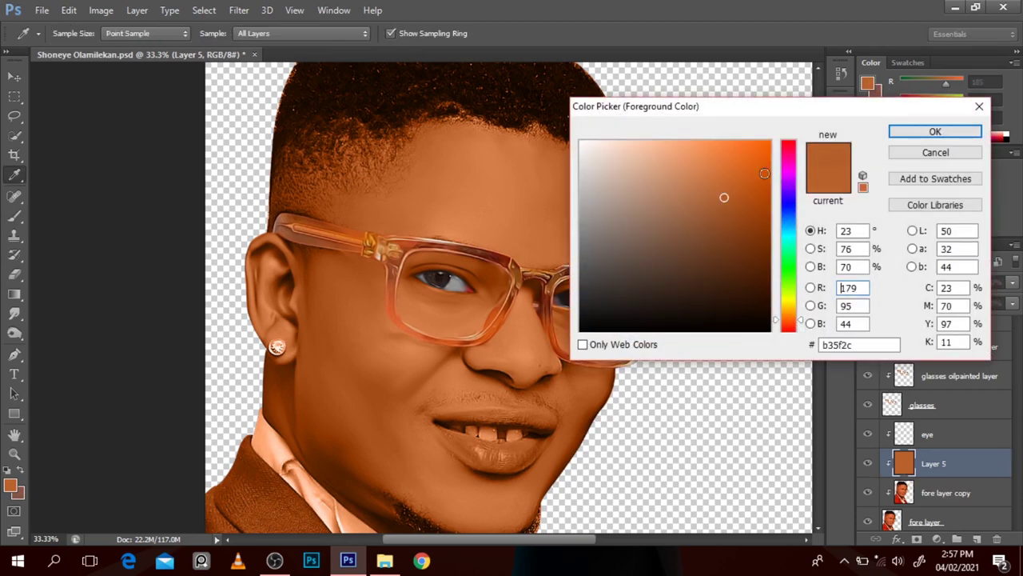
left_click(932, 131)
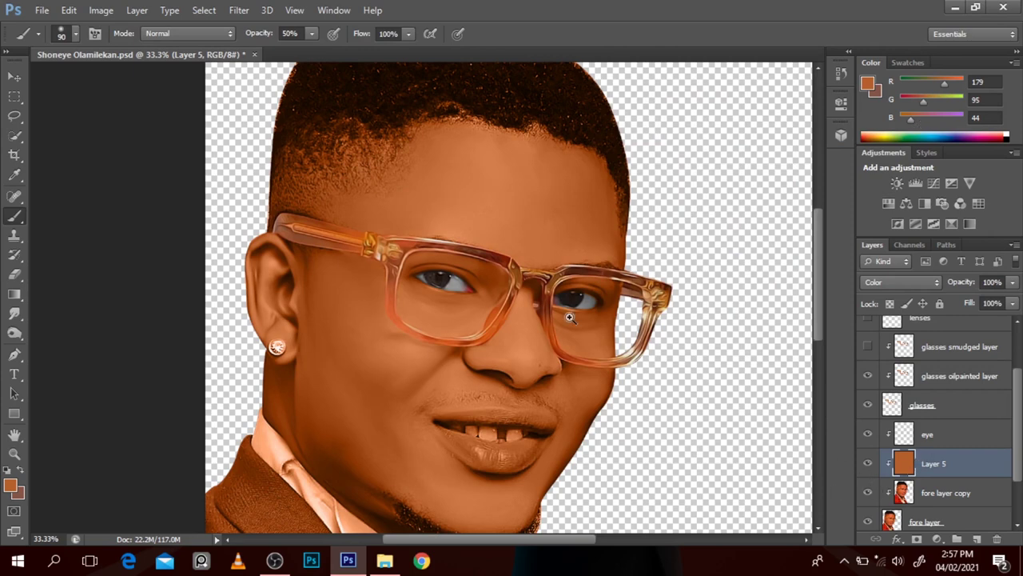
- Add a new clipped layer directly above the glasses oilpainted layer
scroll(569, 315, "up", 2)
scroll(530, 264, "down", 1)
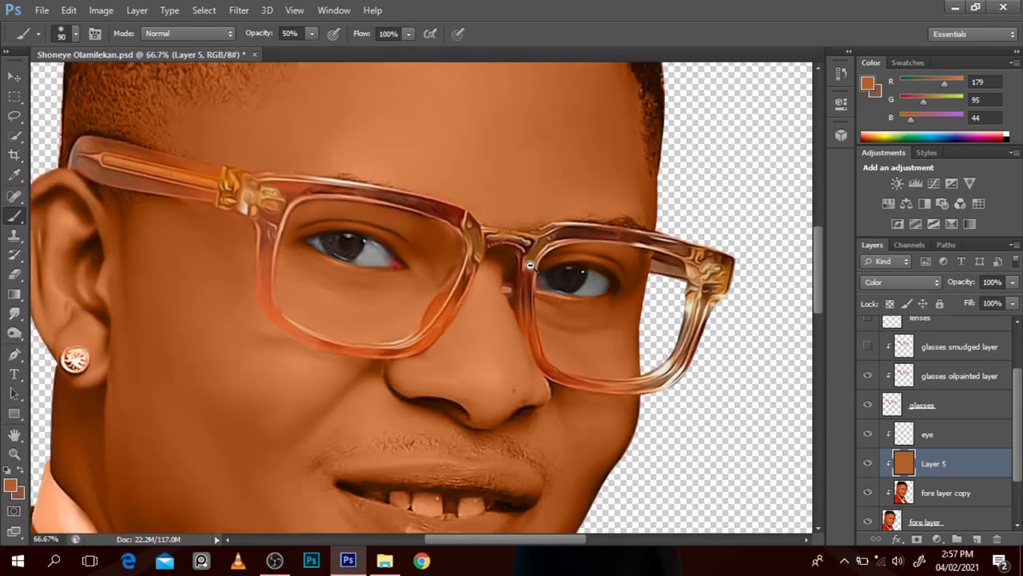
key("bracketleft")
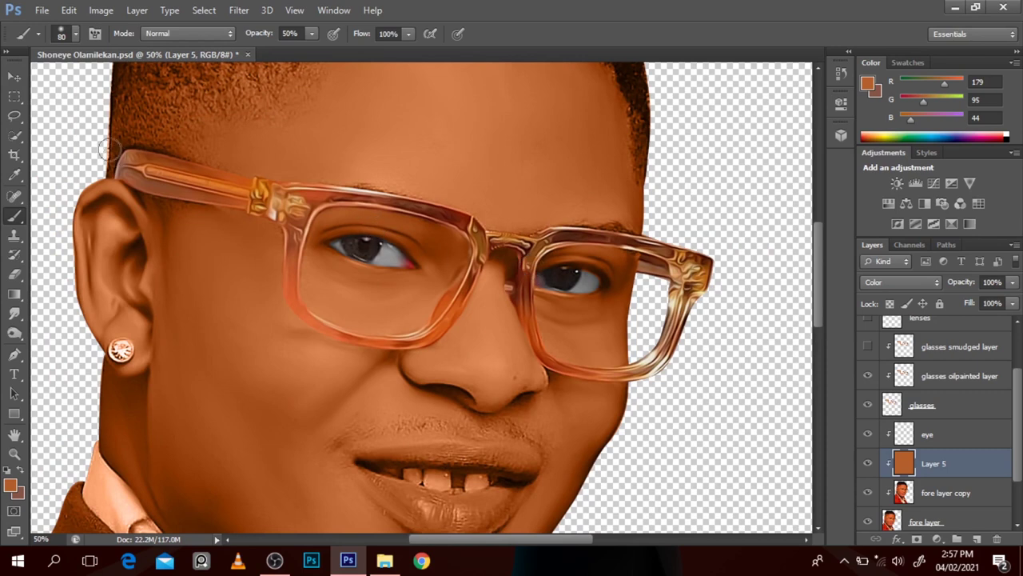
left_click(14, 76)
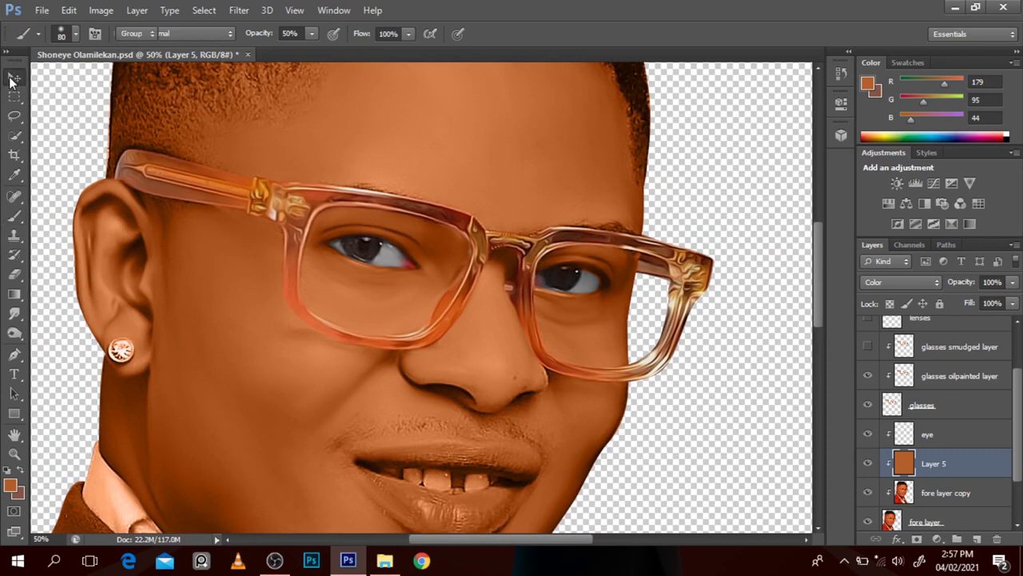
left_click(472, 231)
key("r")
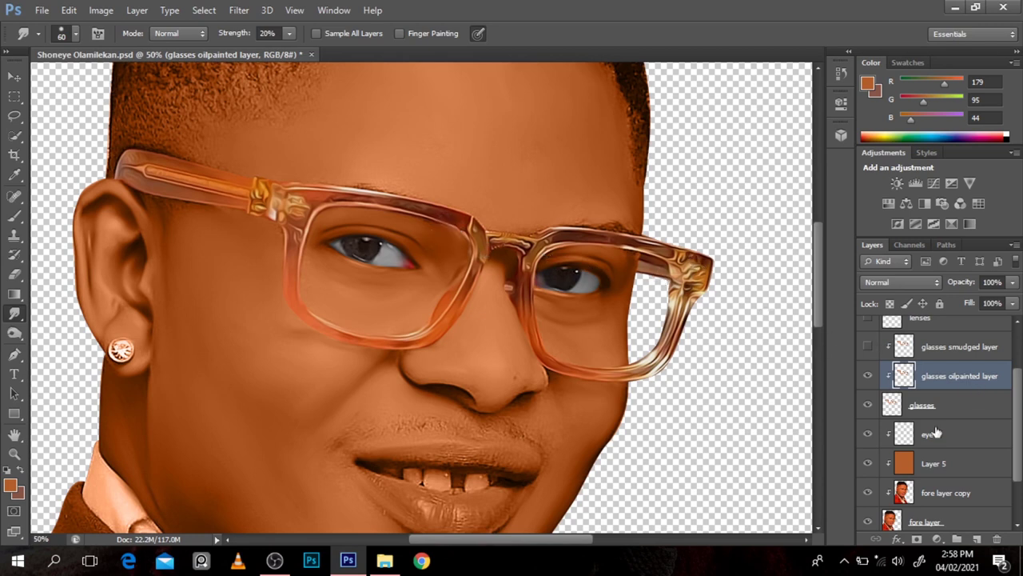
left_click(977, 538)
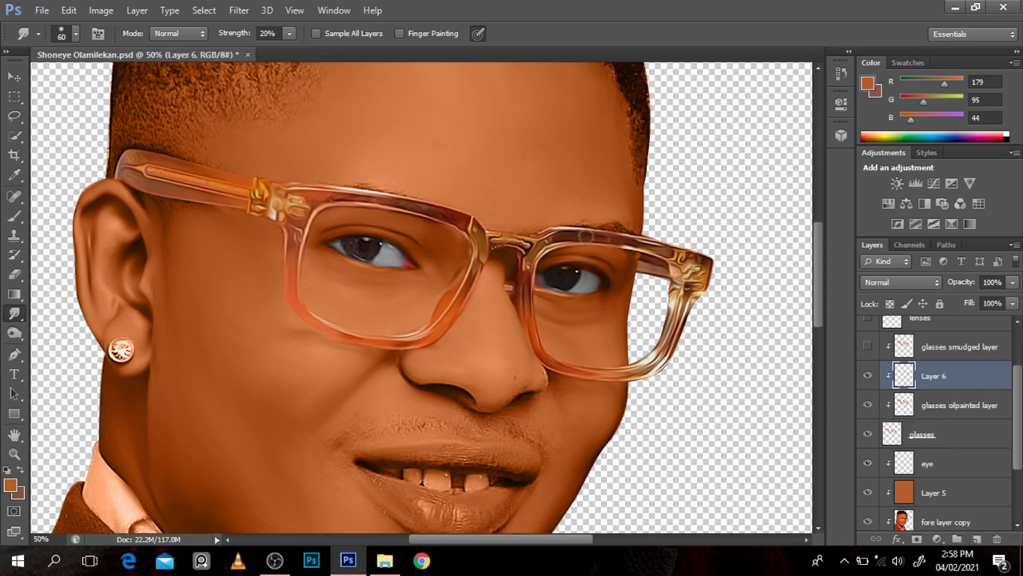
- Sample the golden brown RGB 190, 107, 30 from the glasses' far hinge and fill the new clipped layer with it
key("b")
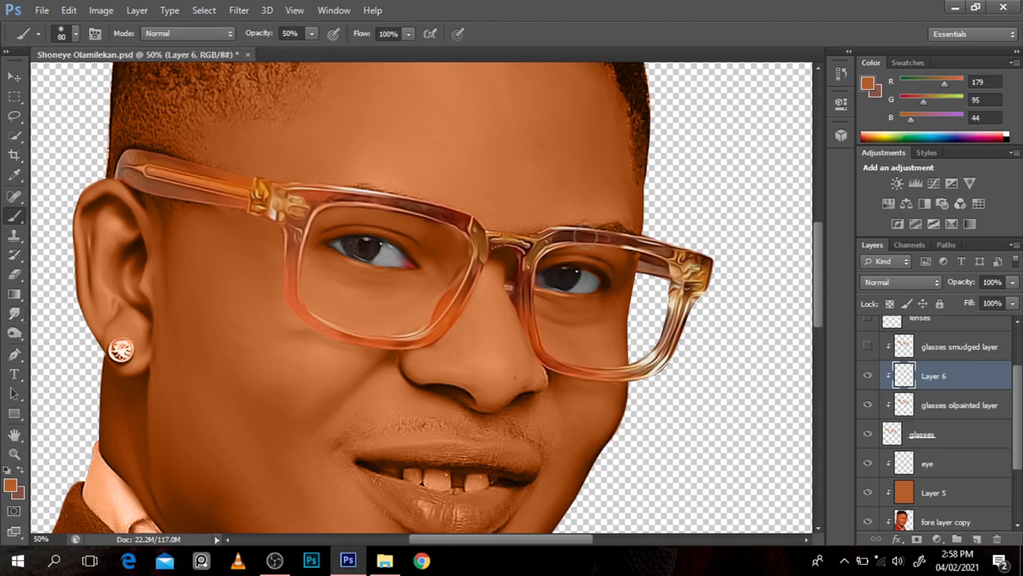
left_click(483, 232, "alt")
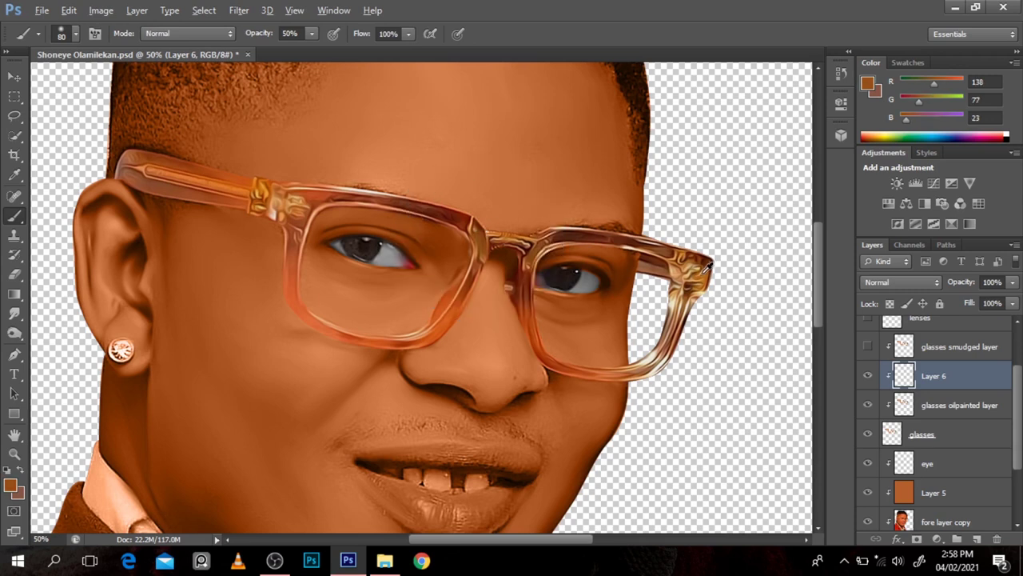
left_click(702, 266, "alt")
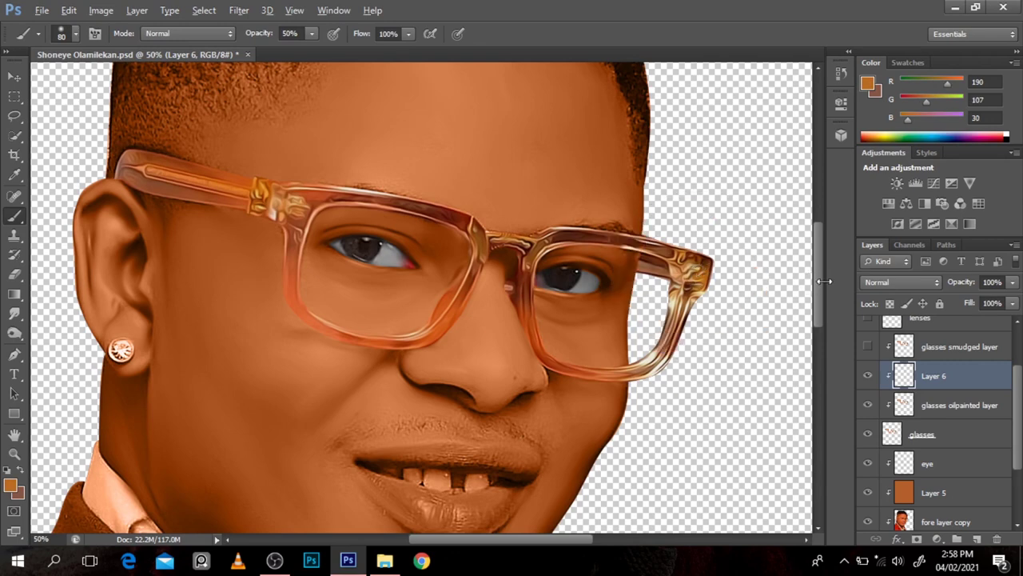
key("alt+BackSpace")
- Set the golden-brown layer's blend mode to Color and compare the glasses with and without it
left_click(880, 281)
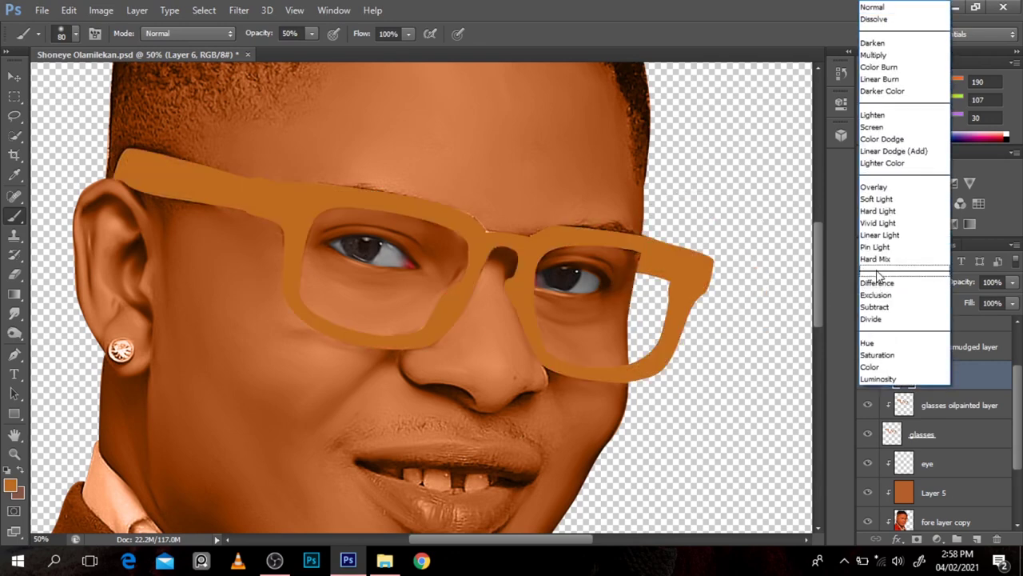
left_click(874, 366)
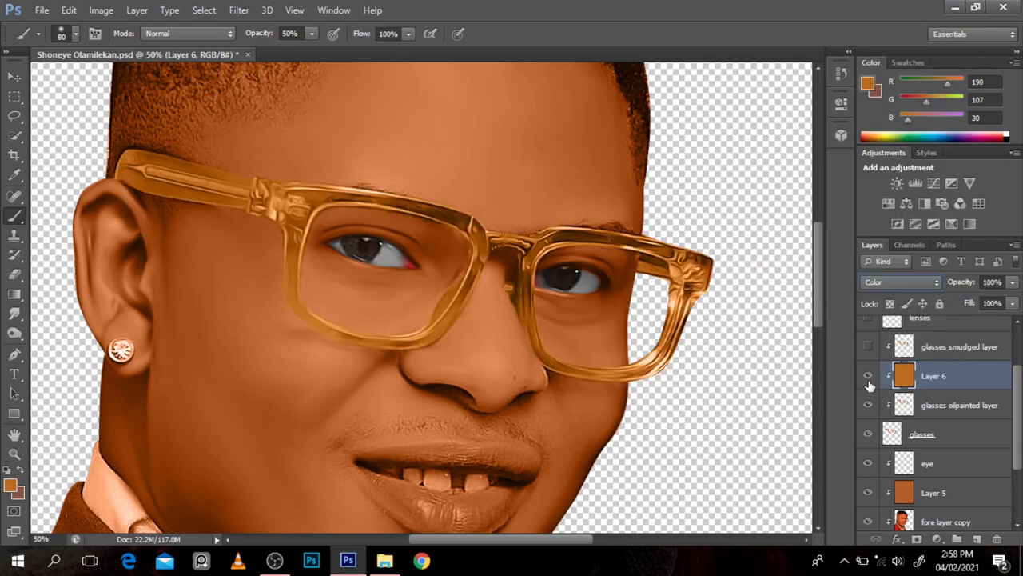
left_click(869, 377)
left_click(868, 375)
left_click(869, 377)
left_click(869, 377)
- Add a layer mask to the golden-brown layer and paint out the colour along the near lens's outer and lower rim
left_click(938, 539)
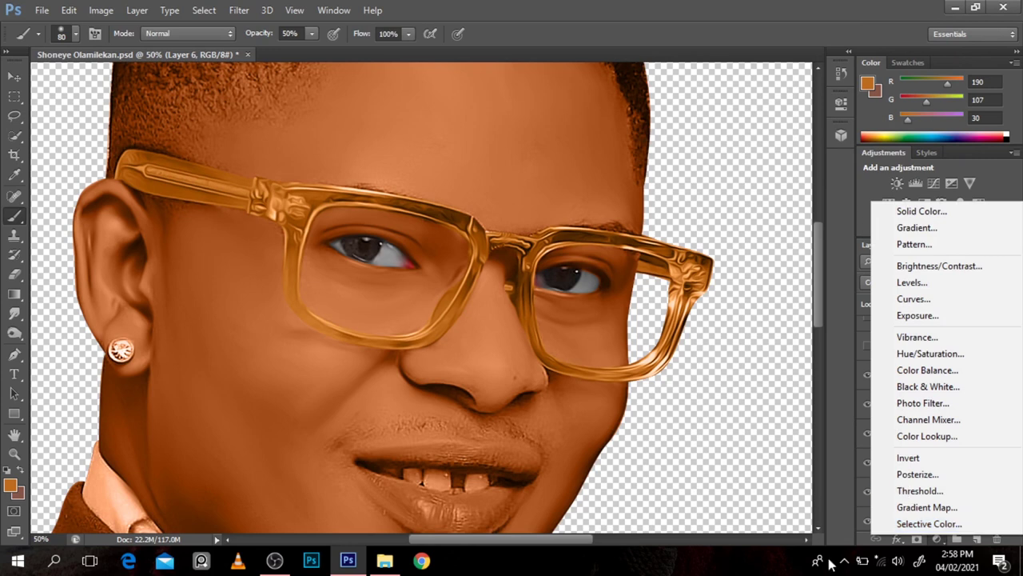
left_click(787, 571)
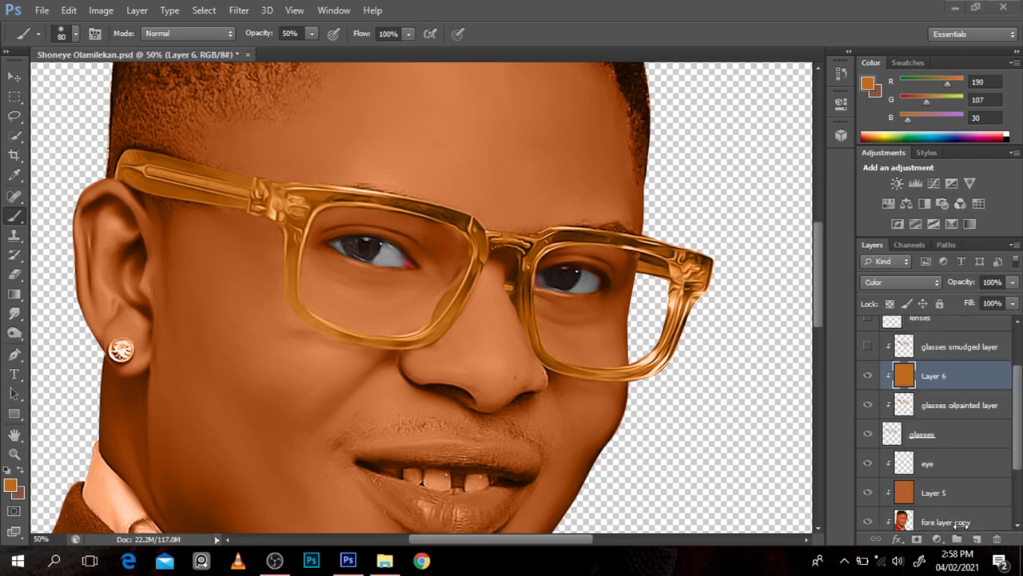
left_click(917, 542)
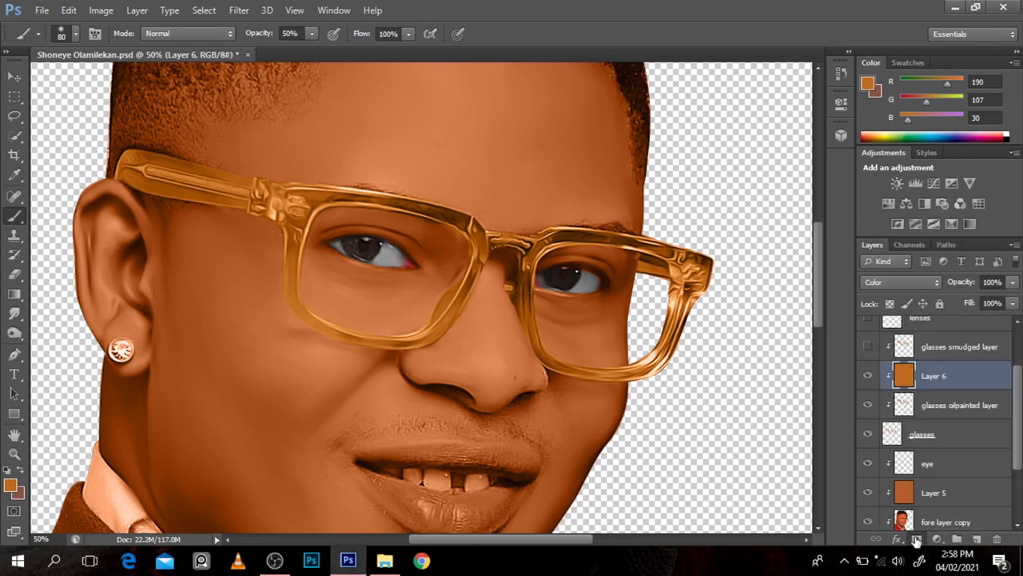
left_click(917, 542)
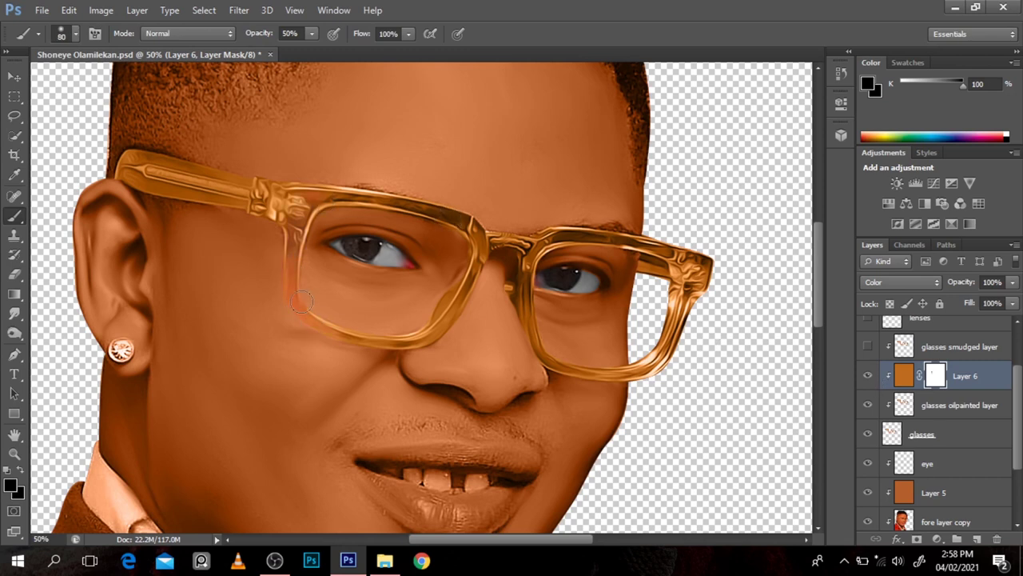
key("bracketright")
key("bracketright")
- Add a clipped layer directly above the glasses oilpainted layer and rename the masked golden-brown layer "glasses colour"
left_click(967, 409)
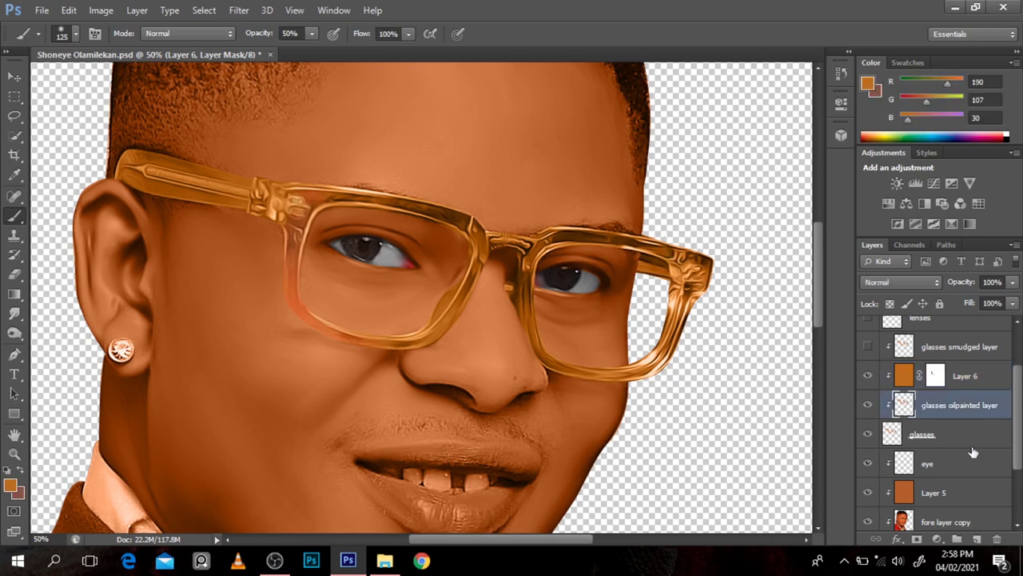
left_click(976, 537)
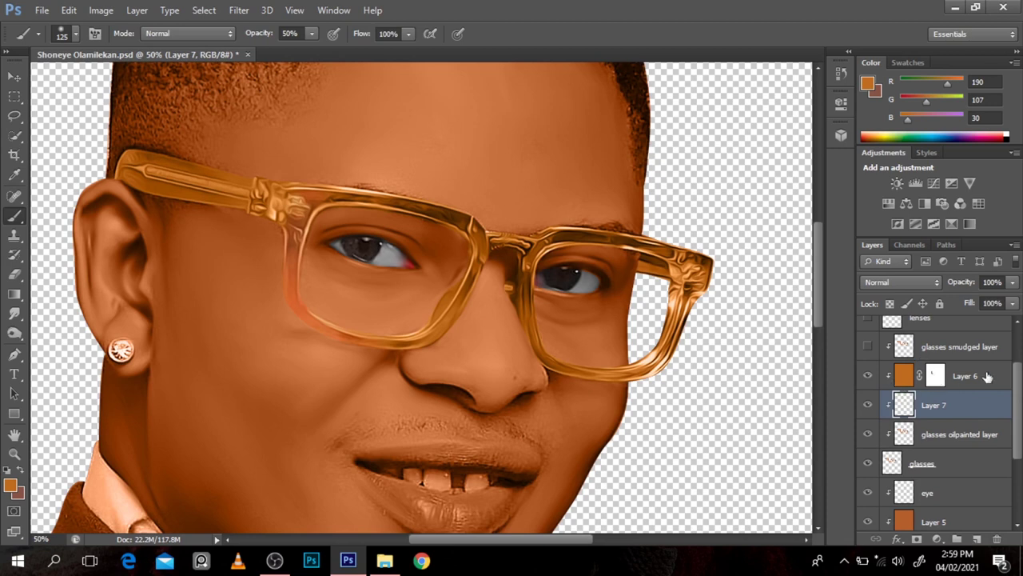
double_click(967, 376)
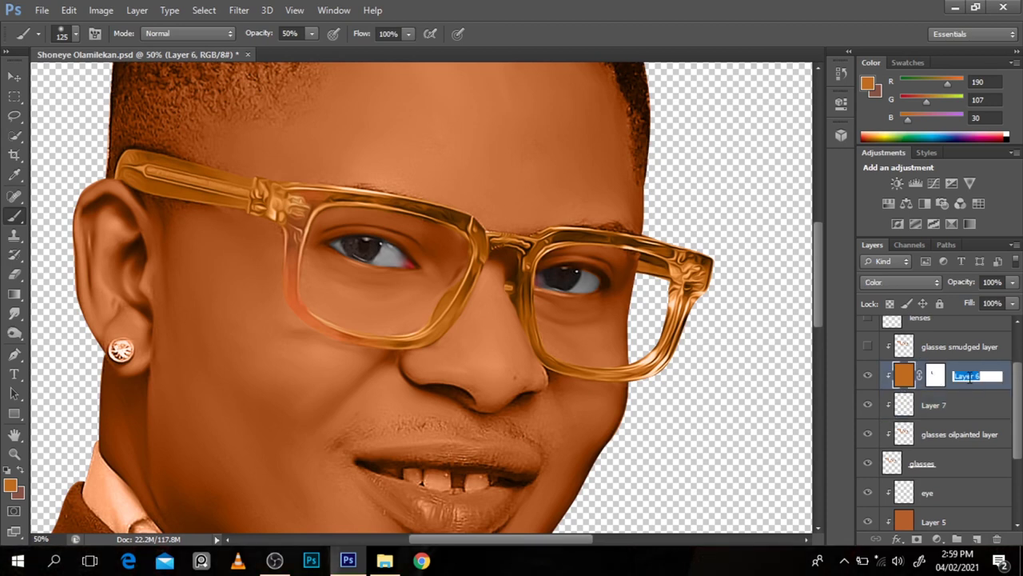
type("glasses colour")
- Rename the new empty clipped layer beneath glasses colour as "face colour"
left_click(937, 405)
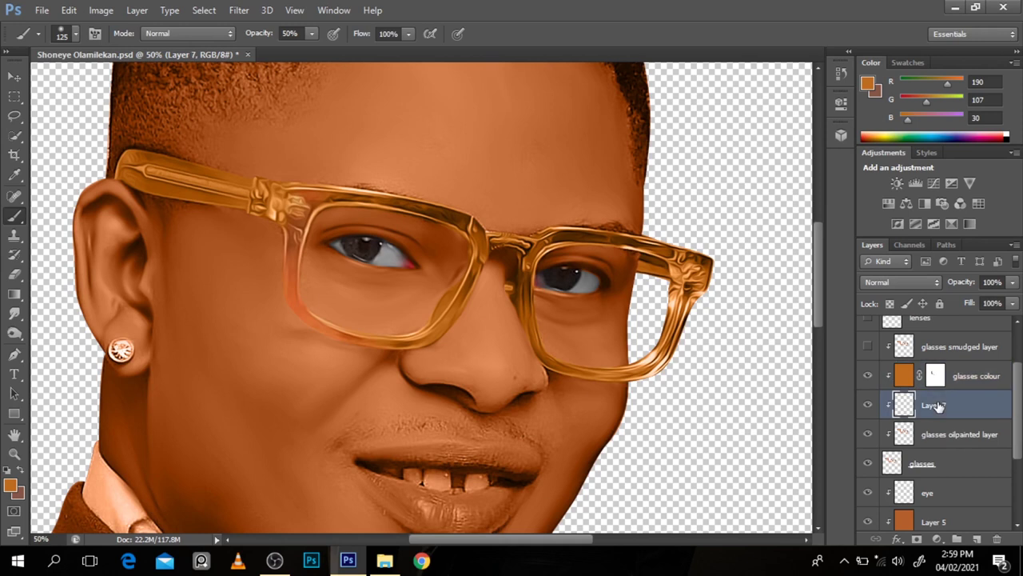
double_click(936, 405)
type("g")
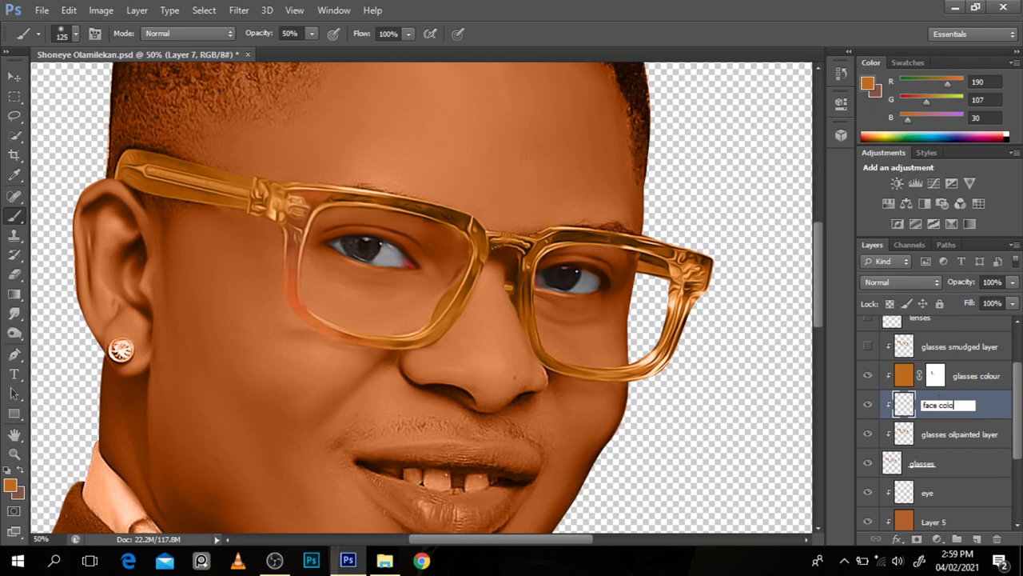
type("ace colour")
key("Return")
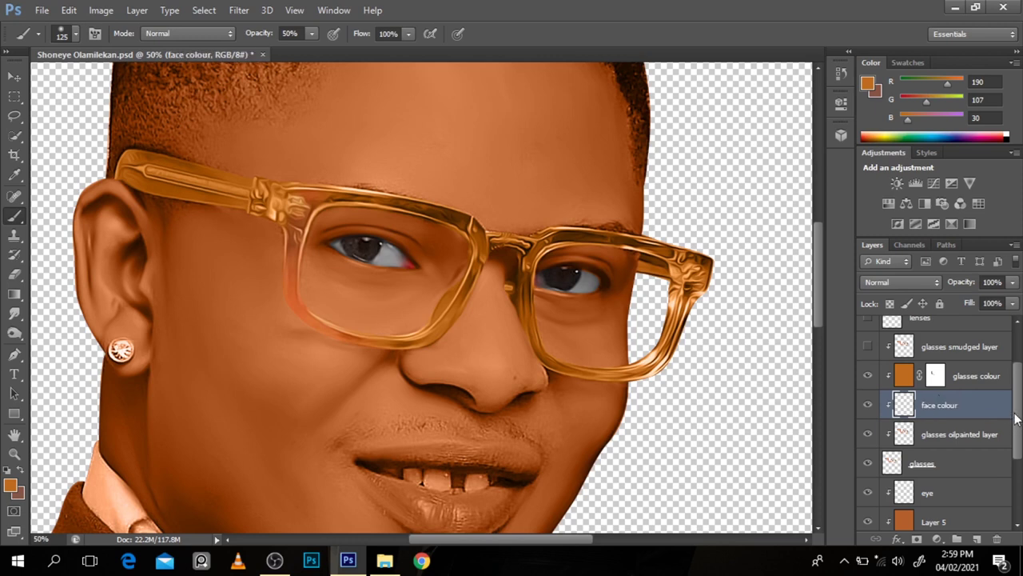
- Check the blend modes of the skin-tone layer and the glasses colour layer
scroll(1007, 443, "down", 1)
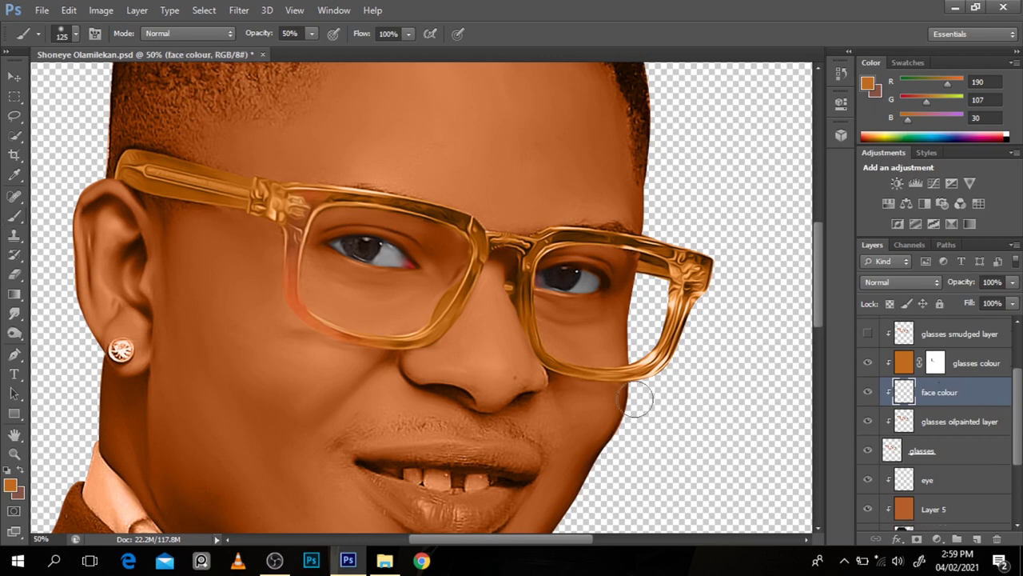
key("v")
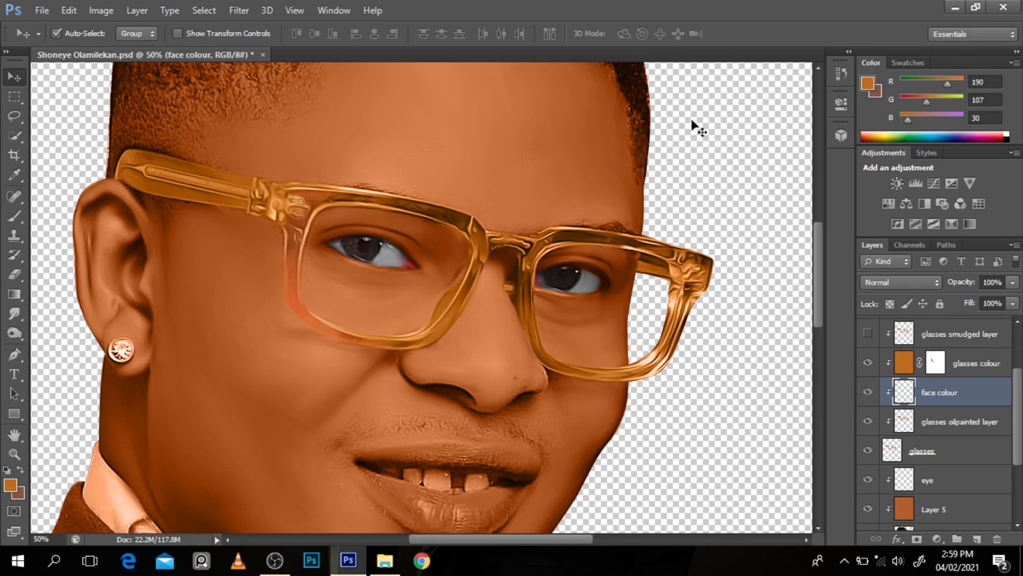
left_click(901, 62)
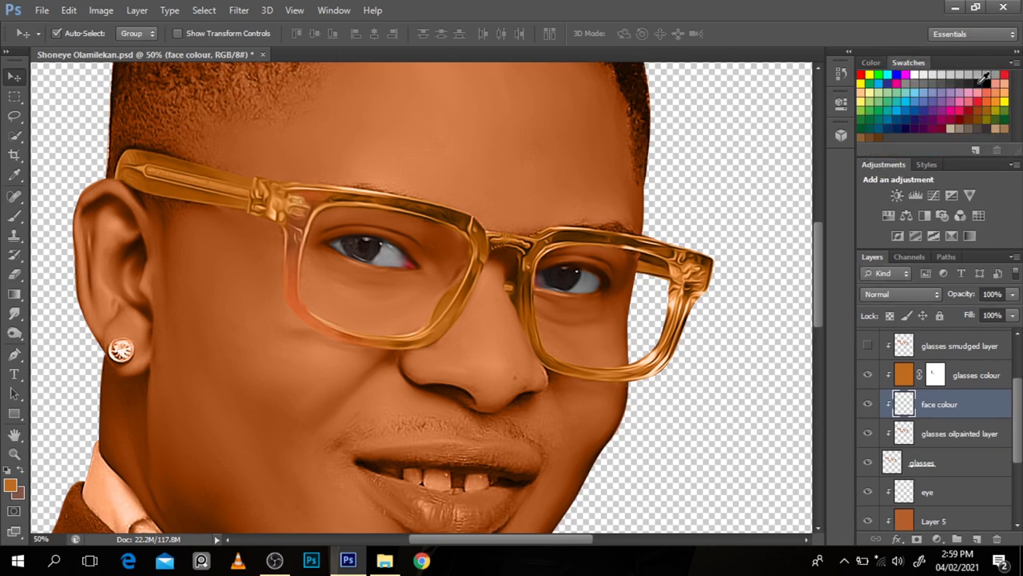
left_click(872, 62)
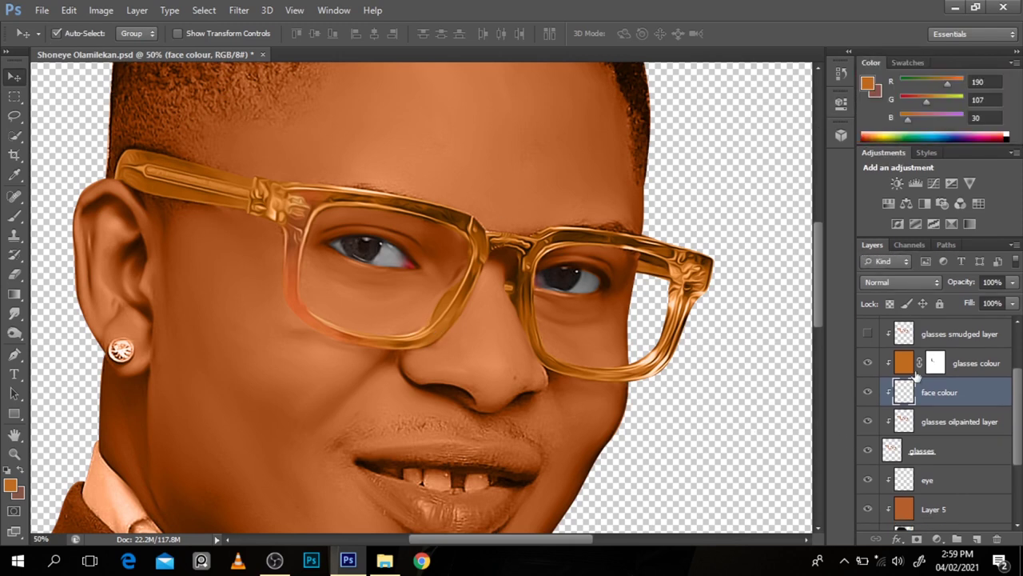
left_click(934, 508)
left_click(882, 280)
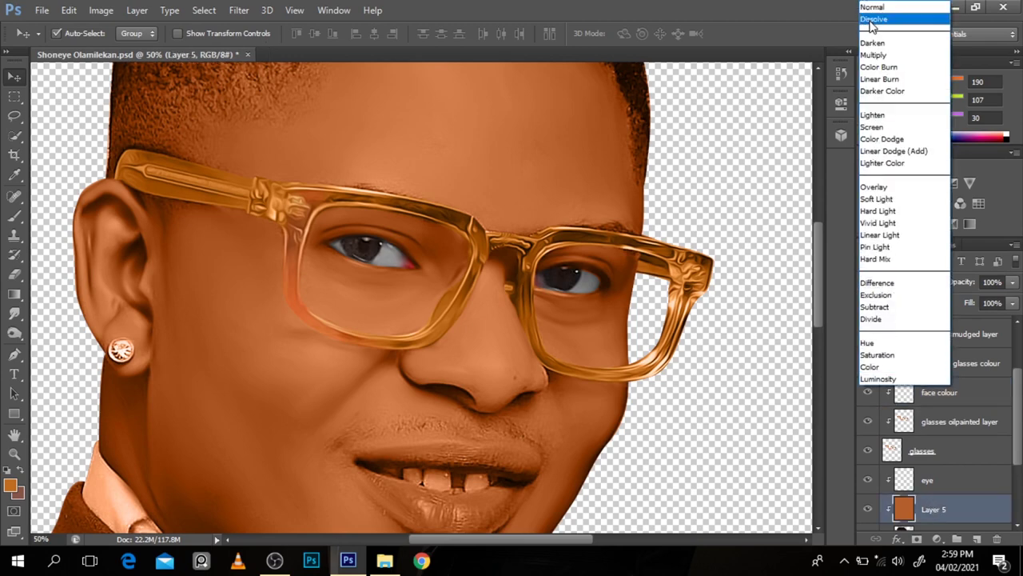
left_click(957, 364)
left_click(959, 364)
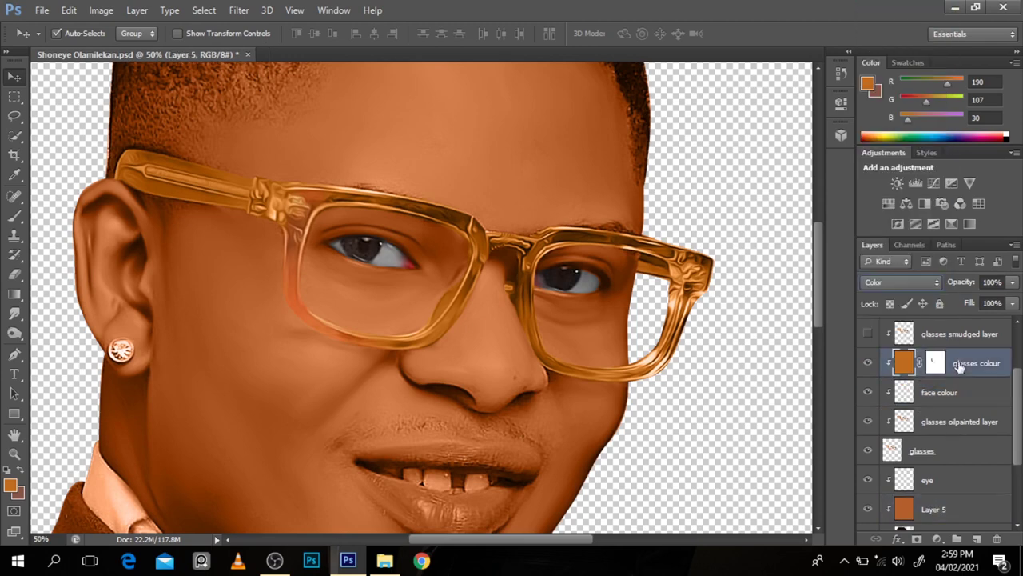
- Sample the skin tone RGB 197, 113, 62 from the cheek beside the near lens and fill the face colour layer with it
left_click(915, 386)
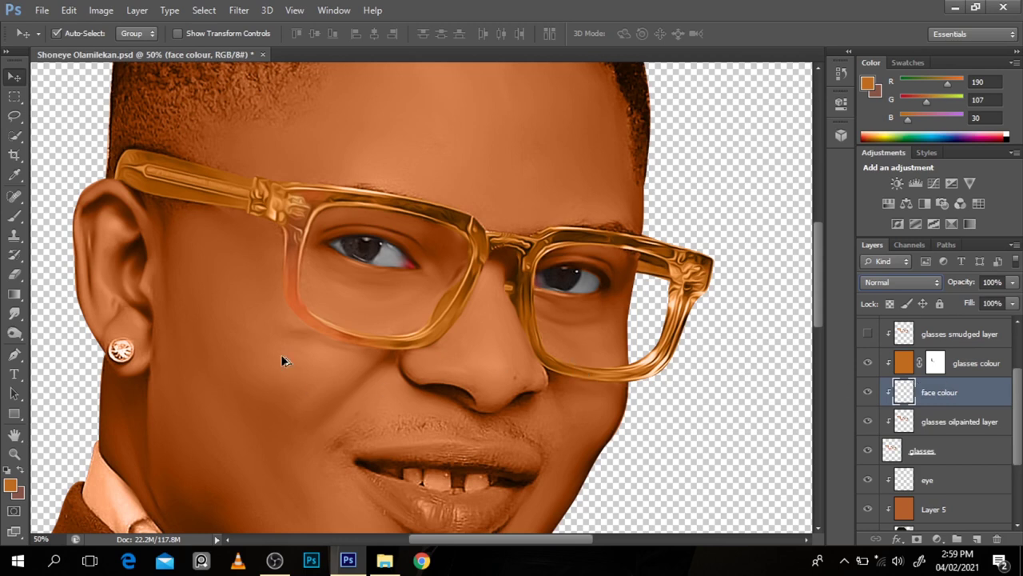
left_click(14, 175)
left_click(267, 302)
left_click(283, 336)
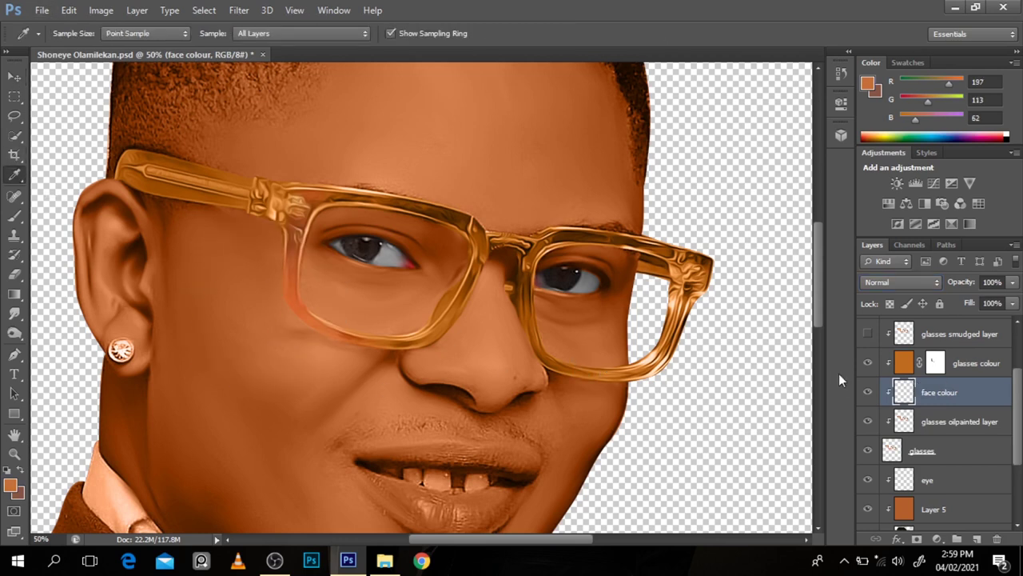
key("alt+BackSpace")
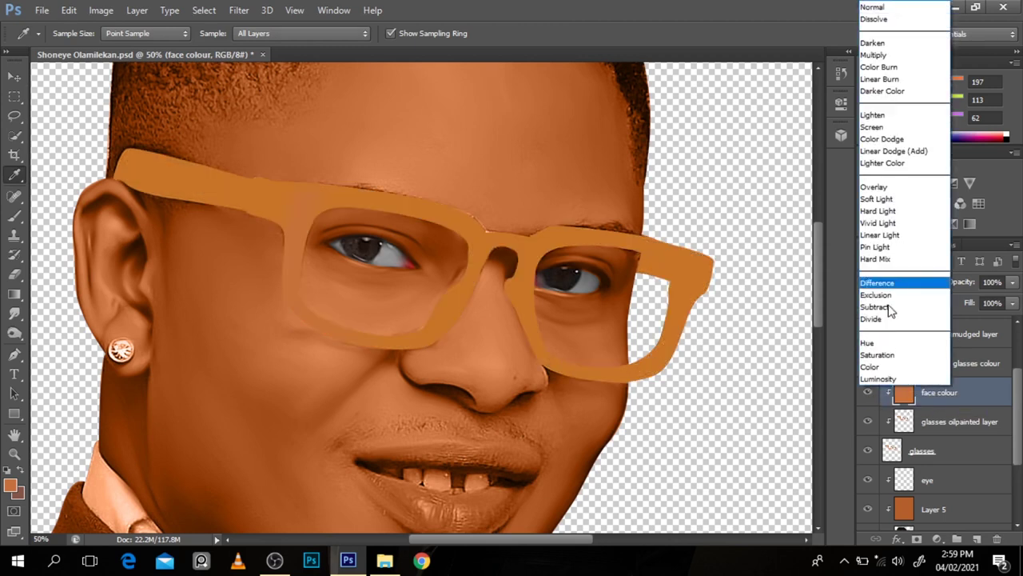
- Set the face colour layer's blend mode to Color, compare the glasses with and without glasses colour, and activate the Brush tool
left_click(872, 366)
left_click(868, 366)
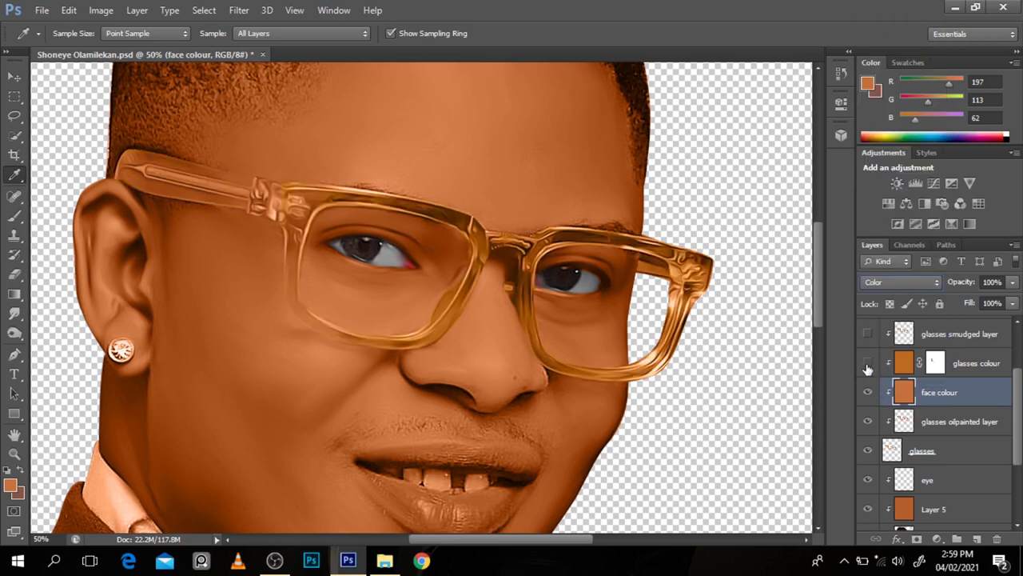
left_click(868, 365)
left_click(15, 219)
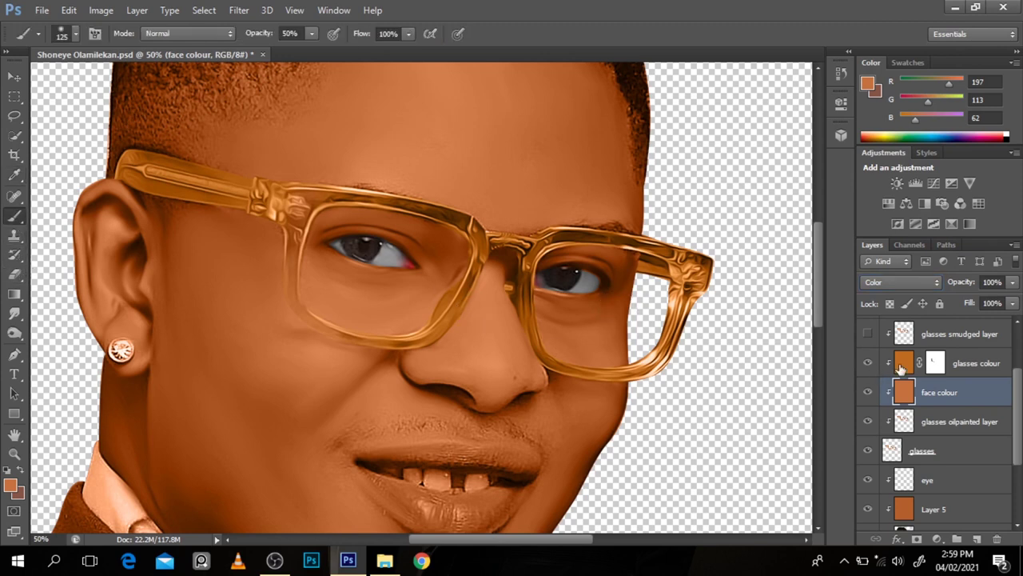
- Paint black on the glasses colour layer's mask with a 90 px brush at 50% opacity to reveal skin tone through the transparent frame areas
left_click(935, 363)
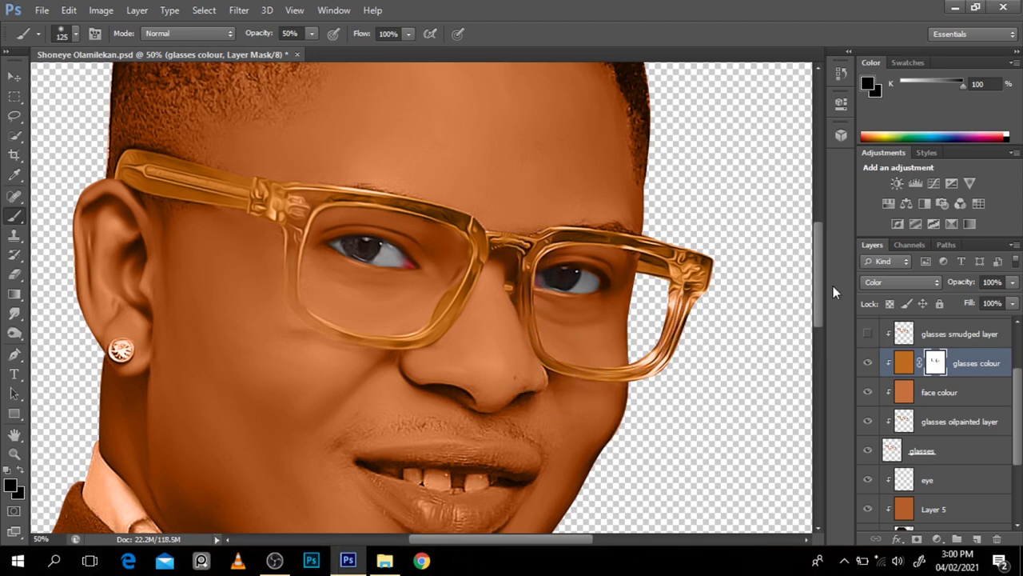
key("bracketleft")
key("bracketleft")
key("bracketleft")
key("bracketleft")
key("bracketleft")
key("bracketright")
key("bracketright")
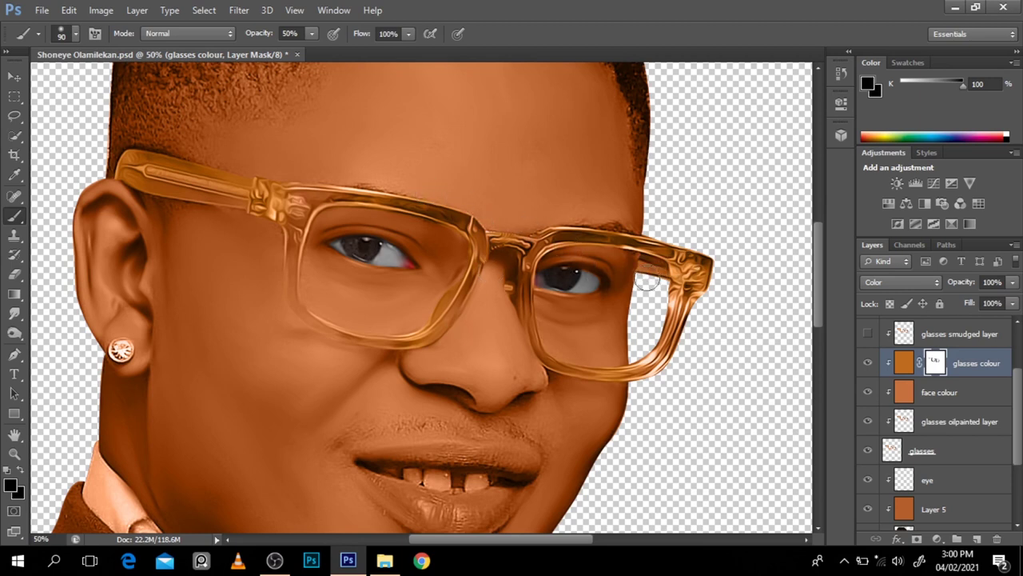
- Examine the glasses at several magnifications and compare them with the glasses colour layer hidden and shown
key("ctrl+minus")
key("ctrl+minus")
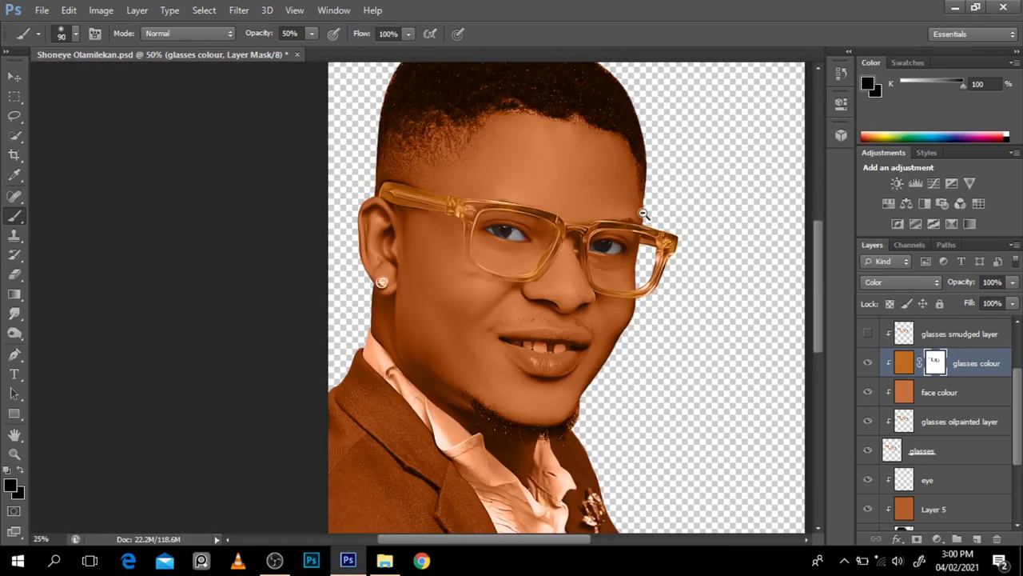
key("ctrl+minus")
left_click(338, 256, "ctrl")
left_click(339, 254, "ctrl")
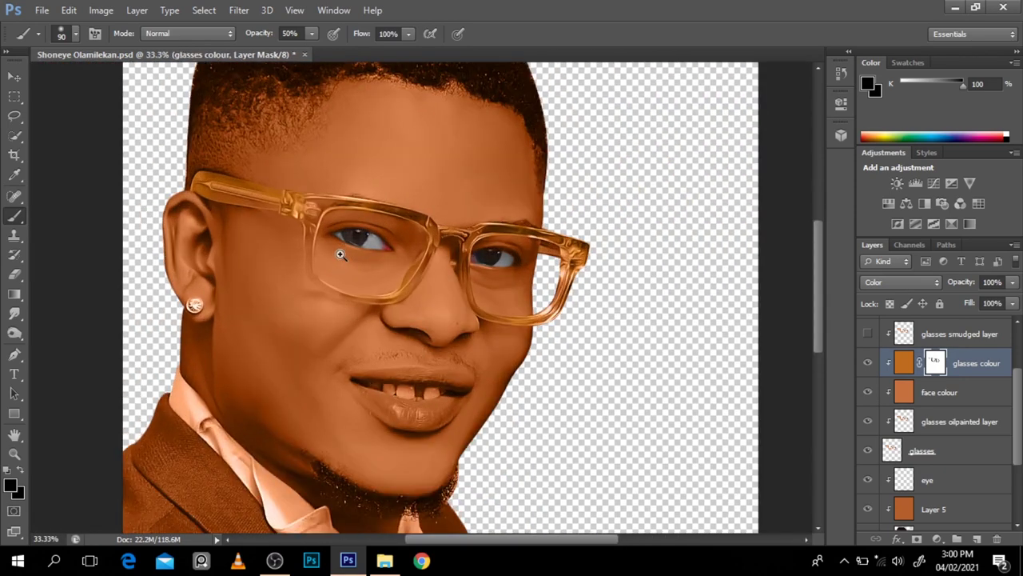
left_click(340, 254, "ctrl")
left_click_drag(819, 320, 818, 301)
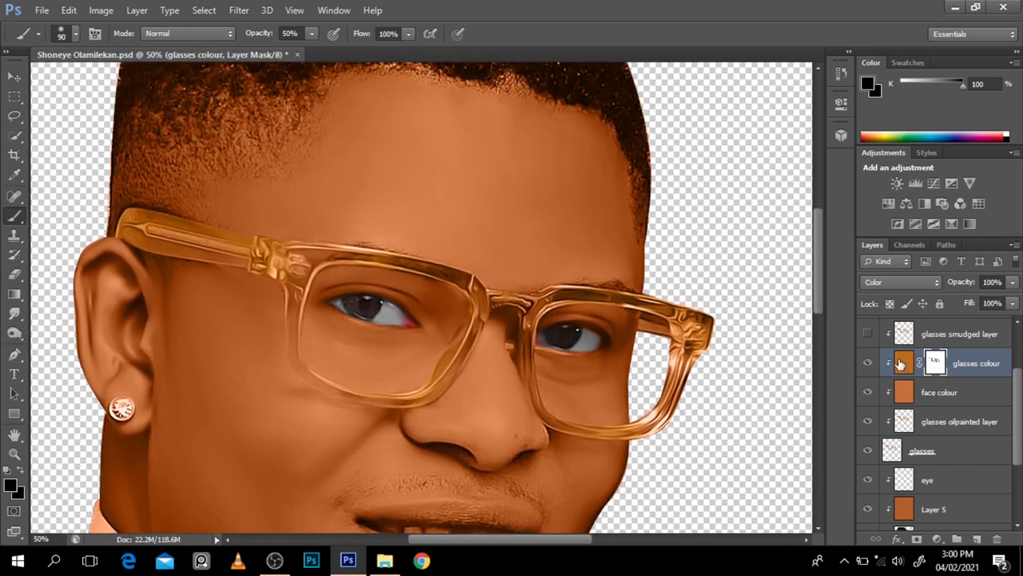
left_click(869, 364)
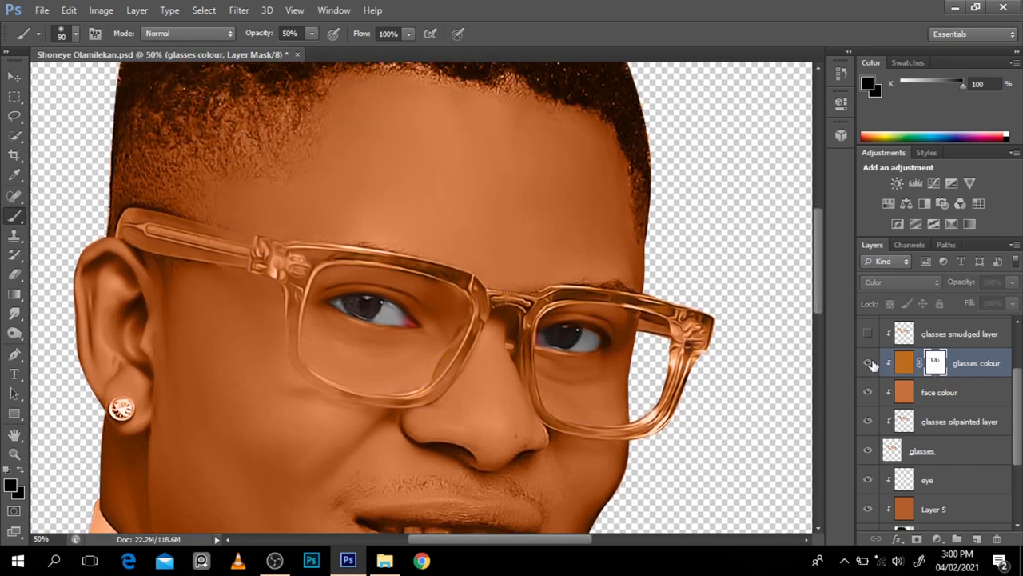
left_click(869, 364)
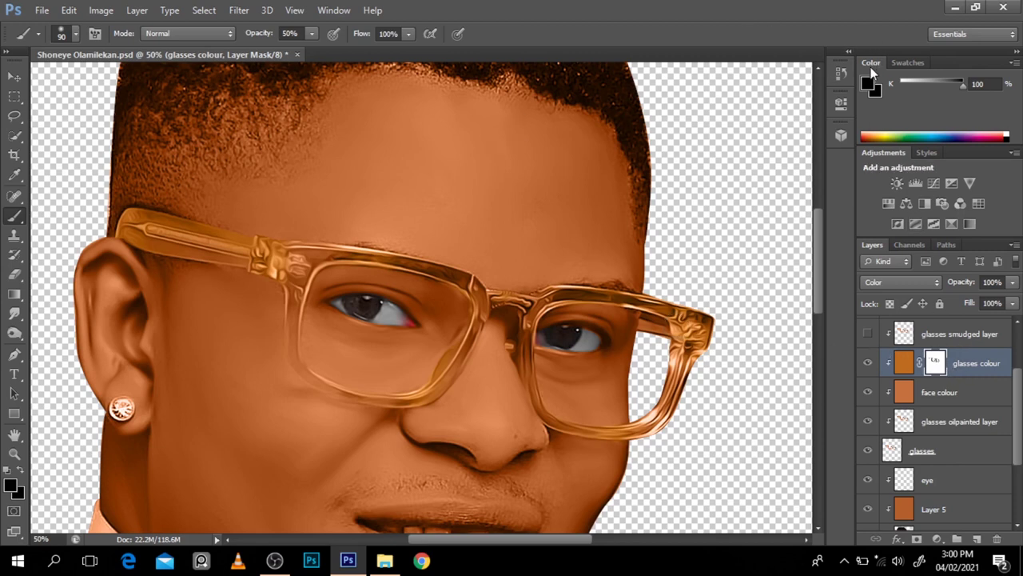
- Set the foreground to near-white at 2% K and paint the glasses colour mask to restore the golden tint on the frame
left_click(868, 85)
left_click_drag(606, 188, 581, 144)
left_click(931, 131)
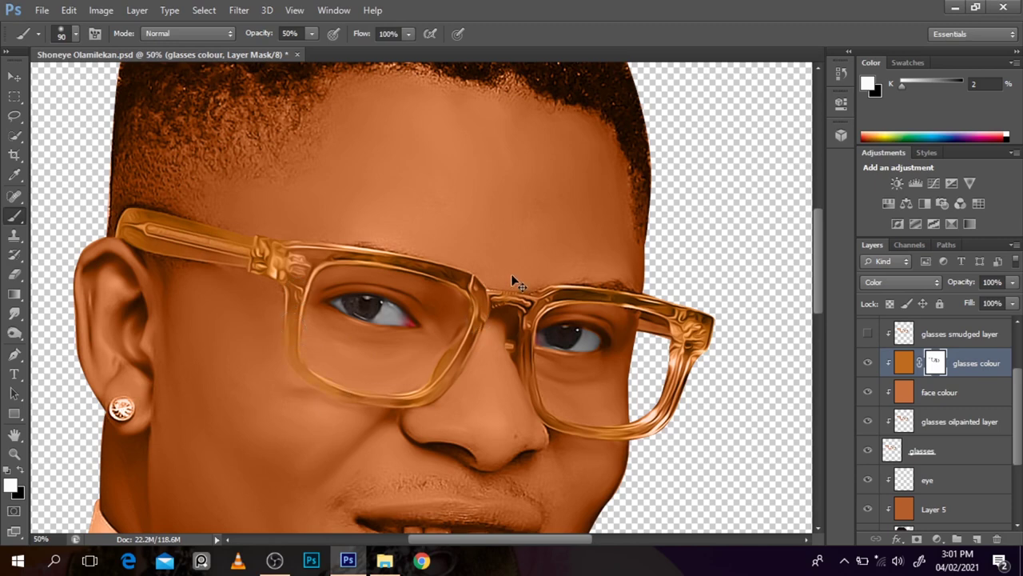
scroll(539, 308, "up", 1)
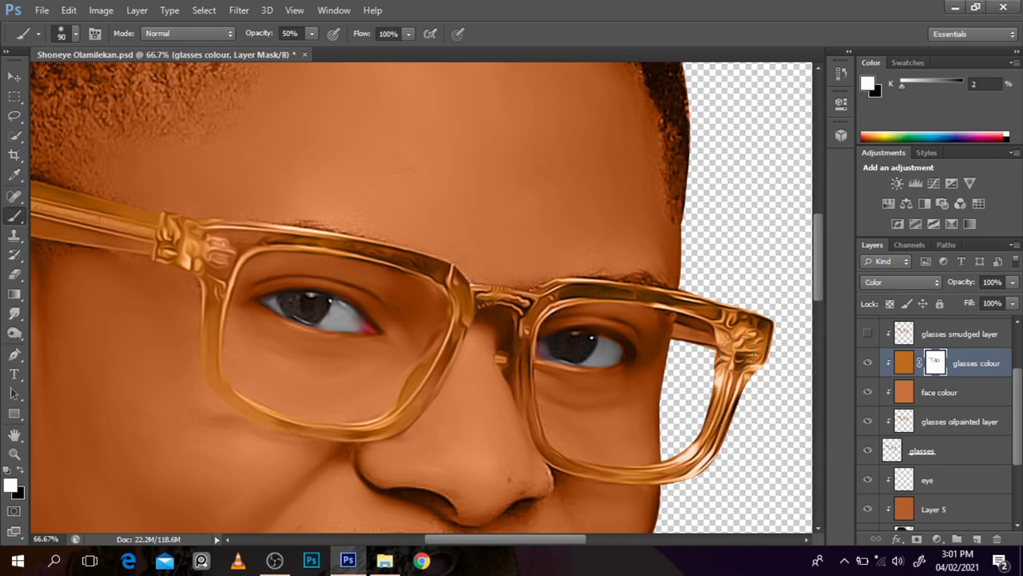
scroll(691, 250, "down", 3)
scroll(692, 250, "up", 2)
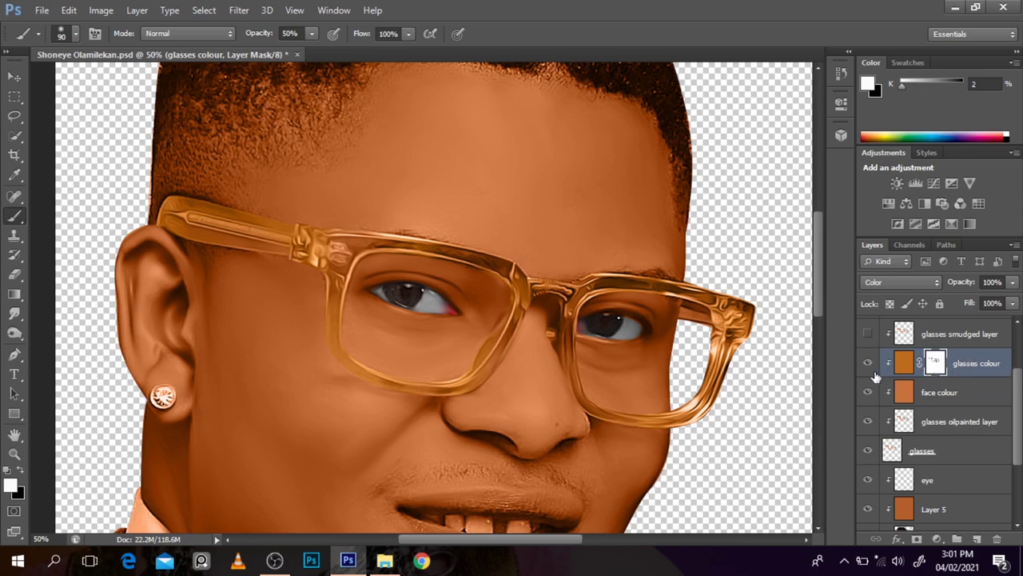
scroll(640, 286, "down", 1)
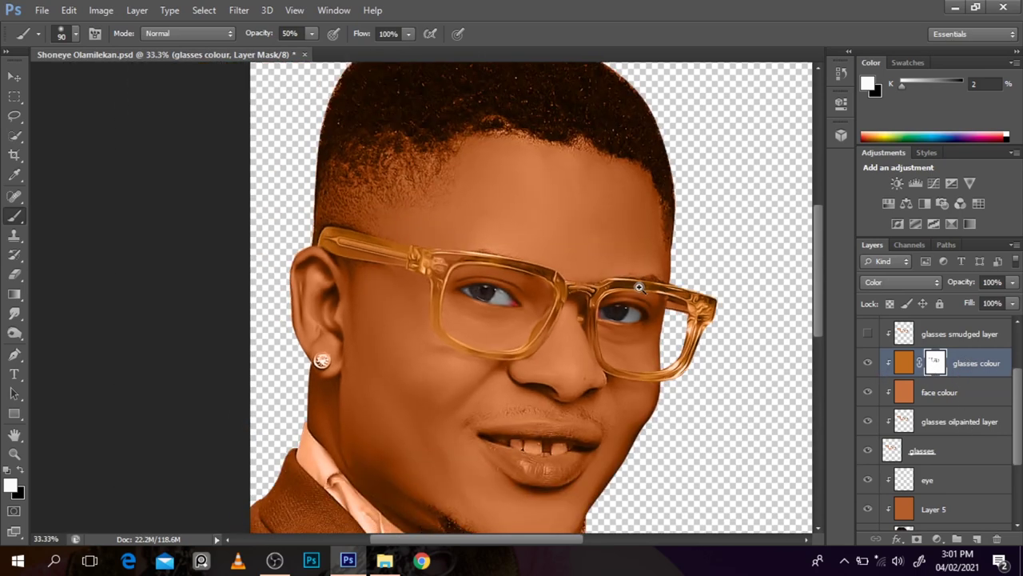
scroll(640, 286, "up", 1)
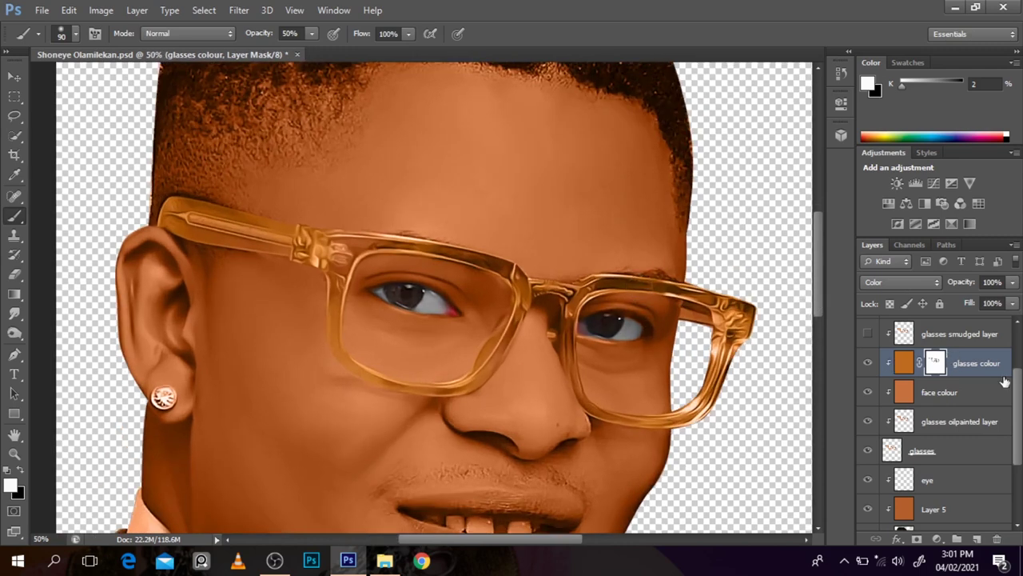
scroll(1019, 409, "up", 2)
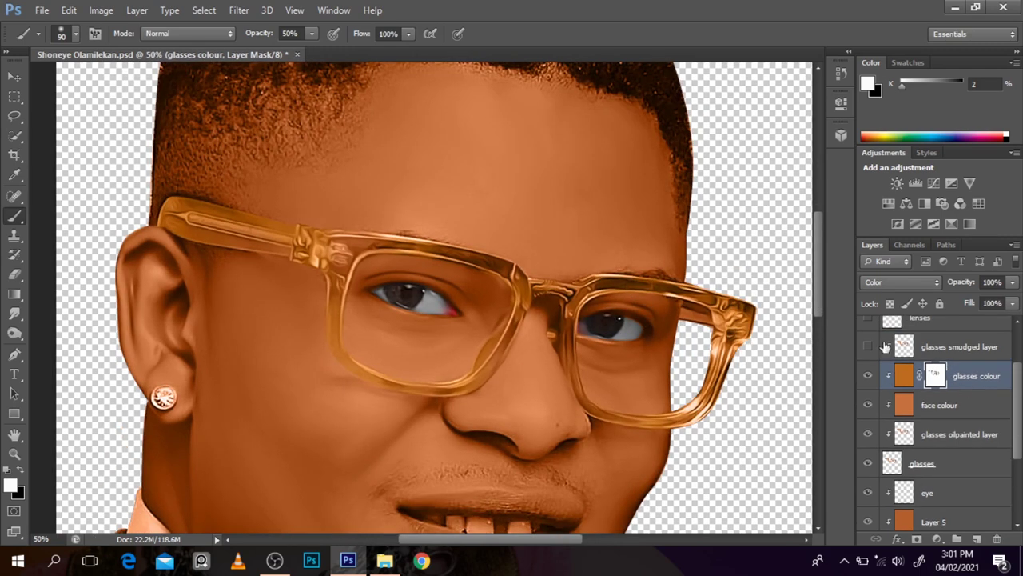
mouse_move(816, 297)
left_mouse_down()
mouse_move(813, 276)
mouse_move(814, 302)
left_mouse_up()
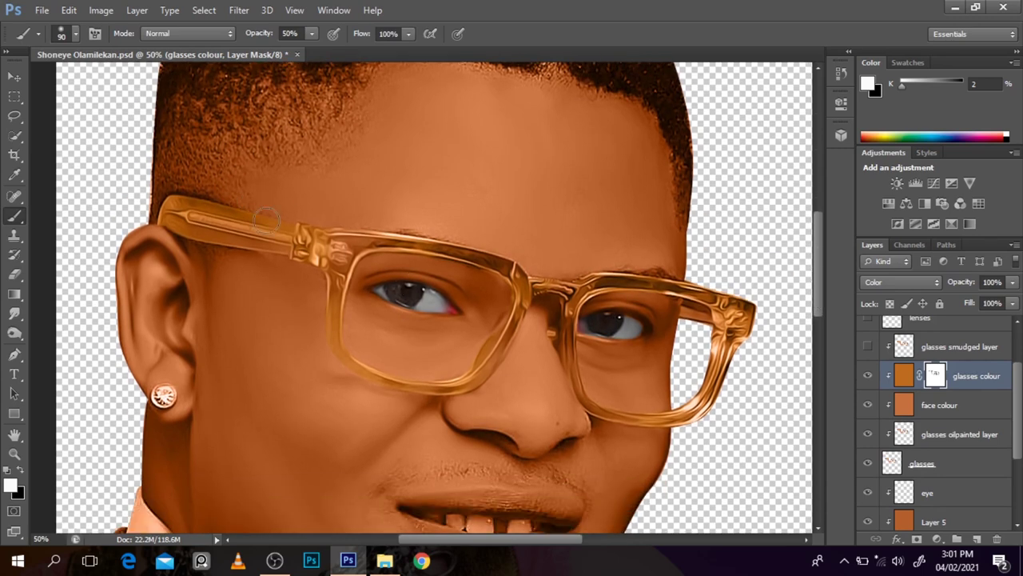
scroll(622, 330, "down", 2)
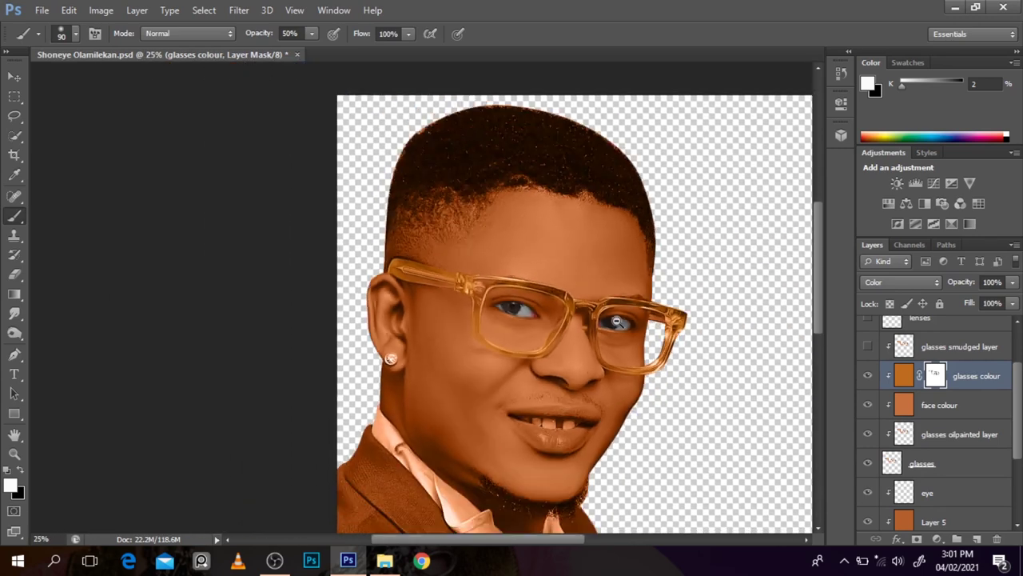
scroll(617, 321, "up", 1)
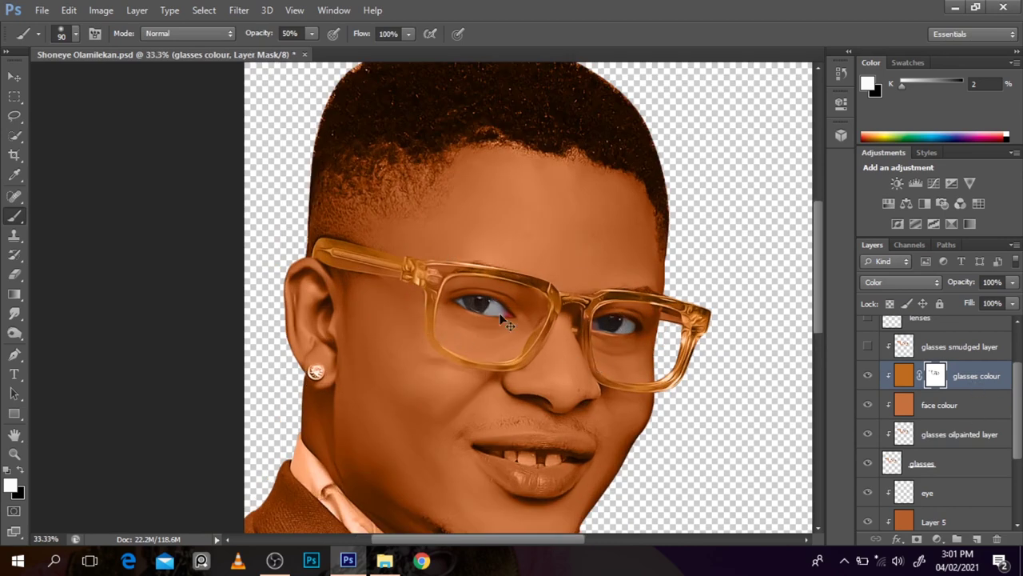
- Compare the portrait with the lenses layer shown and hidden
left_click(867, 321)
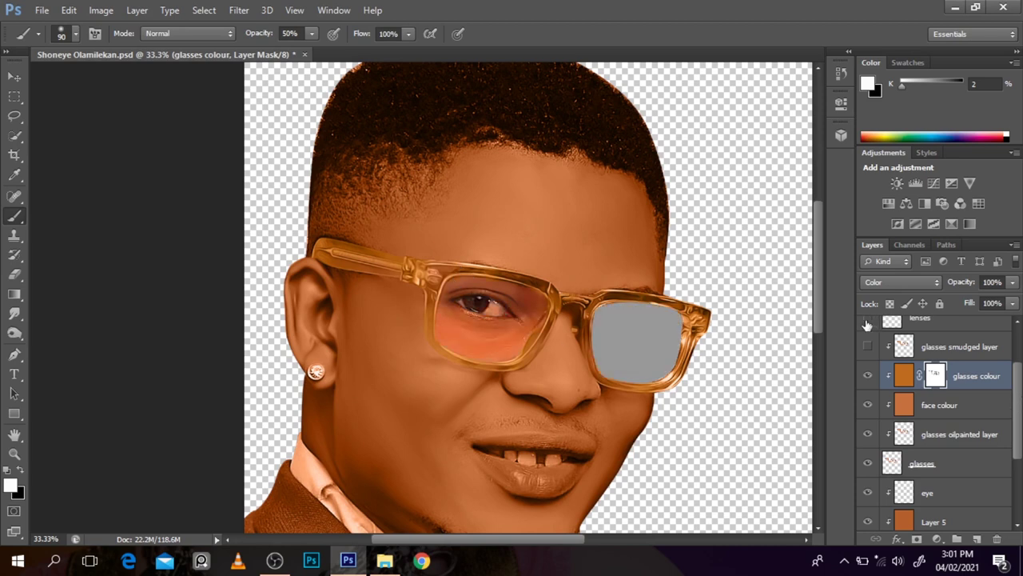
left_click(868, 322)
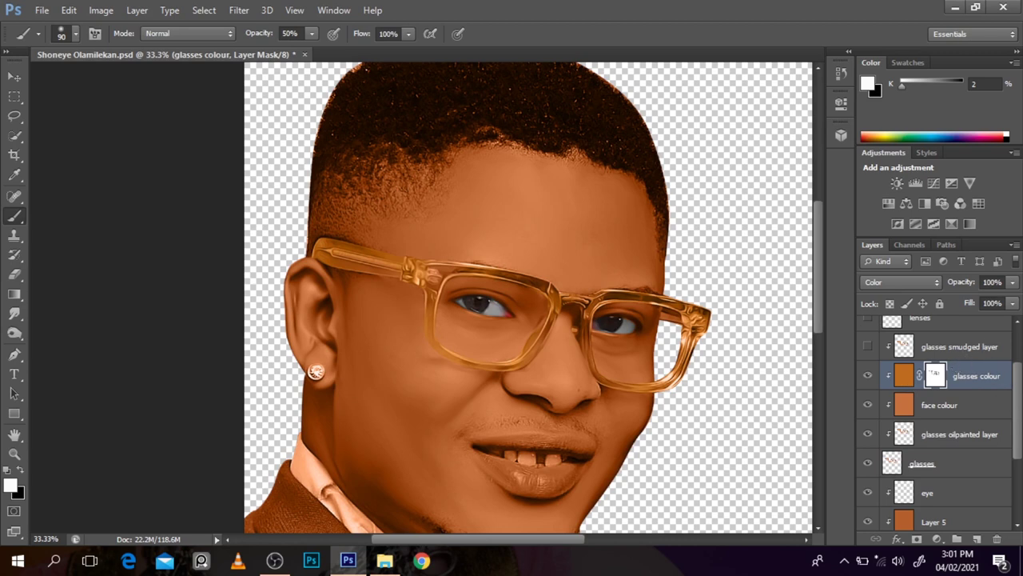
scroll(1021, 403, "up", 1)
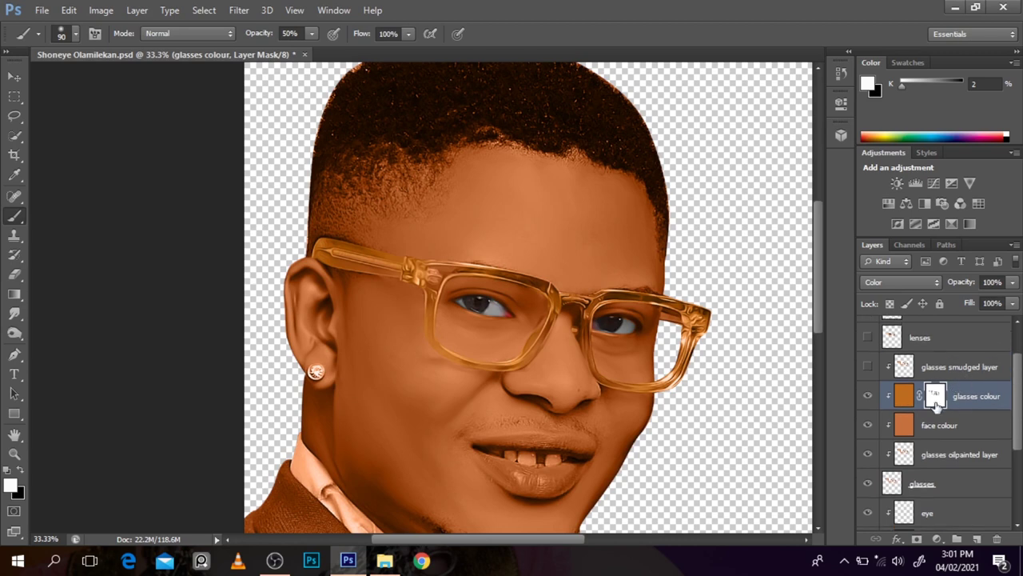
- Load the lenses layer's outline as a selection and add a new empty layer above the glasses smudged layer
left_click(894, 339, "ctrl")
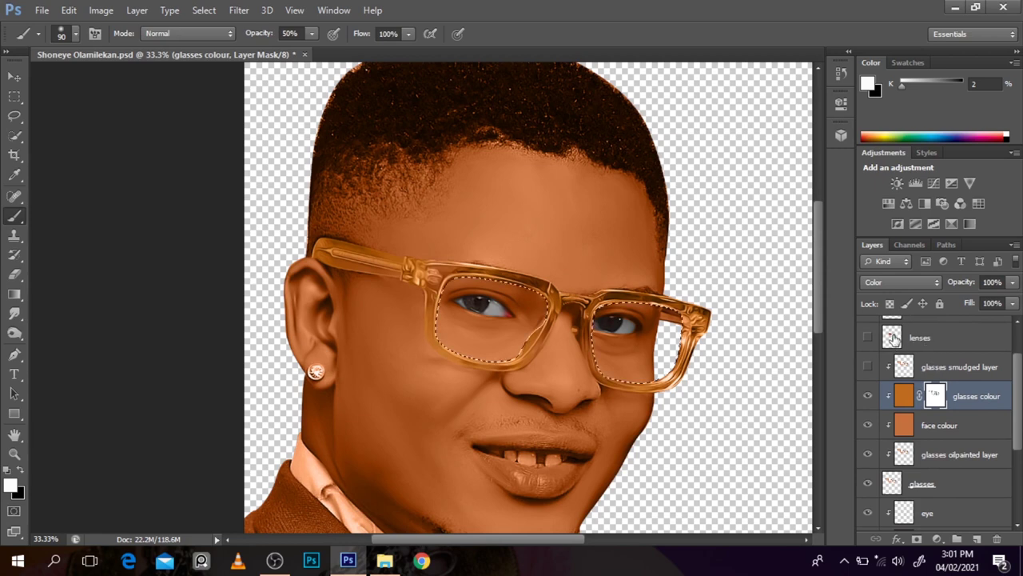
left_click(966, 370)
left_click(972, 388)
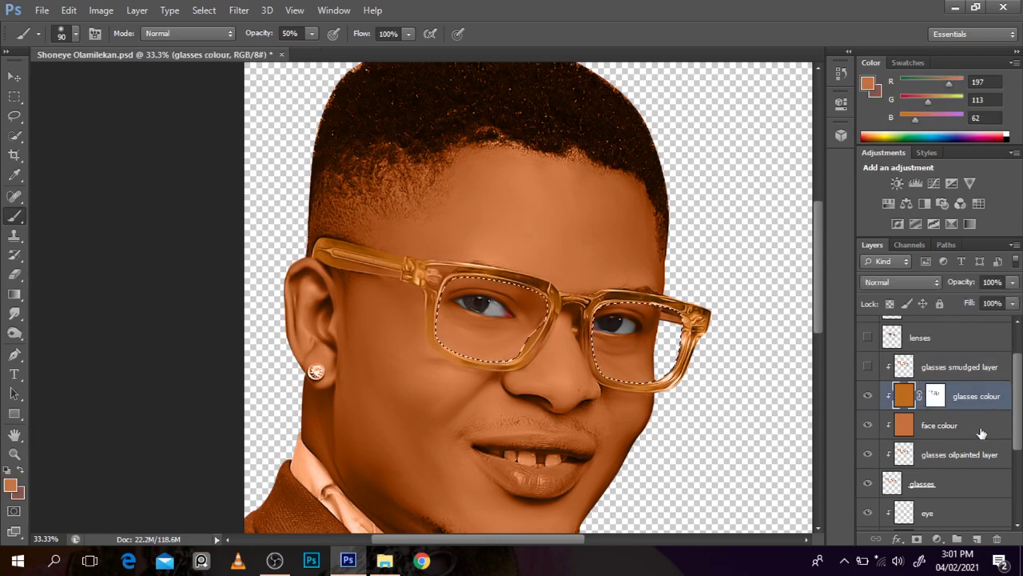
left_click(959, 367)
left_click(977, 539)
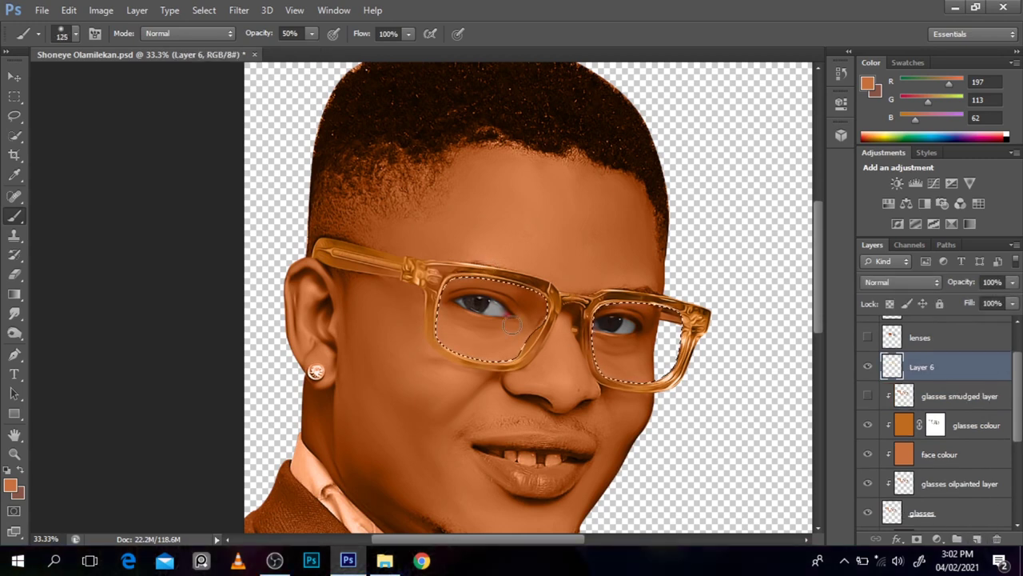
- Set the foreground colour to light grey RGB 214, 214, 214
left_click(869, 82)
left_click(580, 170)
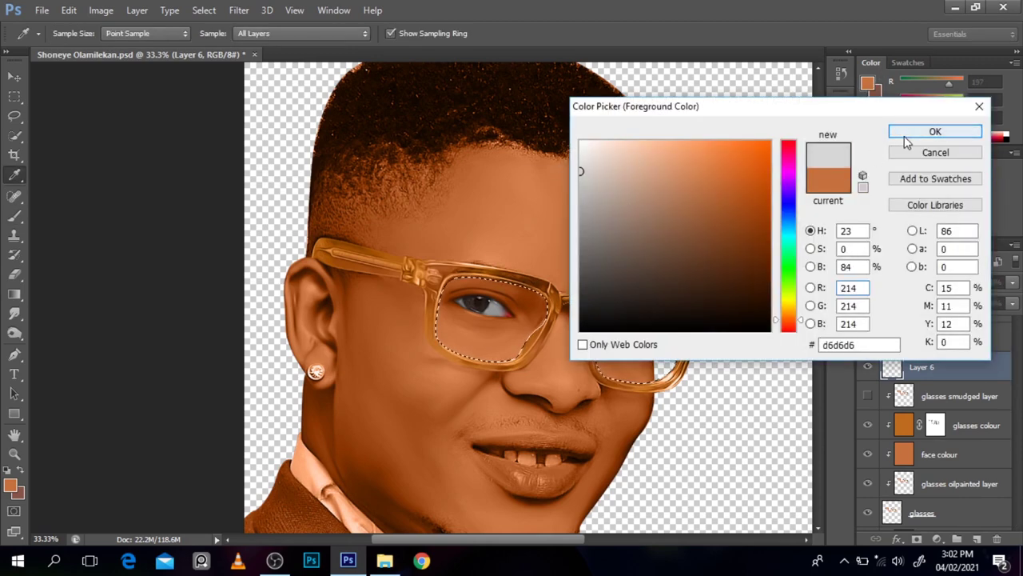
left_click(935, 131)
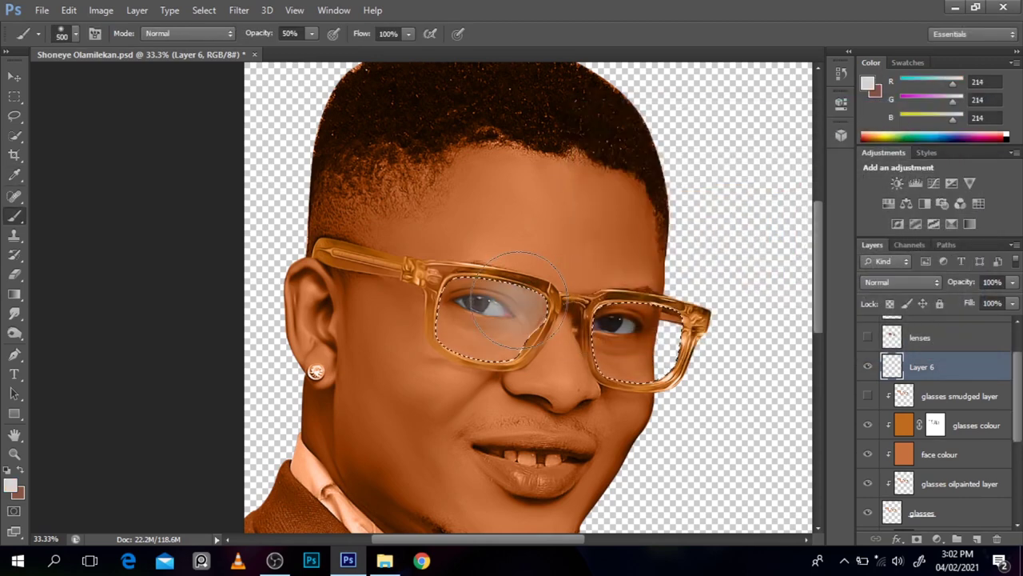
- Try a light grey stroke on the near lens with a 1000 px brush at 50% opacity
key("bracketright")
key("bracketright")
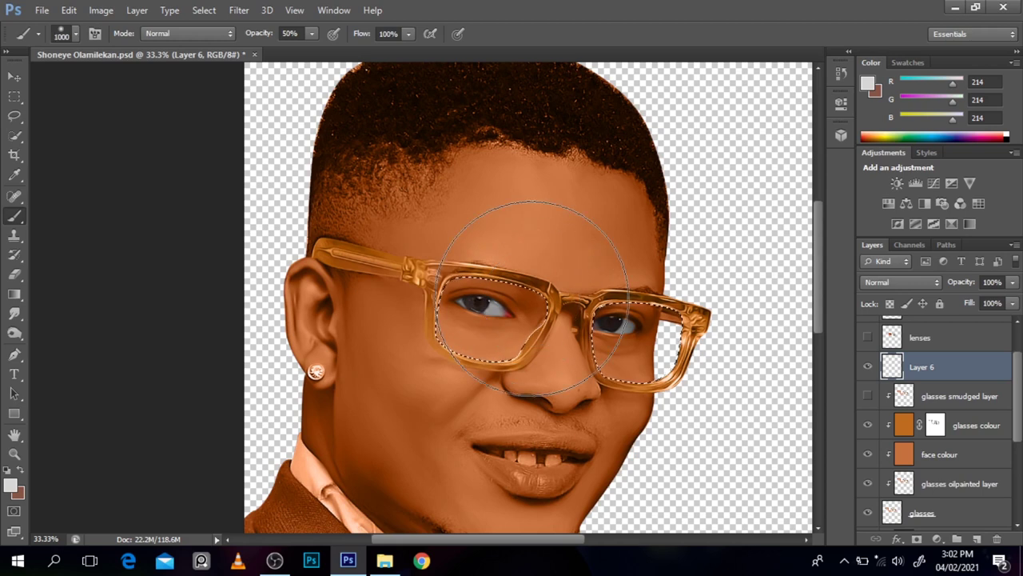
left_click(544, 264)
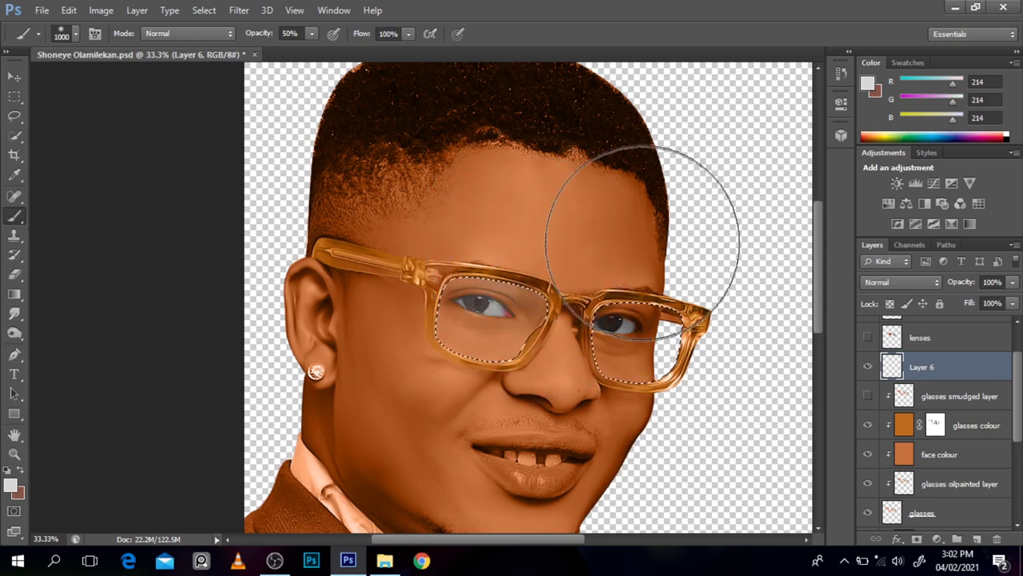
- Brush a soft light grey haze across both selected lenses, using a 600 px brush at 20% opacity on the far lens
key("bracketleft")
key("bracketleft")
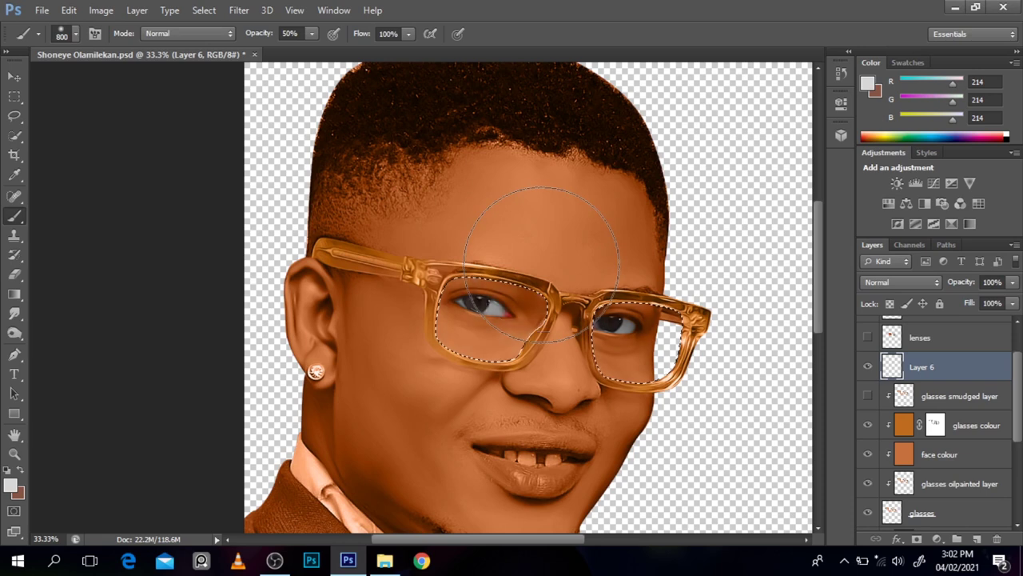
left_click(516, 264)
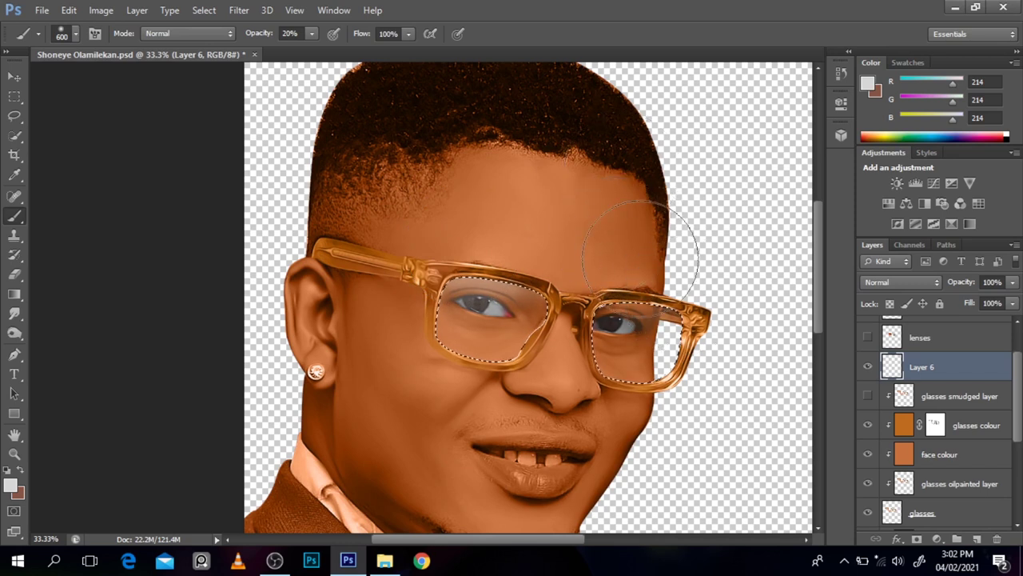
left_click_drag(743, 308, 692, 308)
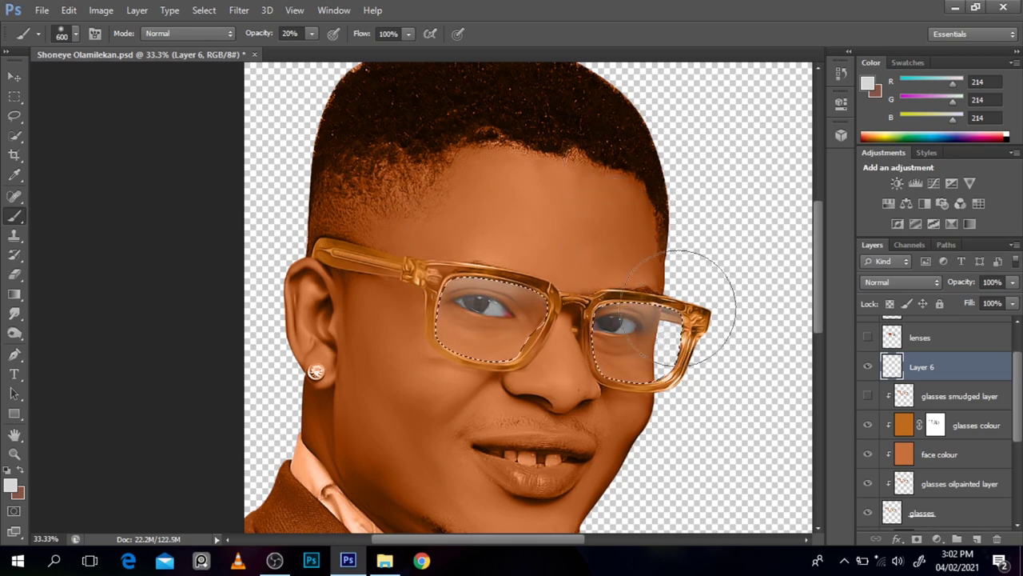
- Set the brush to 15 px at 90% opacity and clear the lens selection
key("bracketleft")
key("bracketleft")
key("bracketleft")
left_click(529, 269, "alt")
left_click(530, 269, "alt")
left_click(418, 267)
left_click(424, 271)
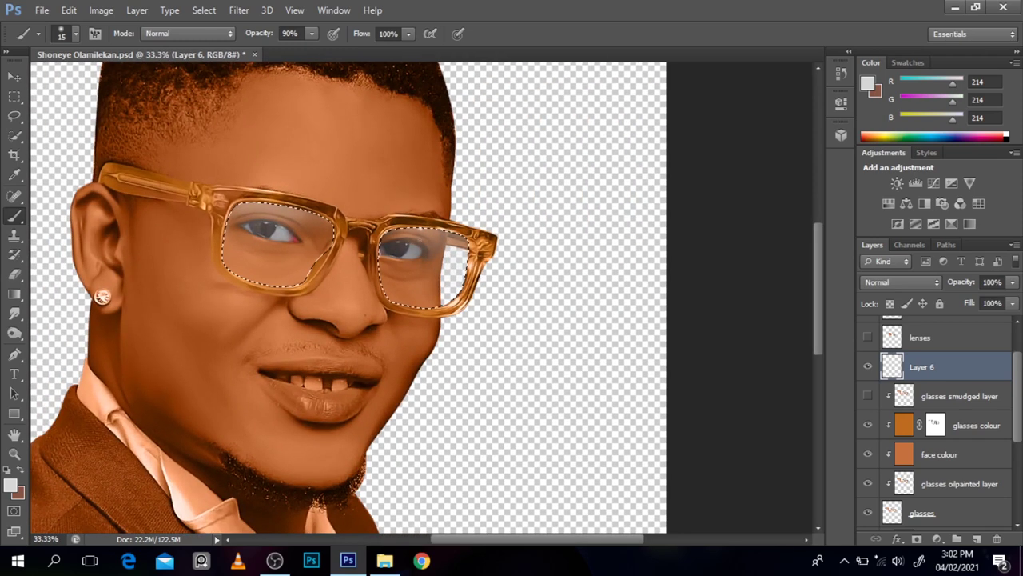
left_click(479, 258, "alt")
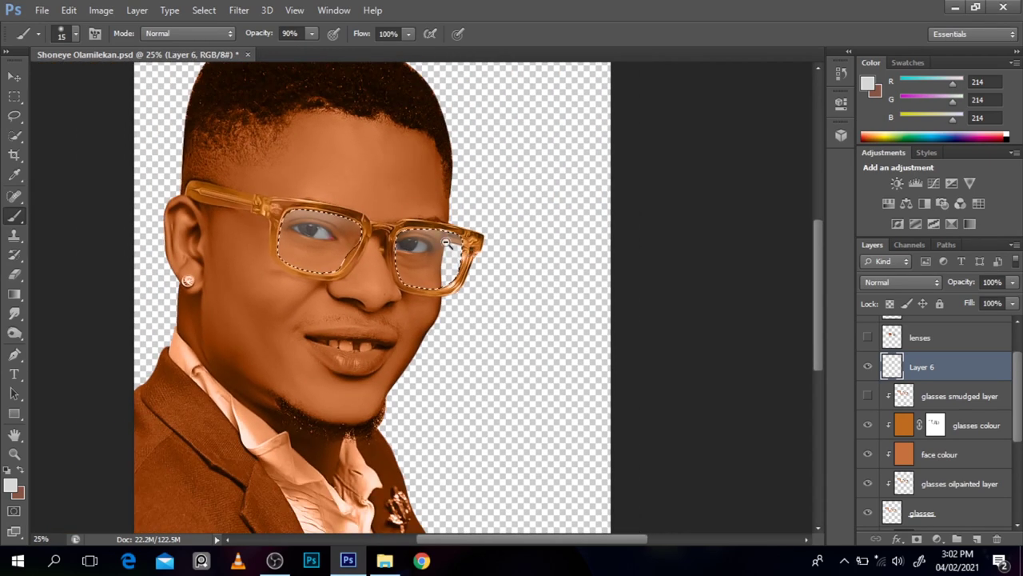
key("ctrl+minus")
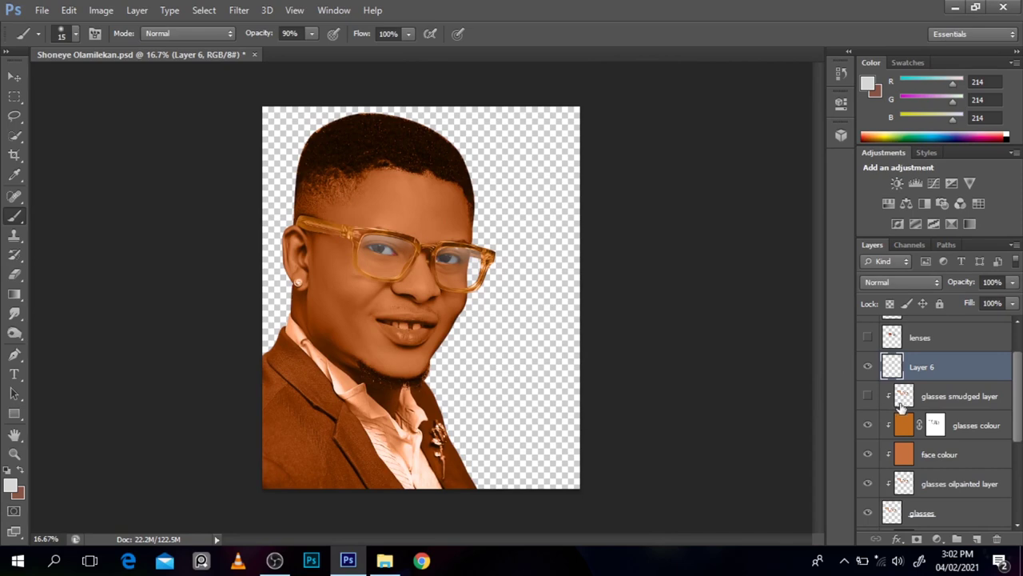
- Compare the portrait with the grey lens haze layer hidden and shown, and examine the glasses up close
left_click(868, 368)
left_click(868, 367)
left_click(495, 197, "ctrl")
left_click(416, 214, "ctrl")
scroll(676, 371, "left", 2)
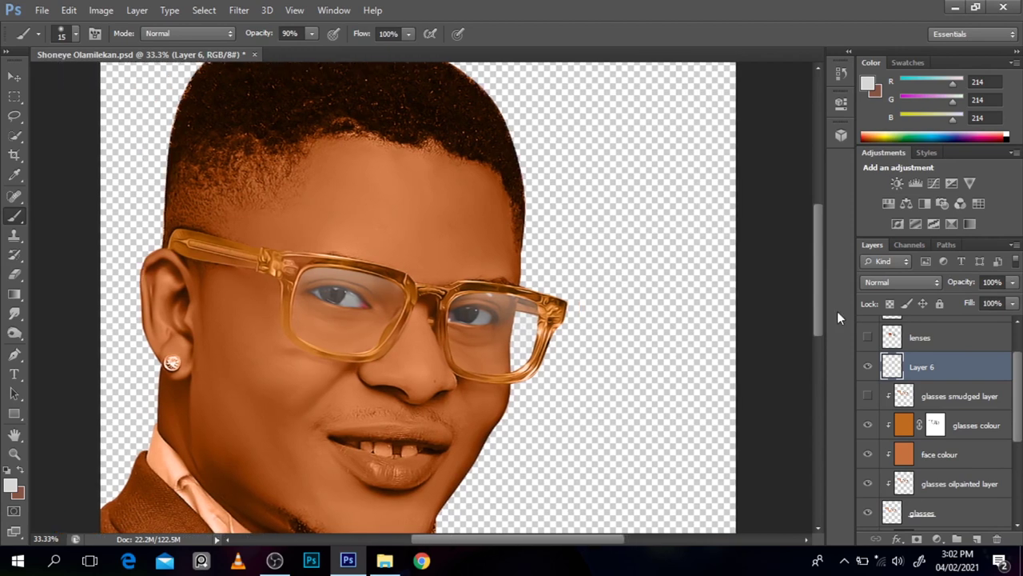
left_click_drag(818, 301, 818, 303)
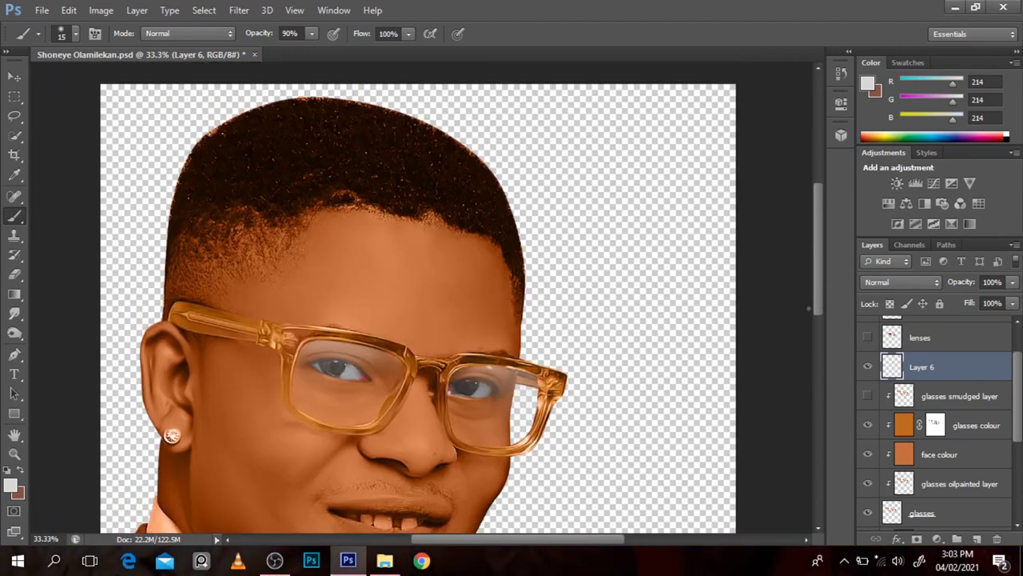
left_click_drag(592, 548, 580, 548)
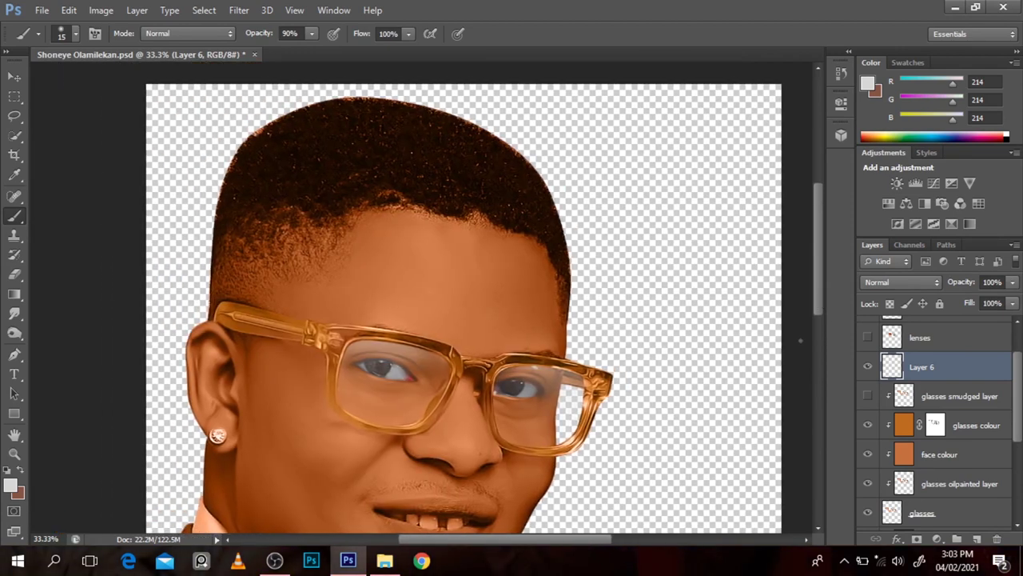
- Select the fore layer copy and examine the skin, eyes and glasses from the full portrait down to close-up
left_click_drag(818, 296, 816, 288)
scroll(474, 432, "up", 1)
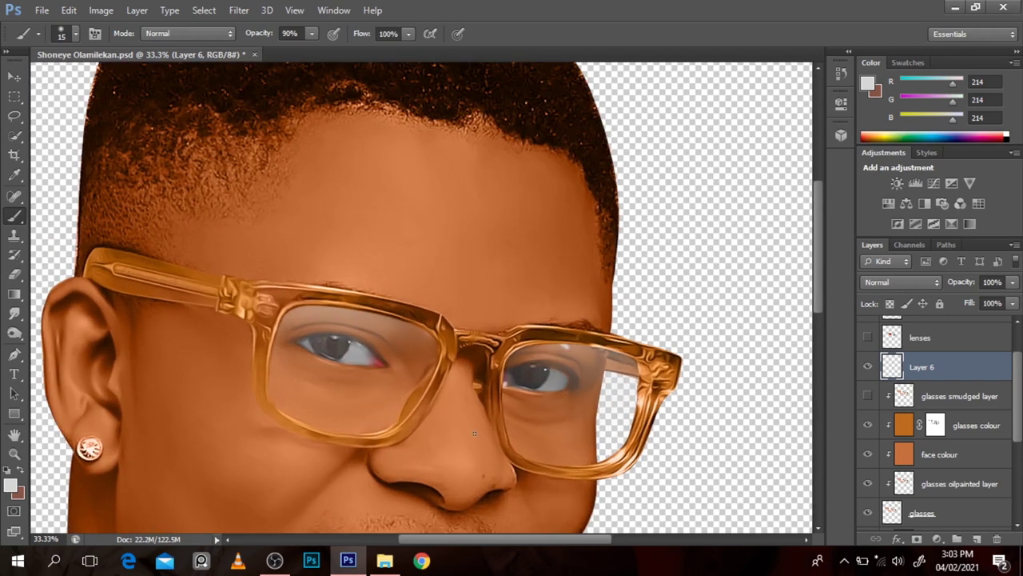
left_click_drag(553, 538, 533, 538)
left_click_drag(817, 277, 816, 287)
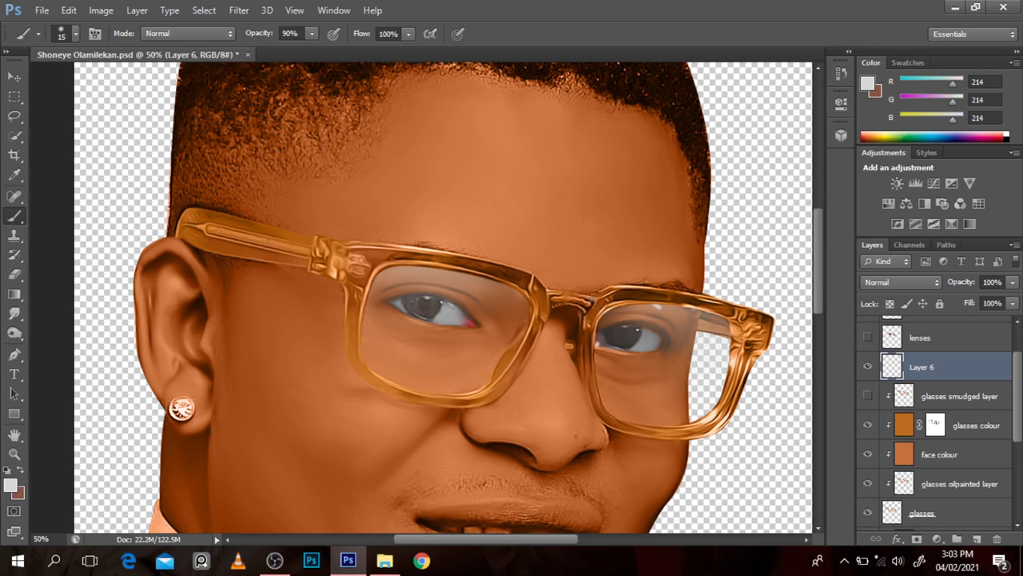
left_click_drag(1019, 414, 1020, 479)
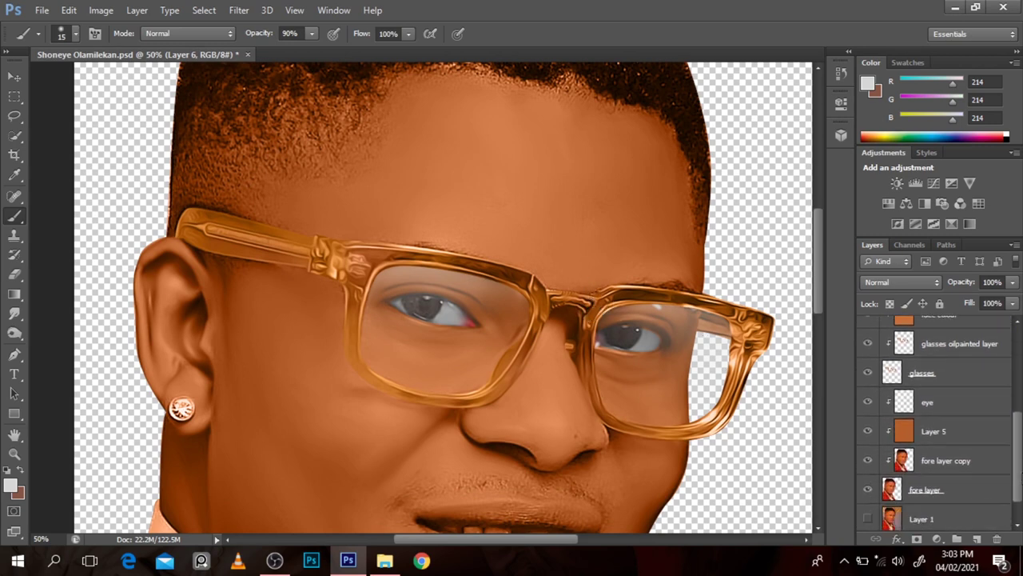
left_click(964, 474)
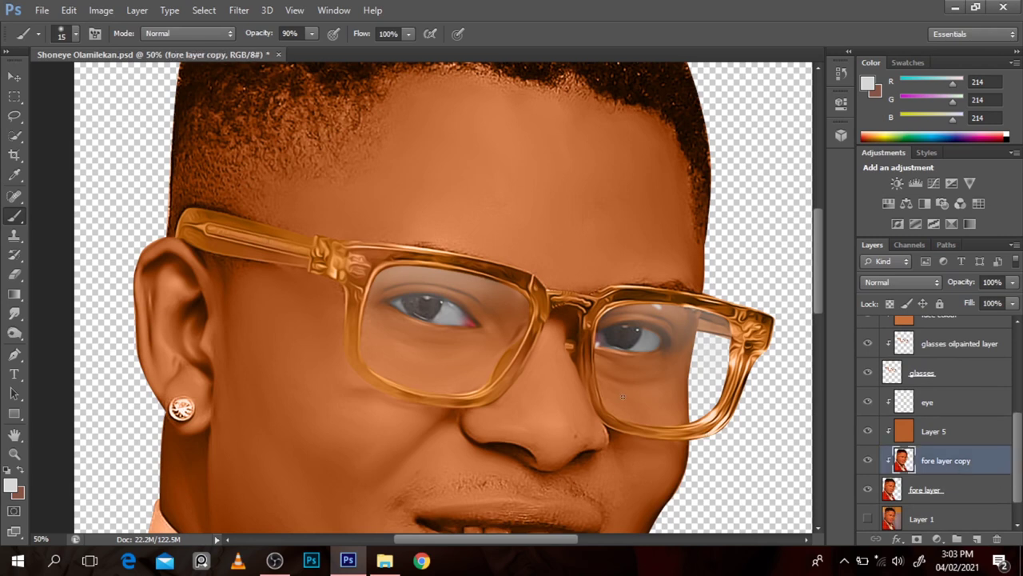
key("o")
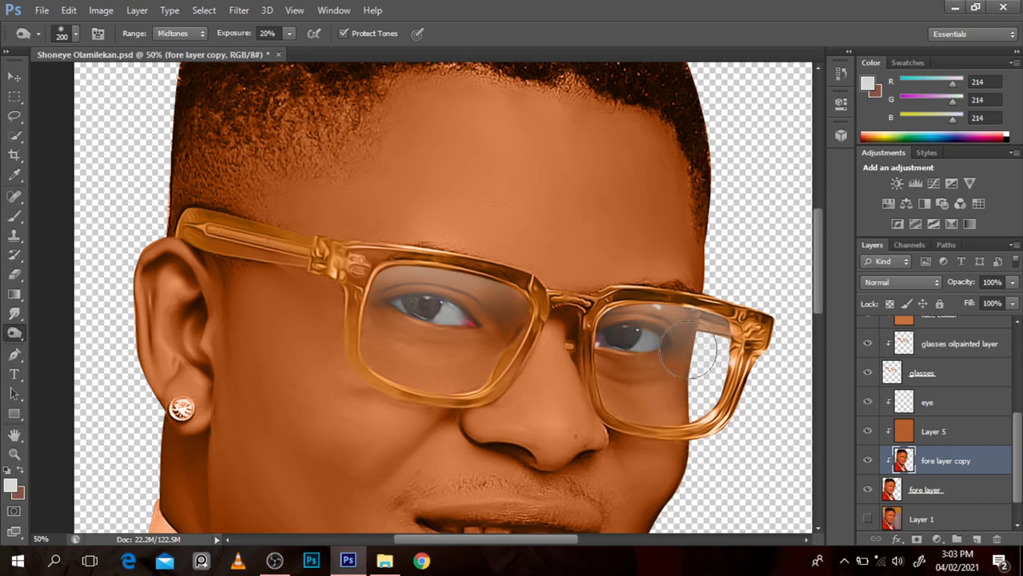
left_click(647, 328, "ctrl+alt")
left_click(647, 328, "ctrl+alt")
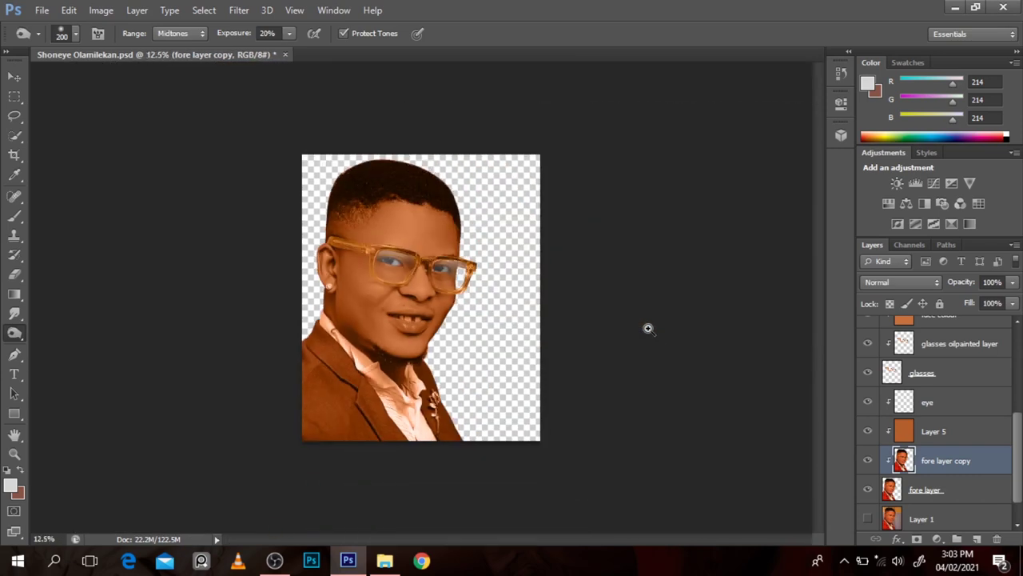
left_click(400, 214, "ctrl")
left_click(400, 214, "ctrl")
left_click(400, 214, "ctrl")
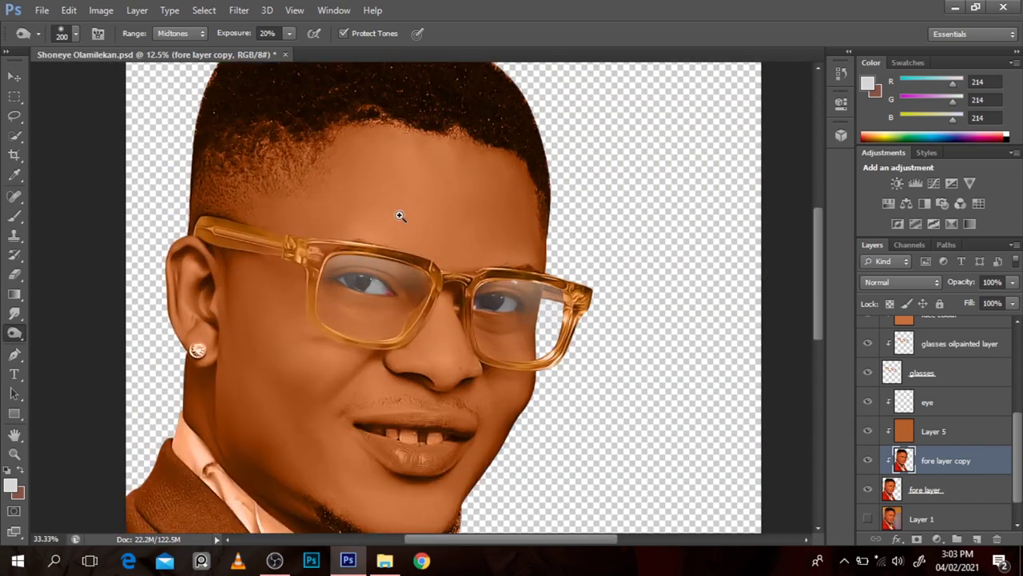
left_click(399, 214, "ctrl")
left_click(400, 214, "ctrl")
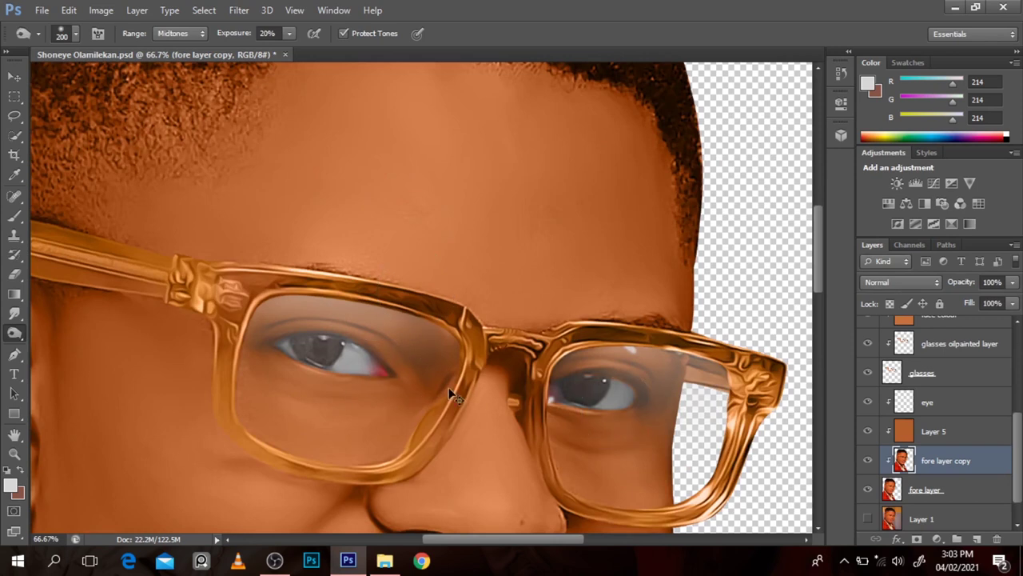
- Compare the portrait with the eye layer hidden and shown, and set that layer's opacity to 78%
key("ctrl+shift+alt+n")
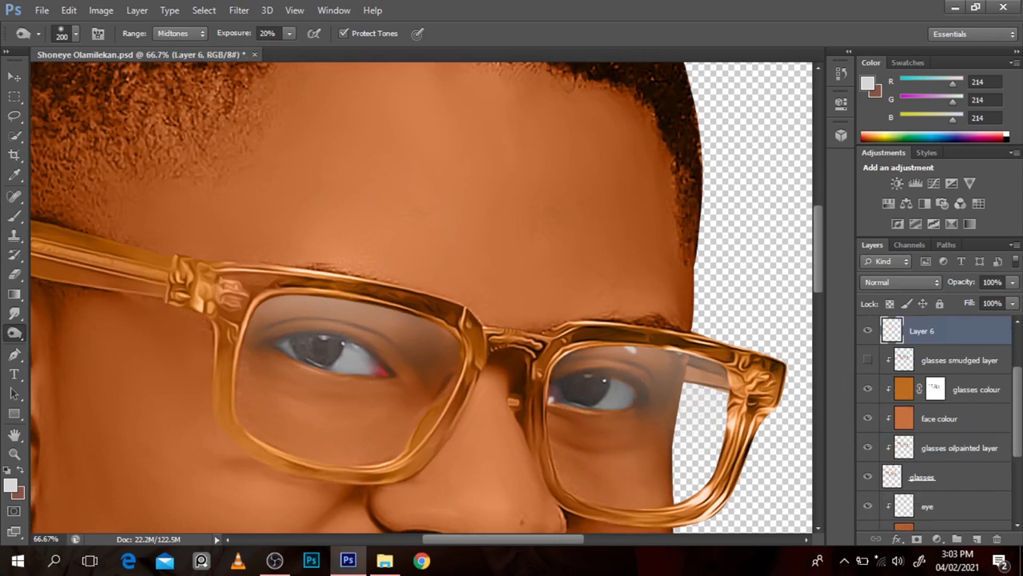
scroll(935, 423, "down", 2)
scroll(935, 424, "down", 1)
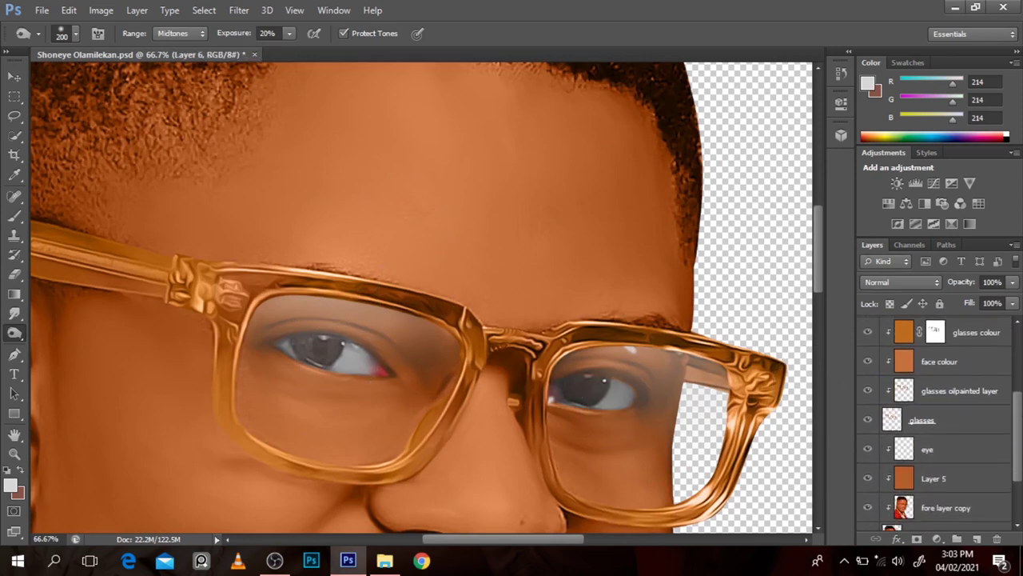
left_click(932, 450)
left_click(869, 450)
left_click(869, 450)
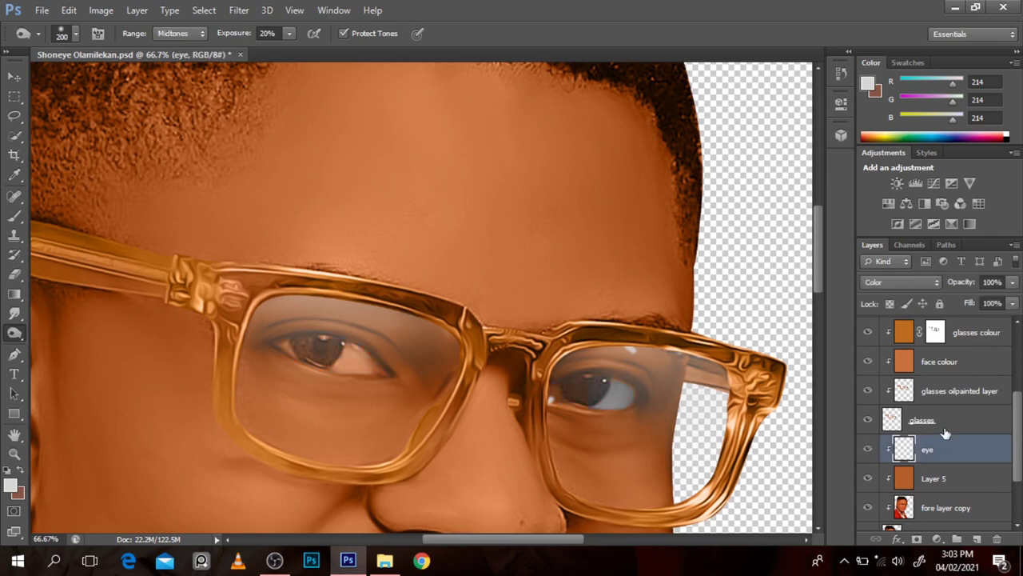
mouse_move(961, 283)
left_mouse_down()
mouse_move(937, 296)
mouse_move(956, 291)
left_mouse_up()
- Check the toned-down eye colour on the whole portrait and closer in on the face
left_click(780, 334, "ctrl+alt")
left_click(780, 334, "ctrl+alt")
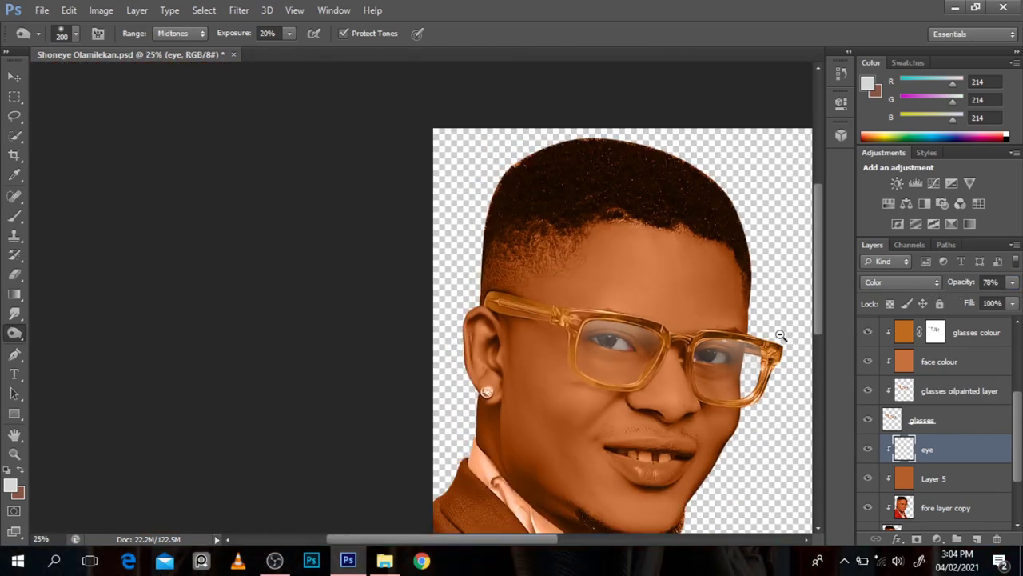
left_click(780, 334, "ctrl+alt")
left_click(780, 334, "ctrl+alt")
left_click(506, 239, "ctrl")
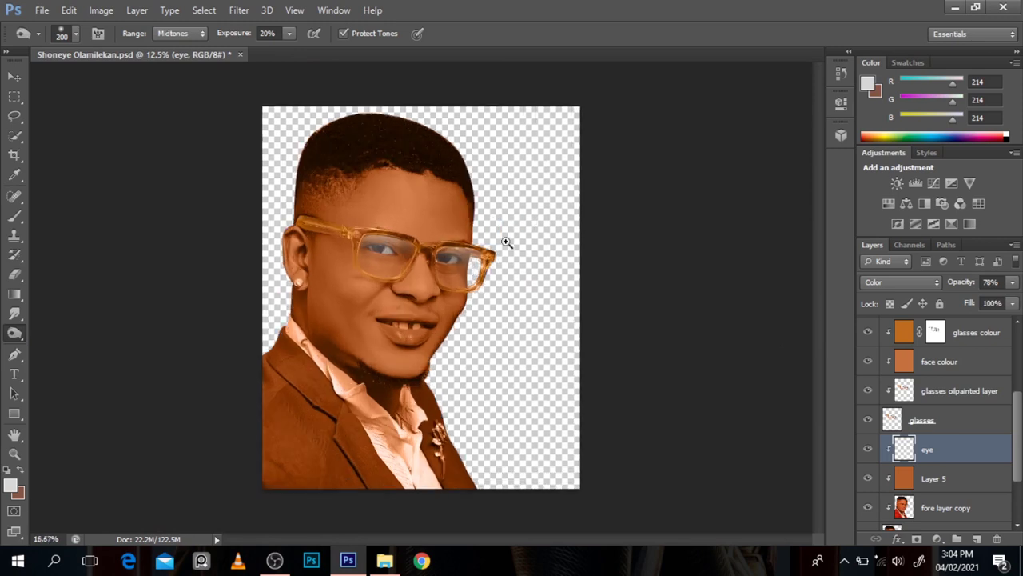
left_click(506, 242, "ctrl")
left_click(506, 242, "ctrl")
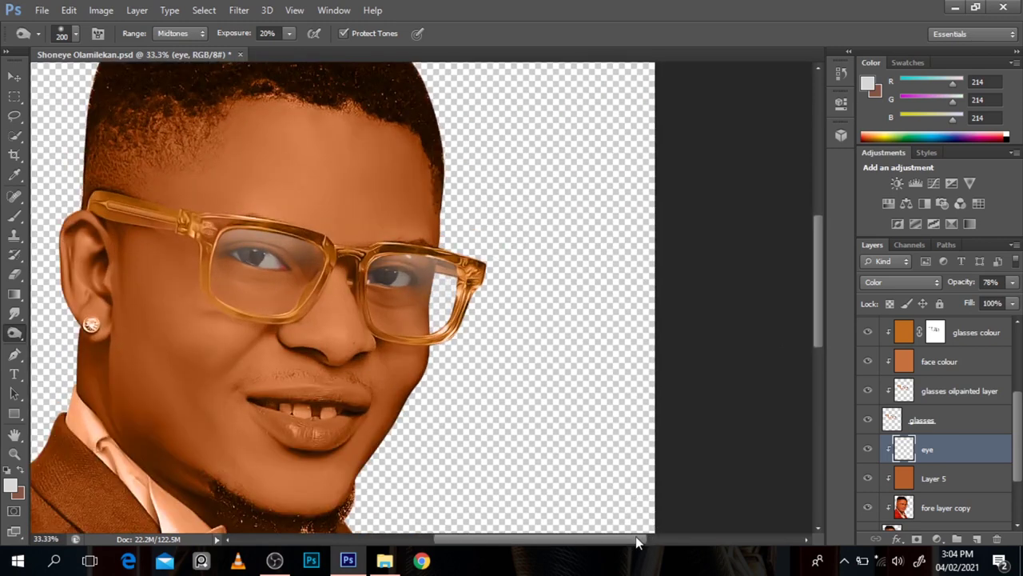
left_click_drag(635, 536, 622, 546)
- Select the glasses colour layer and set the foreground colour to black (RGB 0, 0, 0)
scroll(999, 396, "up", 1)
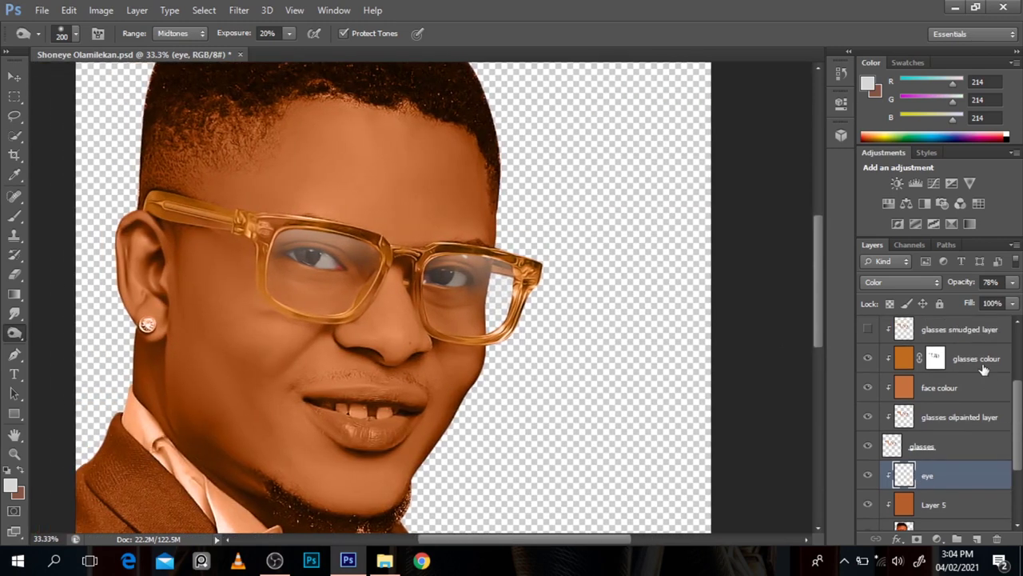
left_click(976, 362)
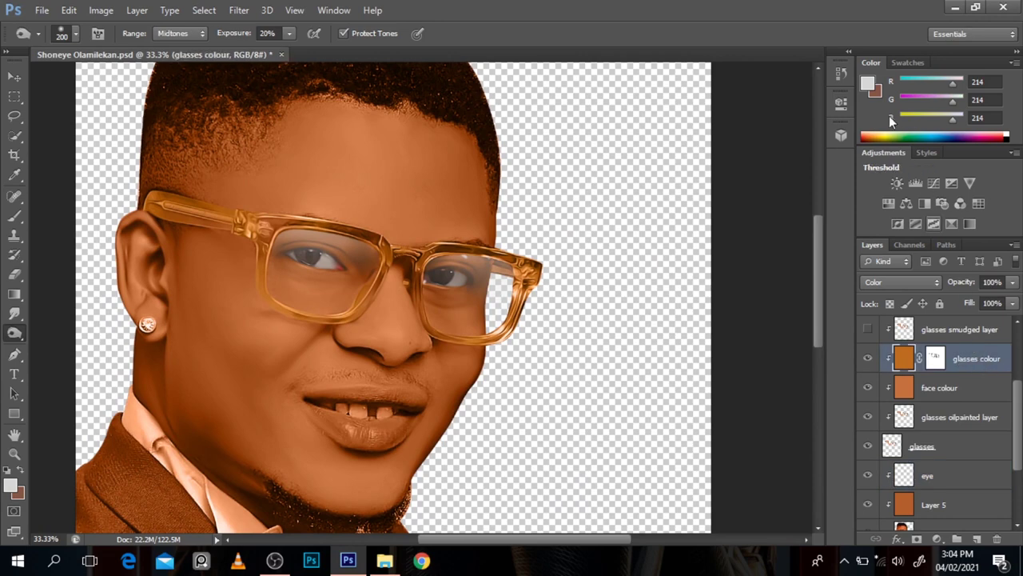
left_click(868, 83)
left_click(654, 329)
left_click(934, 132)
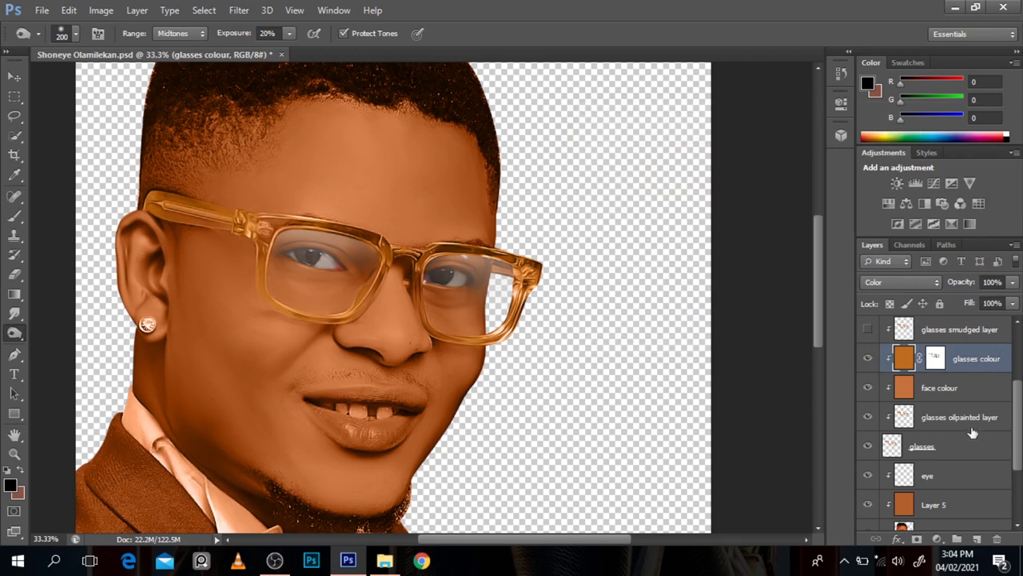
- Add a clipped layer above the glasses colour layer, filled with black and set to the Color blend mode
left_click(979, 539)
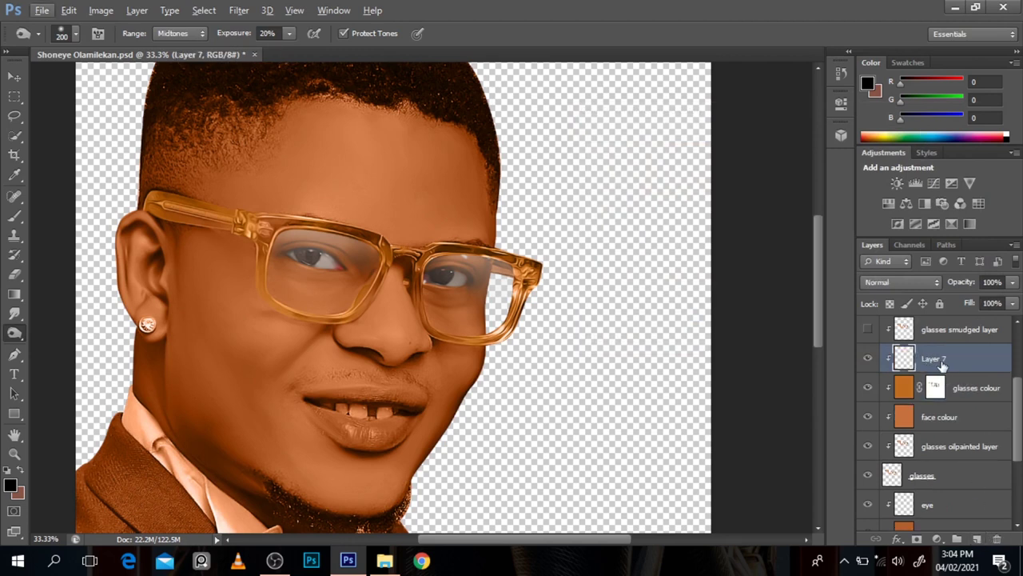
key("alt+BackSpace")
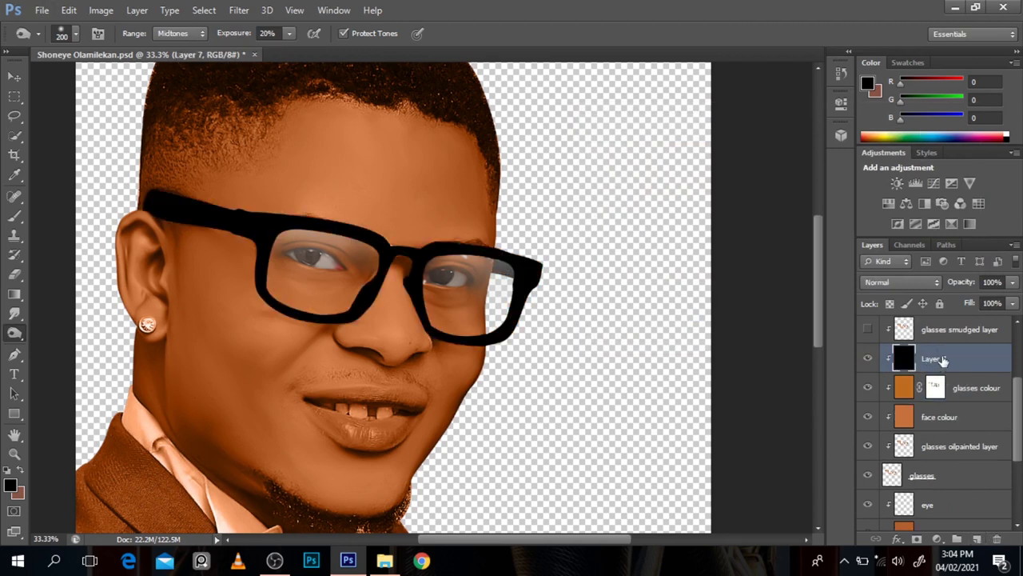
left_click(916, 284)
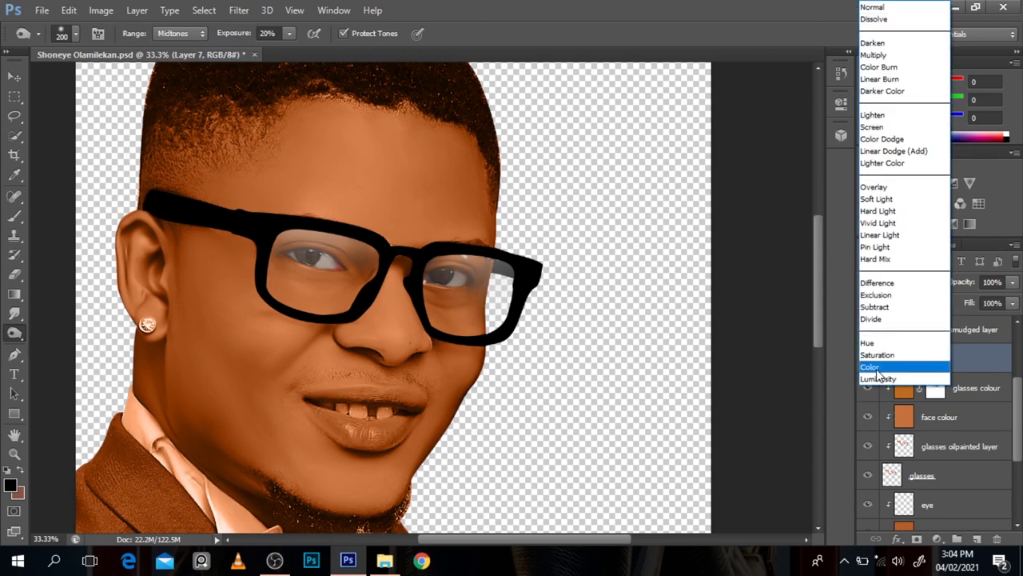
left_click(877, 368)
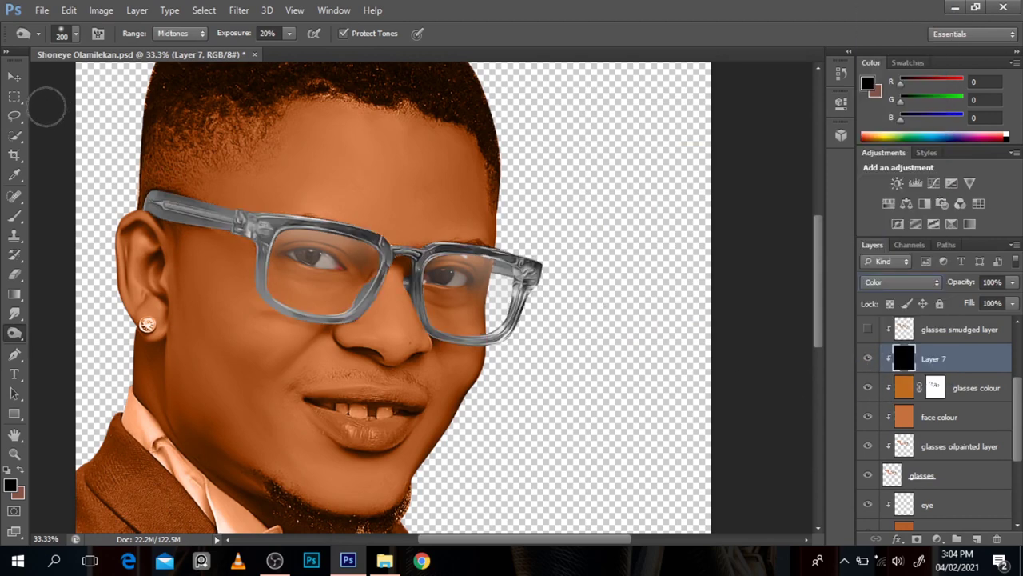
left_click(14, 77)
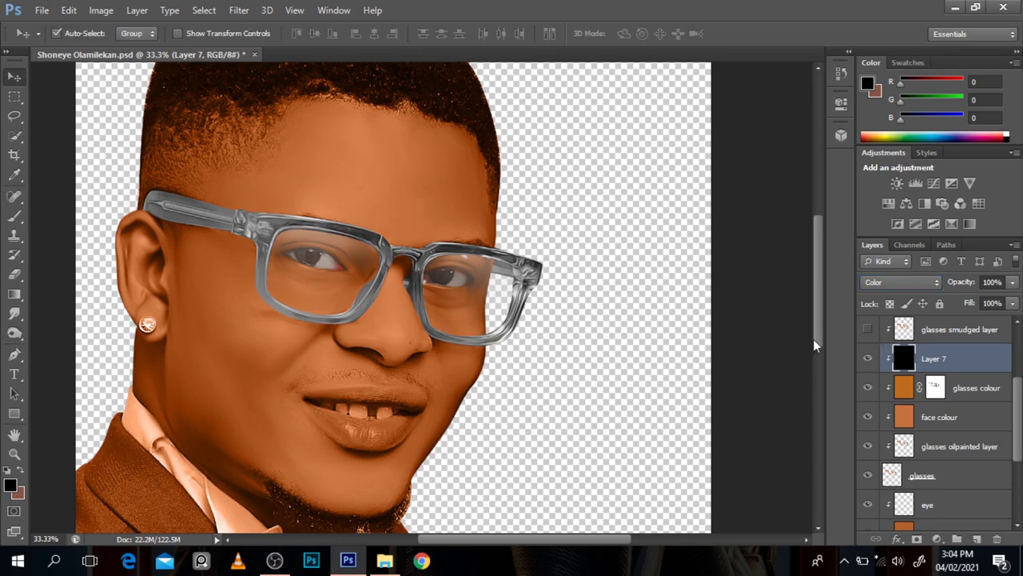
left_click(638, 285, "alt")
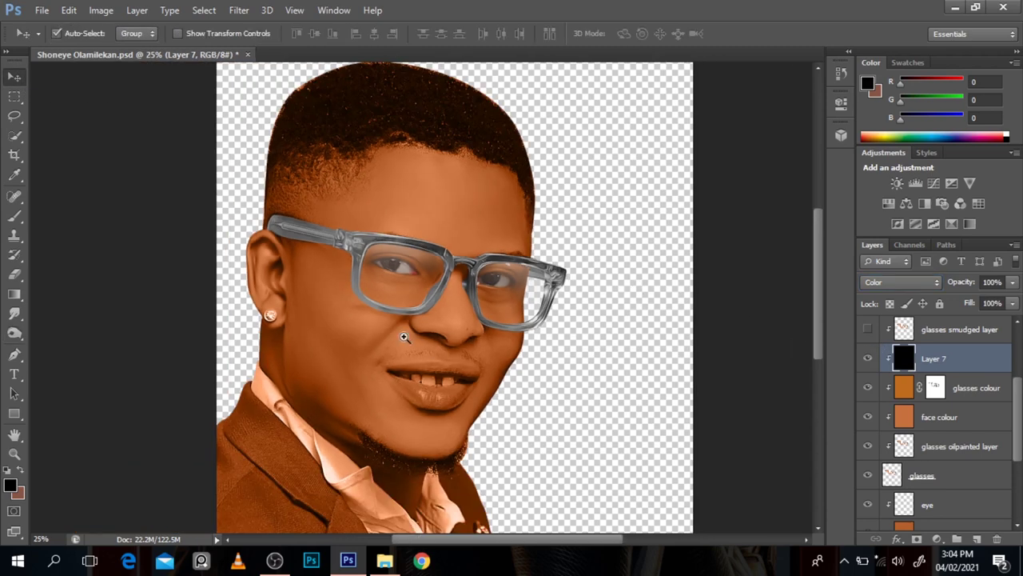
scroll(407, 340, "up", 1)
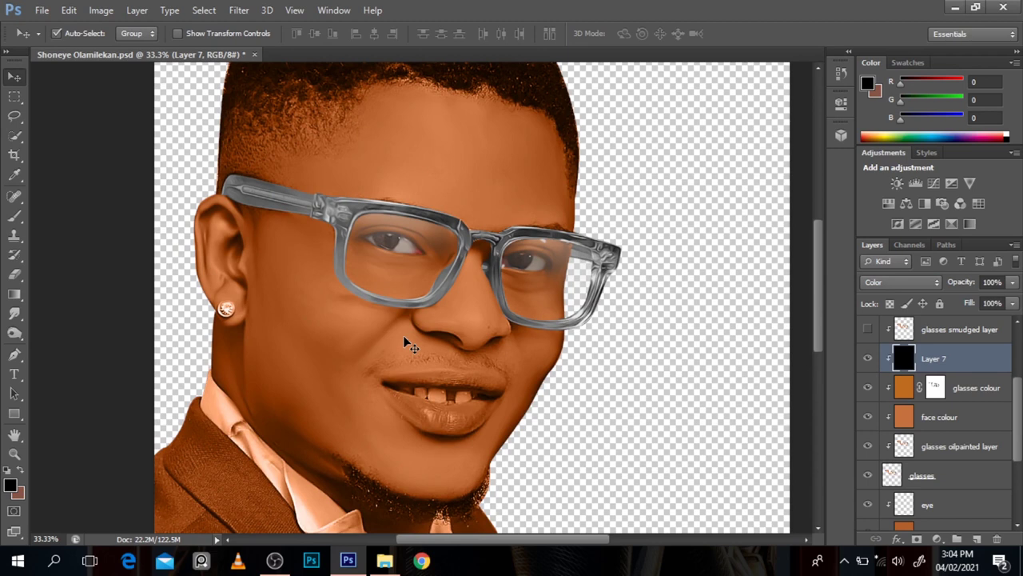